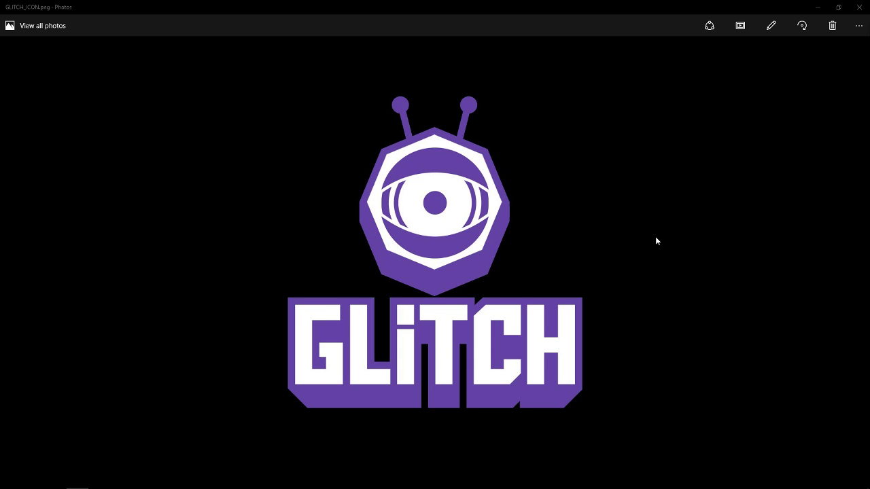
# - Minimize the Photos window showing GLITCH_ICON.png
pyautogui.moveTo(706, 486)
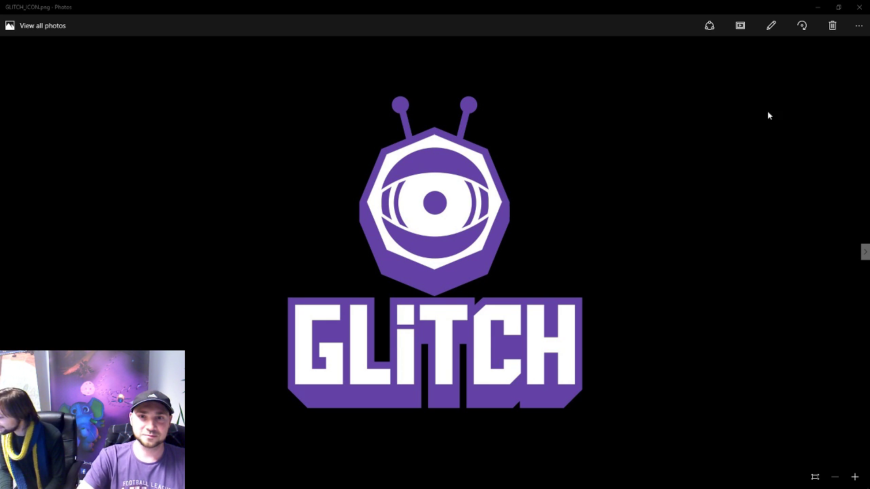
pyautogui.moveTo(564, 488)
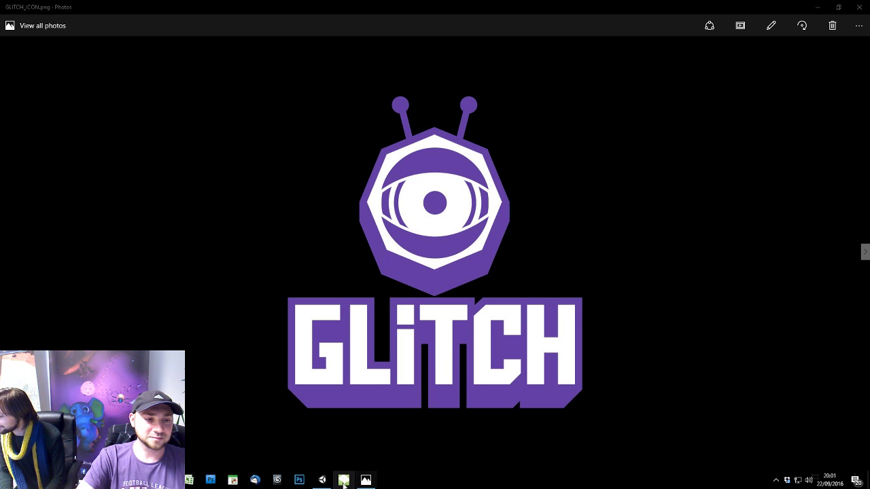
pyautogui.moveTo(365, 480)
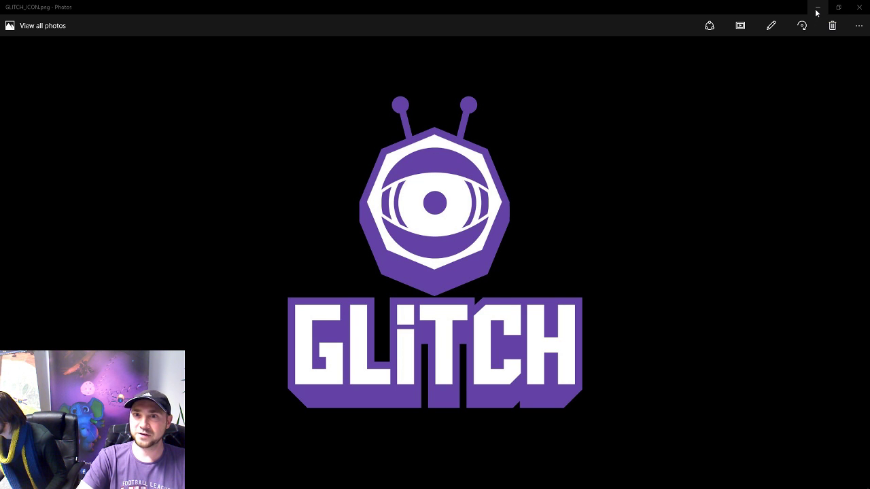
pyautogui.click(816, 8)
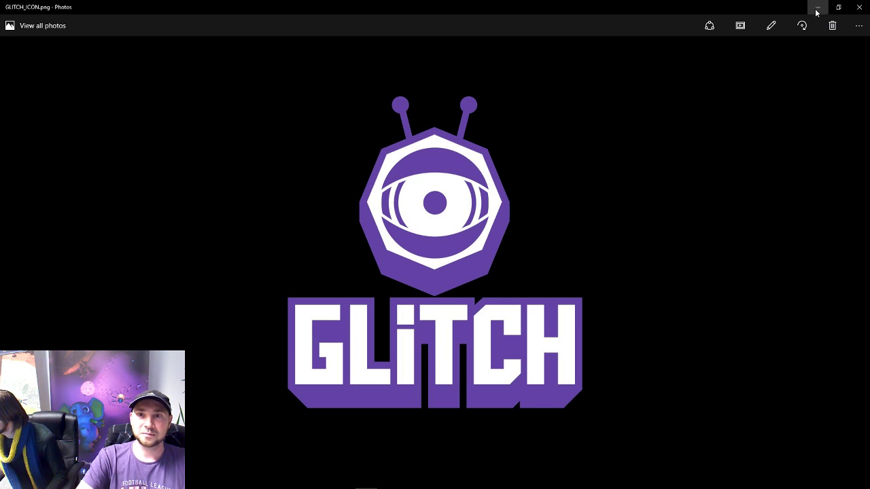
# - Open InsectsOnBridgeFinal2.png from File Explorer in Photos
pyautogui.doubleClick(333, 196)
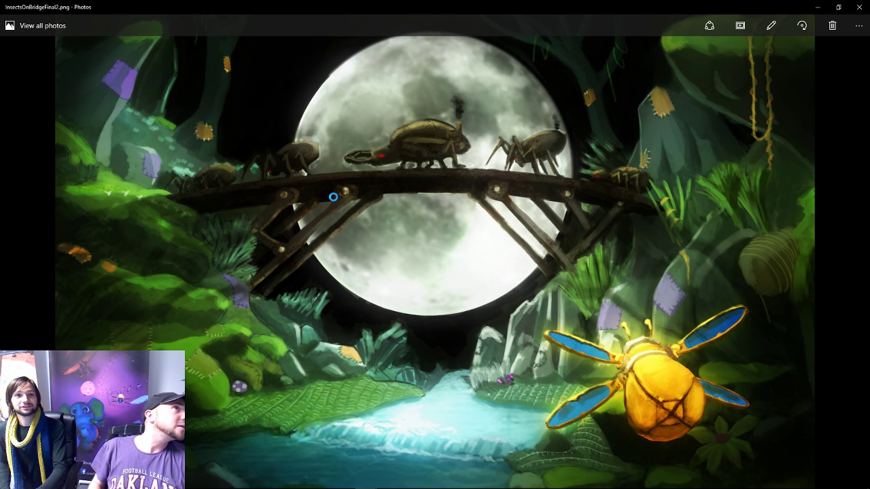
pyautogui.moveTo(273, 485)
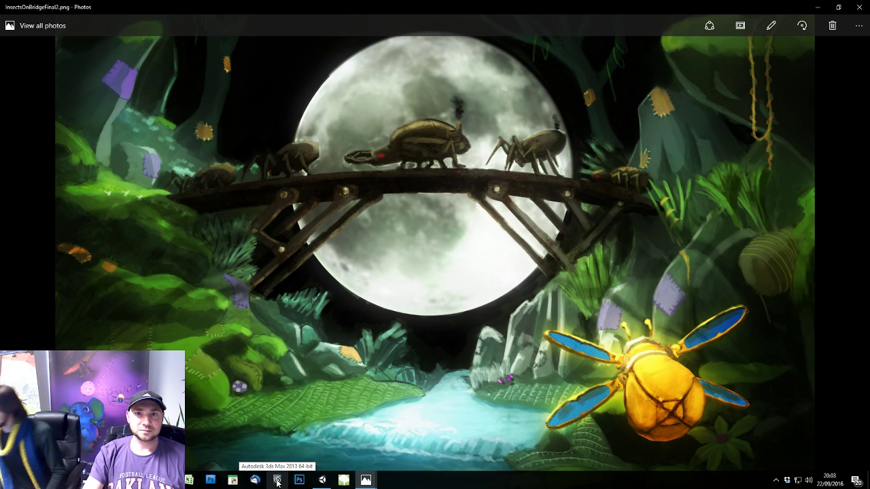
# - Launch 3ds Max and open Wasp8_Animated.max from the Recent Documents list
pyautogui.click(277, 480)
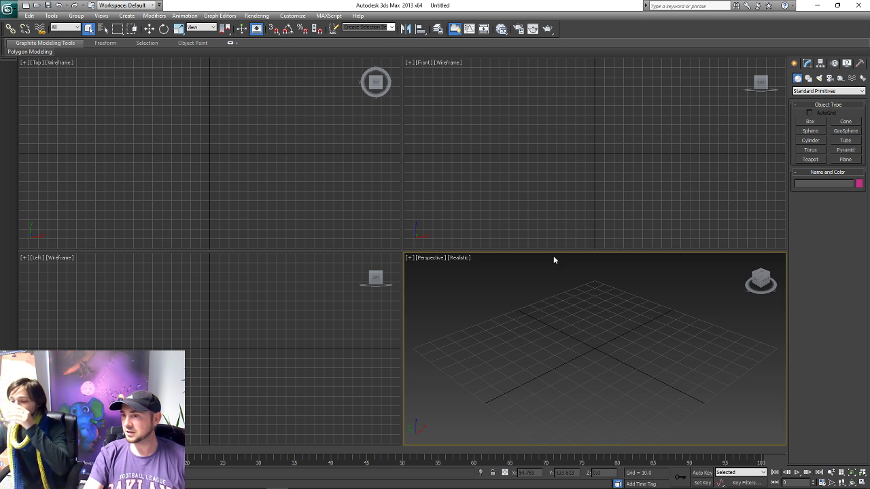
pyautogui.click(8, 10)
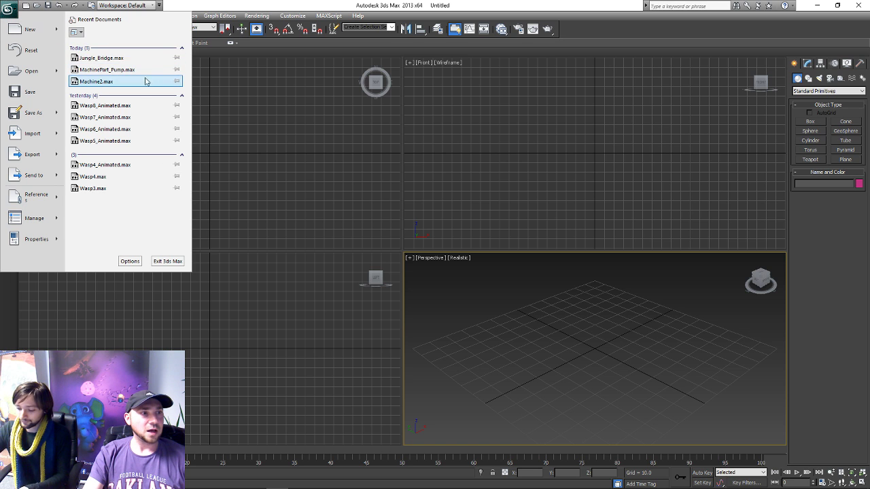
pyautogui.click(104, 105)
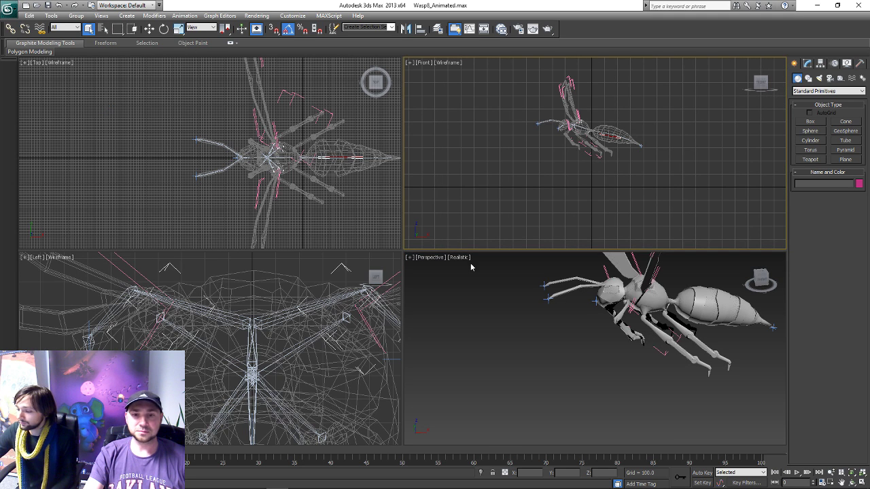
# - Orbit around the wasp, maximize the Perspective viewport, and stop then replay the wing-flapping animation
pyautogui.keyDown('alt'); pyautogui.moveTo(556, 327); pyautogui.dragTo(503, 360, button='middle'); pyautogui.keyUp('alt')
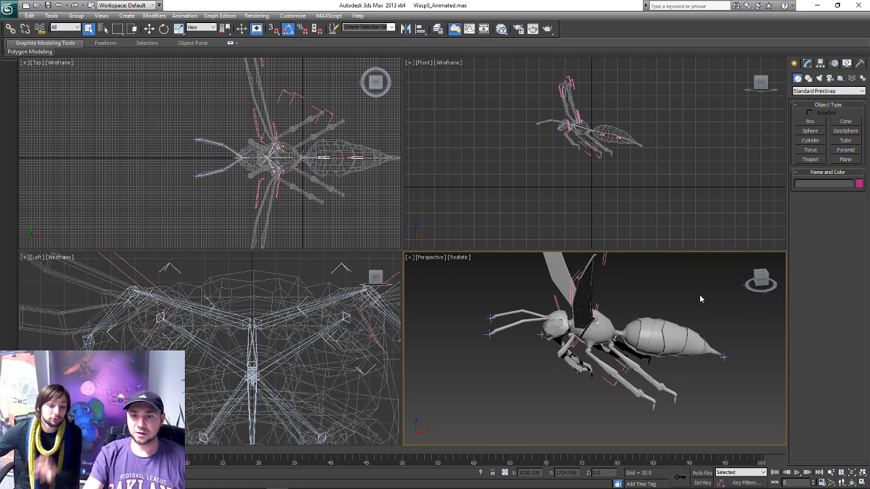
pyautogui.moveTo(759, 282); pyautogui.dragTo(757, 281)
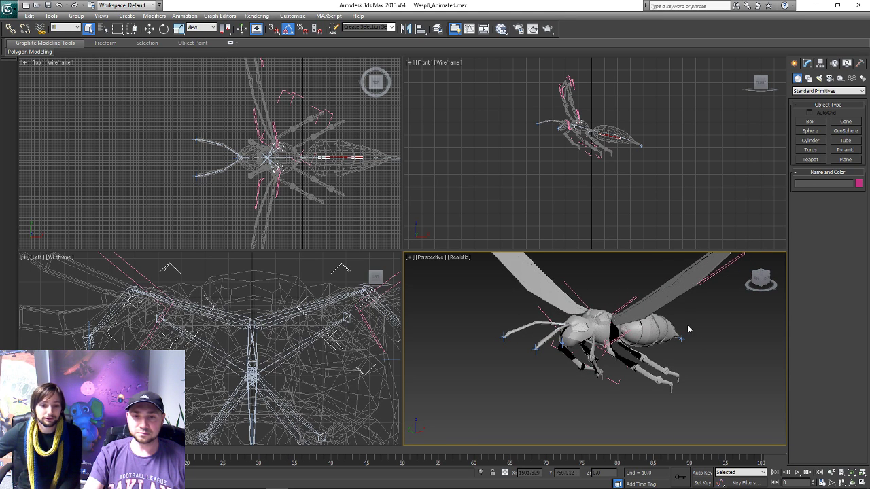
pyautogui.hotkey('alt', 'w')
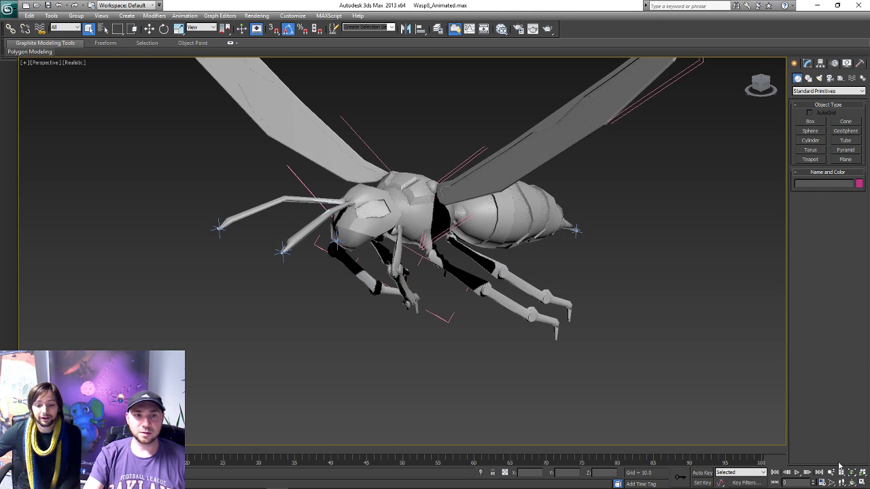
pyautogui.moveTo(654, 276); pyautogui.dragTo(653, 329, button='middle')
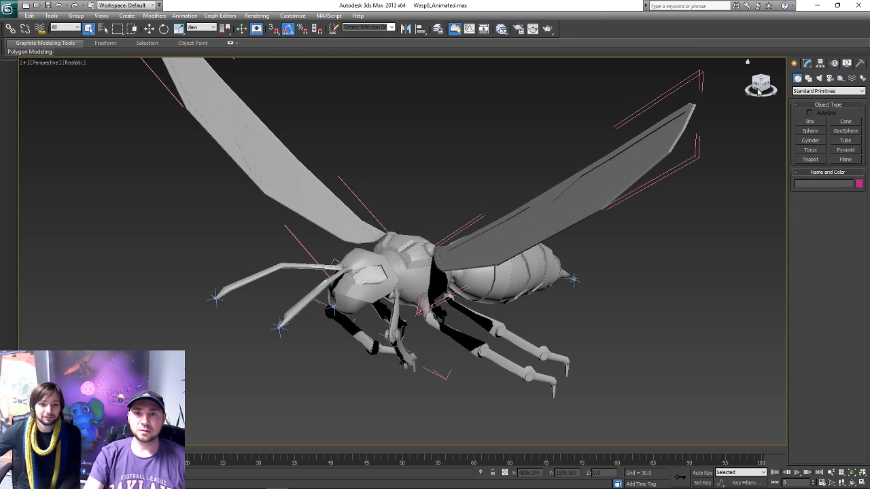
pyautogui.moveTo(753, 81); pyautogui.dragTo(760, 85)
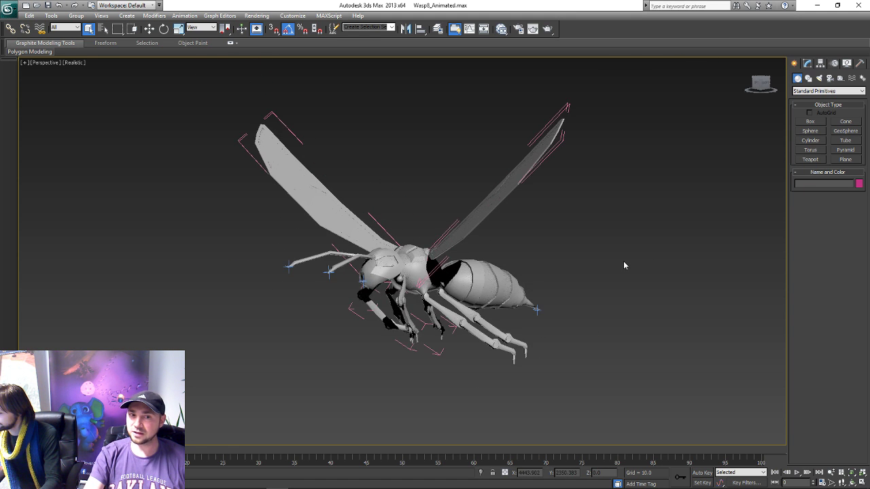
pyautogui.press('/')
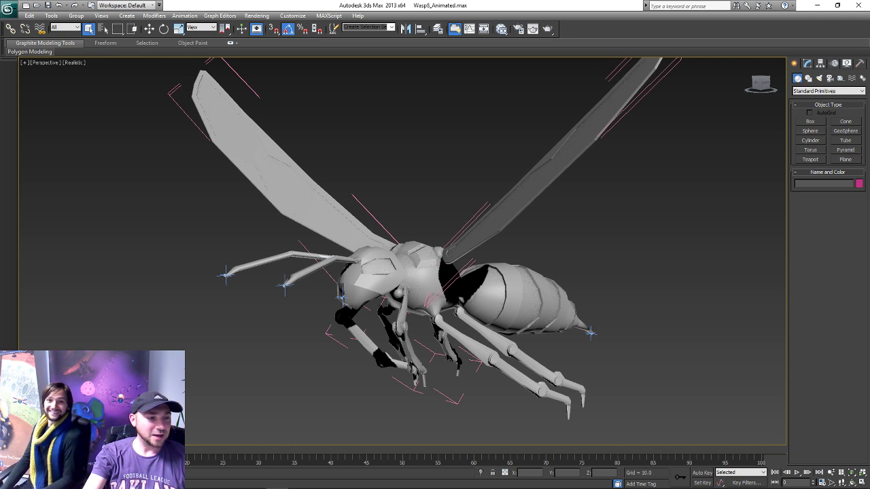
pyautogui.press('/')
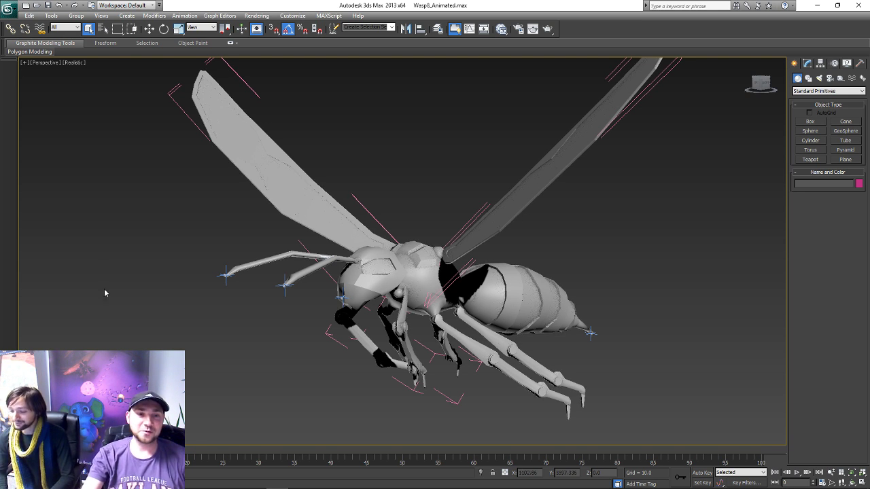
# - View the wasp from front, side and three-quarter angles, then minimize 3ds Max
pyautogui.scroll(-3, 364, 275)
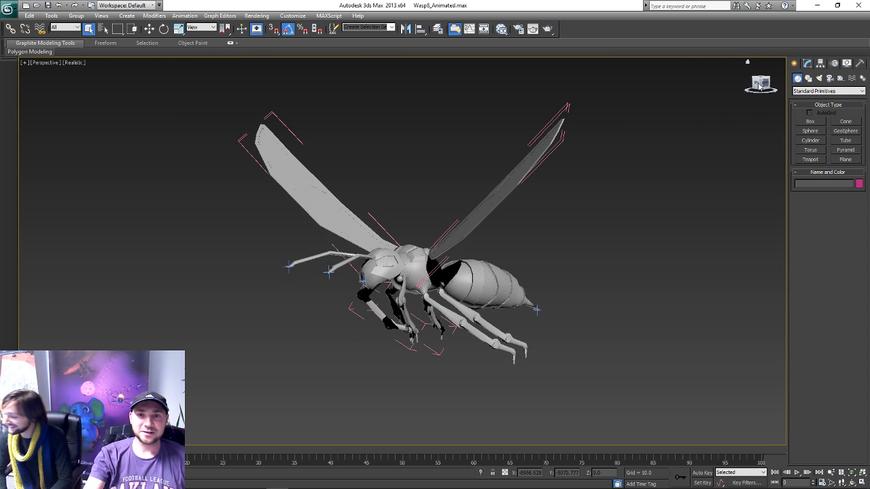
pyautogui.moveTo(762, 84)
pyautogui.mouseDown()
pyautogui.moveTo(737, 86)
pyautogui.moveTo(774, 84)
pyautogui.moveTo(746, 104)
pyautogui.mouseUp()
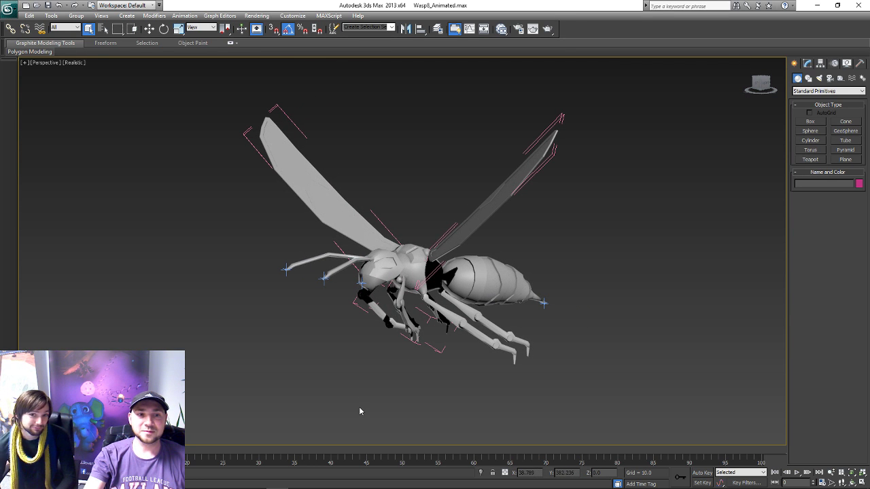
pyautogui.moveTo(759, 83)
pyautogui.mouseDown()
pyautogui.moveTo(624, 212)
pyautogui.moveTo(660, 189)
pyautogui.mouseUp()
pyautogui.click(758, 86)
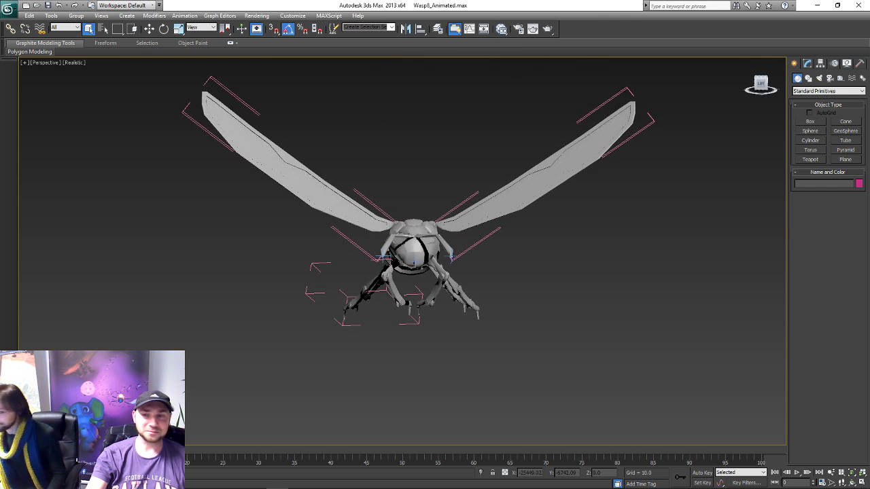
pyautogui.moveTo(758, 87)
pyautogui.mouseDown()
pyautogui.moveTo(602, 366)
pyautogui.moveTo(480, 278)
pyautogui.moveTo(754, 87)
pyautogui.mouseUp()
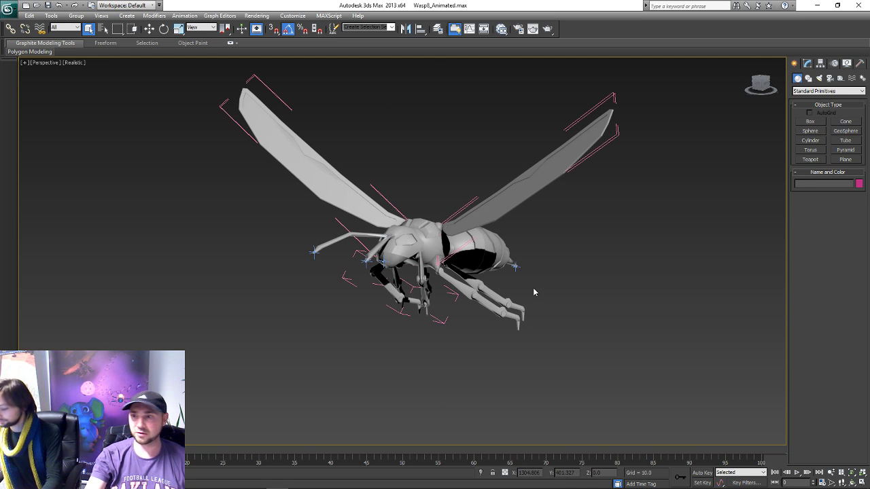
pyautogui.scroll(5, 536, 211)
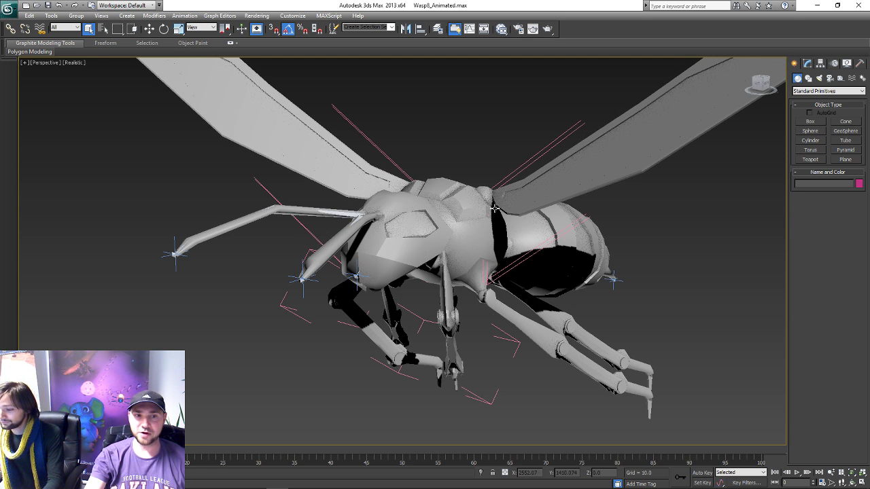
pyautogui.click(819, 8)
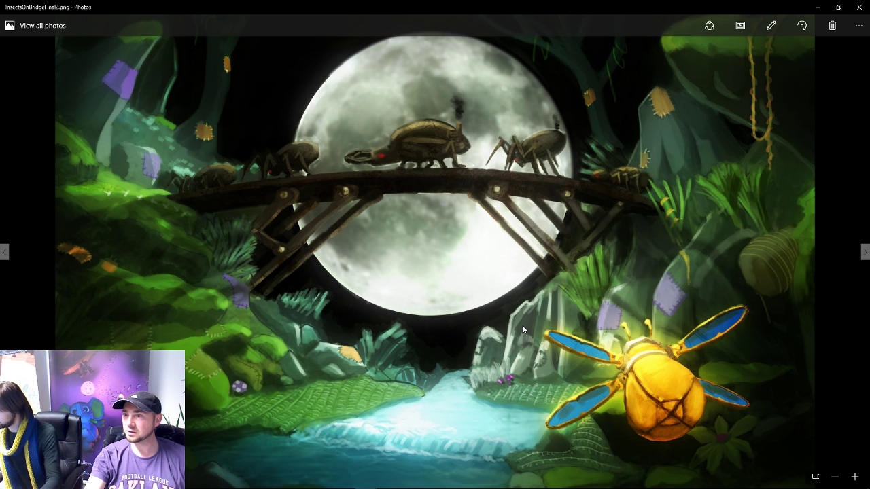
pyautogui.moveTo(656, 470)
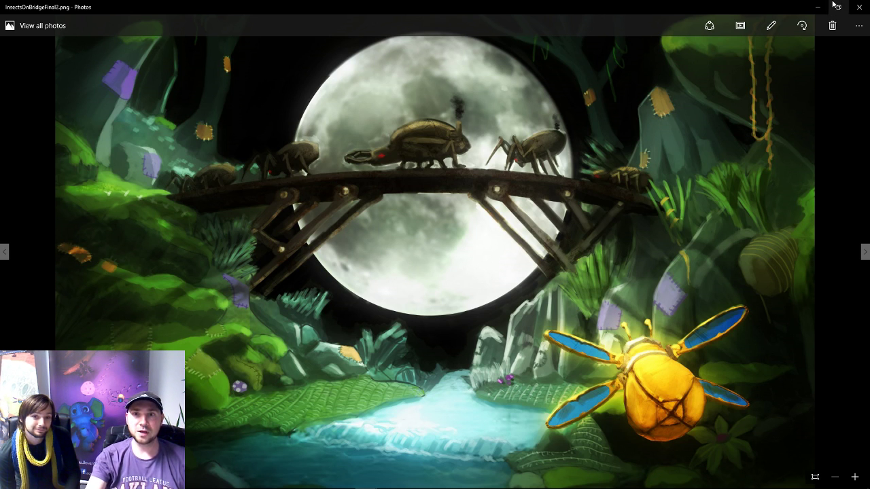
pyautogui.moveTo(375, 486)
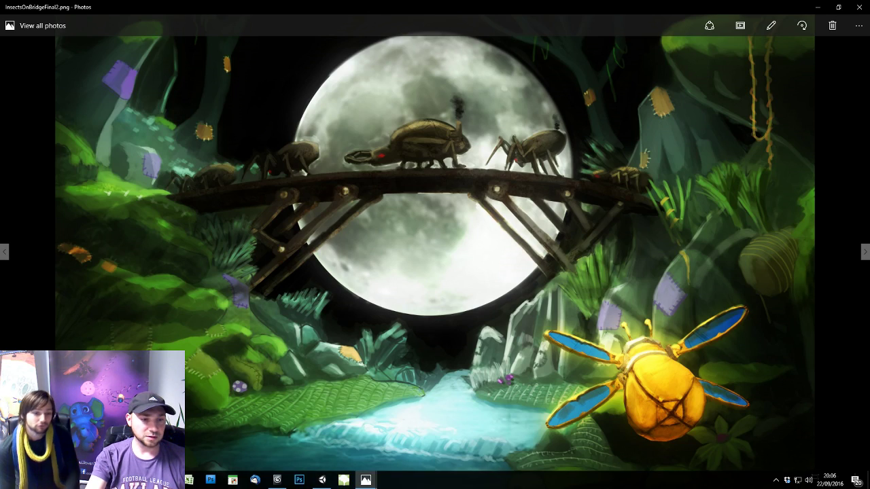
pyautogui.click(322, 480)
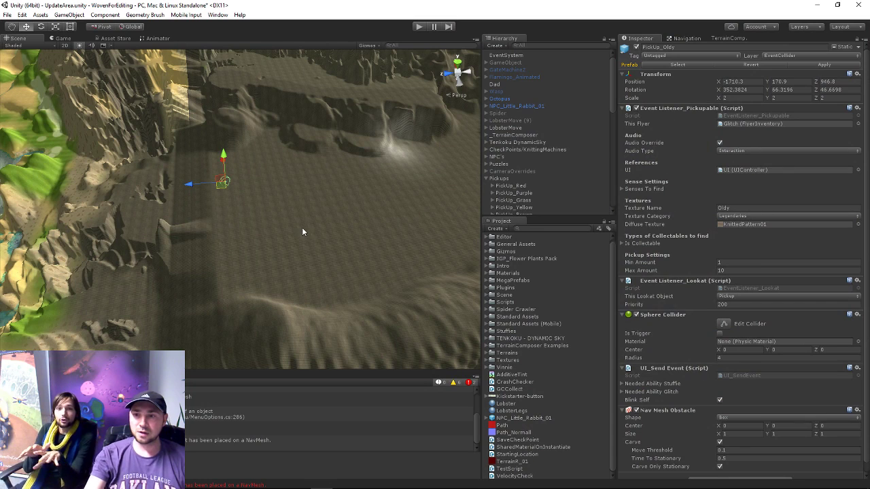
pyautogui.moveTo(189, 202)
pyautogui.mouseDown(button='right')
pyautogui.moveTo(385, 166)
pyautogui.moveTo(332, 140)
pyautogui.mouseUp(button='right')
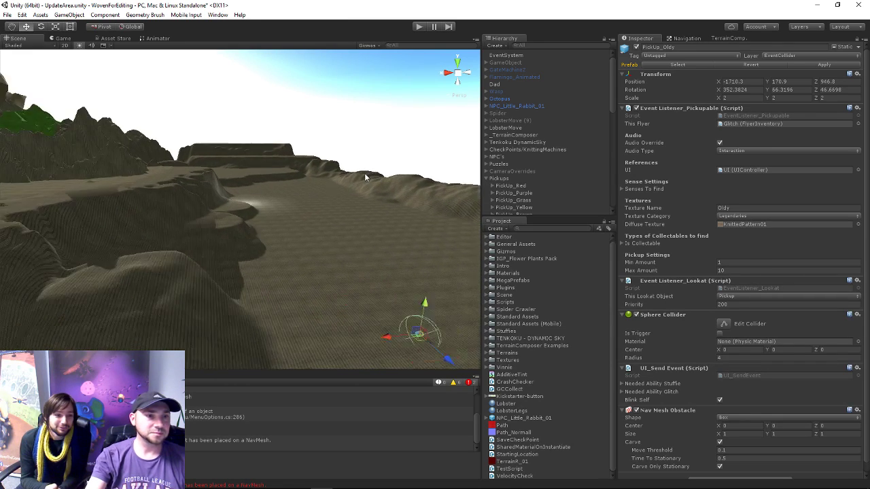
pyautogui.moveTo(332, 140)
pyautogui.mouseDown(button='right')
pyautogui.moveTo(365, 175)
pyautogui.moveTo(286, 188)
pyautogui.moveTo(299, 190)
pyautogui.moveTo(306, 245)
pyautogui.mouseUp(button='right')
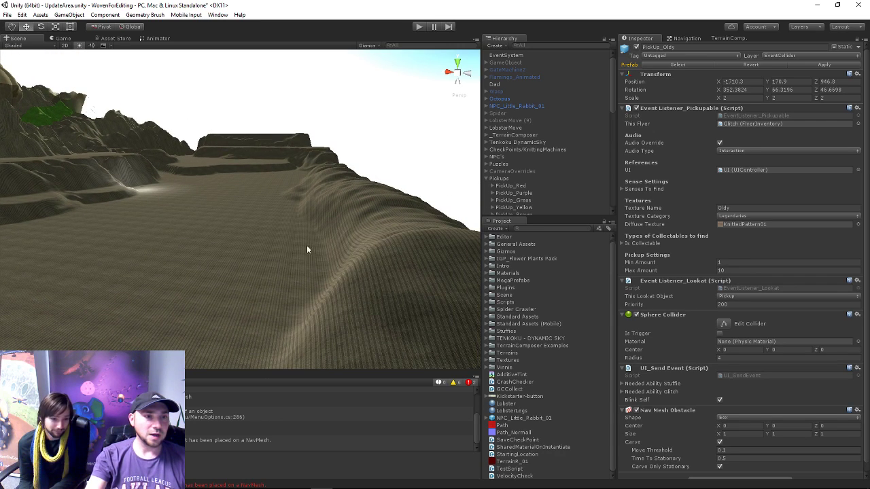
pyautogui.moveTo(156, 215); pyautogui.dragTo(323, 201, button='right')
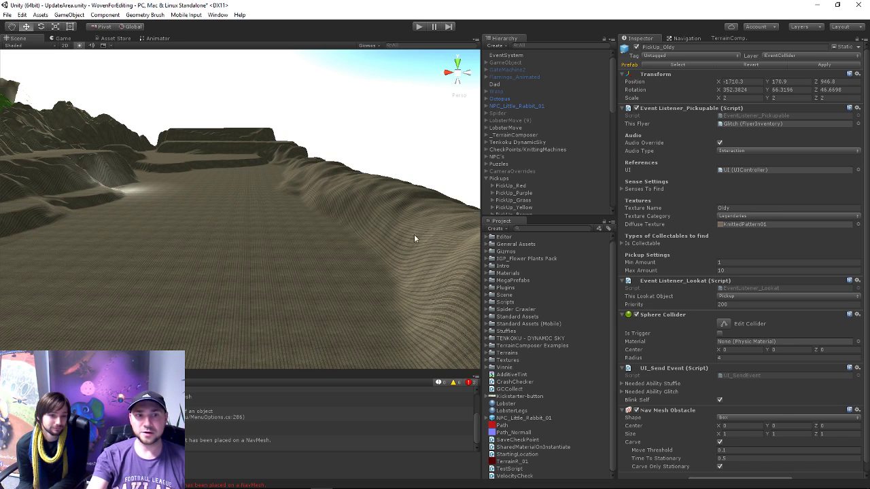
pyautogui.moveTo(414, 237)
pyautogui.mouseDown(button='right')
pyautogui.moveTo(260, 218)
pyautogui.moveTo(425, 198)
pyautogui.moveTo(256, 196)
pyautogui.moveTo(242, 216)
pyautogui.mouseUp(button='right')
pyautogui.moveTo(291, 207); pyautogui.dragTo(174, 133, button='middle')
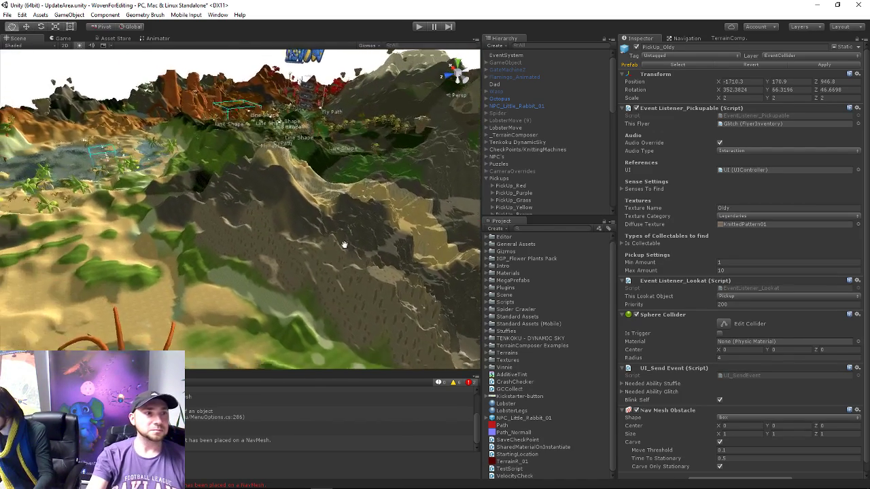
pyautogui.keyDown('alt'); pyautogui.moveTo(319, 218); pyautogui.dragTo(290, 152); pyautogui.keyUp('alt')
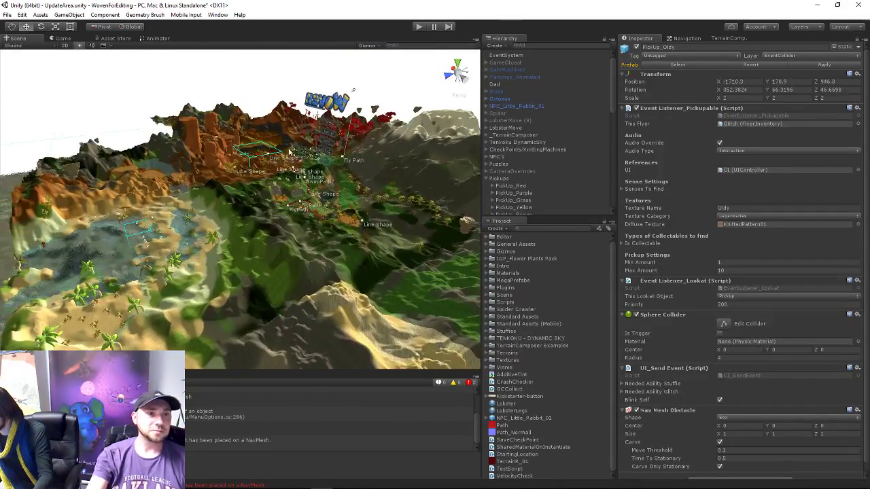
pyautogui.moveTo(131, 277)
pyautogui.keyDown('alt'); pyautogui.mouseDown()
pyautogui.moveTo(327, 216)
pyautogui.moveTo(226, 246)
pyautogui.mouseUp(); pyautogui.keyUp('alt')
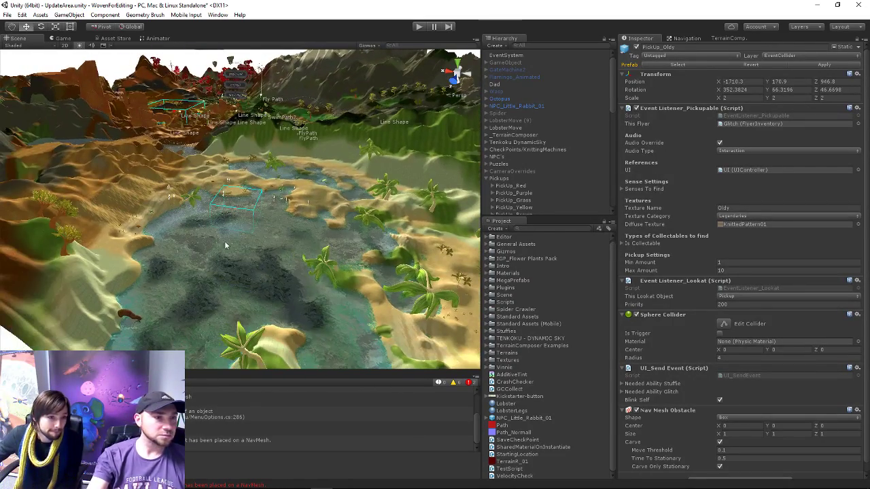
pyautogui.scroll(3, 233, 257)
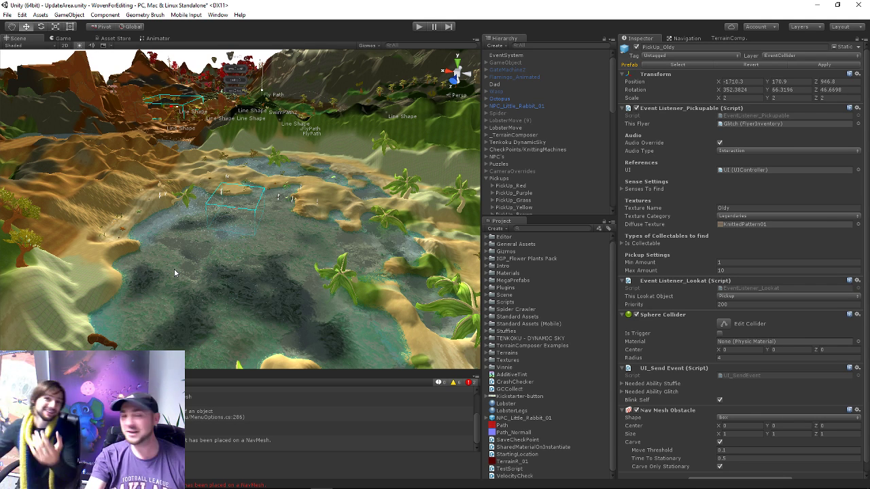
pyautogui.moveTo(136, 277); pyautogui.dragTo(246, 274, button='right')
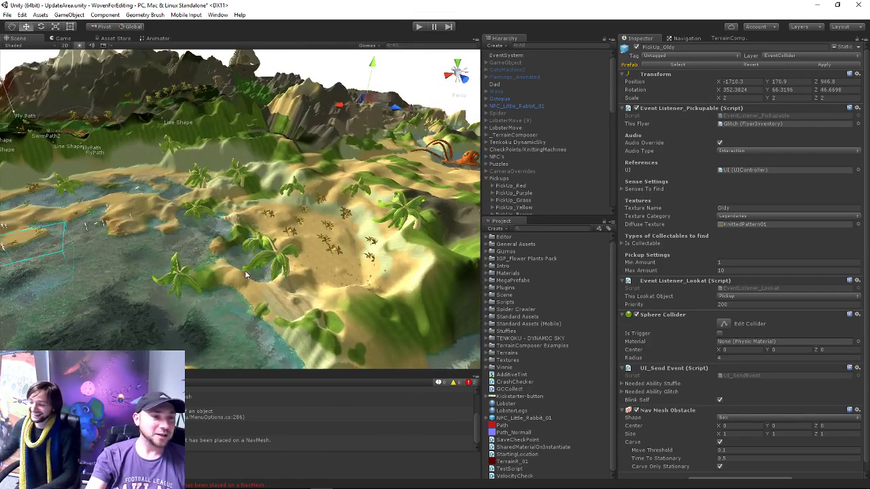
pyautogui.moveTo(245, 275)
pyautogui.mouseDown(button='middle')
pyautogui.moveTo(325, 239)
pyautogui.moveTo(326, 260)
pyautogui.mouseUp(button='middle')
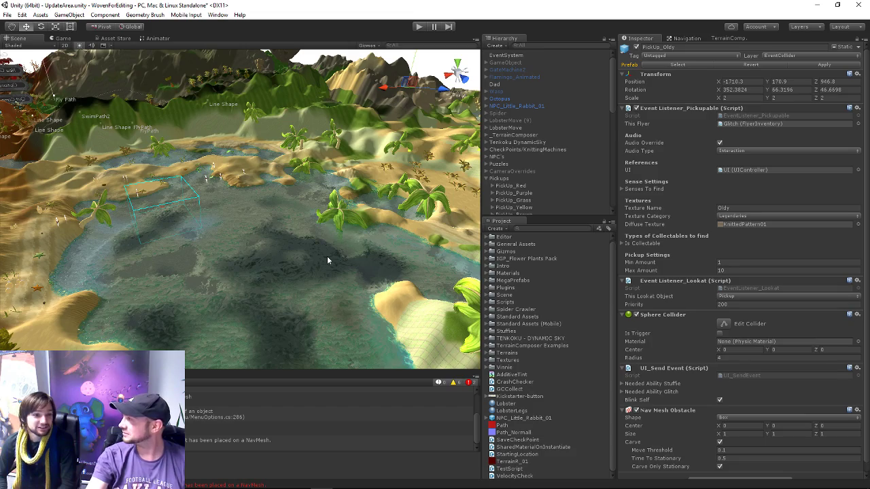
pyautogui.moveTo(313, 260); pyautogui.dragTo(322, 253, button='right')
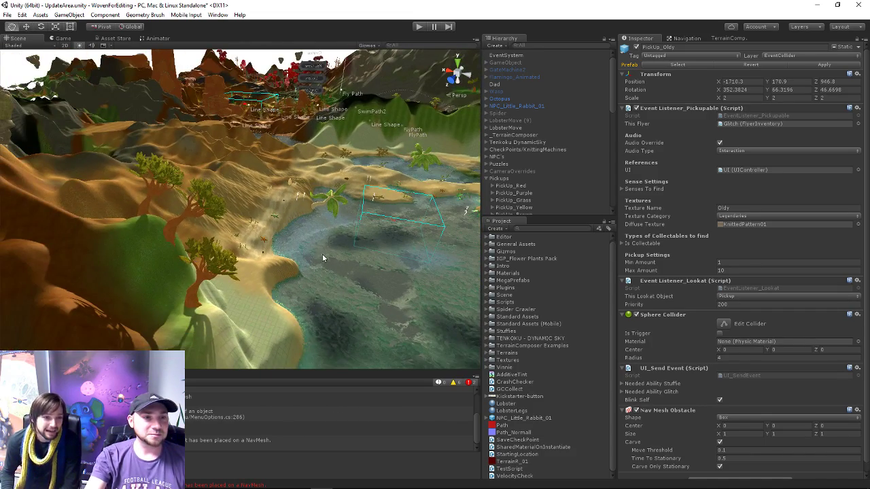
pyautogui.moveTo(322, 254); pyautogui.dragTo(193, 253, button='middle')
pyautogui.moveTo(194, 254)
pyautogui.mouseDown(button='right')
pyautogui.moveTo(284, 232)
pyautogui.moveTo(139, 222)
pyautogui.moveTo(272, 232)
pyautogui.moveTo(214, 249)
pyautogui.mouseUp(button='right')
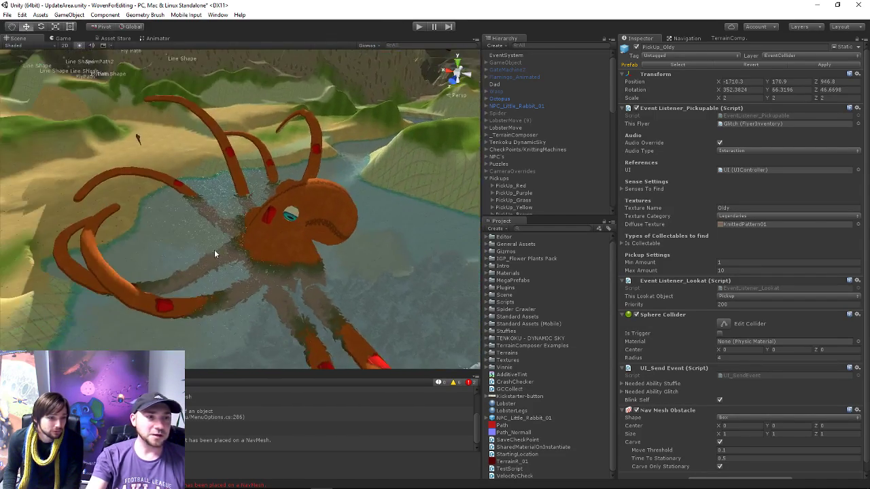
# - Pan the Scene view to centre on the orange octopus in the lagoon
pyautogui.moveTo(227, 257); pyautogui.dragTo(258, 252, button='middle')
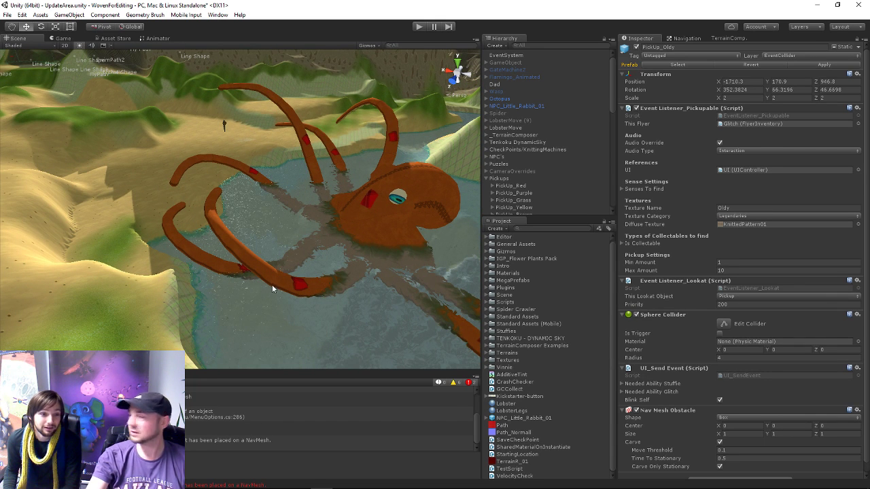
# - Deactivate the Octopus object, then frame its now-empty spot and pull the camera back
pyautogui.click(500, 99)
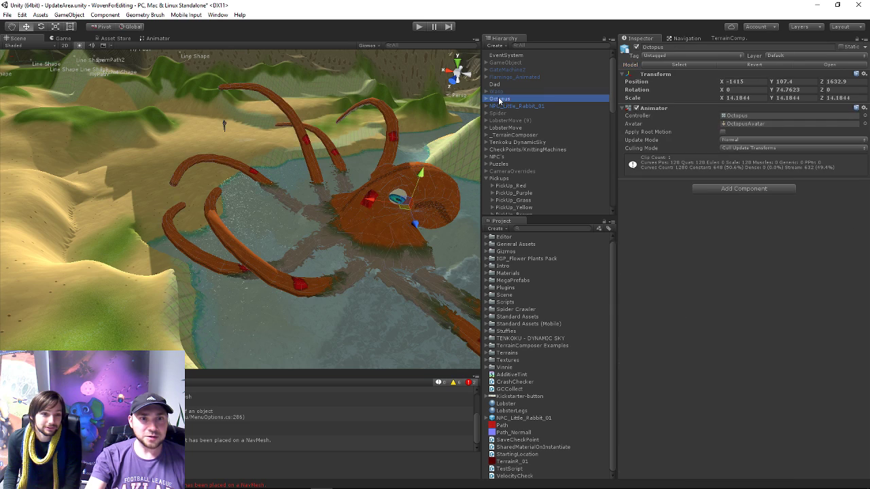
pyautogui.click(637, 47)
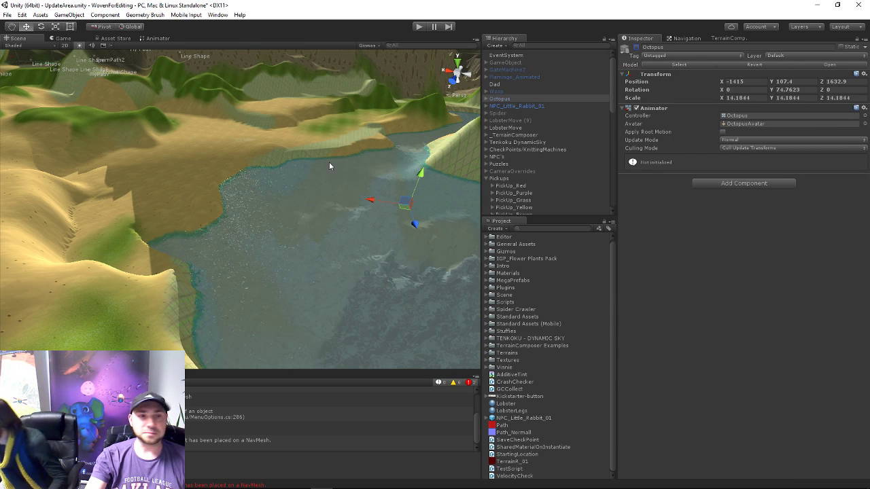
pyautogui.press('f')
pyautogui.moveTo(321, 161); pyautogui.dragTo(317, 193, button='right')
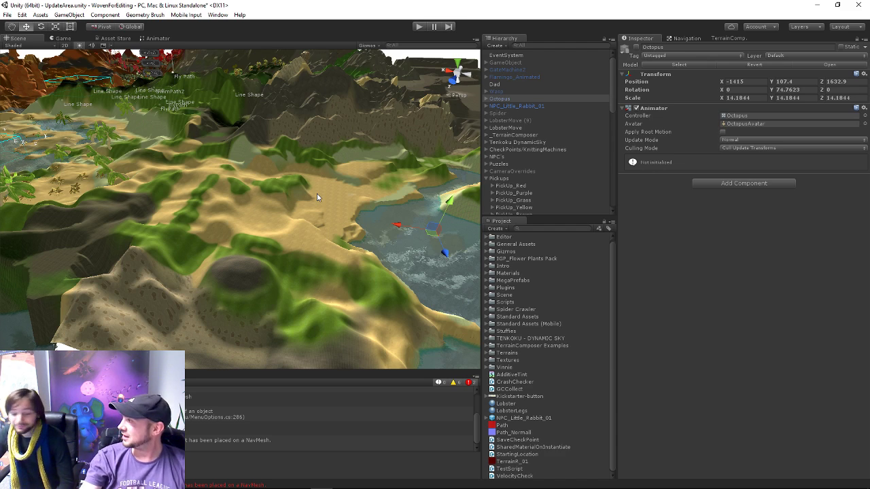
pyautogui.moveTo(239, 204)
pyautogui.keyDown('alt'); pyautogui.mouseDown()
pyautogui.moveTo(223, 172)
pyautogui.moveTo(322, 176)
pyautogui.mouseUp(); pyautogui.keyUp('alt')
pyautogui.moveTo(322, 176); pyautogui.dragTo(220, 214, button='right')
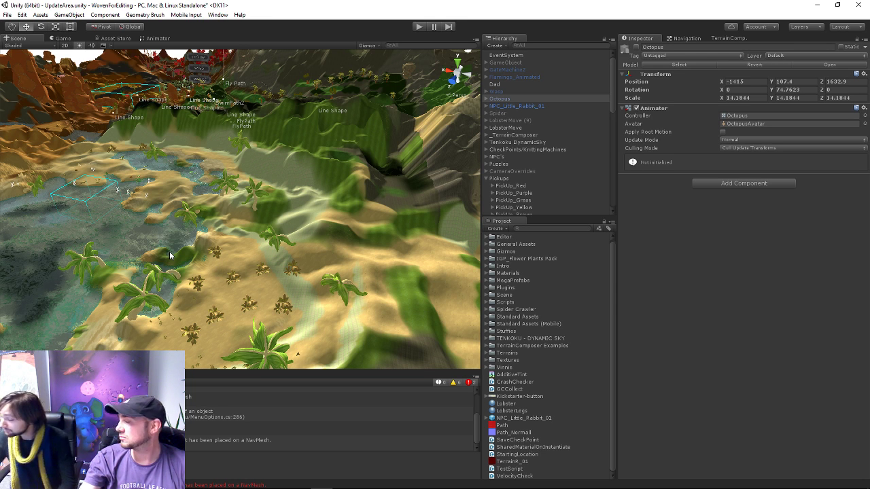
pyautogui.keyDown('alt'); pyautogui.moveTo(171, 263); pyautogui.dragTo(281, 268); pyautogui.keyUp('alt')
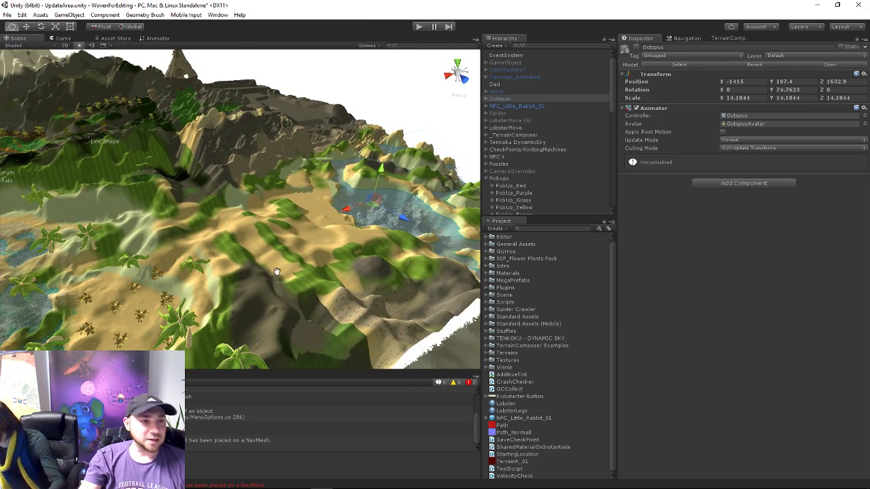
pyautogui.moveTo(276, 272); pyautogui.dragTo(370, 255, button='middle')
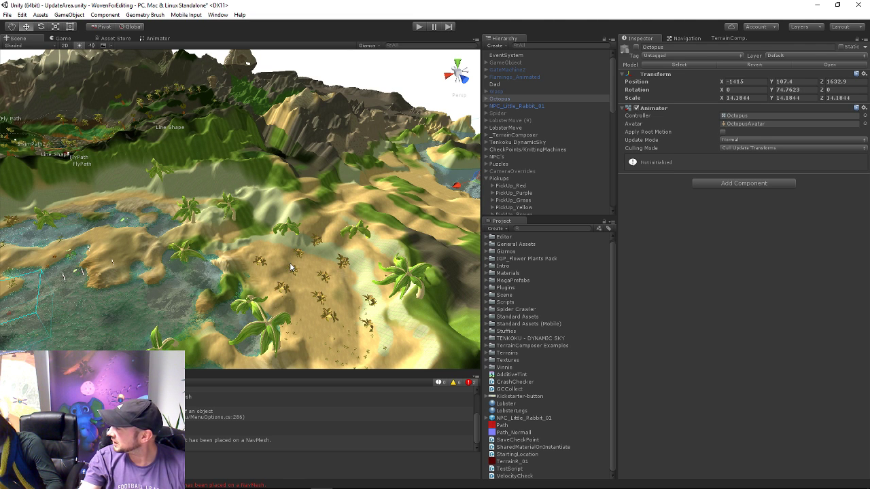
pyautogui.keyDown('alt'); pyautogui.moveTo(142, 269); pyautogui.dragTo(421, 79); pyautogui.keyUp('alt')
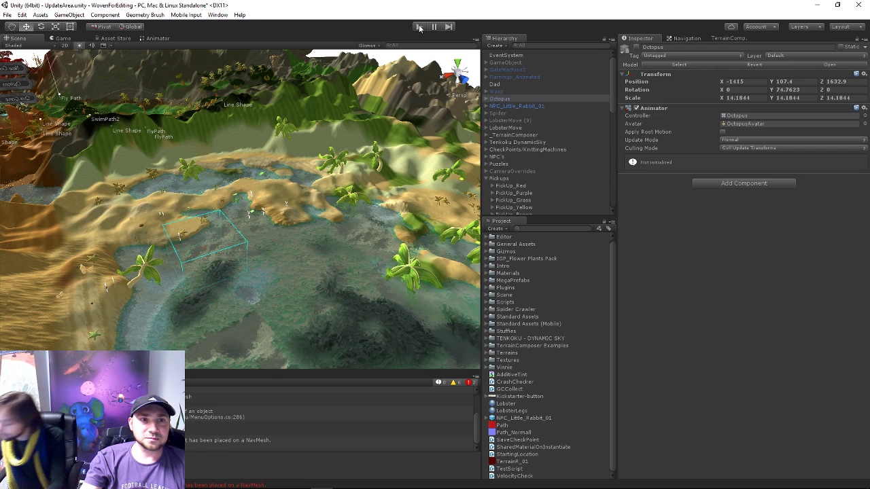
# - Enter Play mode with Ctrl+P and choose Continue on the Woven title menu
pyautogui.hotkey('ctrl', 'p')
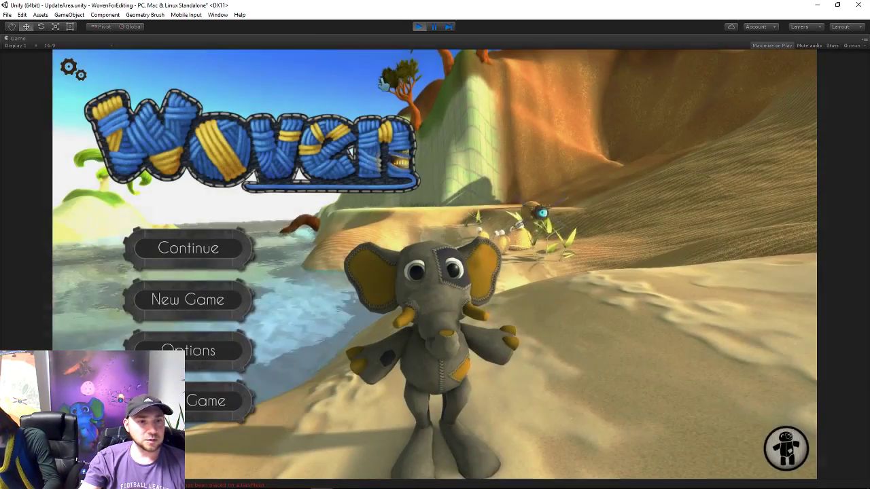
pyautogui.click(163, 246)
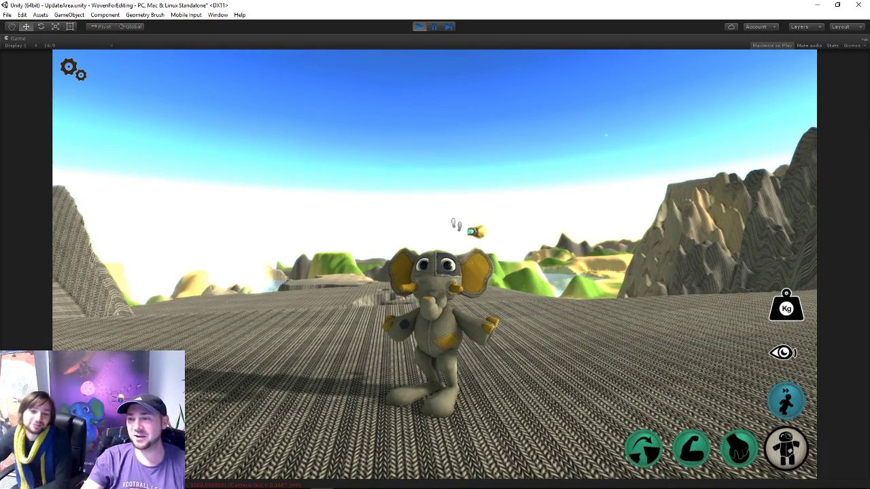
# - Restart Play mode, continue the game, walk the elephant with W and A, then exit Play mode
pyautogui.click(419, 29)
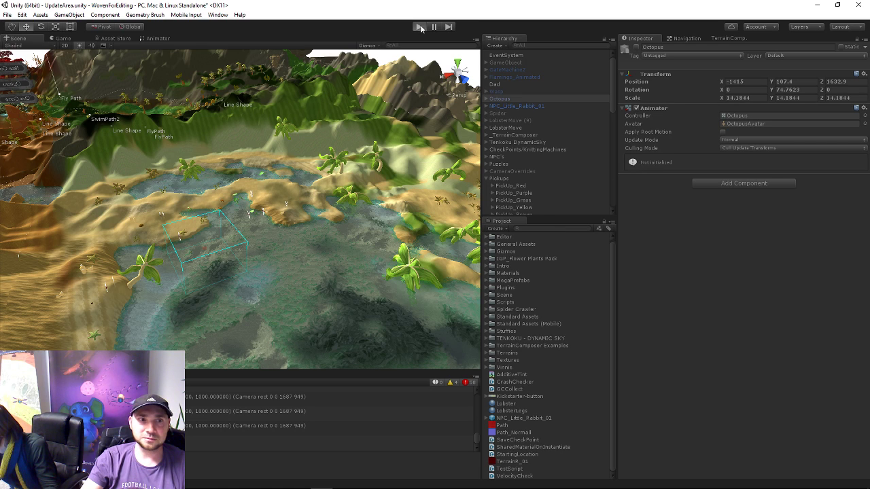
pyautogui.click(420, 27)
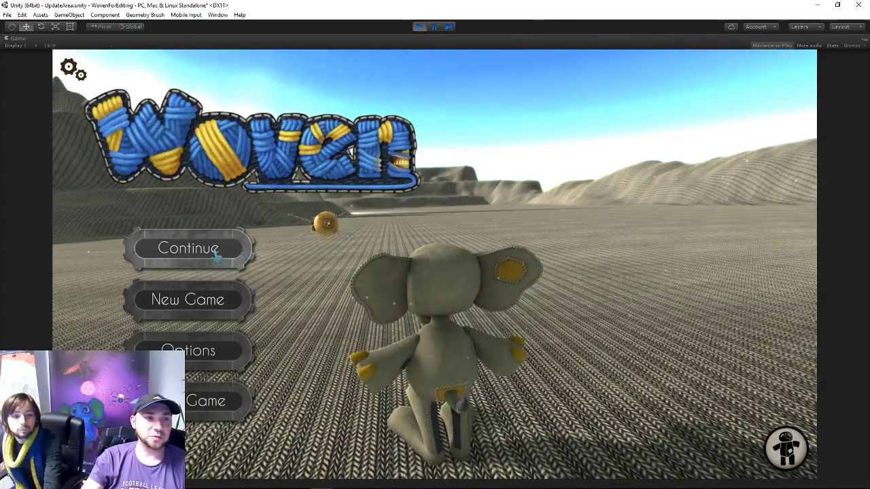
pyautogui.click(218, 249)
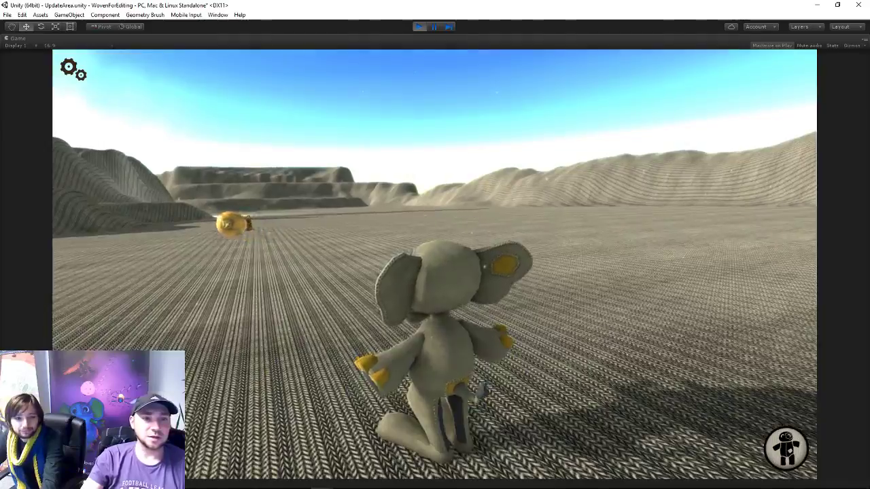
pyautogui.press('w')
pyautogui.press('a')
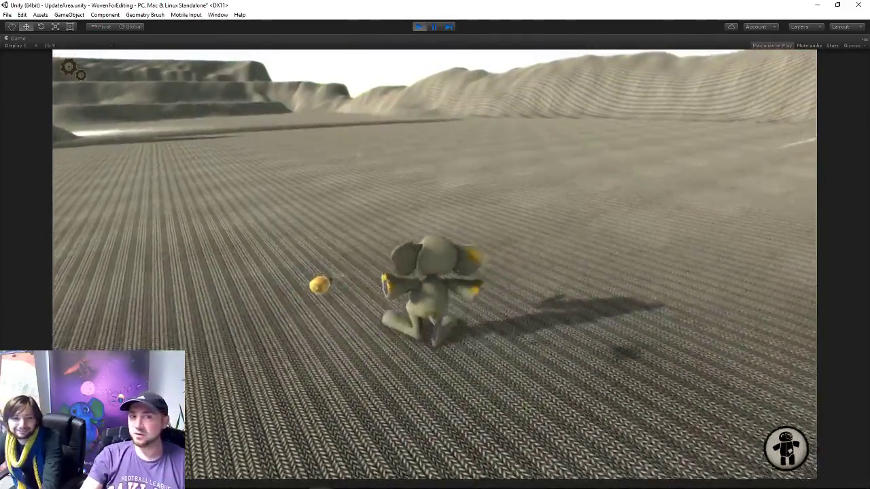
pyautogui.press('w')
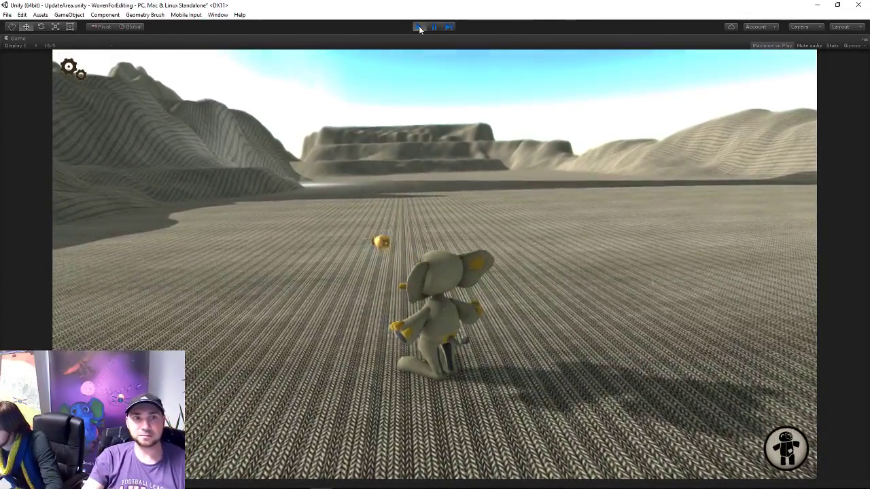
pyautogui.click(419, 28)
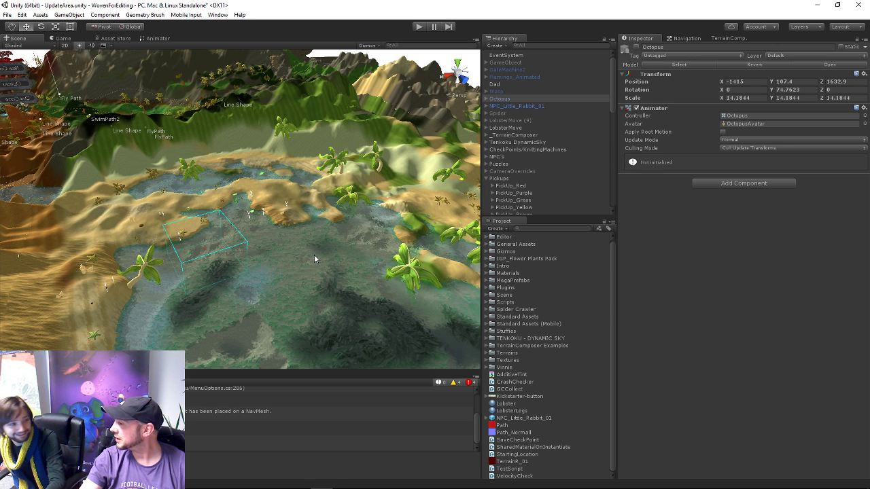
# - Orbit down to the grey ridged plateau and select the Extra-1 terrain at X 2000
pyautogui.keyDown('alt'); pyautogui.moveTo(314, 255); pyautogui.dragTo(230, 249); pyautogui.keyUp('alt')
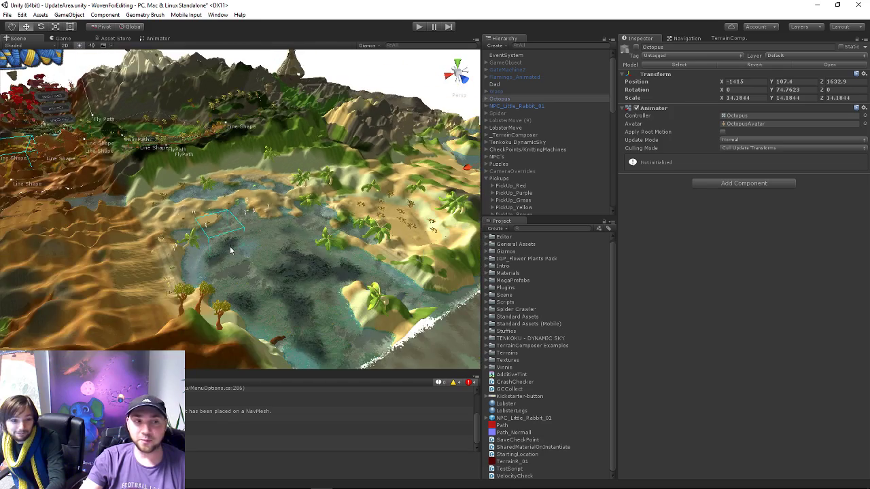
pyautogui.moveTo(201, 183)
pyautogui.keyDown('alt'); pyautogui.mouseDown()
pyautogui.moveTo(317, 204)
pyautogui.moveTo(359, 194)
pyautogui.moveTo(220, 197)
pyautogui.mouseUp(); pyautogui.keyUp('alt')
pyautogui.moveTo(332, 199)
pyautogui.keyDown('alt'); pyautogui.mouseDown()
pyautogui.moveTo(358, 246)
pyautogui.moveTo(318, 264)
pyautogui.moveTo(346, 212)
pyautogui.moveTo(321, 275)
pyautogui.moveTo(312, 265)
pyautogui.mouseUp(); pyautogui.keyUp('alt')
pyautogui.click(353, 255)
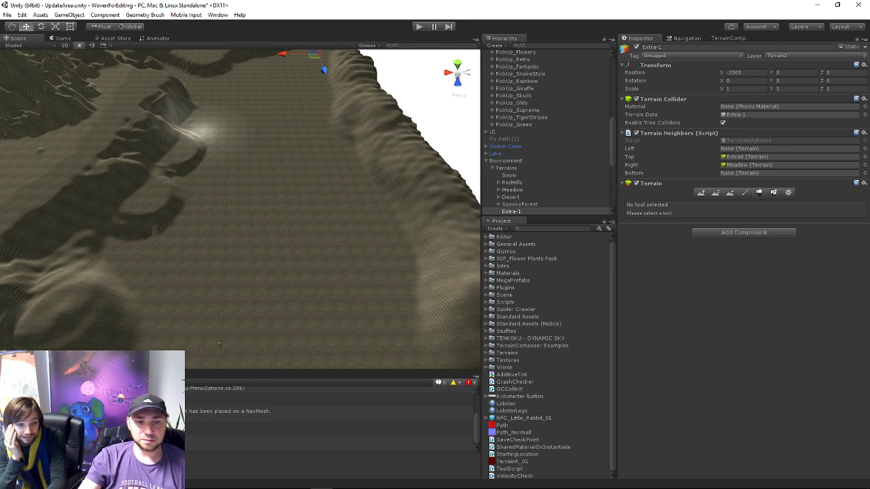
pyautogui.moveTo(365, 481)
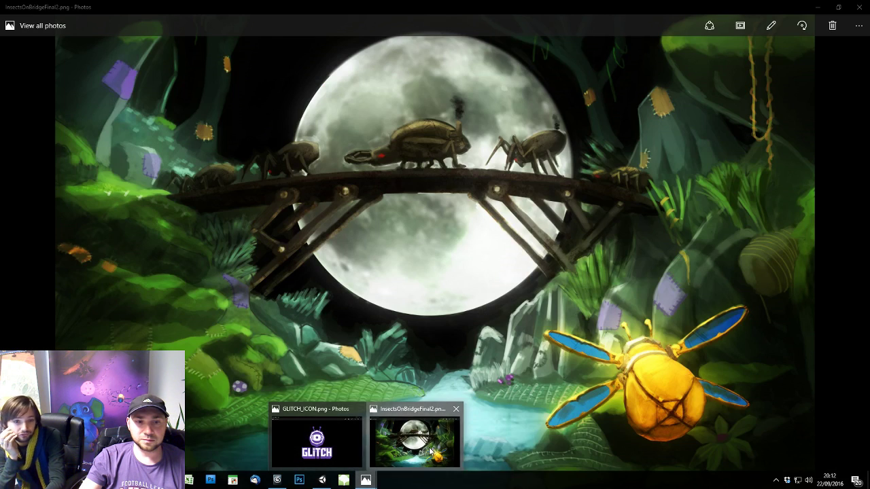
# - Restore InsectsOnBridgeFinal2 in Photos as a narrow right-side window, then un-maximize Unity
pyautogui.click(430, 451)
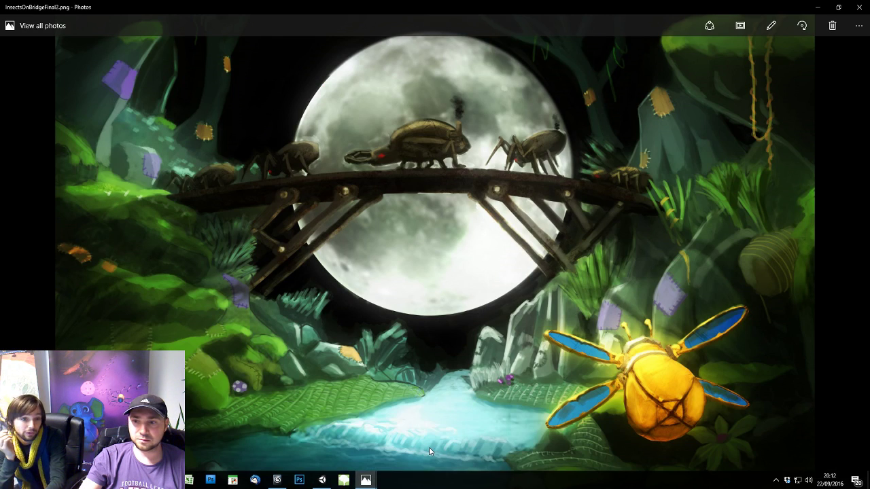
pyautogui.click(837, 8)
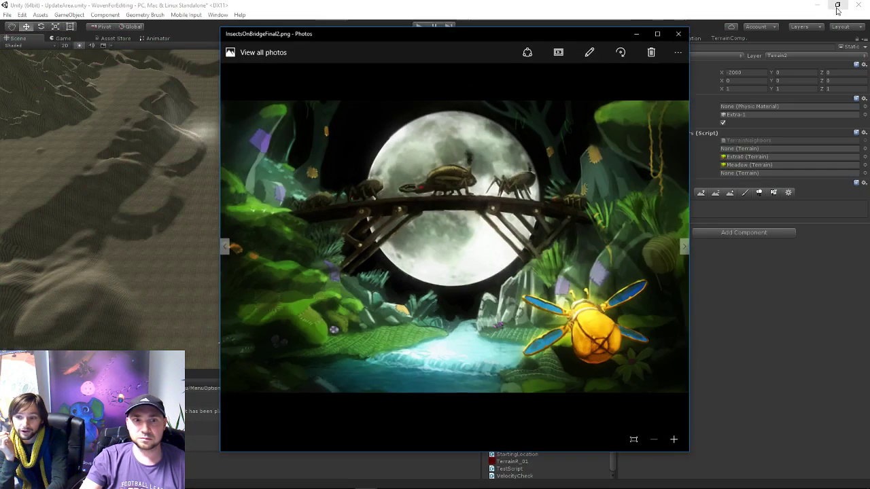
pyautogui.moveTo(495, 37); pyautogui.dragTo(675, 70)
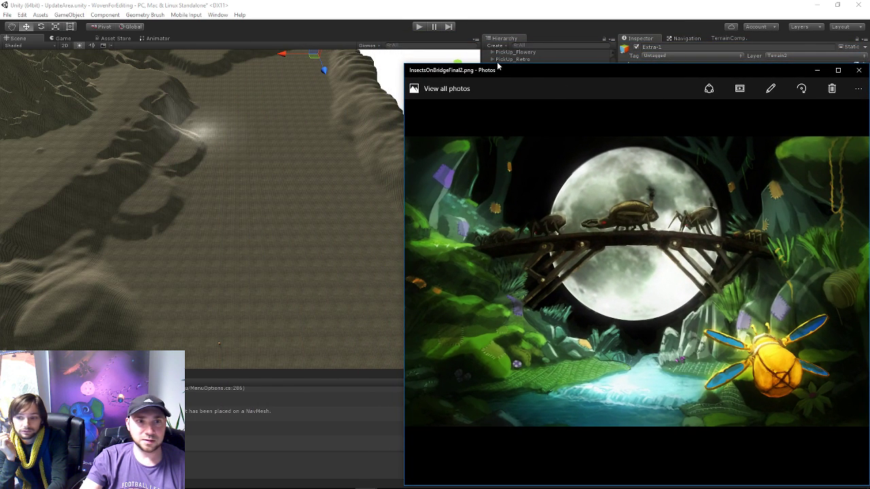
pyautogui.moveTo(401, 75); pyautogui.dragTo(717, 79)
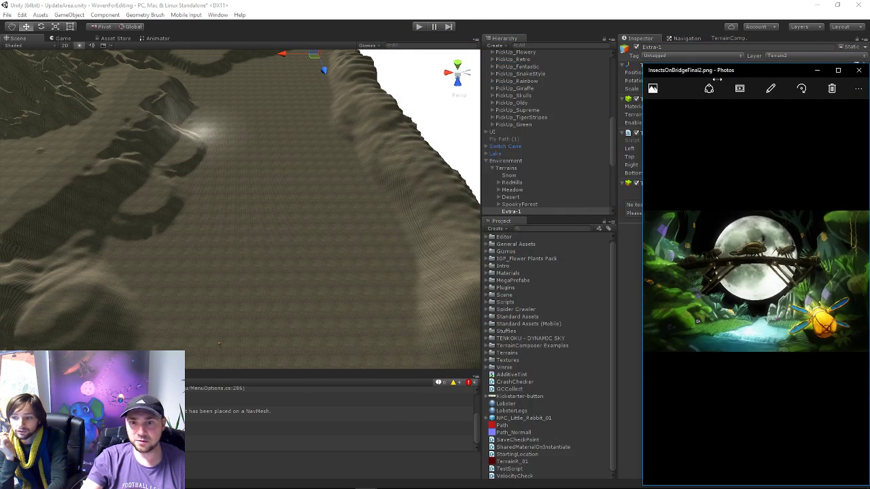
pyautogui.click(836, 5)
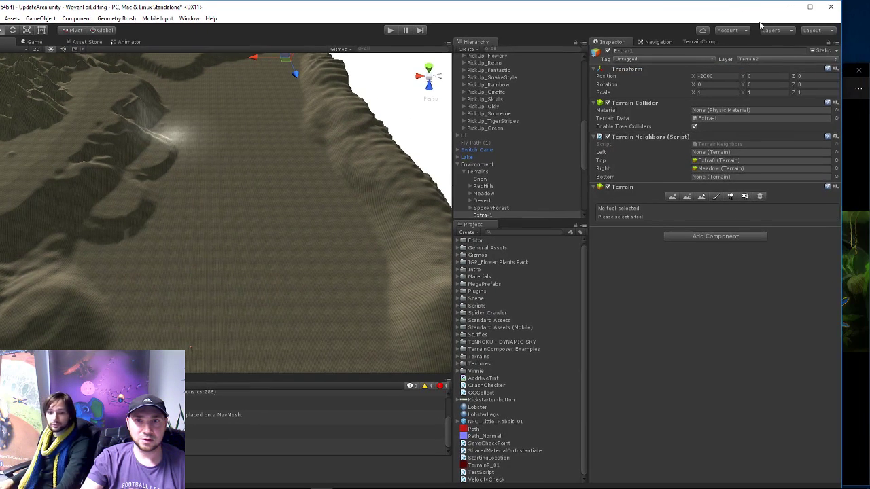
# - Dock Unity's window at the left beside the InsectsOnBridgeFinal2 image and view the valley from ground level
pyautogui.moveTo(840, 45); pyautogui.dragTo(638, 46)
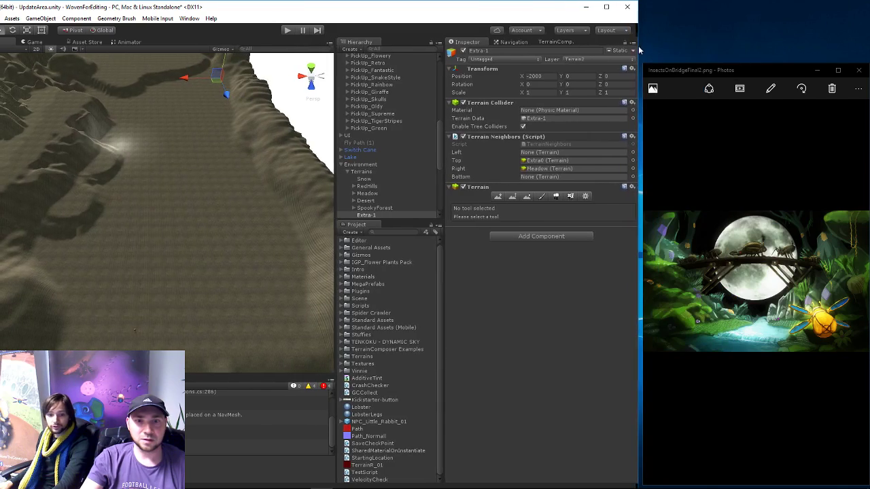
pyautogui.moveTo(341, 3); pyautogui.dragTo(366, 14)
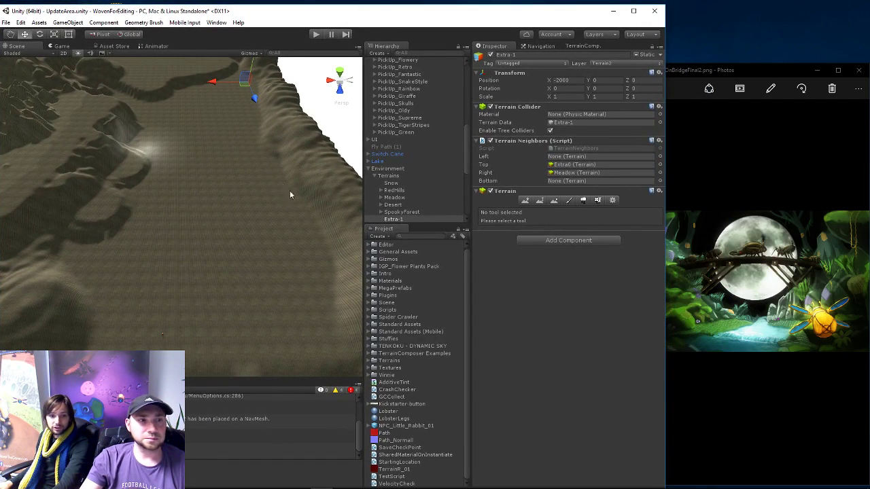
pyautogui.moveTo(224, 206)
pyautogui.keyDown('alt'); pyautogui.mouseDown()
pyautogui.moveTo(243, 176)
pyautogui.moveTo(210, 221)
pyautogui.moveTo(221, 213)
pyautogui.mouseUp(); pyautogui.keyUp('alt')
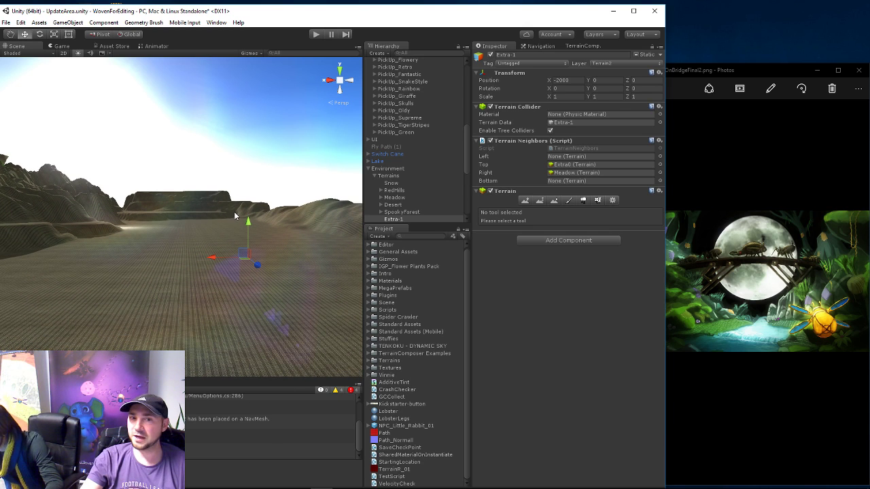
pyautogui.scroll(3, 407, 160)
pyautogui.scroll(3, 402, 166)
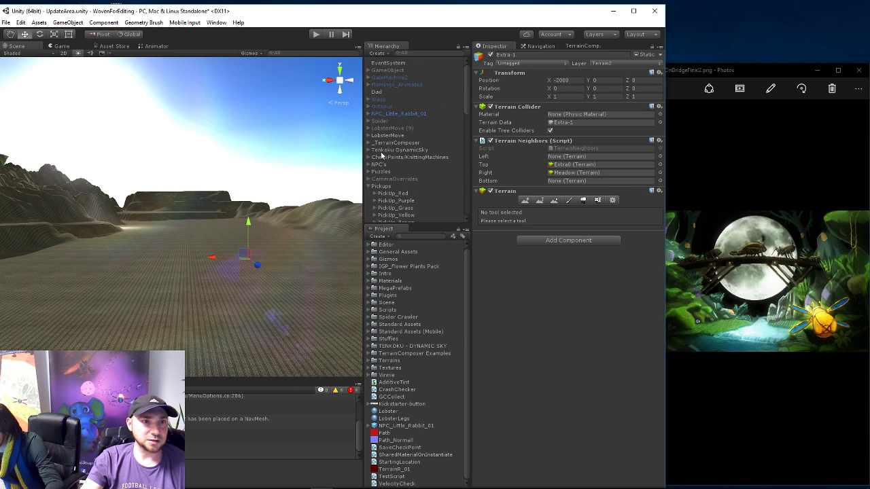
# - Select Tenkoku DynamicSky and set the time to about 9:30 with longitude 10
pyautogui.click(381, 150)
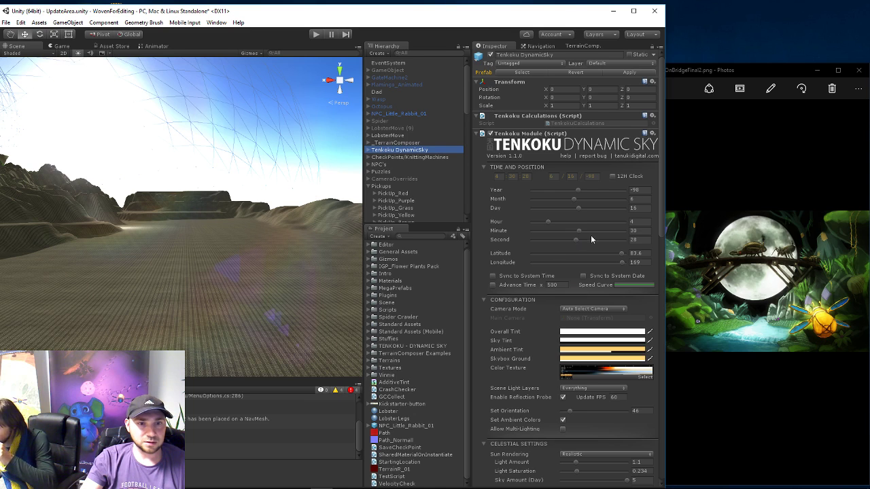
pyautogui.moveTo(546, 222)
pyautogui.mouseDown()
pyautogui.moveTo(601, 228)
pyautogui.moveTo(569, 226)
pyautogui.moveTo(547, 256)
pyautogui.moveTo(586, 253)
pyautogui.mouseUp()
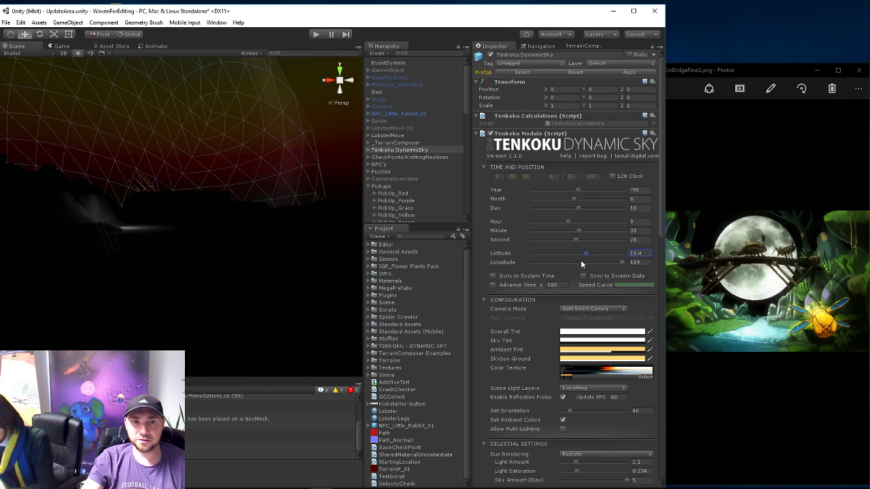
pyautogui.click(581, 263)
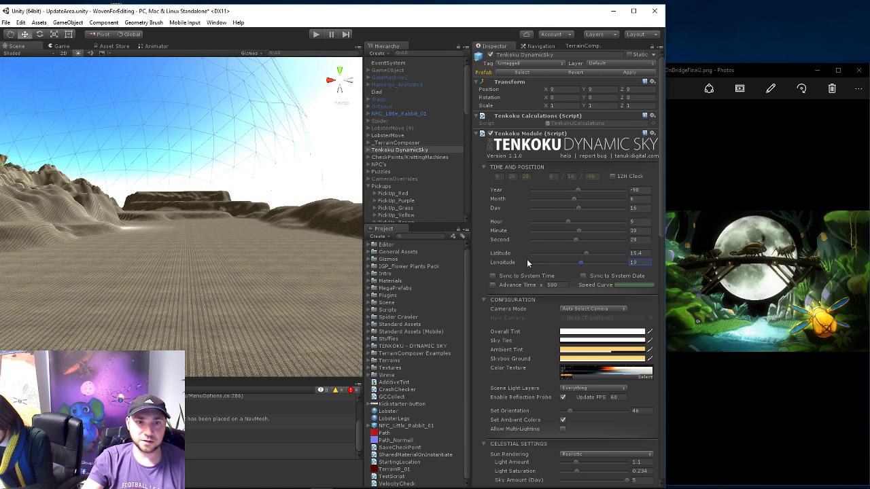
# - Scroll through the remaining Tenkoku DynamicSky settings in the Inspector
pyautogui.scroll(-5, 530, 336)
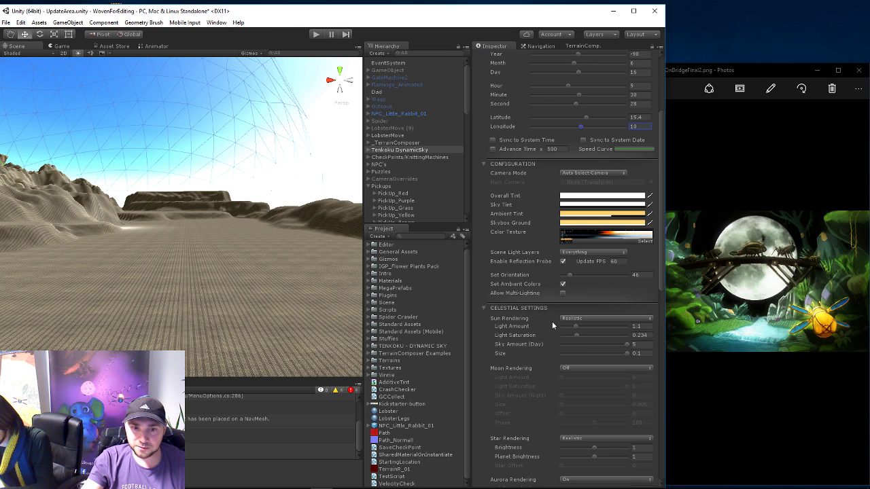
pyautogui.scroll(-6, 552, 326)
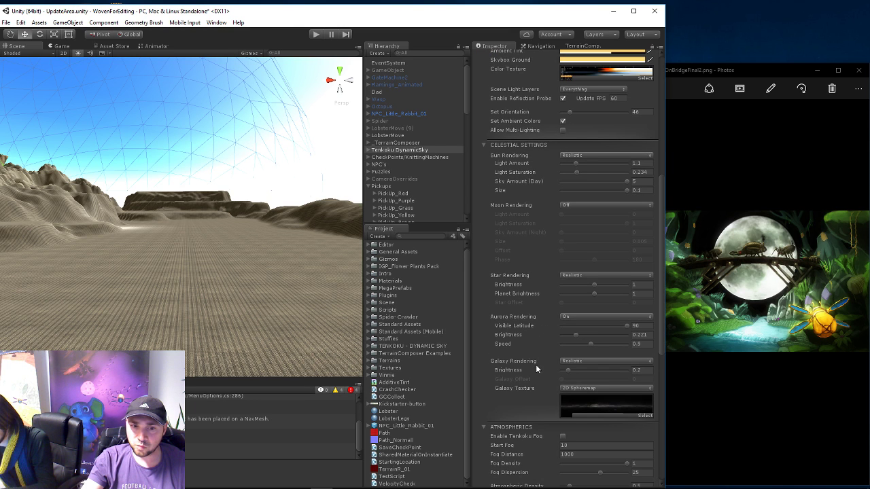
pyautogui.scroll(-5, 536, 364)
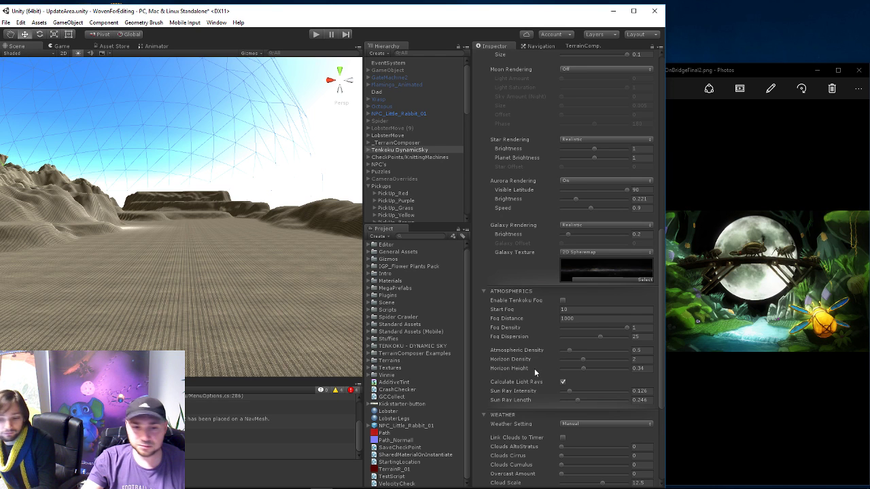
pyautogui.scroll(-2, 534, 368)
pyautogui.scroll(-4, 534, 369)
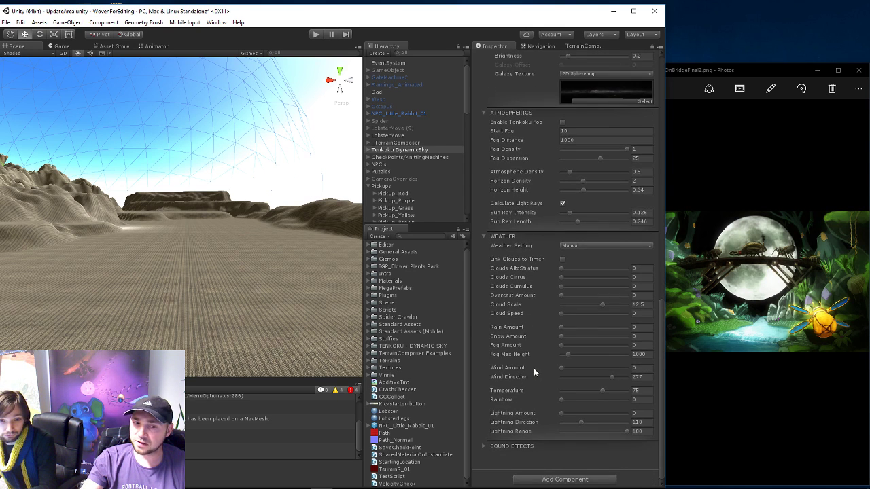
pyautogui.scroll(5, 533, 368)
pyautogui.scroll(5, 534, 367)
pyautogui.scroll(2, 533, 366)
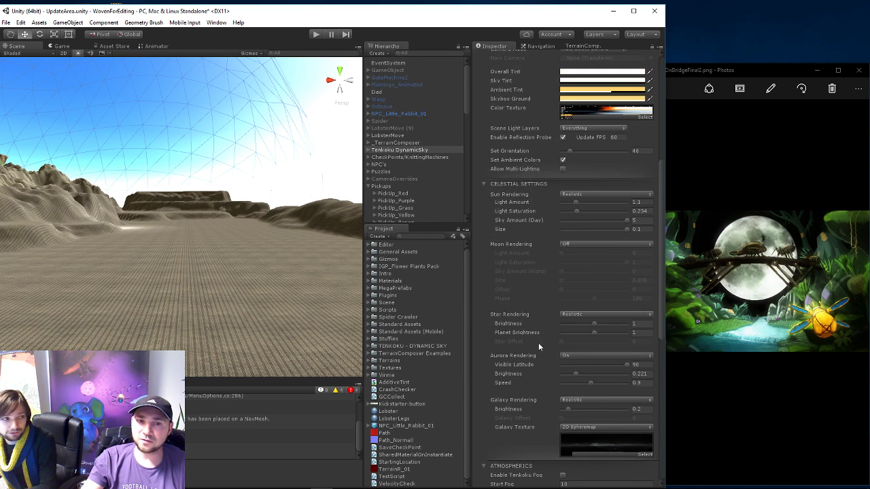
pyautogui.scroll(3, 538, 340)
pyautogui.scroll(3, 550, 291)
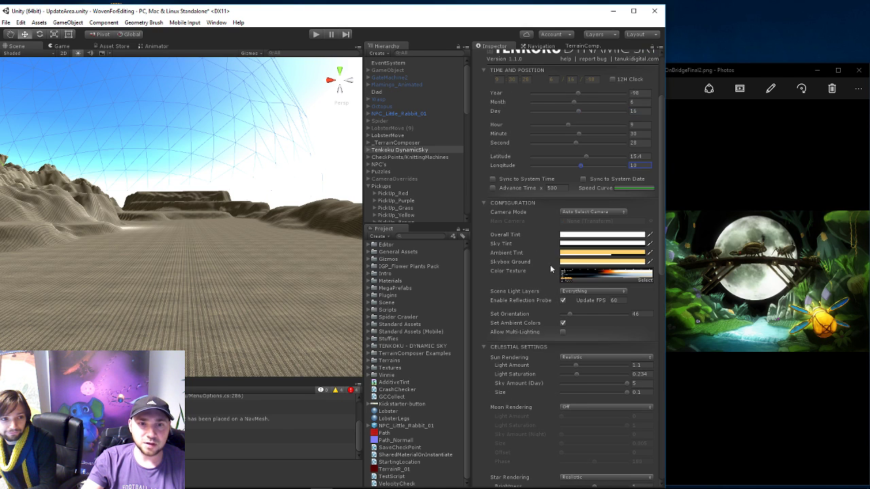
pyautogui.scroll(3, 537, 197)
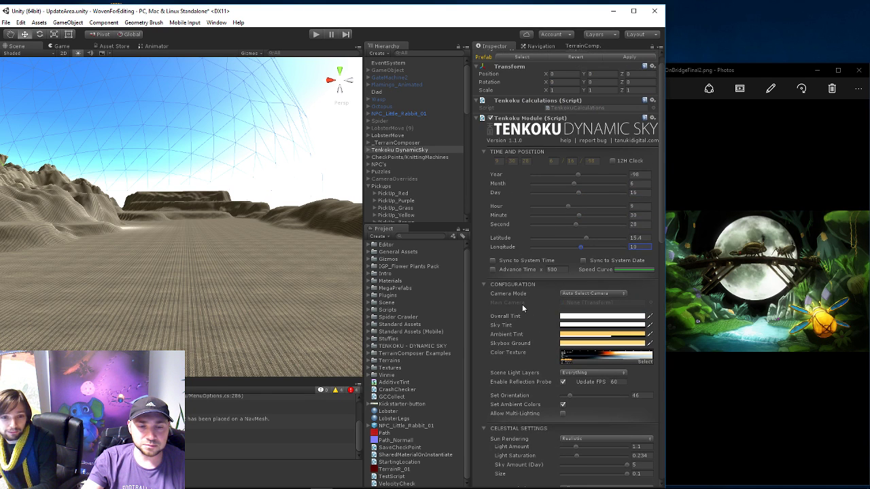
pyautogui.scroll(-3, 523, 306)
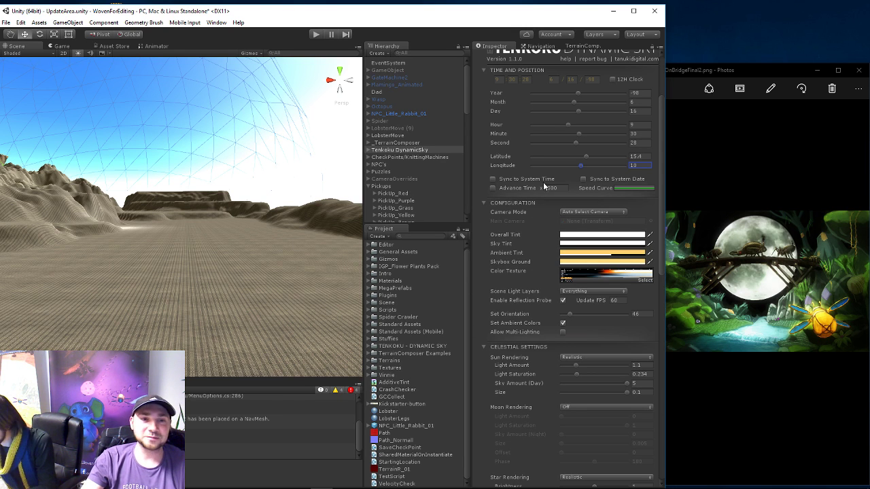
# - Set Tenkoku's hour to 2 and latitude to about -79 for a night sky with glowing horizon
pyautogui.moveTo(568, 126); pyautogui.dragTo(606, 125)
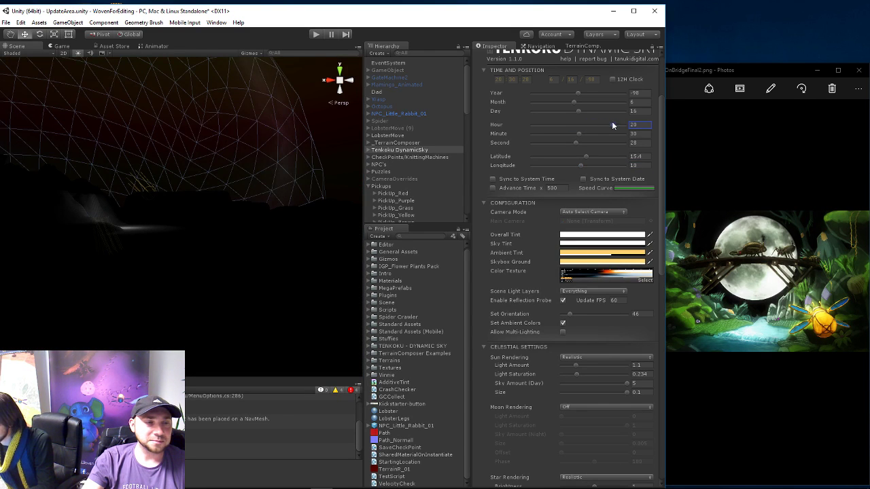
pyautogui.moveTo(612, 125); pyautogui.dragTo(613, 124)
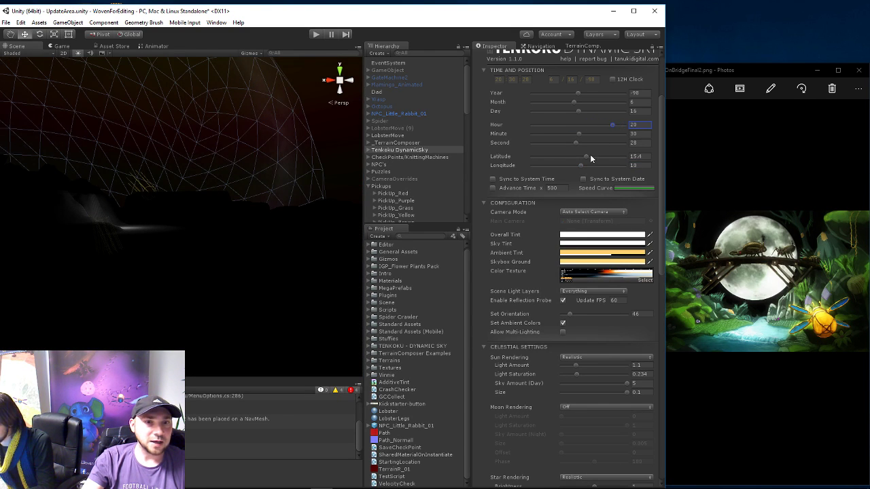
pyautogui.moveTo(584, 159)
pyautogui.mouseDown()
pyautogui.moveTo(499, 170)
pyautogui.moveTo(594, 169)
pyautogui.mouseUp()
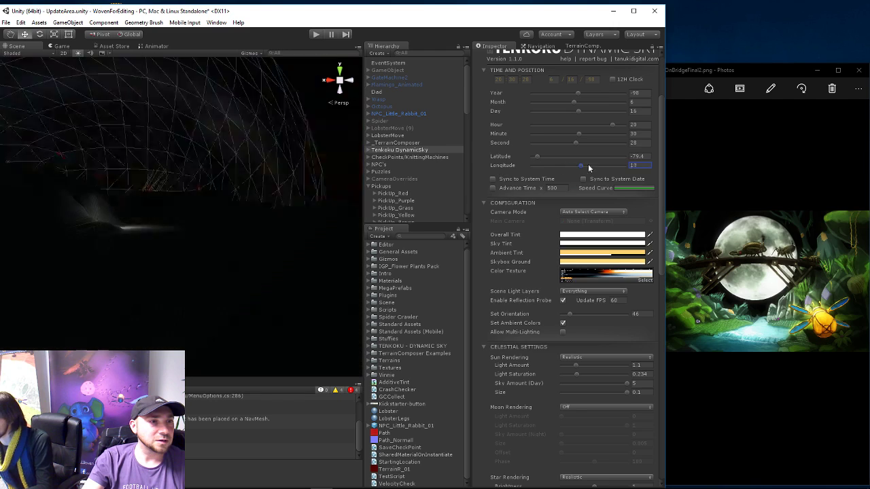
pyautogui.moveTo(261, 201); pyautogui.dragTo(96, 218, button='right')
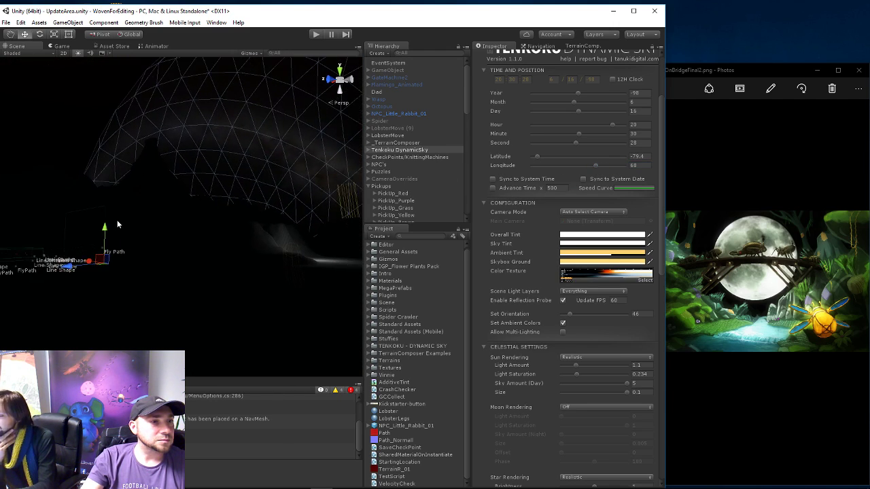
pyautogui.moveTo(96, 218)
pyautogui.mouseDown(button='right')
pyautogui.moveTo(227, 234)
pyautogui.moveTo(199, 217)
pyautogui.moveTo(322, 226)
pyautogui.mouseUp(button='right')
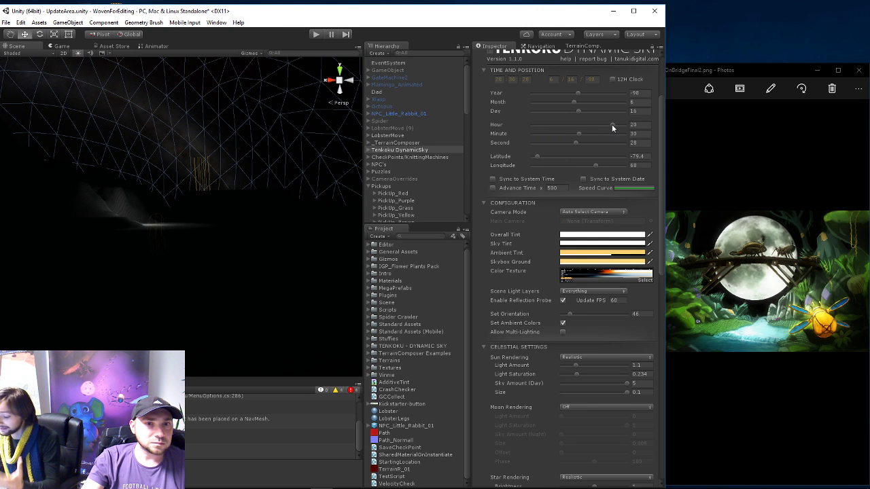
pyautogui.moveTo(612, 125)
pyautogui.mouseDown()
pyautogui.moveTo(523, 127)
pyautogui.moveTo(540, 129)
pyautogui.mouseUp()
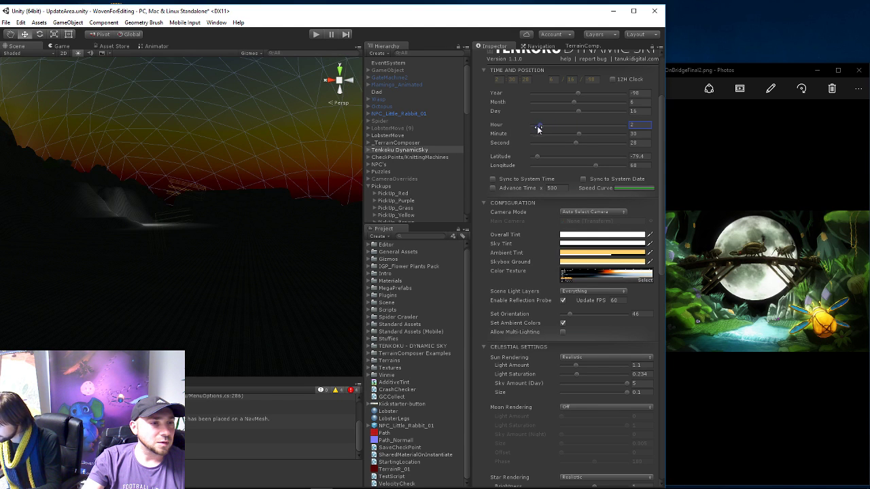
pyautogui.keyDown('alt'); pyautogui.moveTo(184, 238); pyautogui.dragTo(209, 237); pyautogui.keyUp('alt')
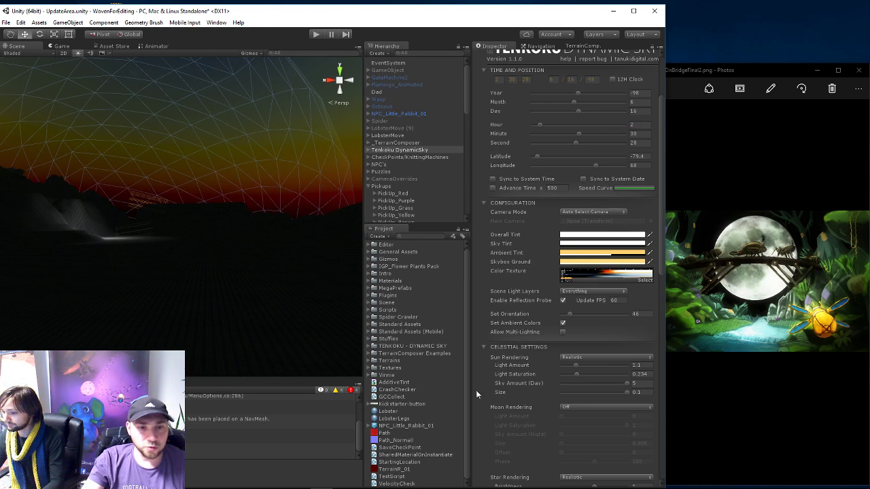
pyautogui.scroll(-3, 521, 380)
pyautogui.scroll(-2, 521, 380)
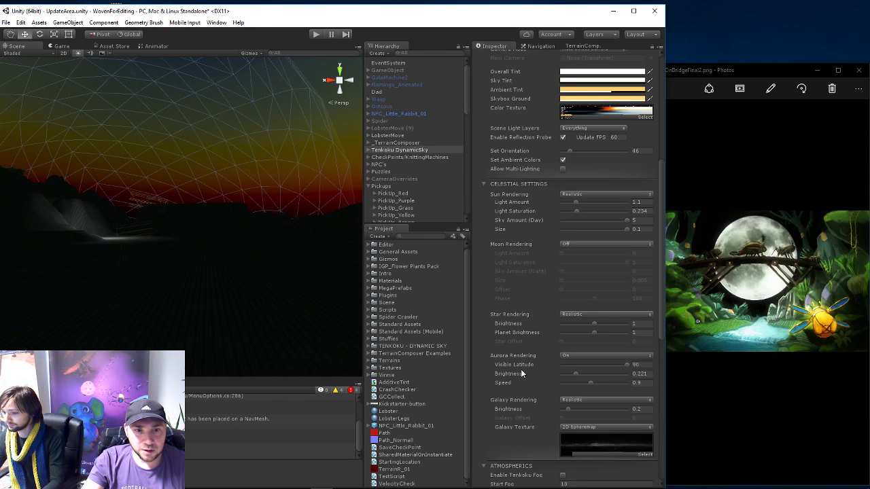
# - Switch moon rendering to Realistic and raise the moon light amount to 3.76
pyautogui.click(568, 245)
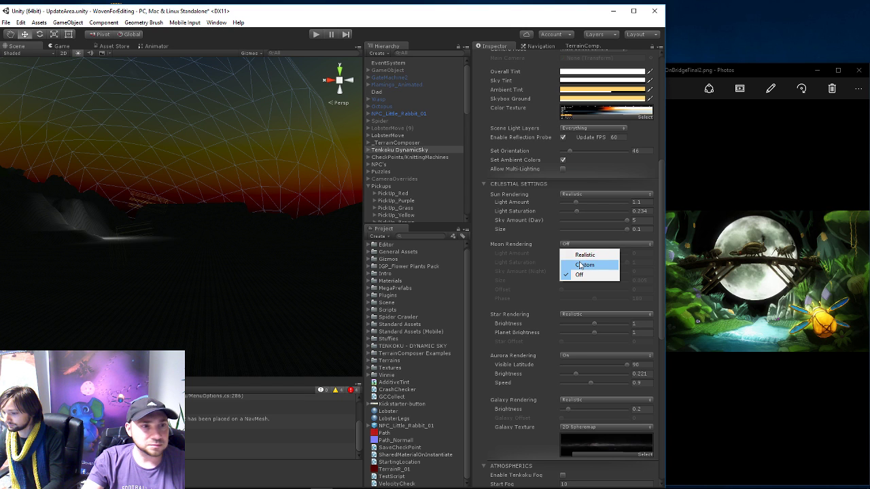
pyautogui.click(578, 256)
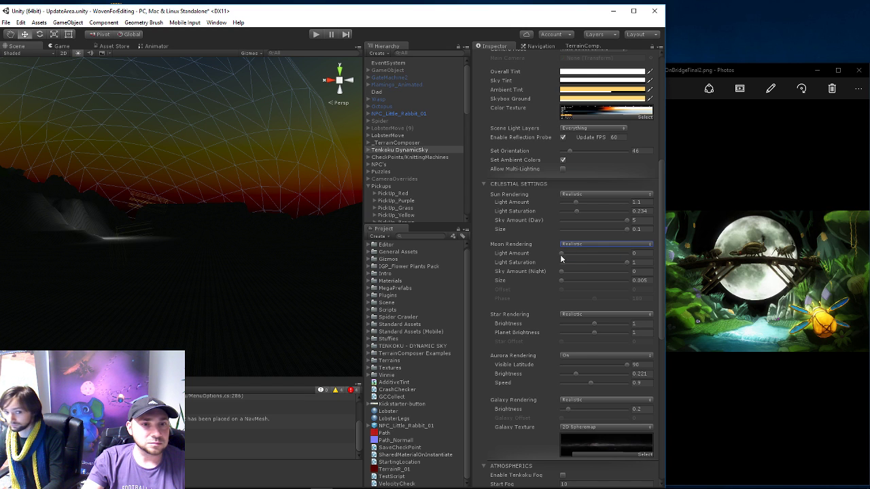
pyautogui.moveTo(586, 255); pyautogui.dragTo(601, 256)
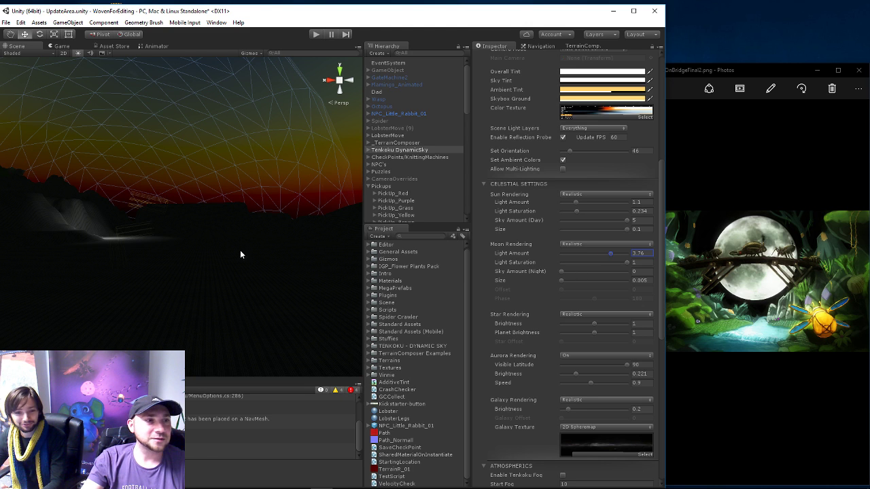
pyautogui.moveTo(231, 223); pyautogui.dragTo(132, 190, button='right')
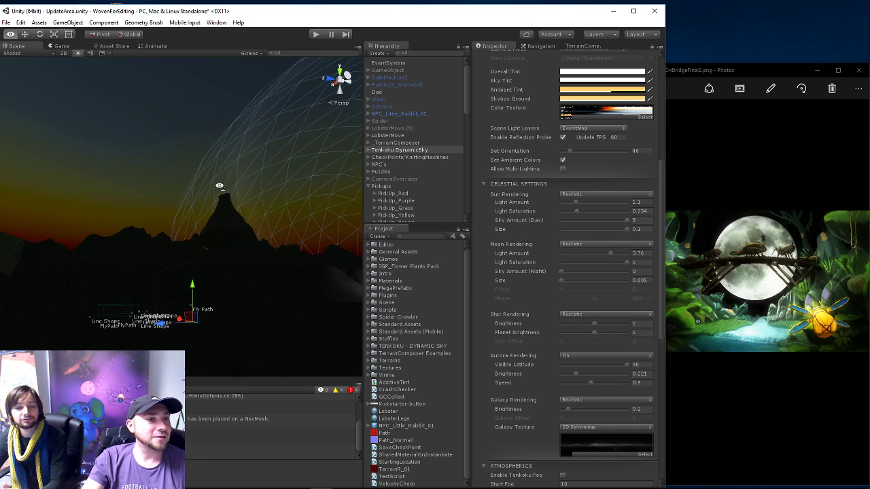
pyautogui.moveTo(219, 185); pyautogui.dragTo(238, 186, button='right')
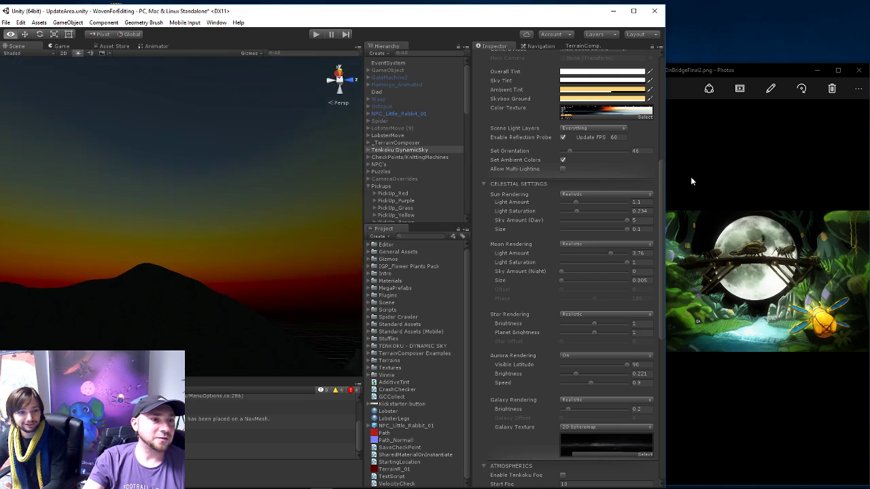
pyautogui.moveTo(690, 181)
pyautogui.mouseDown(button='right')
pyautogui.moveTo(215, 174)
pyautogui.moveTo(448, 256)
pyautogui.moveTo(407, 260)
pyautogui.moveTo(430, 227)
pyautogui.mouseUp(button='right')
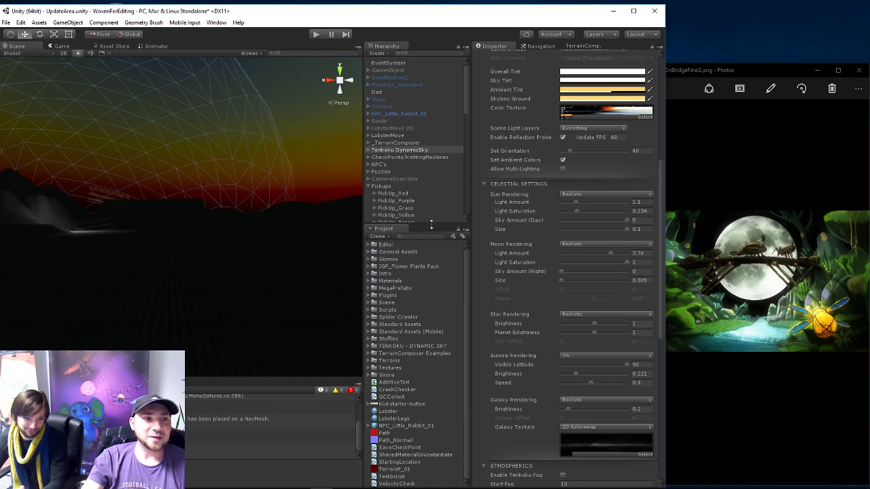
# - Create a Sphere and scale it up uniformly to about 400
pyautogui.click(39, 23)
pyautogui.moveTo(68, 23)
pyautogui.moveTo(157, 56)
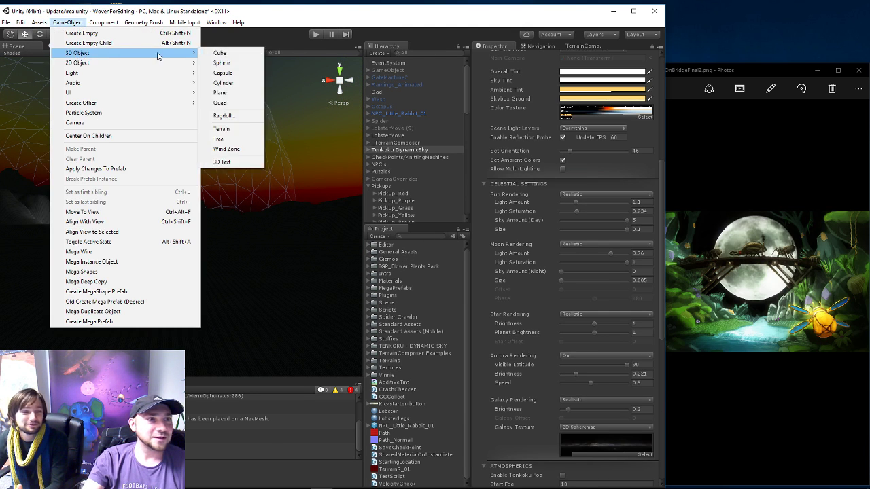
pyautogui.click(222, 63)
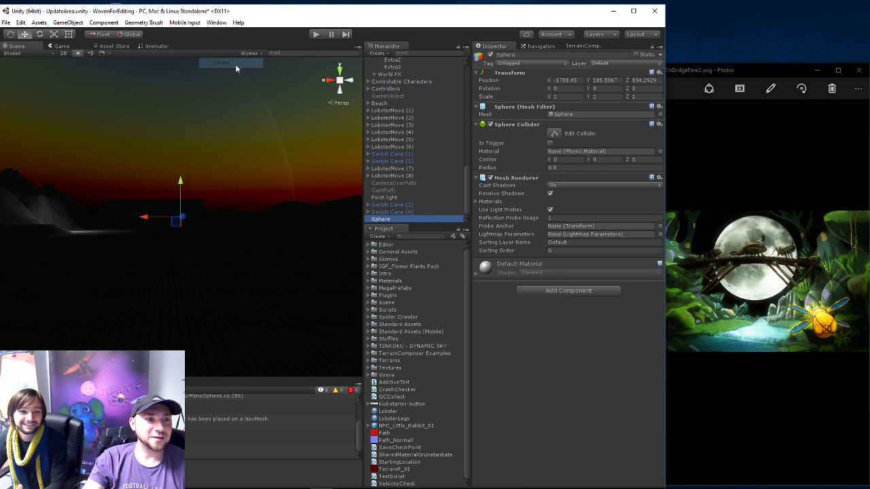
pyautogui.press('e')
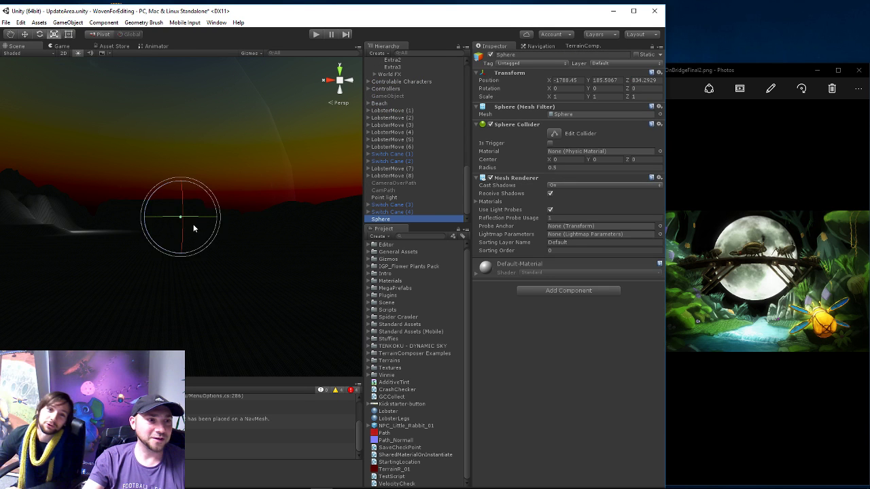
pyautogui.press('r')
pyautogui.moveTo(180, 217); pyautogui.dragTo(234, 119)
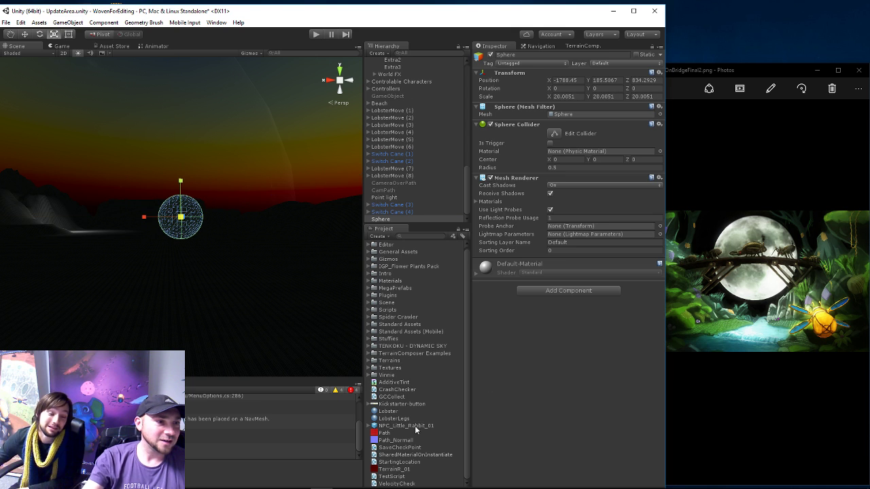
pyautogui.moveTo(180, 220)
pyautogui.mouseDown()
pyautogui.moveTo(253, 153)
pyautogui.moveTo(237, 155)
pyautogui.mouseUp()
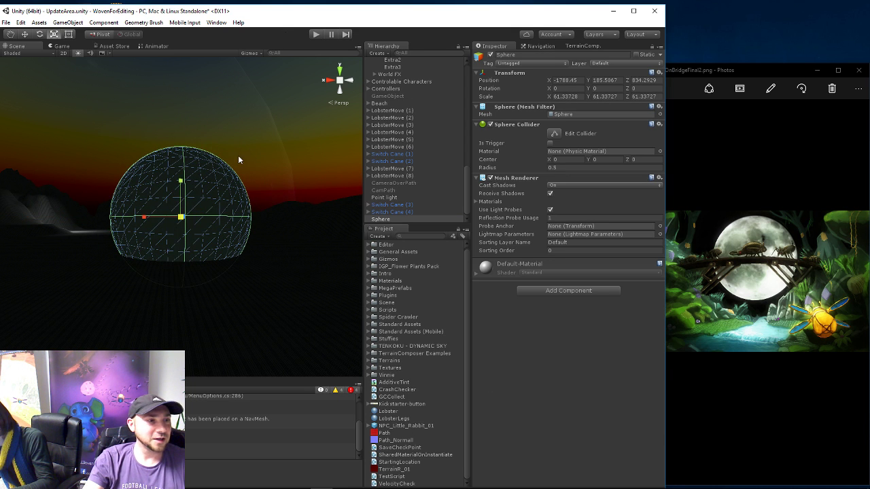
# - Raise the sphere high into the sky and bring it closer along its depth axis
pyautogui.press('w')
pyautogui.moveTo(257, 176); pyautogui.dragTo(205, 232, button='right')
pyautogui.scroll(-5, 205, 237)
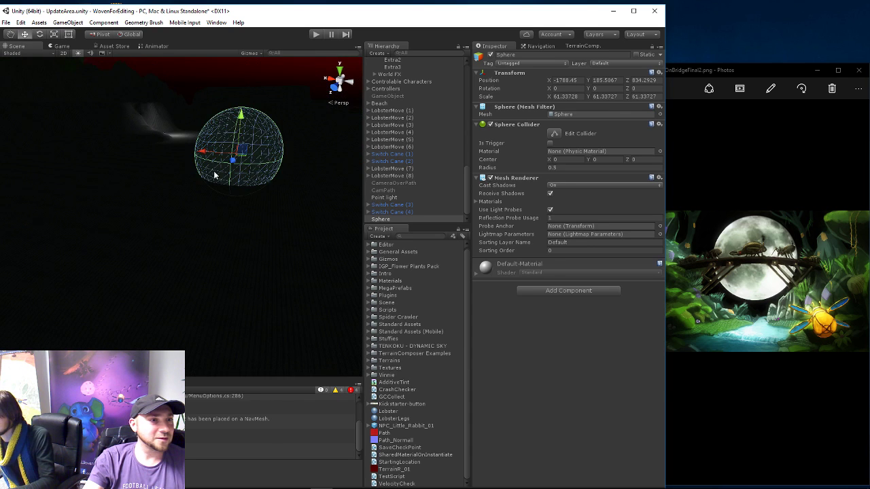
pyautogui.scroll(-3, 212, 176)
pyautogui.moveTo(220, 145); pyautogui.dragTo(220, 54)
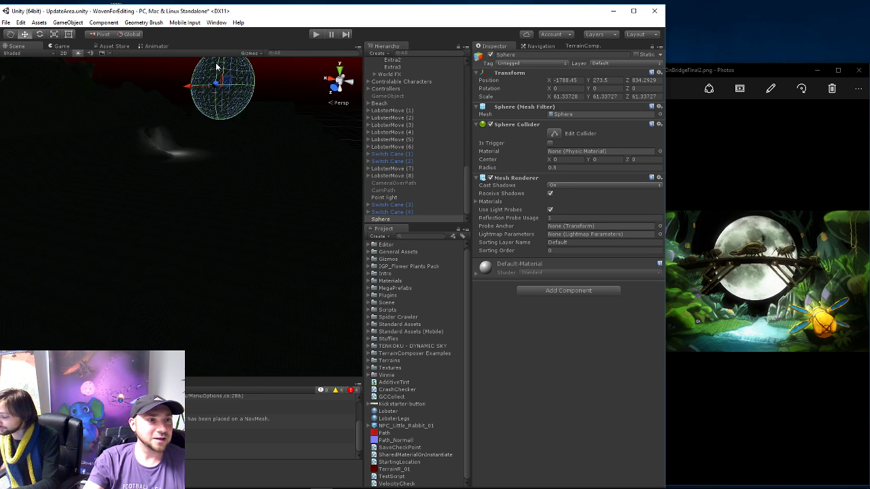
pyautogui.moveTo(261, 113)
pyautogui.mouseDown(button='right')
pyautogui.moveTo(131, 179)
pyautogui.moveTo(182, 212)
pyautogui.mouseUp(button='right')
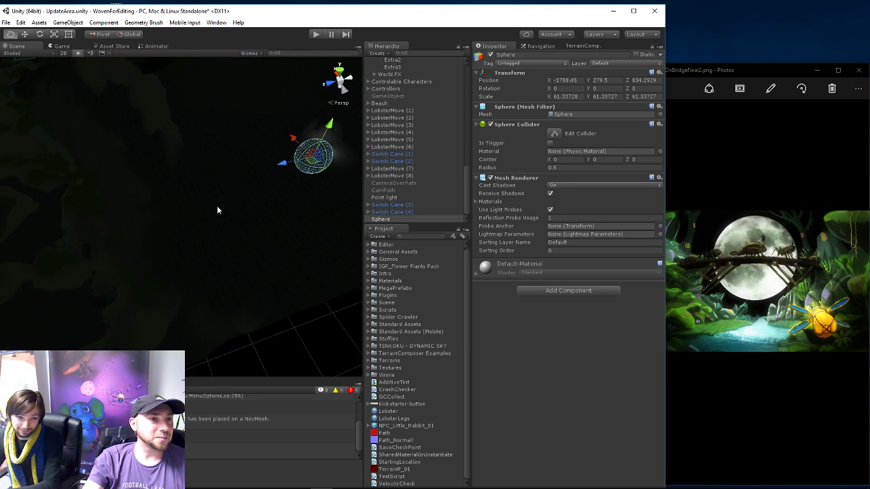
pyautogui.moveTo(170, 207); pyautogui.dragTo(224, 174)
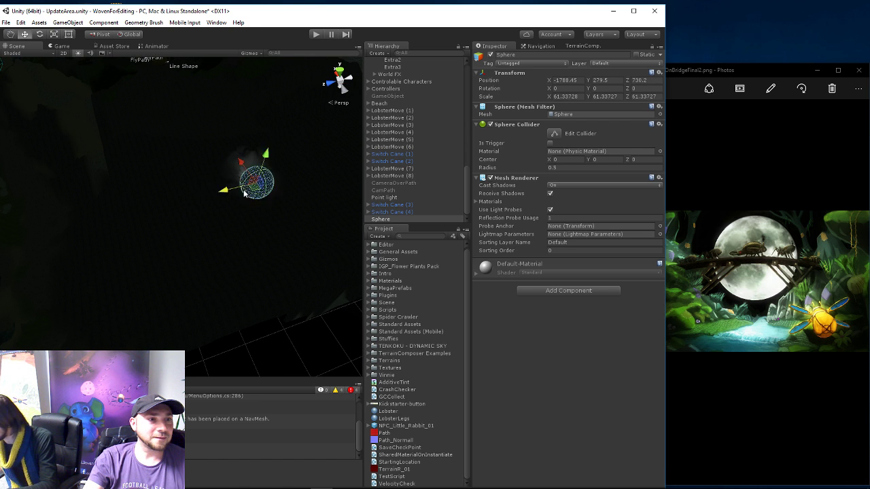
pyautogui.moveTo(224, 173)
pyautogui.mouseDown(button='right')
pyautogui.moveTo(117, 275)
pyautogui.moveTo(186, 172)
pyautogui.mouseUp(button='right')
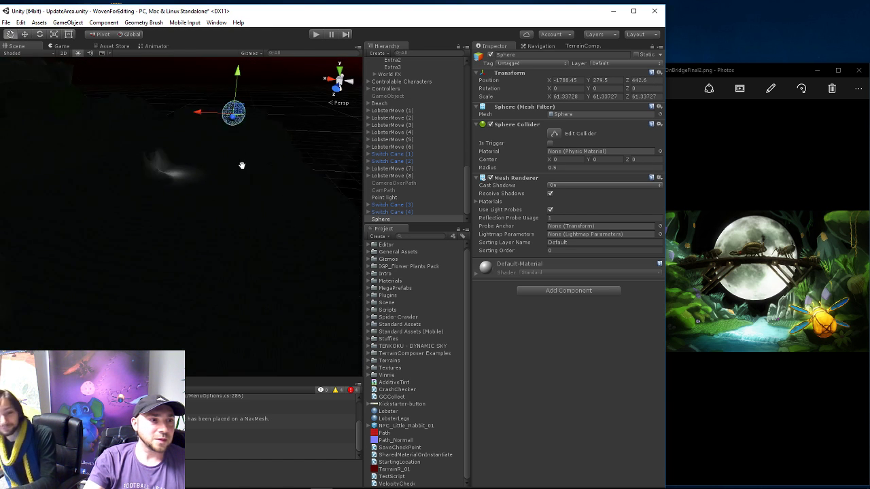
pyautogui.scroll(2, 186, 170)
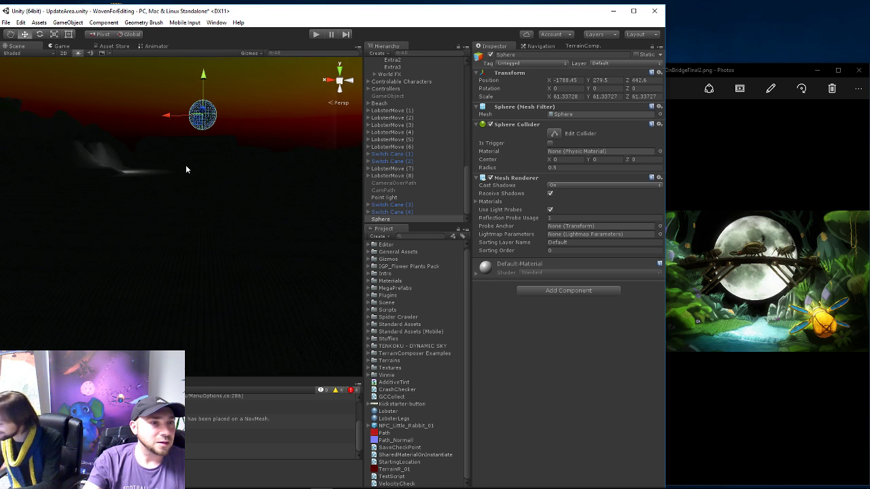
pyautogui.scroll(3, 185, 164)
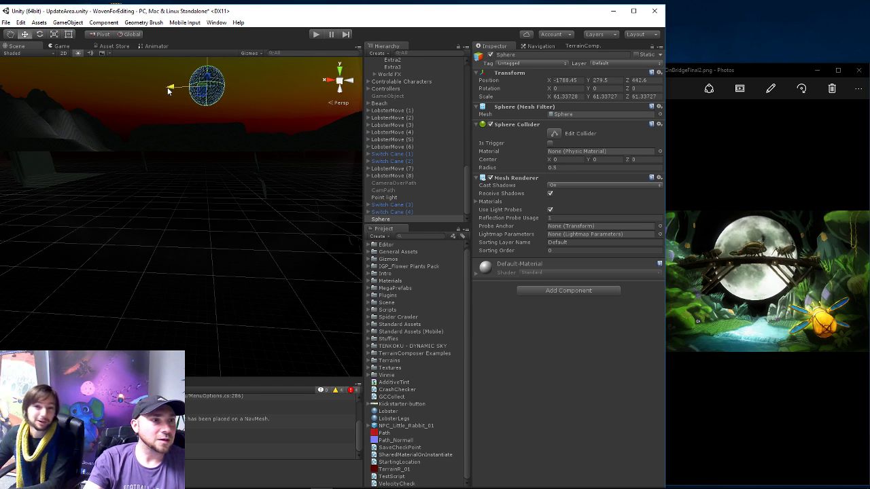
# - Push the sphere further back and up to about -1749.5, 568, -475 above the horizon
pyautogui.moveTo(173, 87); pyautogui.dragTo(152, 93)
pyautogui.moveTo(173, 149); pyautogui.dragTo(211, 180, button='right')
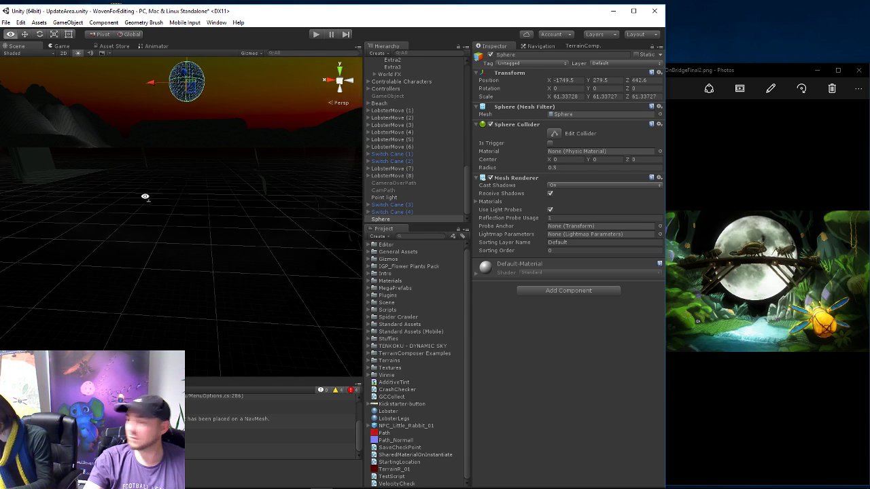
pyautogui.moveTo(211, 180); pyautogui.dragTo(168, 229, button='middle')
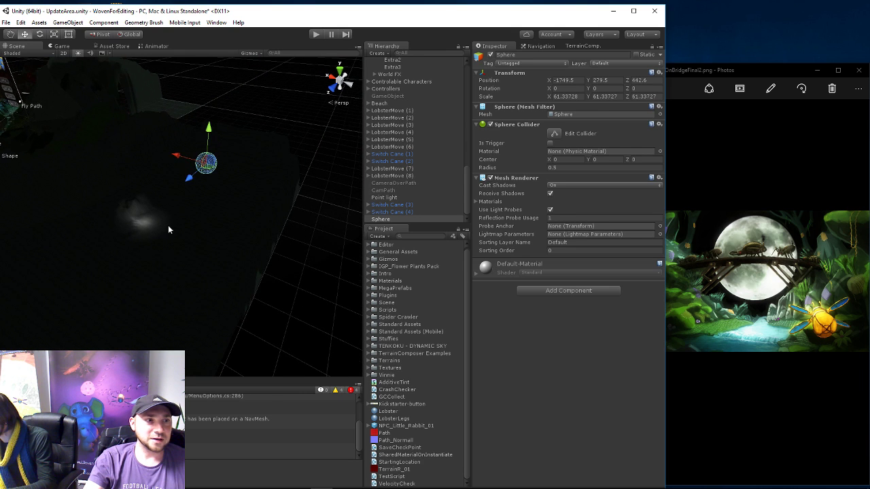
pyautogui.moveTo(189, 182); pyautogui.dragTo(270, 126)
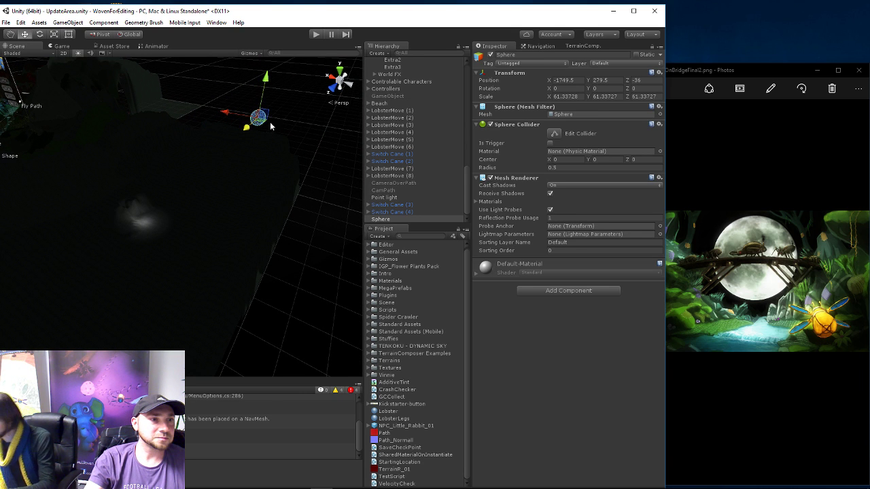
pyautogui.moveTo(267, 79); pyautogui.dragTo(267, 8)
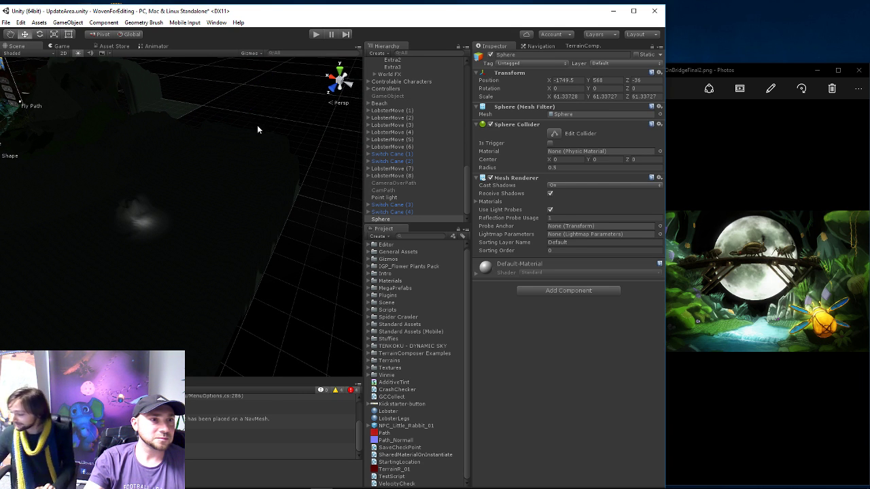
pyautogui.moveTo(257, 125)
pyautogui.mouseDown(button='middle')
pyautogui.moveTo(247, 169)
pyautogui.moveTo(230, 194)
pyautogui.moveTo(243, 155)
pyautogui.mouseUp(button='middle')
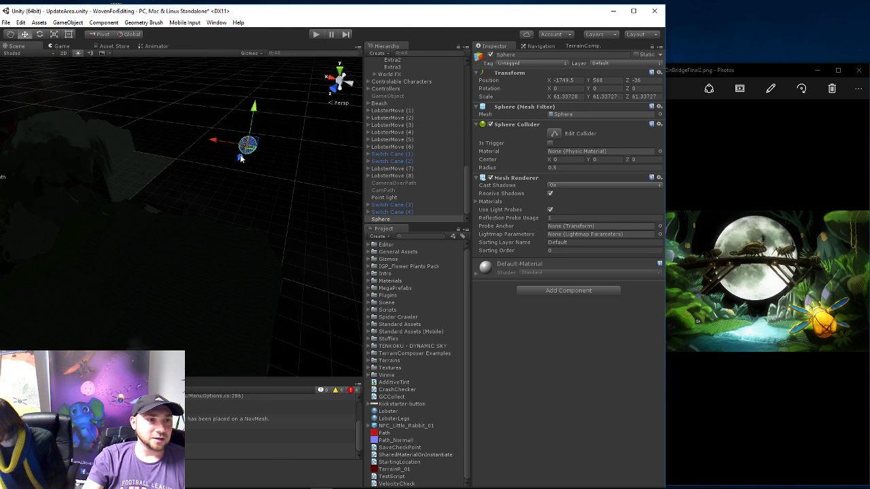
pyautogui.moveTo(241, 158)
pyautogui.mouseDown()
pyautogui.moveTo(268, 131)
pyautogui.moveTo(328, 374)
pyautogui.mouseUp()
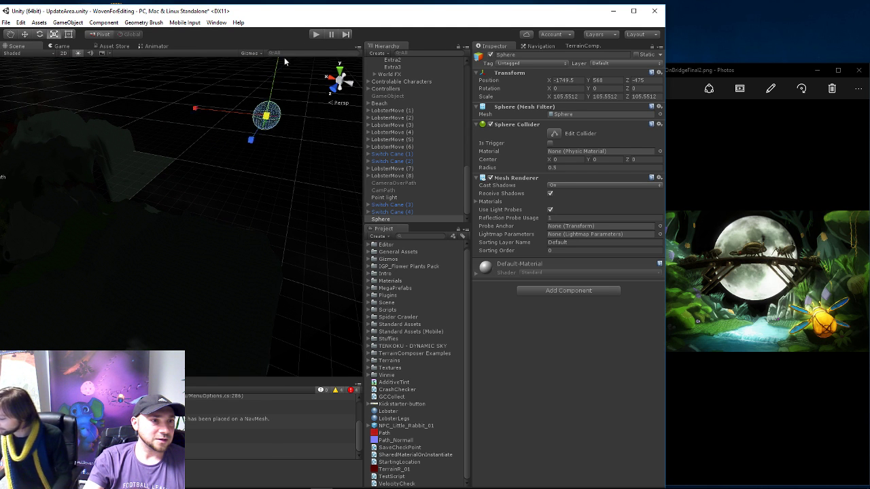
pyautogui.moveTo(155, 290)
pyautogui.mouseDown(button='middle')
pyautogui.moveTo(225, 278)
pyautogui.moveTo(301, 122)
pyautogui.moveTo(258, 78)
pyautogui.moveTo(274, 163)
pyautogui.moveTo(236, 130)
pyautogui.moveTo(252, 112)
pyautogui.moveTo(240, 148)
pyautogui.moveTo(208, 142)
pyautogui.moveTo(214, 170)
pyautogui.moveTo(245, 156)
pyautogui.moveTo(241, 166)
pyautogui.moveTo(248, 140)
pyautogui.moveTo(315, 202)
pyautogui.mouseUp(button='middle')
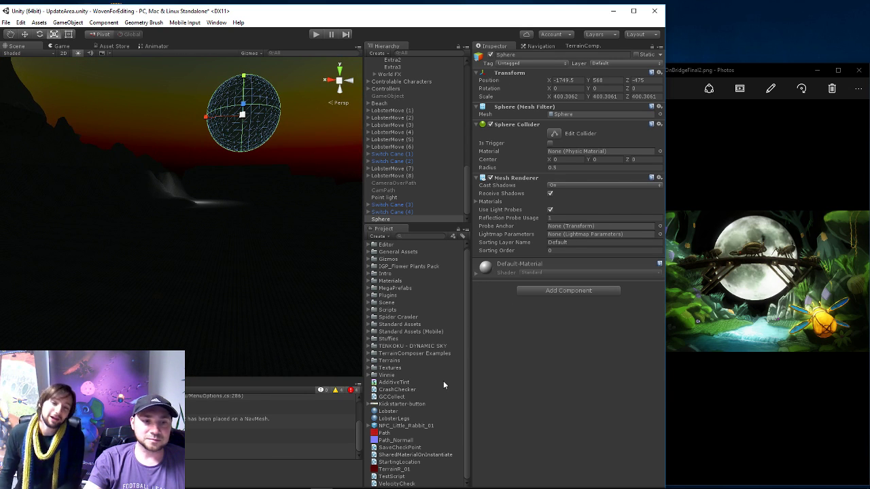
# - Create a New Material in the Vinnie project folder
pyautogui.click(369, 375)
pyautogui.click(382, 377)
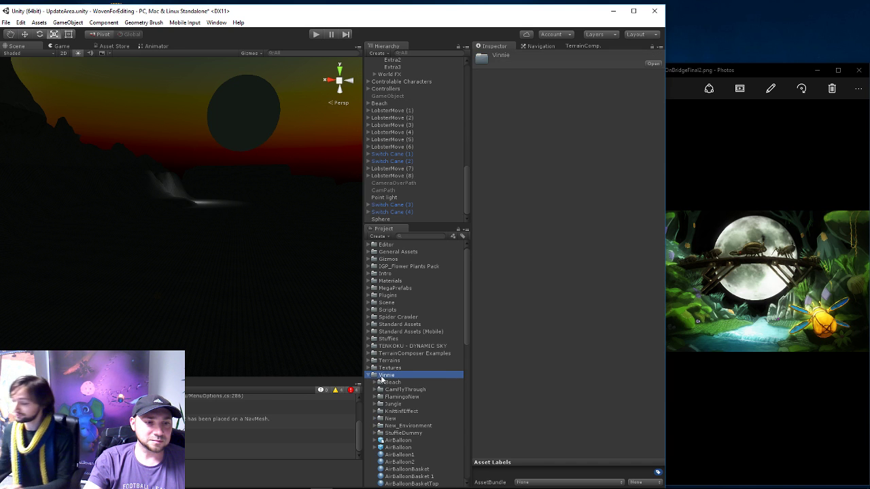
pyautogui.click(377, 237)
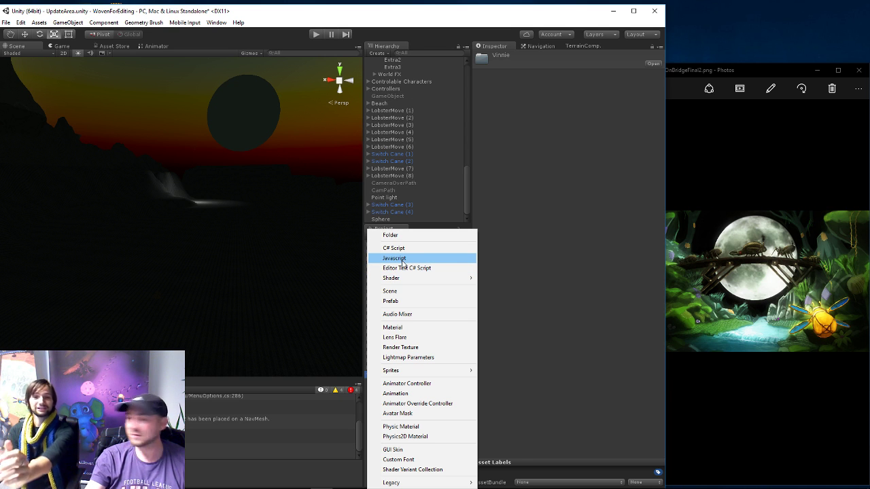
pyautogui.click(406, 327)
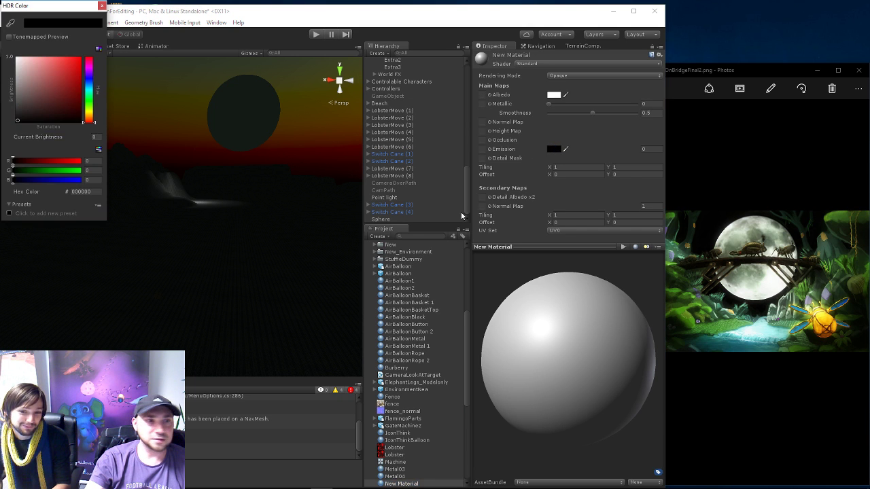
# - Give the material light grey (9B9B9B) emission and apply it to the sphere
pyautogui.moveTo(26, 97); pyautogui.dragTo(13, 84)
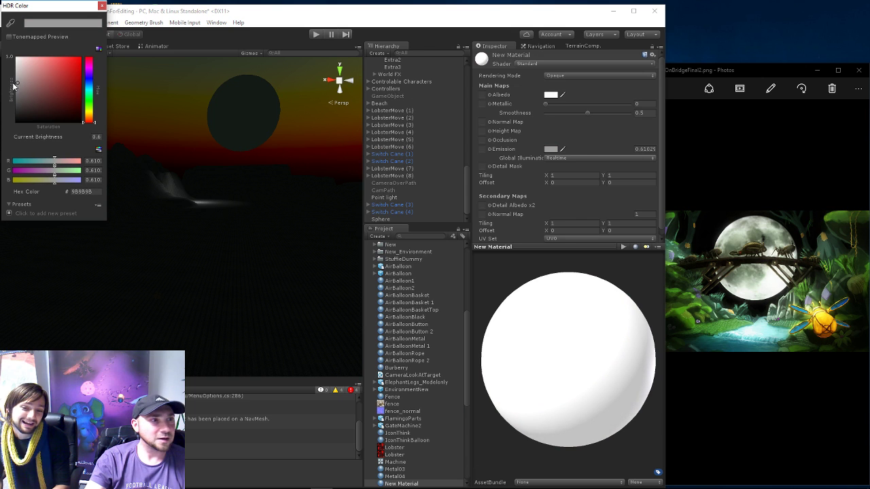
pyautogui.click(102, 6)
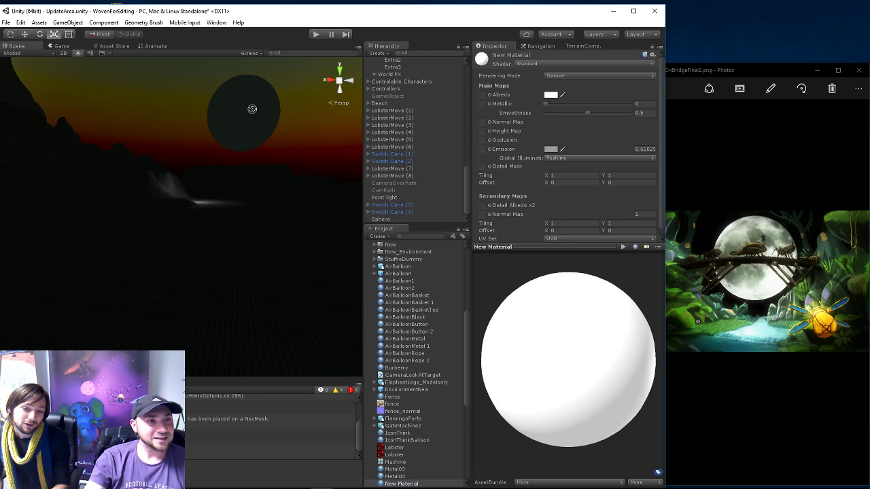
pyautogui.moveTo(400, 483); pyautogui.dragTo(252, 112)
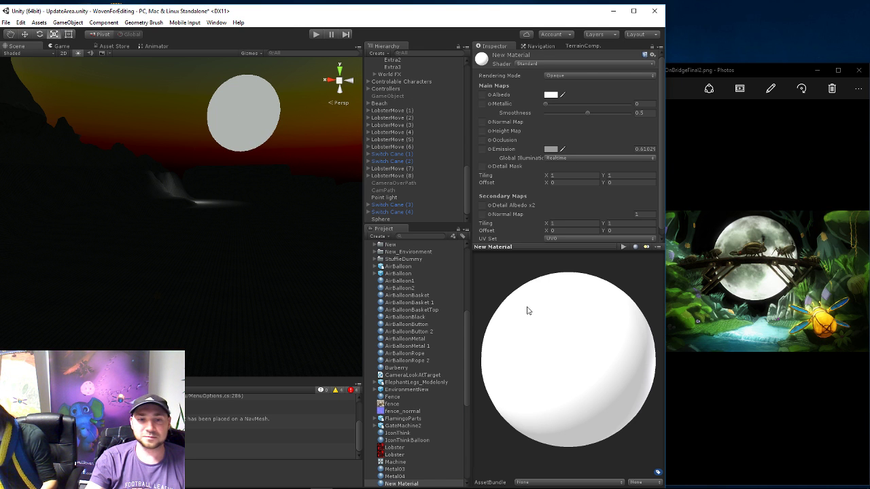
pyautogui.moveTo(215, 166)
pyautogui.mouseDown(button='right')
pyautogui.moveTo(208, 148)
pyautogui.moveTo(227, 170)
pyautogui.mouseUp(button='right')
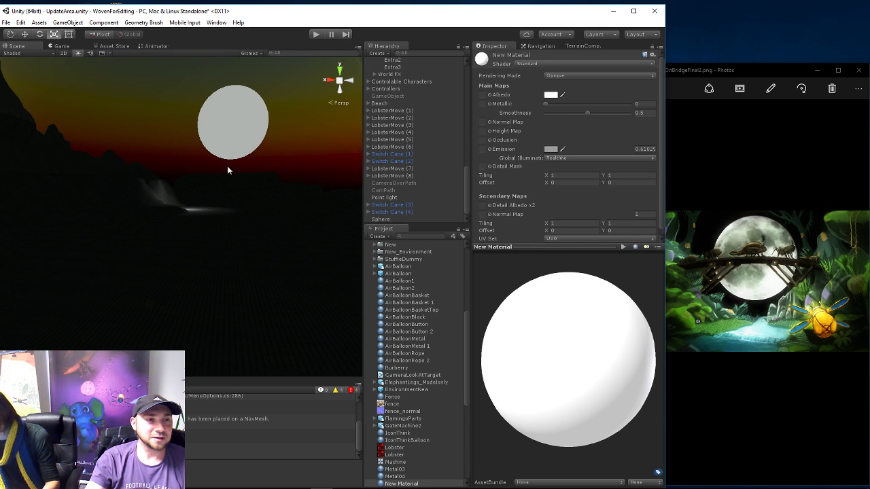
# - Add a Point light and move it up to centre it on the moon sphere
pyautogui.click(58, 23)
pyautogui.moveTo(90, 76)
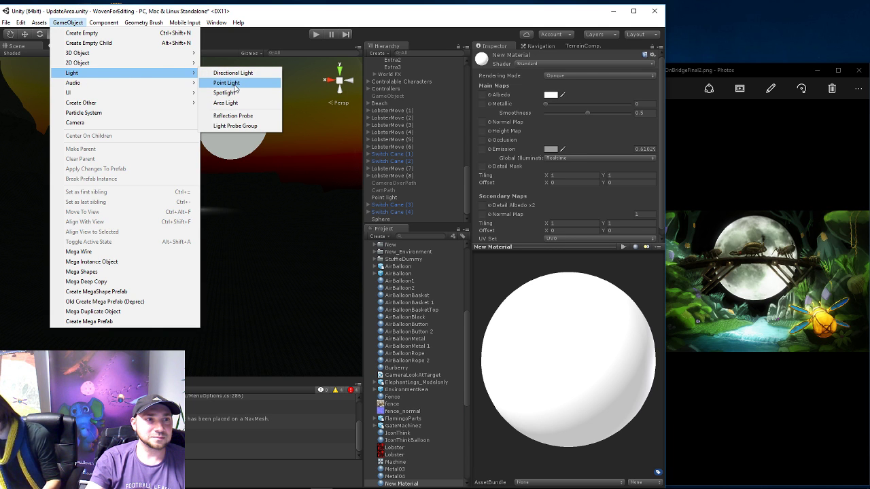
pyautogui.click(227, 83)
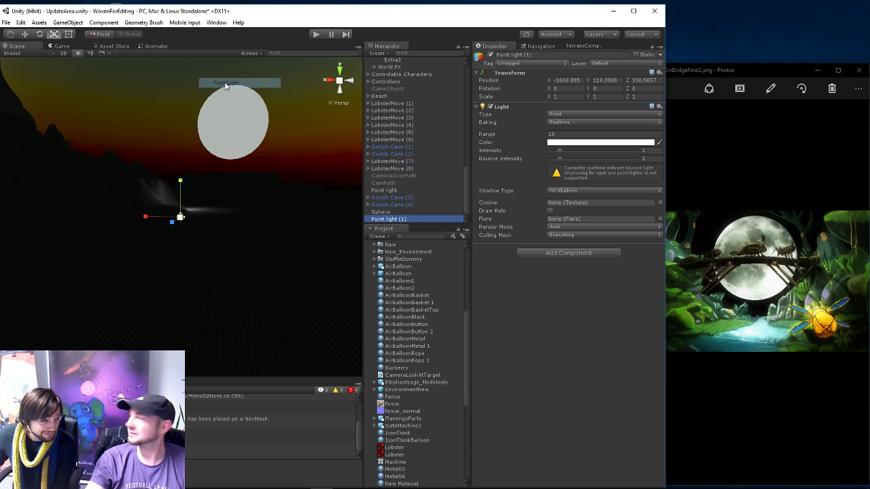
pyautogui.moveTo(238, 132); pyautogui.dragTo(163, 163, button='right')
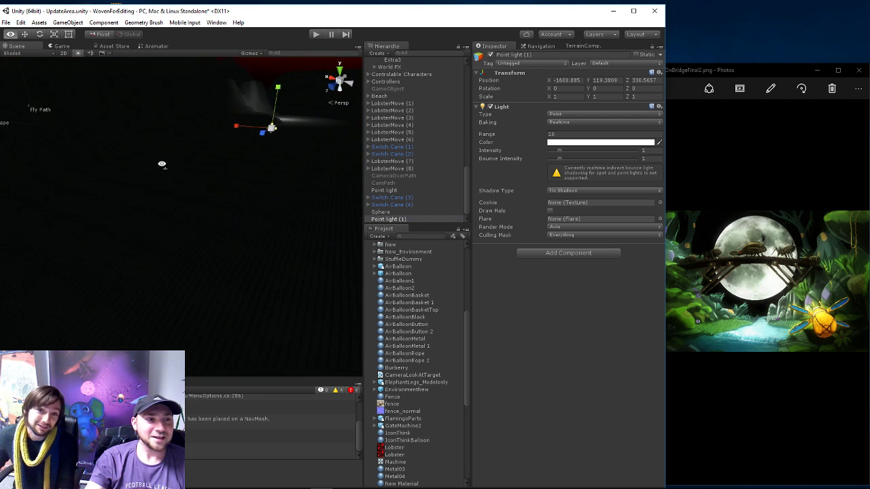
pyautogui.click(24, 34)
pyautogui.press('f')
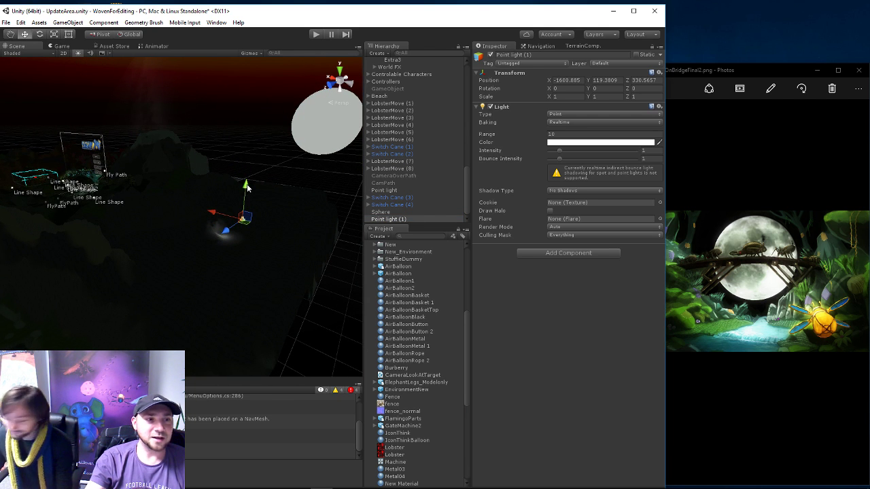
pyautogui.moveTo(246, 183); pyautogui.dragTo(250, 86)
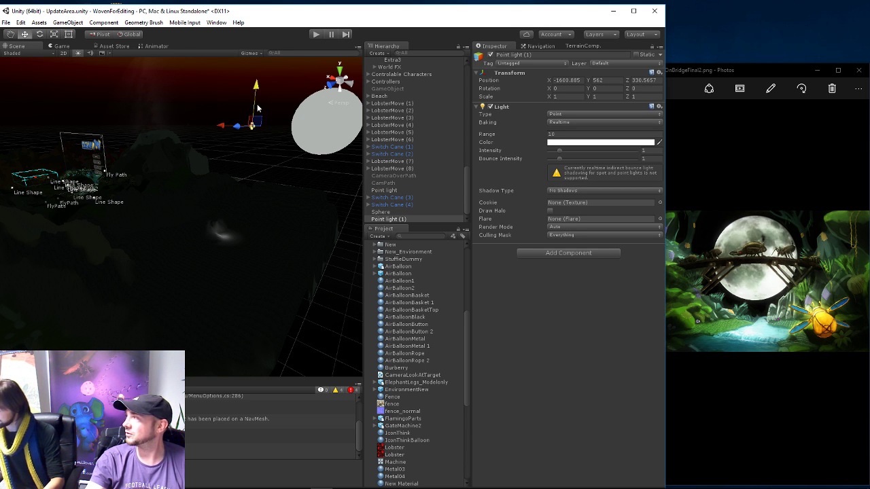
pyautogui.moveTo(174, 213); pyautogui.dragTo(179, 192, button='right')
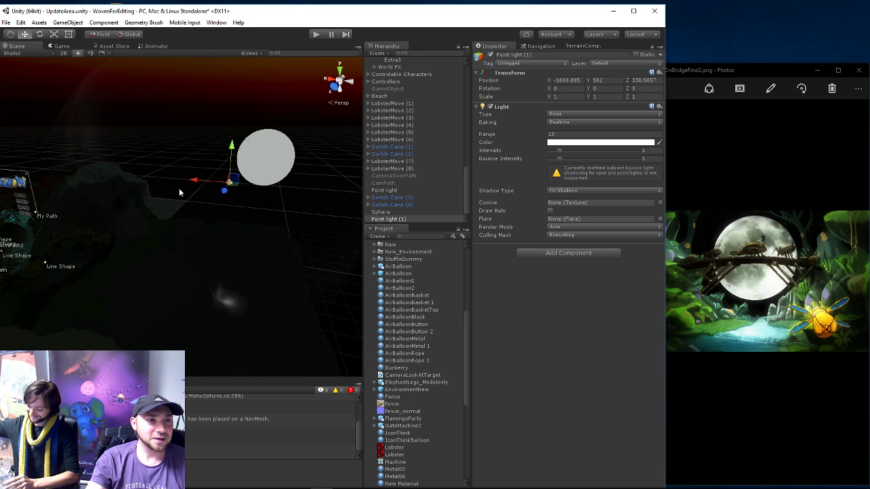
pyautogui.moveTo(193, 183); pyautogui.dragTo(215, 183)
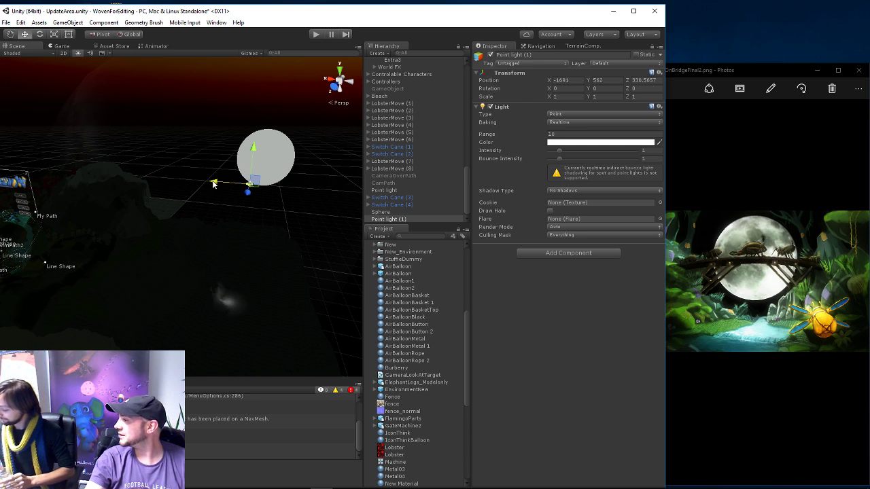
pyautogui.moveTo(252, 185); pyautogui.dragTo(261, 173)
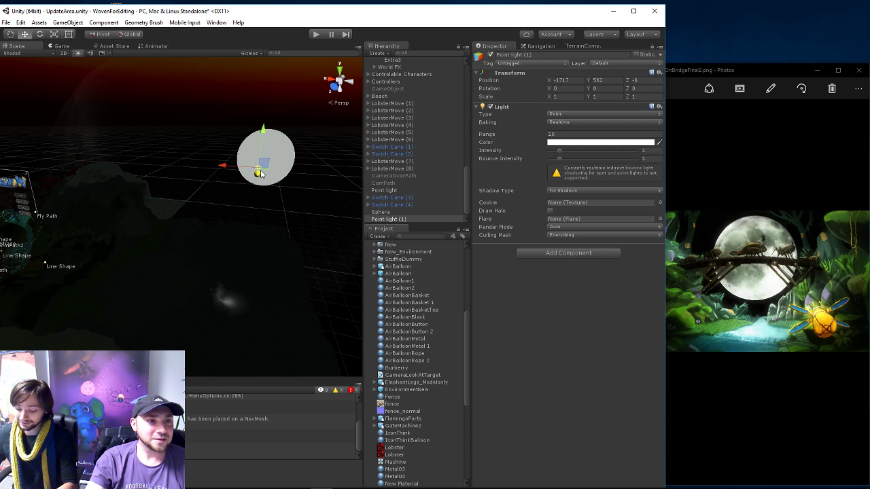
# - Set the light's range to 515.46, lower it to height 428 and move it forward
pyautogui.moveTo(523, 136); pyautogui.dragTo(787, 201)
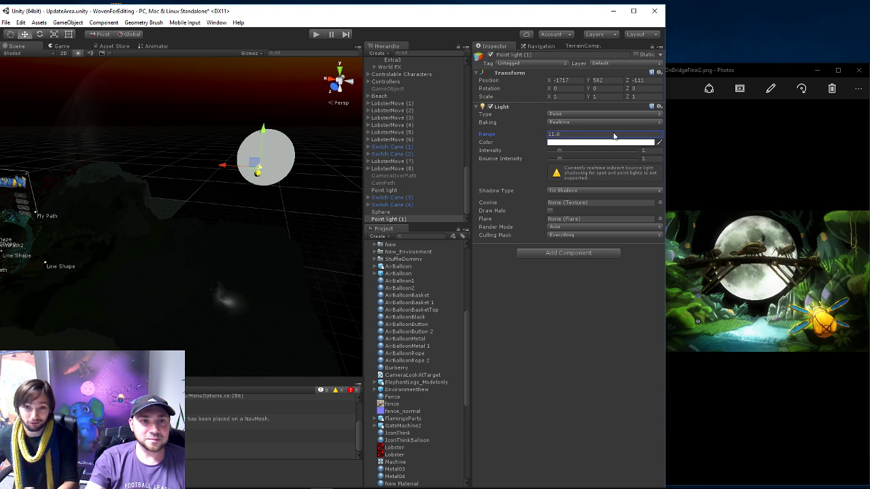
pyautogui.moveTo(288, 256)
pyautogui.mouseDown()
pyautogui.moveTo(387, 161)
pyautogui.moveTo(571, 170)
pyautogui.moveTo(696, 154)
pyautogui.mouseUp()
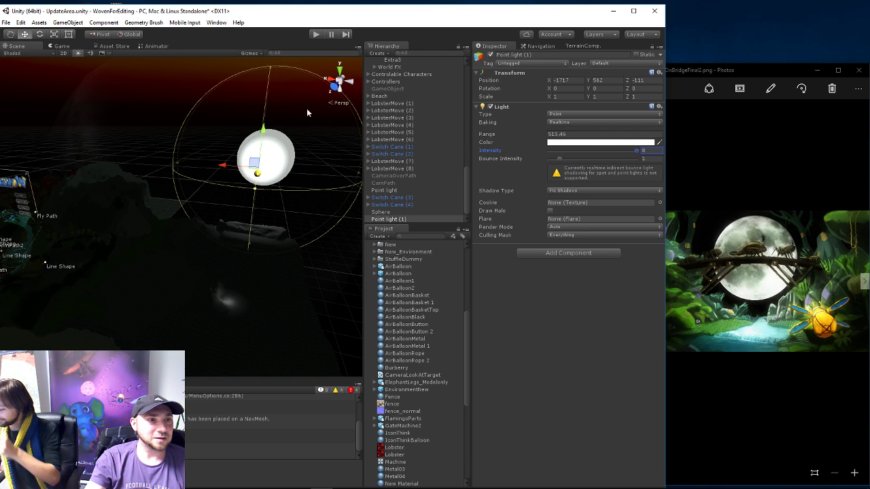
pyautogui.moveTo(260, 131); pyautogui.dragTo(265, 155)
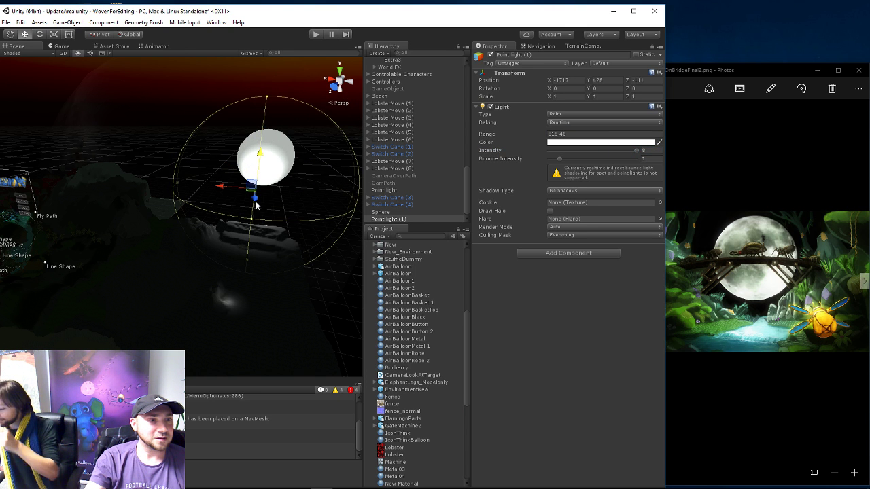
pyautogui.moveTo(256, 205)
pyautogui.mouseDown()
pyautogui.moveTo(250, 220)
pyautogui.moveTo(280, 164)
pyautogui.moveTo(279, 42)
pyautogui.mouseUp()
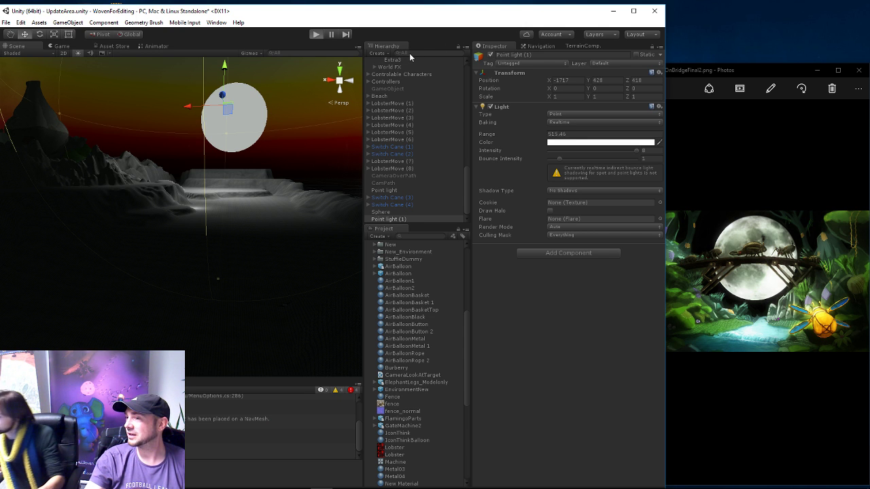
pyautogui.hotkey('ctrl', 'p')
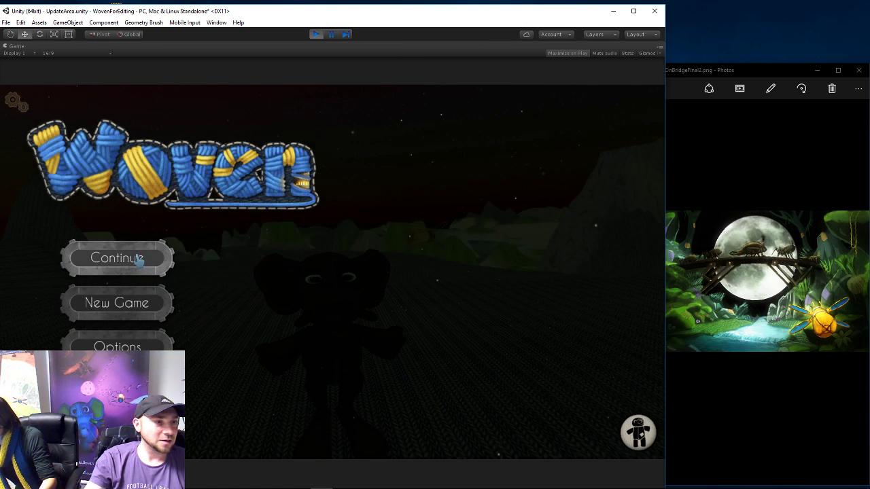
pyautogui.click(138, 261)
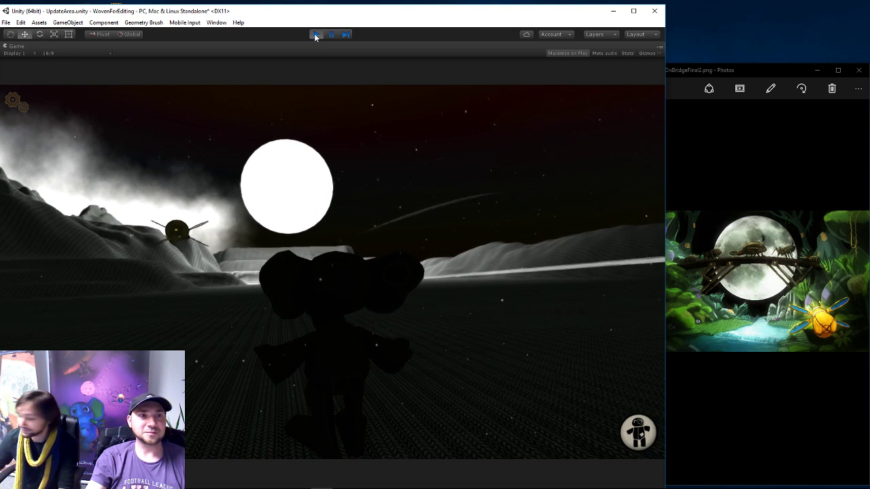
pyautogui.click(313, 33)
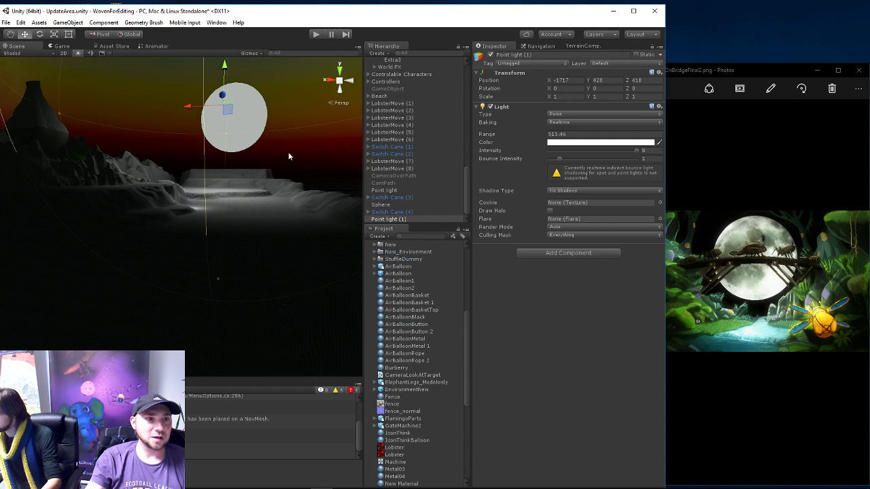
# - Orbit toward the valley and select the Extra-1 terrain to show its Terrain settings
pyautogui.moveTo(231, 193); pyautogui.dragTo(240, 212, button='right')
pyautogui.moveTo(262, 154)
pyautogui.mouseDown(button='right')
pyautogui.moveTo(248, 220)
pyautogui.moveTo(236, 176)
pyautogui.moveTo(210, 163)
pyautogui.moveTo(211, 198)
pyautogui.mouseUp(button='right')
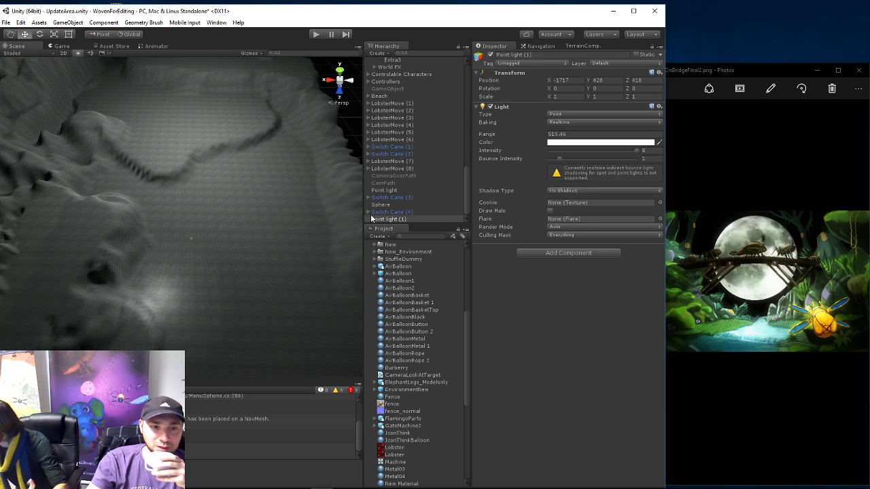
pyautogui.click(283, 203)
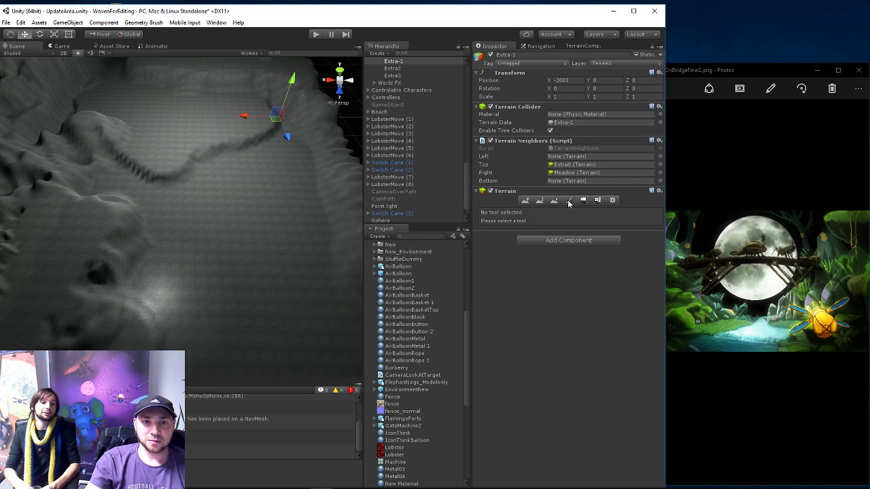
# - In Paint Texture, add Rocks03 from the Jungle folder as a new terrain texture
pyautogui.click(568, 201)
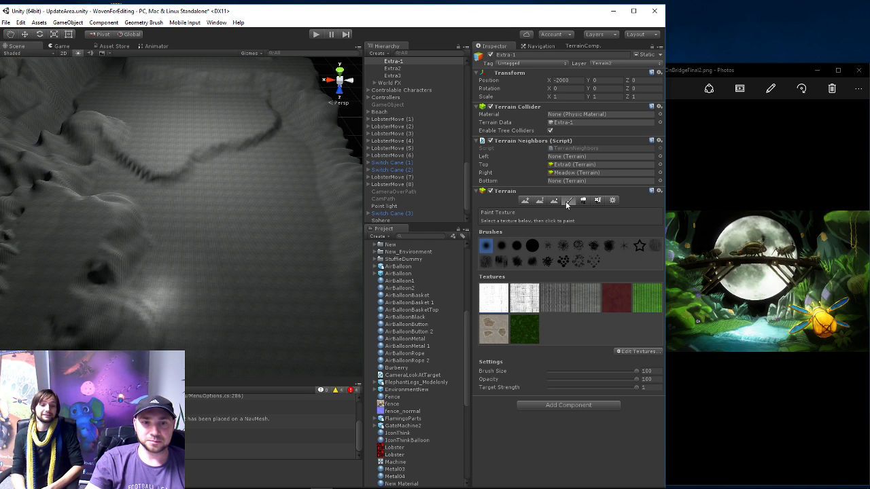
pyautogui.click(631, 352)
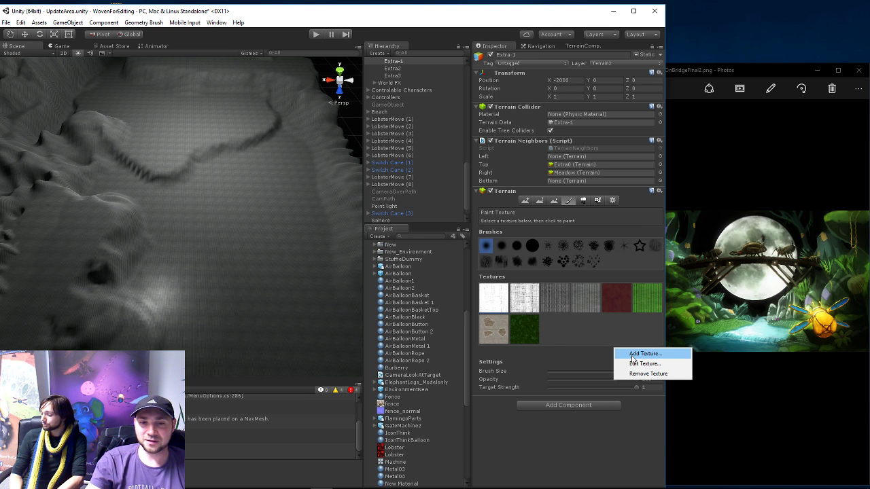
pyautogui.click(634, 354)
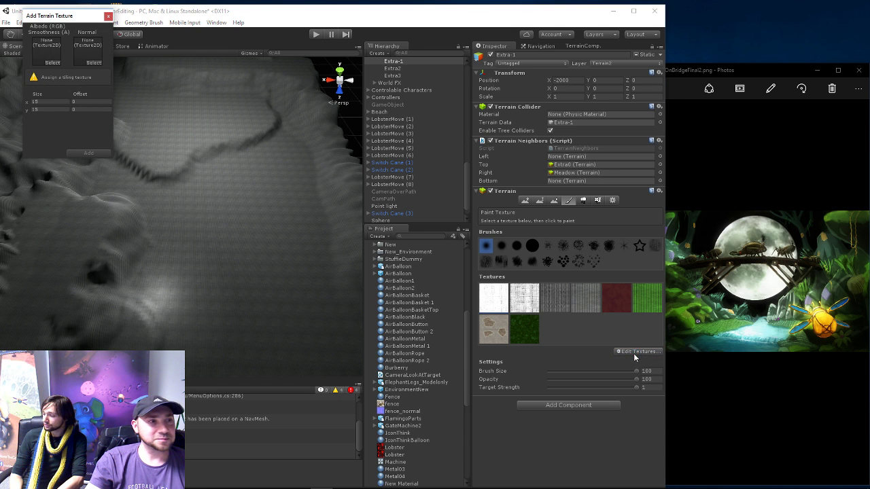
pyautogui.scroll(-3, 422, 368)
pyautogui.scroll(5, 411, 368)
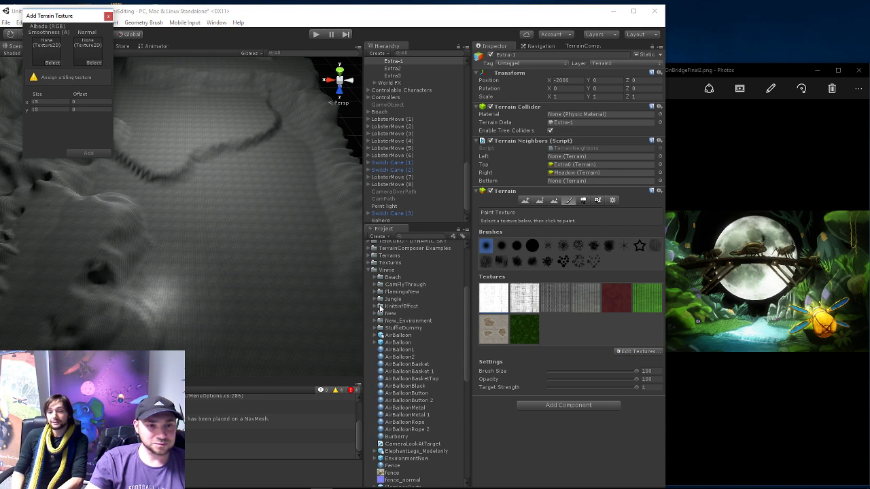
pyautogui.click(374, 300)
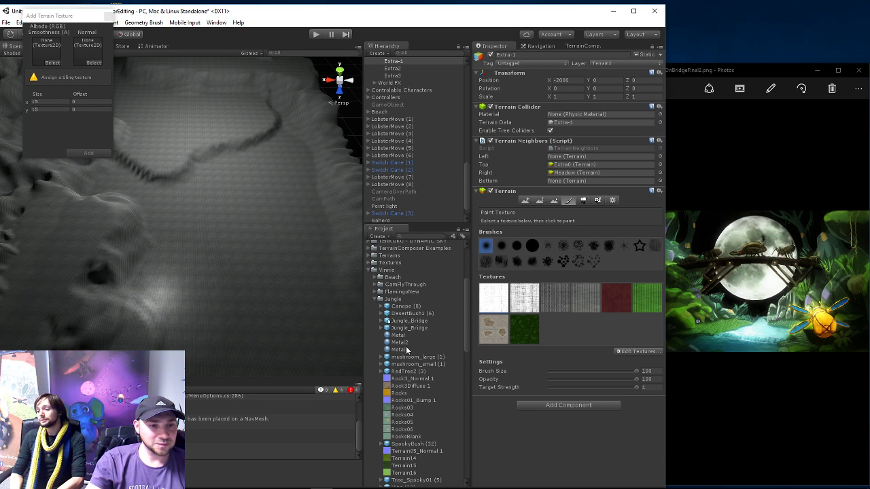
pyautogui.scroll(-2, 406, 350)
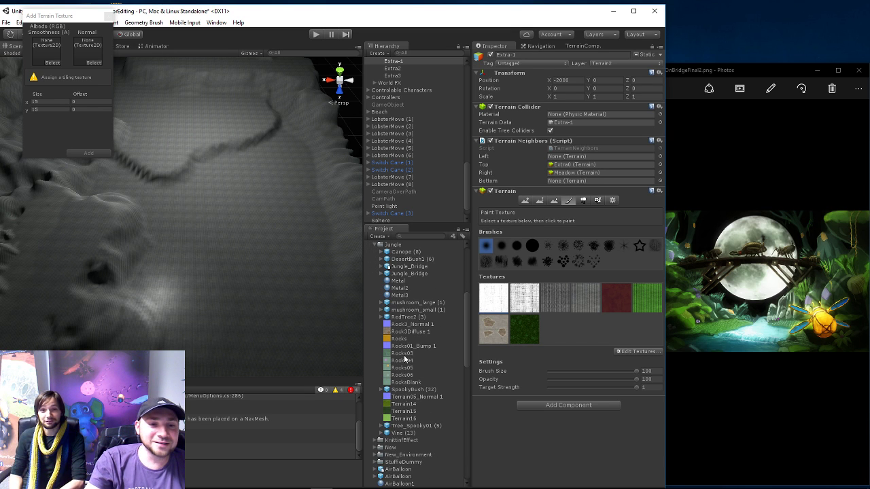
pyautogui.moveTo(400, 355); pyautogui.dragTo(51, 60)
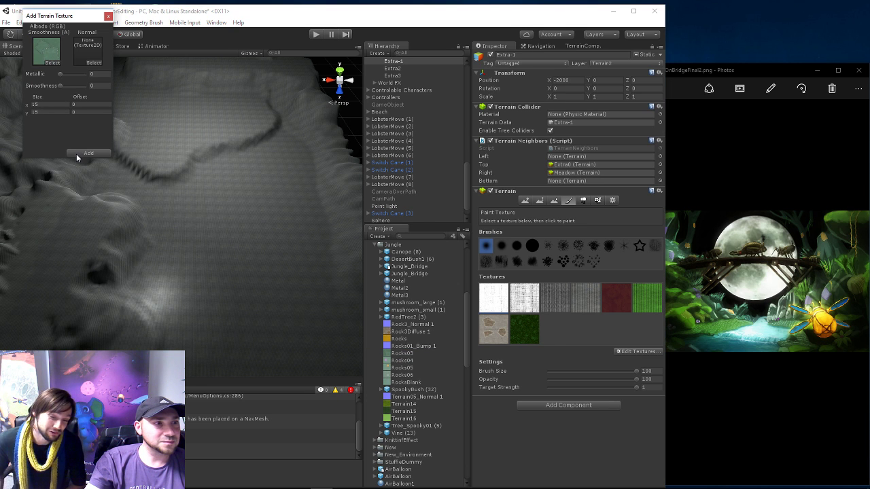
pyautogui.click(81, 154)
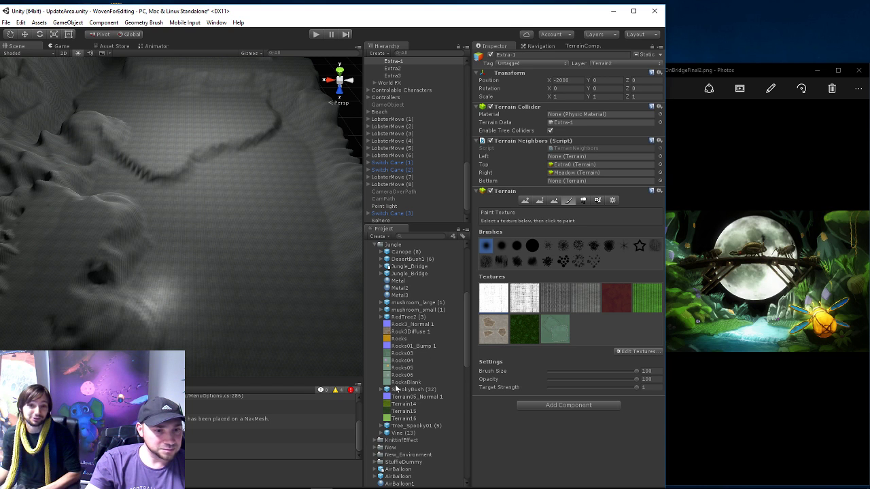
# - Add a green texture and Rocks04 as further terrain textures
pyautogui.click(631, 353)
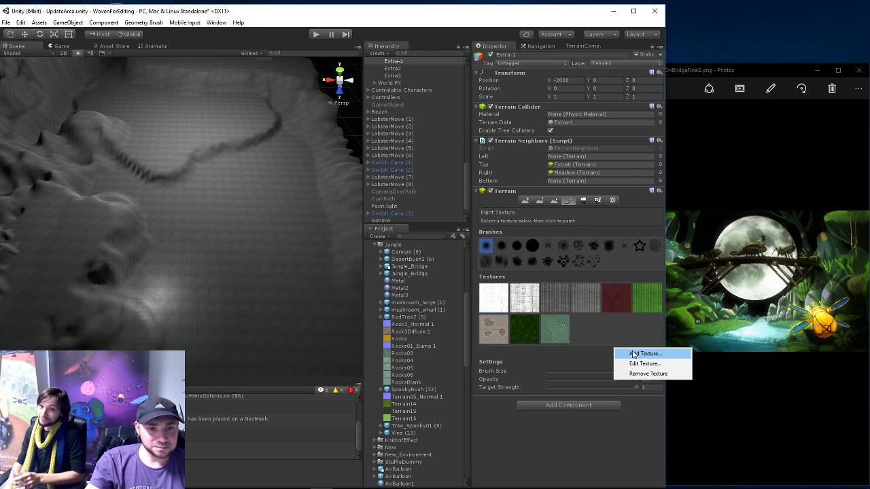
pyautogui.click(635, 355)
pyautogui.moveTo(401, 383); pyautogui.dragTo(46, 53)
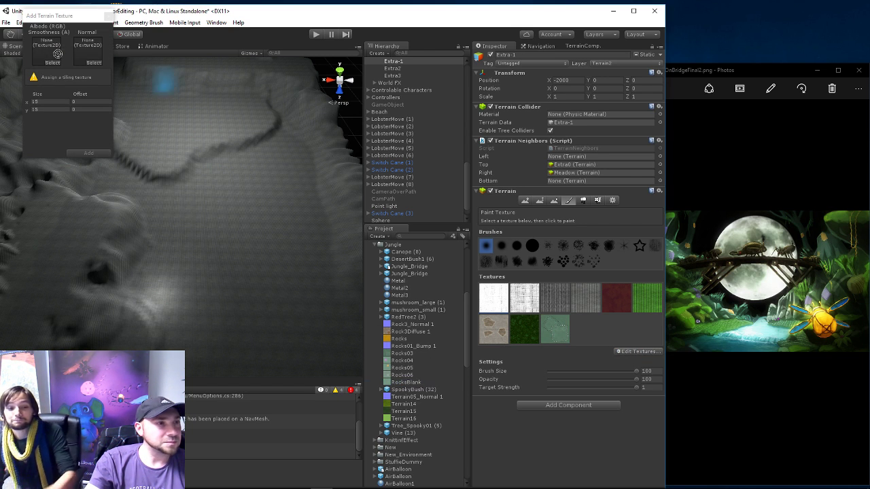
pyautogui.click(90, 154)
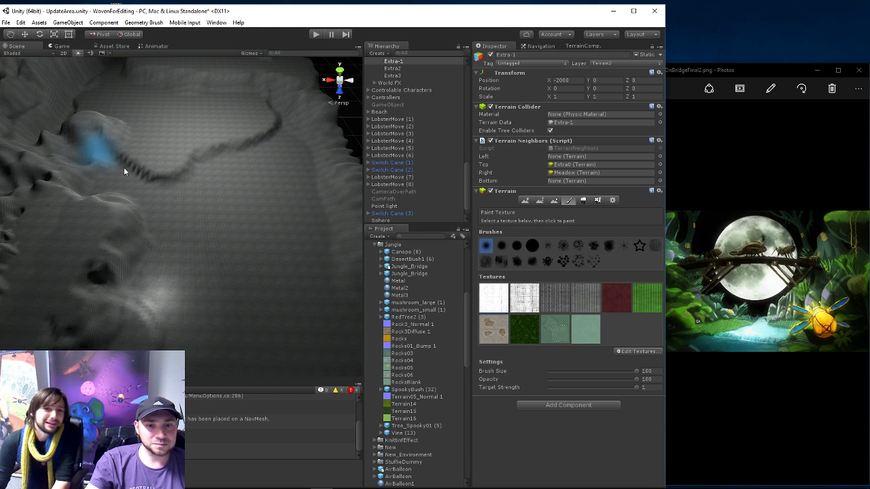
pyautogui.click(640, 352)
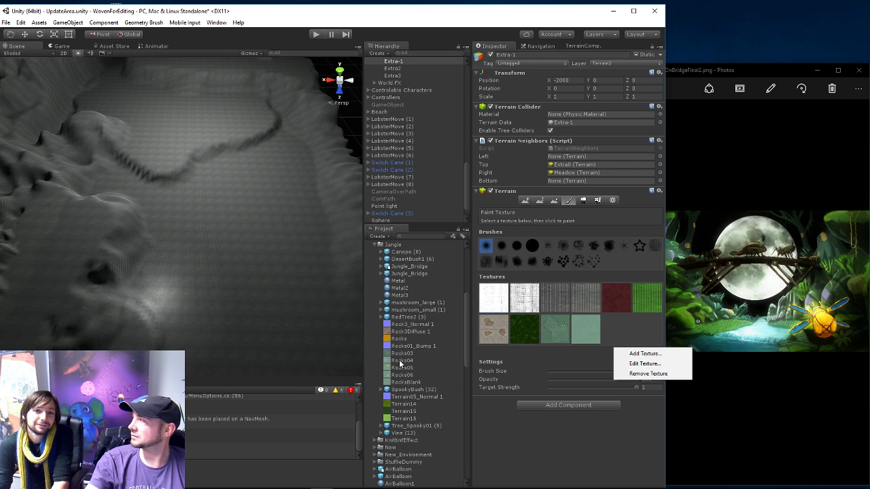
pyautogui.click(632, 354)
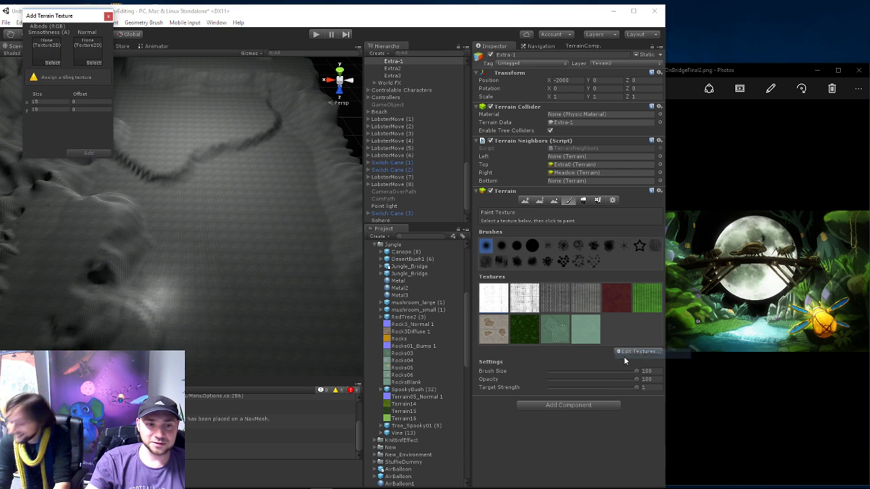
pyautogui.click(406, 361)
pyautogui.moveTo(406, 361); pyautogui.dragTo(46, 52)
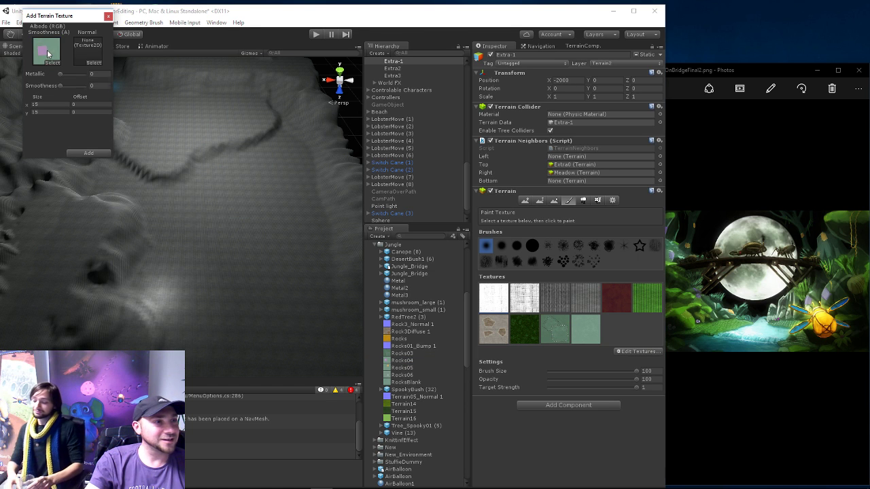
pyautogui.click(90, 154)
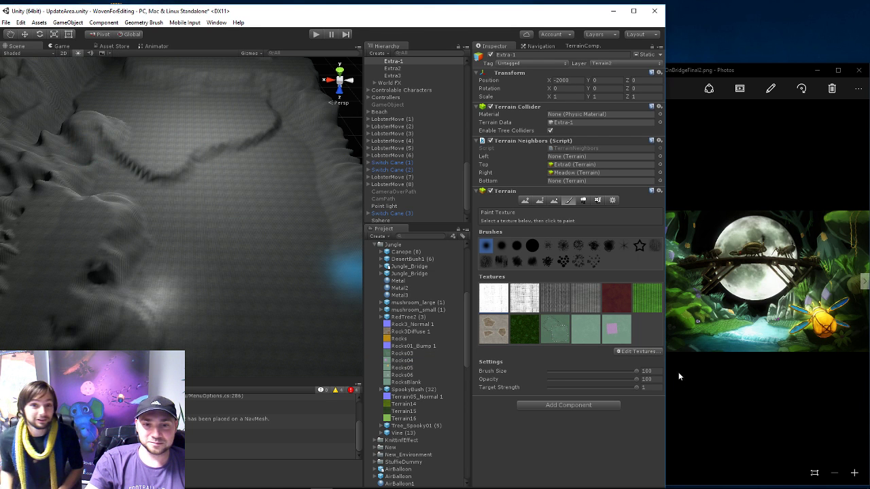
# - Add an orange texture and the green Rocks texture, then select the pale green one
pyautogui.click(642, 354)
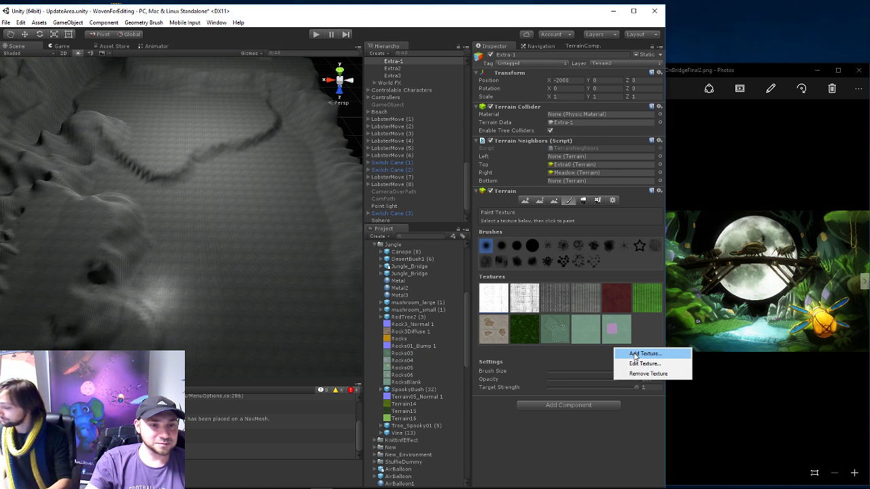
pyautogui.click(638, 358)
pyautogui.moveTo(393, 367); pyautogui.dragTo(39, 55)
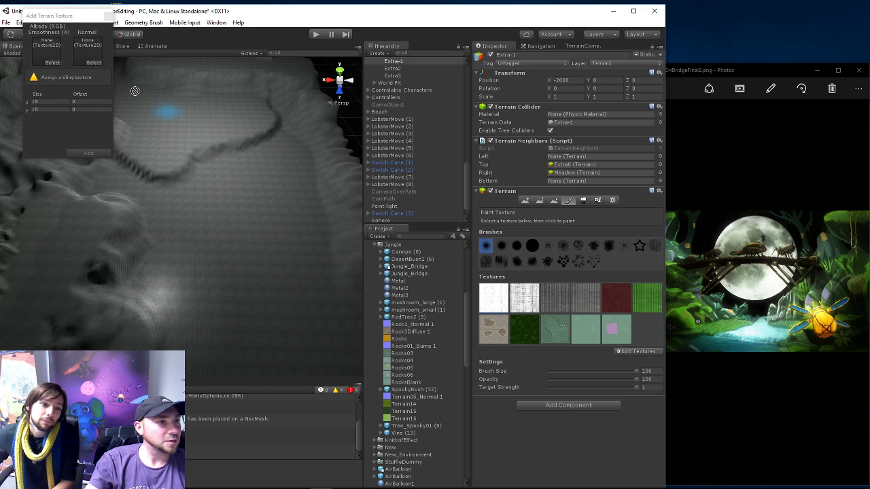
pyautogui.click(90, 154)
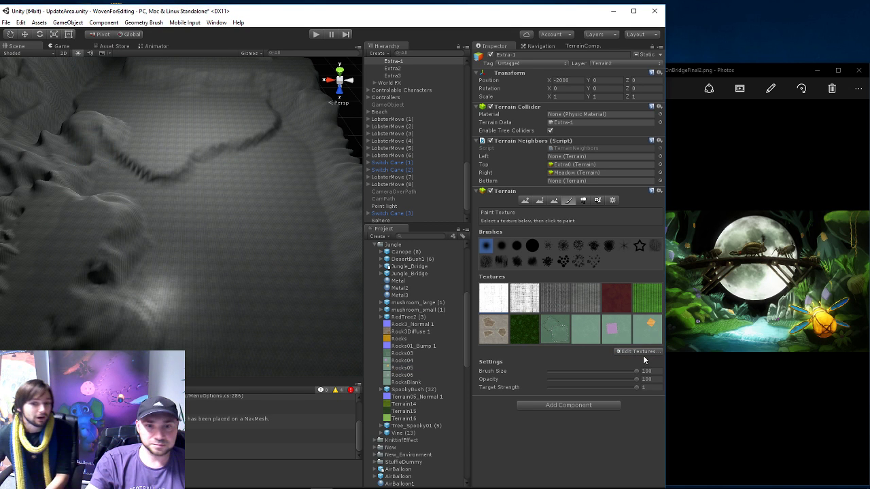
pyautogui.click(638, 352)
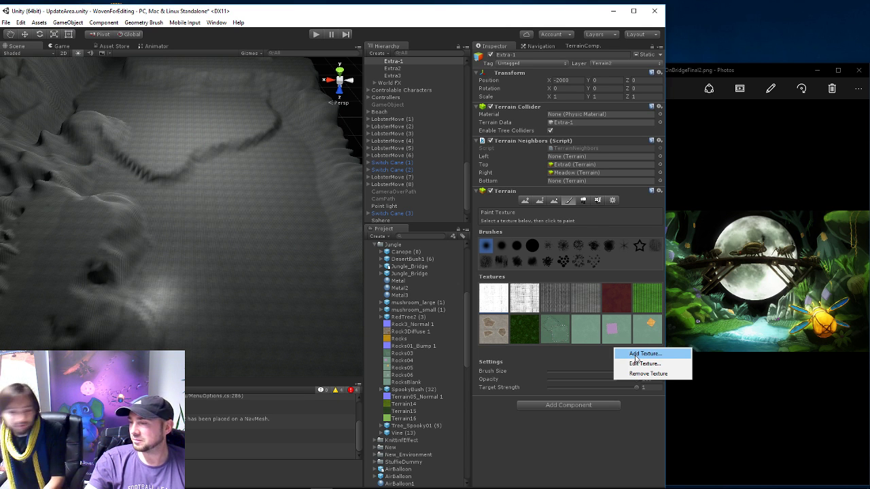
pyautogui.click(636, 354)
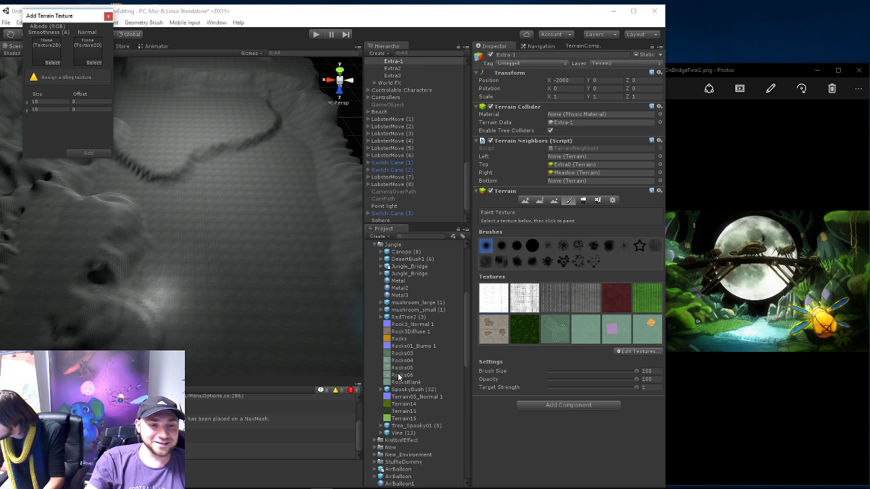
pyautogui.moveTo(399, 377); pyautogui.dragTo(37, 49)
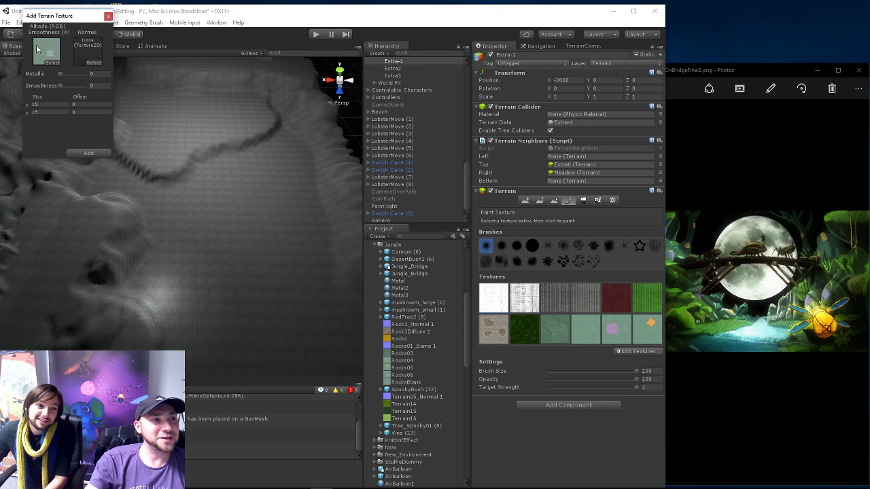
pyautogui.click(81, 153)
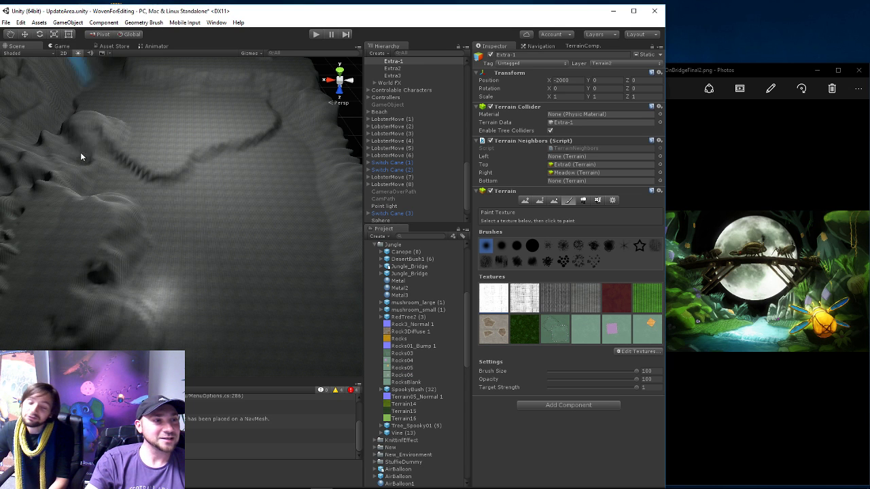
pyautogui.click(591, 337)
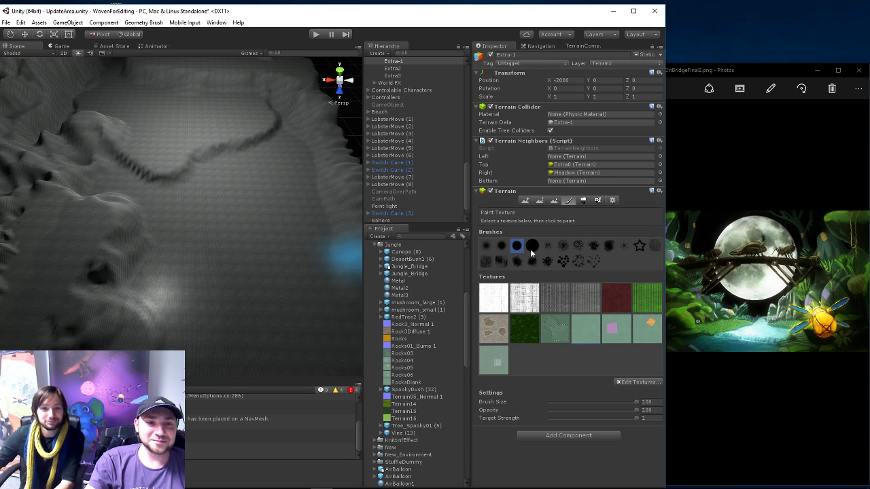
# - Paint pale green with a round brush over the ridges, left rock area and right edge
pyautogui.click(532, 246)
pyautogui.moveTo(241, 182)
pyautogui.mouseDown()
pyautogui.moveTo(258, 236)
pyautogui.moveTo(281, 188)
pyautogui.moveTo(303, 226)
pyautogui.moveTo(296, 144)
pyautogui.moveTo(330, 209)
pyautogui.moveTo(248, 271)
pyautogui.moveTo(97, 291)
pyautogui.moveTo(190, 218)
pyautogui.moveTo(95, 196)
pyautogui.moveTo(283, 141)
pyautogui.mouseUp()
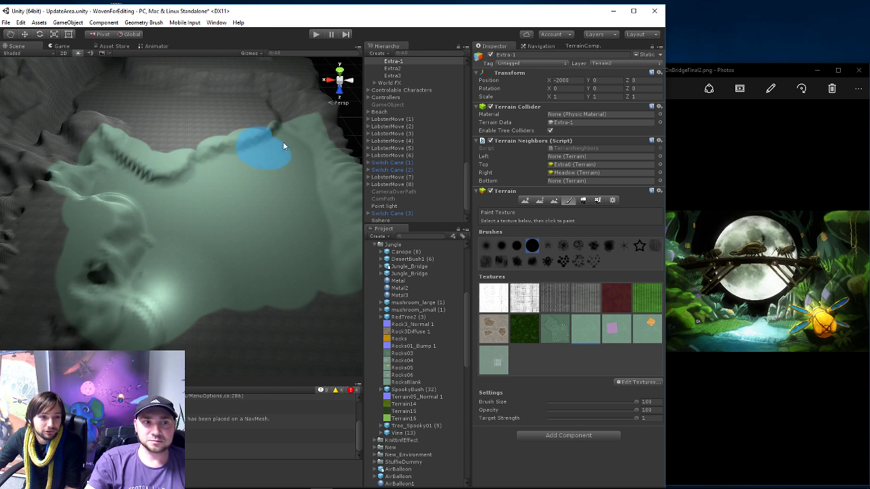
pyautogui.moveTo(290, 109)
pyautogui.mouseDown()
pyautogui.moveTo(333, 182)
pyautogui.moveTo(265, 108)
pyautogui.mouseUp()
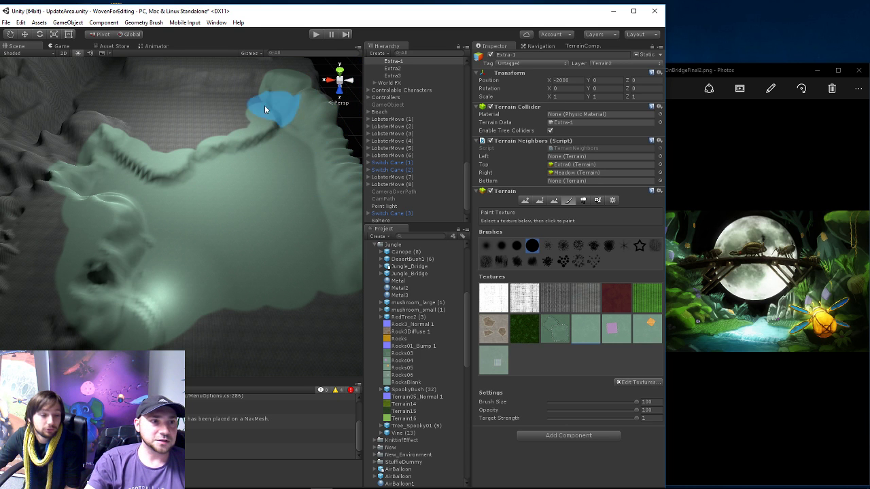
pyautogui.moveTo(165, 158)
pyautogui.mouseDown()
pyautogui.moveTo(105, 122)
pyautogui.moveTo(46, 178)
pyautogui.moveTo(87, 136)
pyautogui.moveTo(214, 122)
pyautogui.moveTo(103, 102)
pyautogui.moveTo(247, 97)
pyautogui.moveTo(229, 139)
pyautogui.mouseUp()
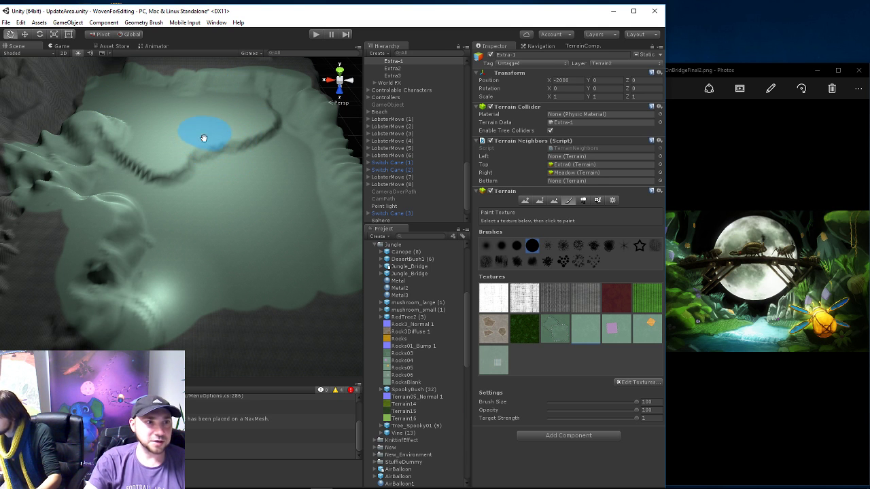
pyautogui.scroll(-5, 201, 139)
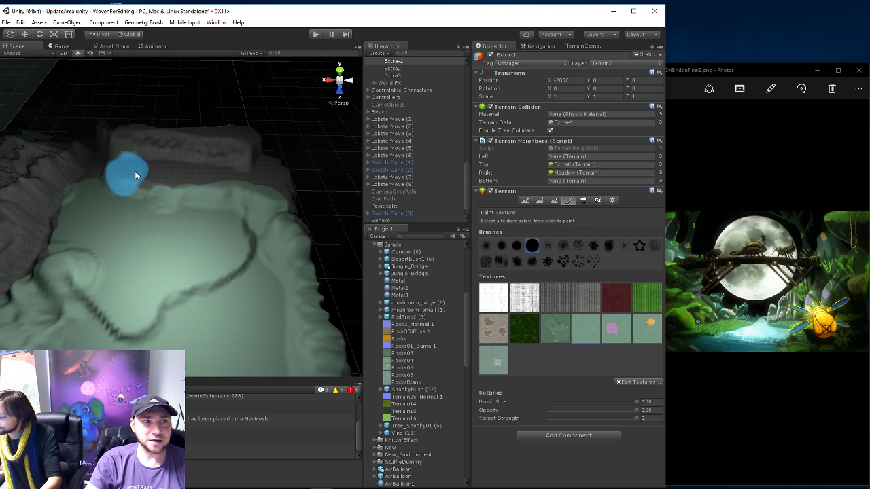
pyautogui.moveTo(135, 175)
pyautogui.mouseDown()
pyautogui.moveTo(220, 178)
pyautogui.moveTo(141, 144)
pyautogui.moveTo(218, 144)
pyautogui.moveTo(251, 163)
pyautogui.moveTo(269, 191)
pyautogui.moveTo(250, 153)
pyautogui.mouseUp()
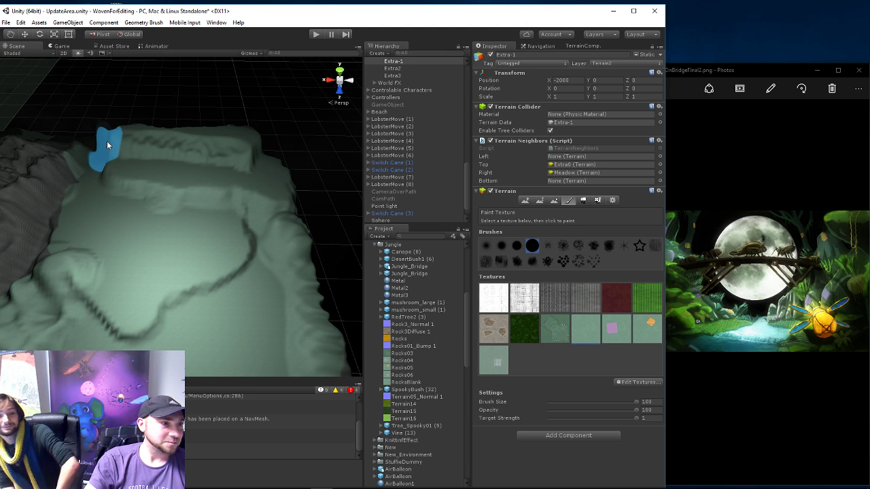
pyautogui.moveTo(107, 141); pyautogui.dragTo(46, 229)
pyautogui.keyDown('alt'); pyautogui.moveTo(36, 300); pyautogui.dragTo(200, 227); pyautogui.keyUp('alt')
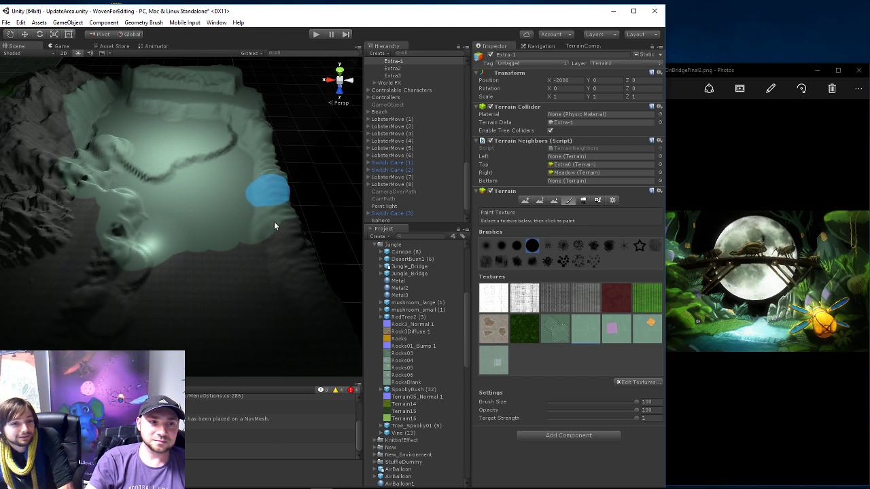
pyautogui.moveTo(274, 222)
pyautogui.mouseDown()
pyautogui.moveTo(309, 332)
pyautogui.moveTo(283, 220)
pyautogui.moveTo(323, 325)
pyautogui.moveTo(227, 260)
pyautogui.moveTo(165, 236)
pyautogui.moveTo(178, 285)
pyautogui.moveTo(221, 322)
pyautogui.moveTo(133, 334)
pyautogui.moveTo(130, 249)
pyautogui.moveTo(76, 286)
pyautogui.moveTo(96, 178)
pyautogui.moveTo(50, 265)
pyautogui.moveTo(66, 229)
pyautogui.moveTo(32, 216)
pyautogui.moveTo(60, 117)
pyautogui.moveTo(21, 129)
pyautogui.moveTo(68, 74)
pyautogui.moveTo(28, 157)
pyautogui.moveTo(31, 289)
pyautogui.moveTo(87, 344)
pyautogui.mouseUp()
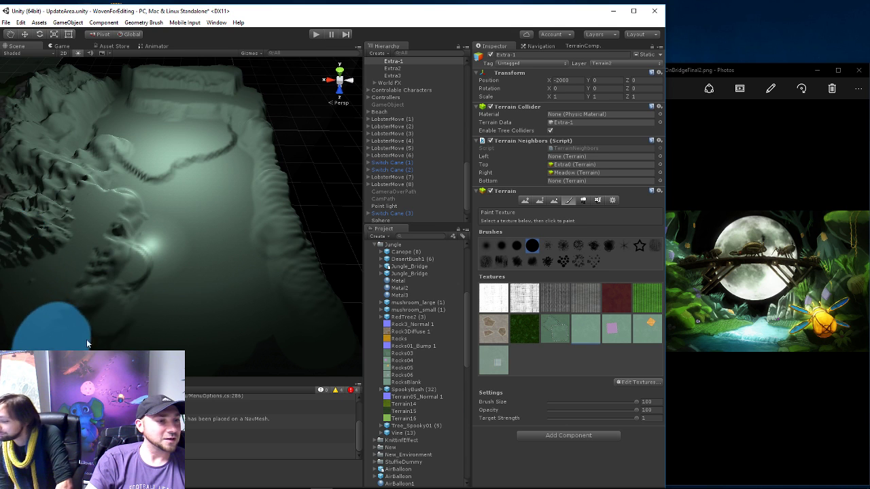
pyautogui.scroll(-3, 102, 320)
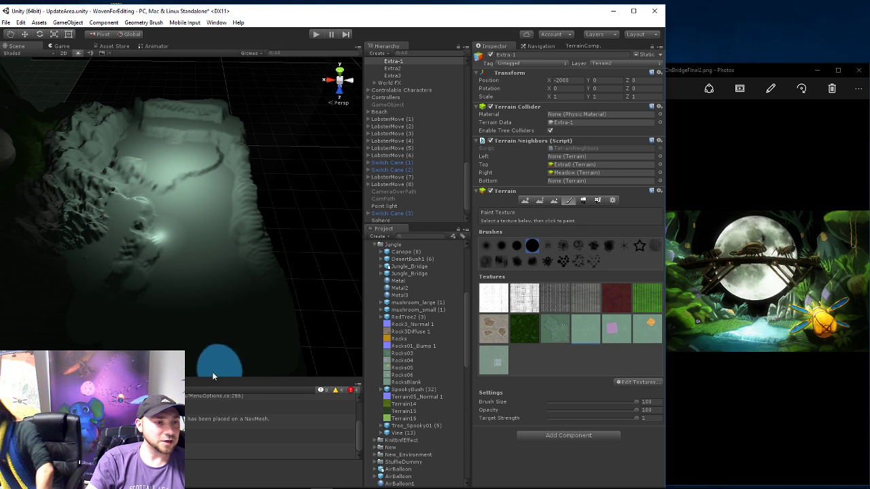
pyautogui.scroll(3, 171, 216)
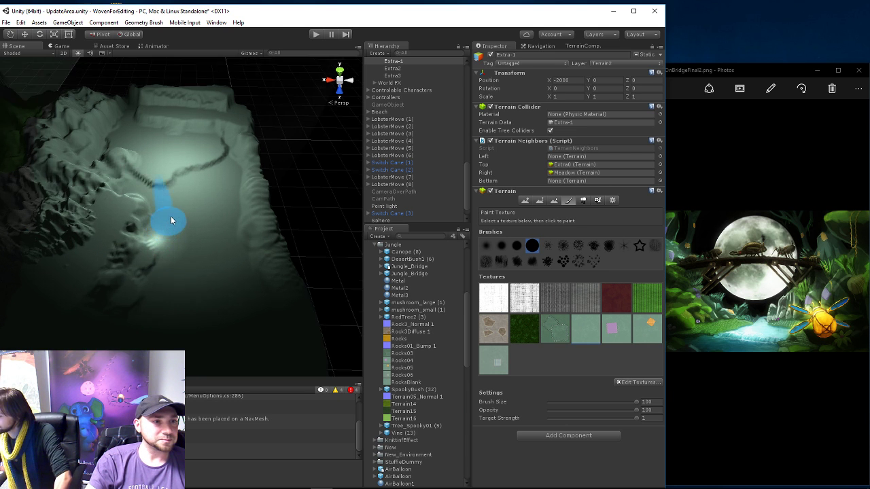
pyautogui.scroll(2, 171, 214)
pyautogui.scroll(2, 172, 210)
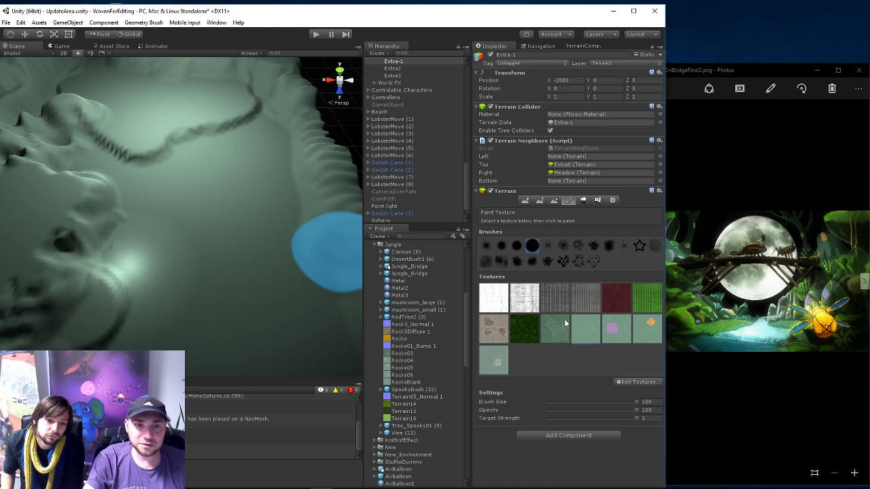
# - With Raise/Lower Terrain at brush size 59, build lumpy mounds on the valley floor
pyautogui.click(525, 201)
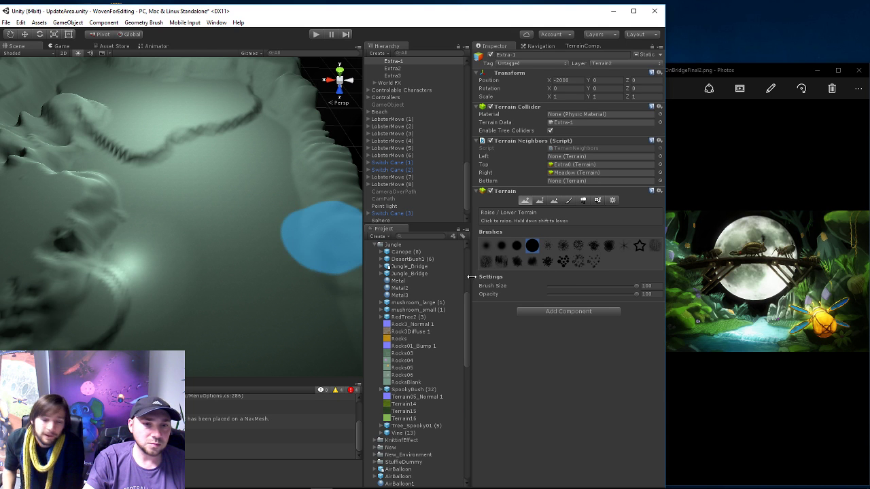
pyautogui.click(599, 285)
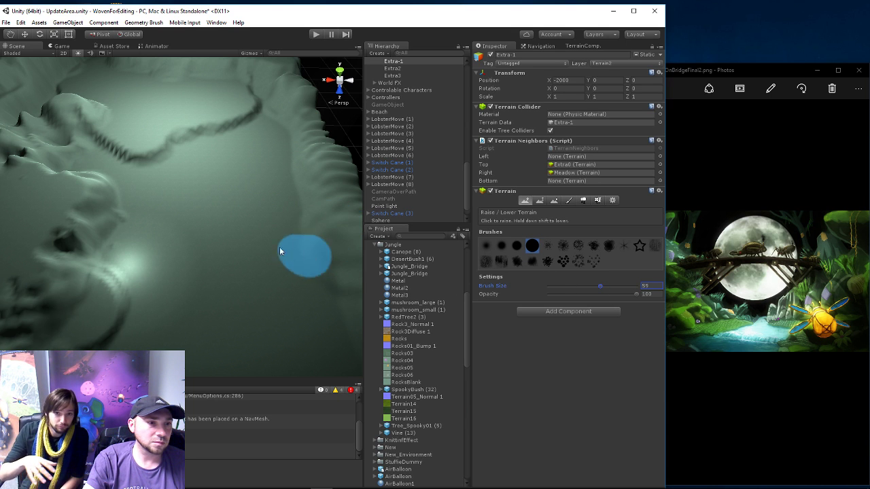
pyautogui.moveTo(264, 223)
pyautogui.mouseDown()
pyautogui.moveTo(297, 223)
pyautogui.moveTo(268, 204)
pyautogui.moveTo(265, 146)
pyautogui.moveTo(272, 177)
pyautogui.mouseUp()
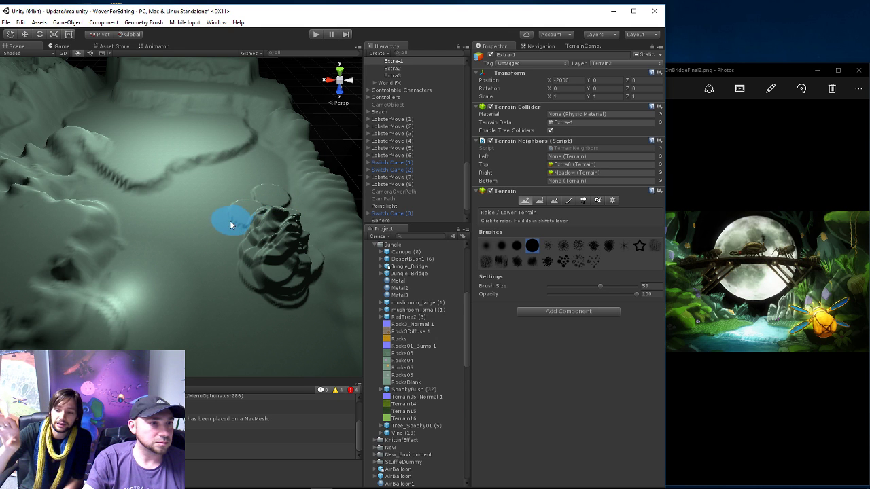
pyautogui.moveTo(241, 219); pyautogui.dragTo(233, 178)
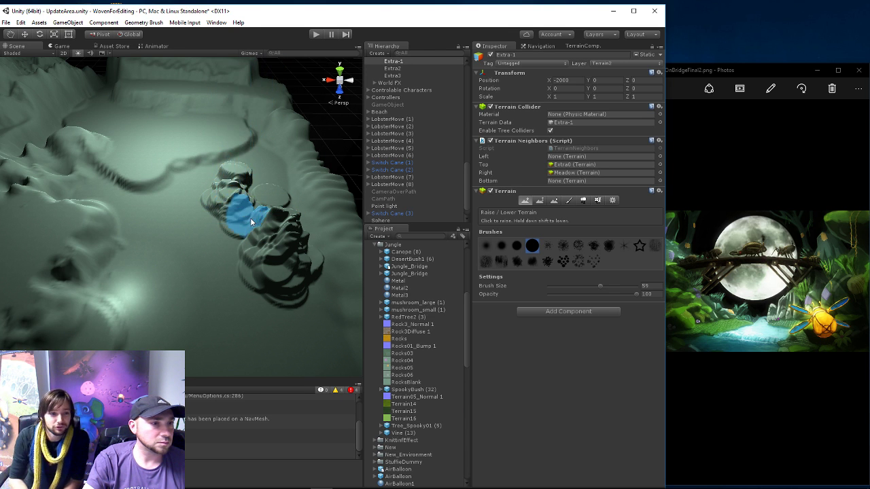
pyautogui.moveTo(137, 251); pyautogui.dragTo(141, 246)
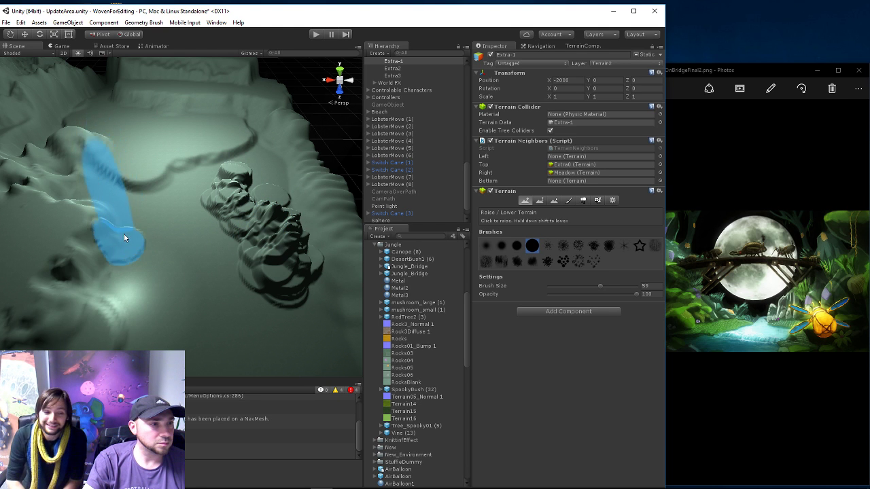
pyautogui.moveTo(160, 205)
pyautogui.mouseDown(button='right')
pyautogui.moveTo(204, 194)
pyautogui.moveTo(163, 327)
pyautogui.moveTo(148, 310)
pyautogui.mouseUp(button='right')
pyautogui.moveTo(123, 271)
pyautogui.mouseDown()
pyautogui.moveTo(122, 299)
pyautogui.moveTo(160, 324)
pyautogui.mouseUp()
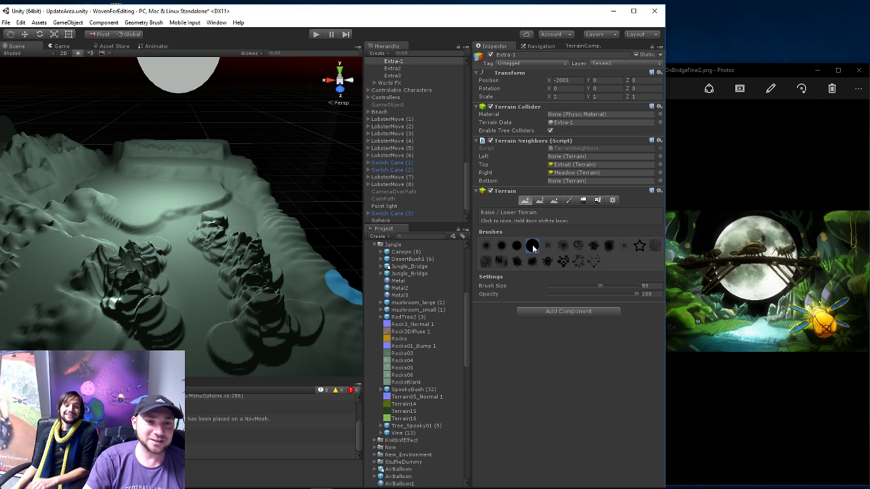
# - Round off the raised mounds' jagged edges with Smooth Height at brush size 55, opacity 100
pyautogui.click(555, 201)
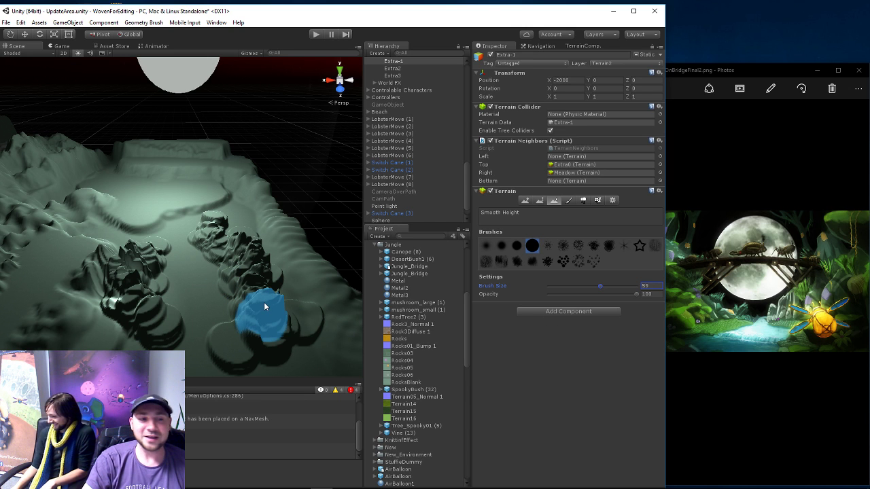
pyautogui.moveTo(264, 302); pyautogui.dragTo(247, 263)
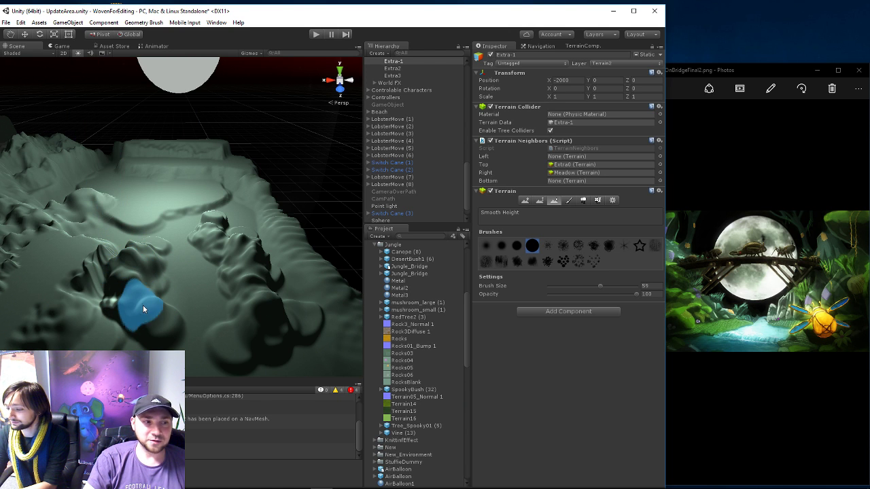
pyautogui.moveTo(143, 305); pyautogui.dragTo(144, 304)
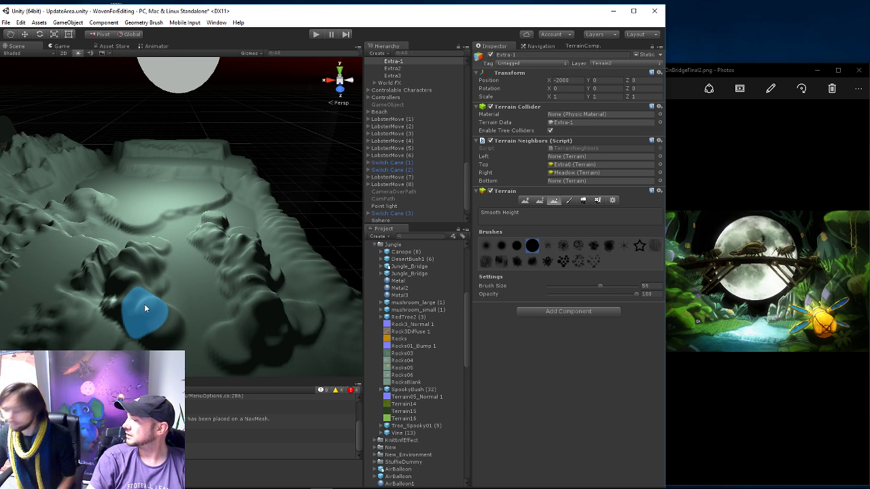
pyautogui.moveTo(144, 309); pyautogui.dragTo(216, 269)
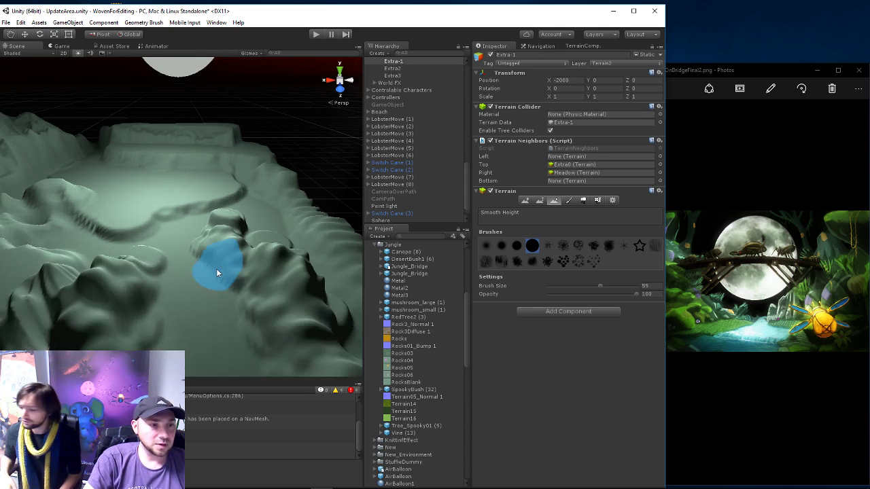
# - Paint raised ridges near the lower mounds with Paint Height, then raise a new mound
pyautogui.click(539, 199)
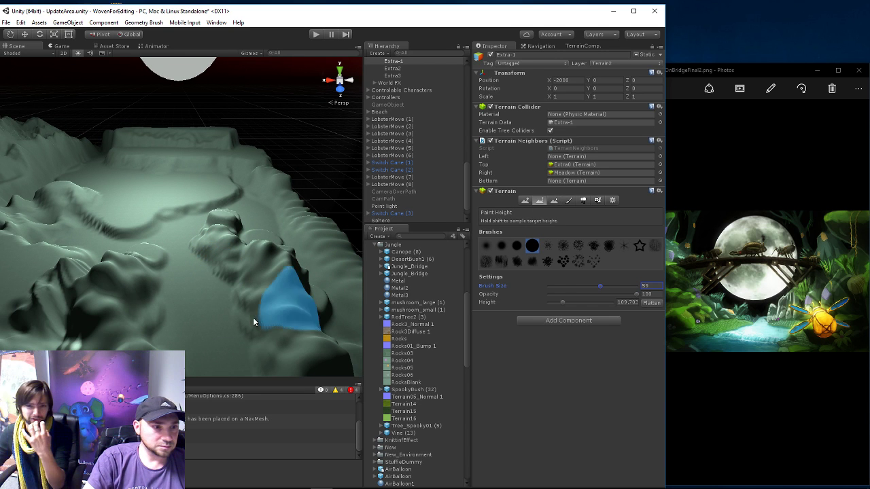
pyautogui.moveTo(239, 299); pyautogui.dragTo(238, 301)
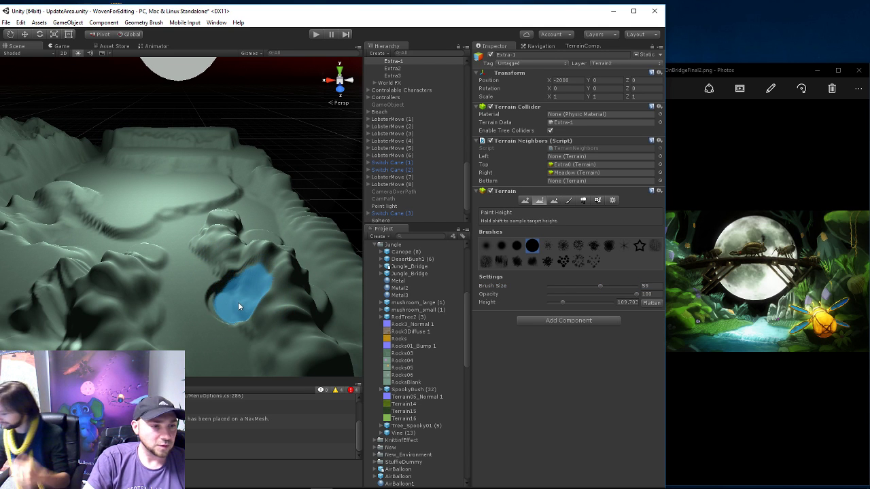
pyautogui.click(524, 201)
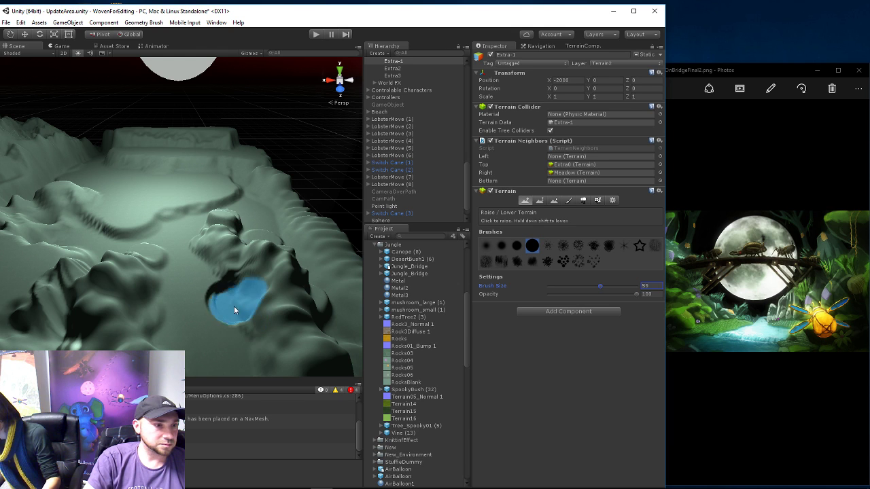
pyautogui.moveTo(230, 301)
pyautogui.mouseDown()
pyautogui.moveTo(206, 267)
pyautogui.moveTo(240, 337)
pyautogui.mouseUp()
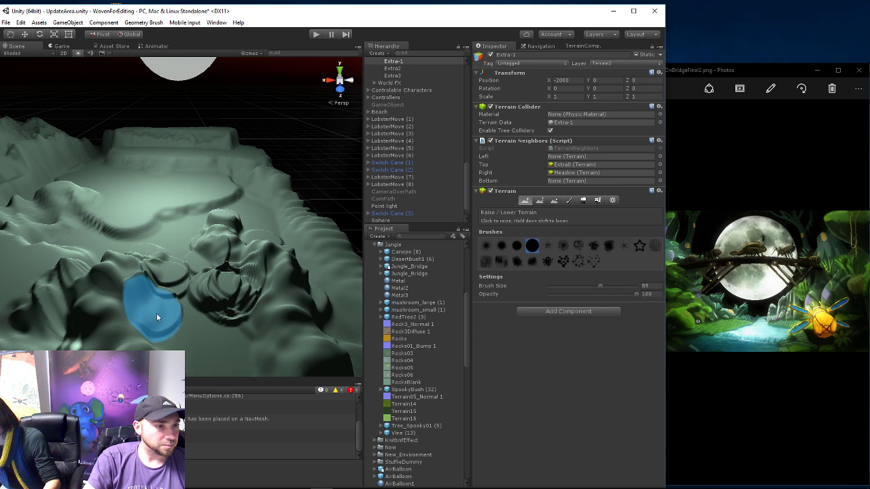
pyautogui.moveTo(222, 373)
pyautogui.keyDown('alt'); pyautogui.mouseDown()
pyautogui.moveTo(216, 271)
pyautogui.moveTo(254, 197)
pyautogui.mouseUp(); pyautogui.keyUp('alt')
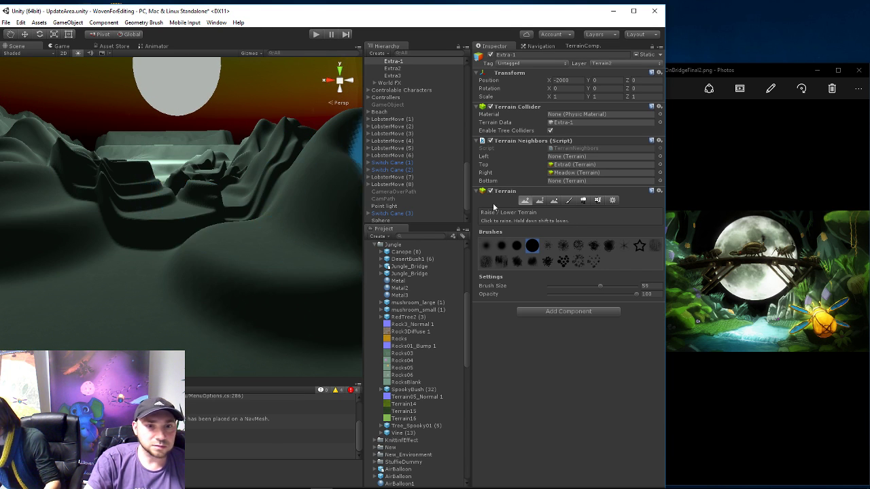
# - Sample a target height, paint a plateau on the slope with brush size 27, then undo it
pyautogui.click(539, 200)
pyautogui.keyDown('shift'); pyautogui.click(157, 232); pyautogui.keyUp('shift')
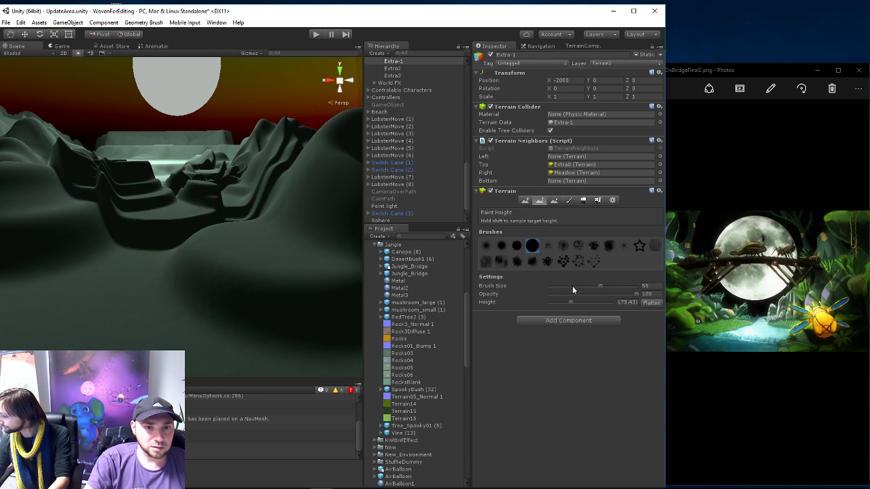
pyautogui.click(572, 286)
pyautogui.moveTo(169, 228); pyautogui.dragTo(178, 213)
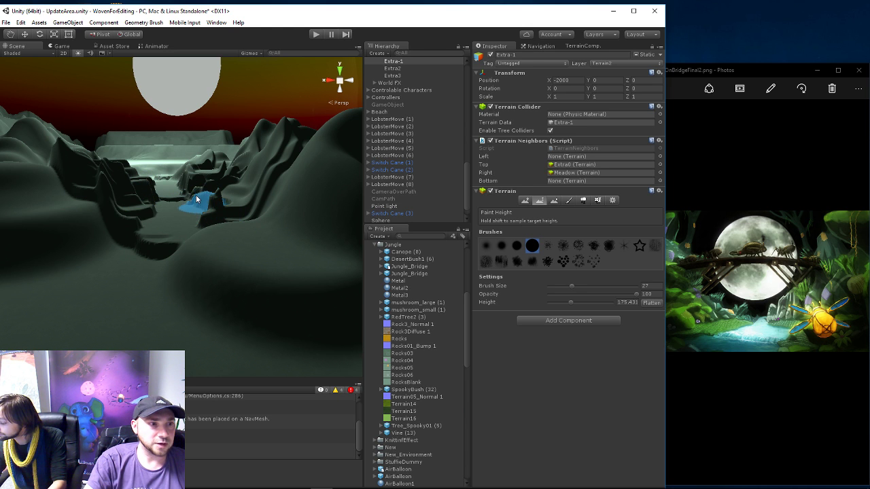
pyautogui.moveTo(196, 198); pyautogui.dragTo(223, 216)
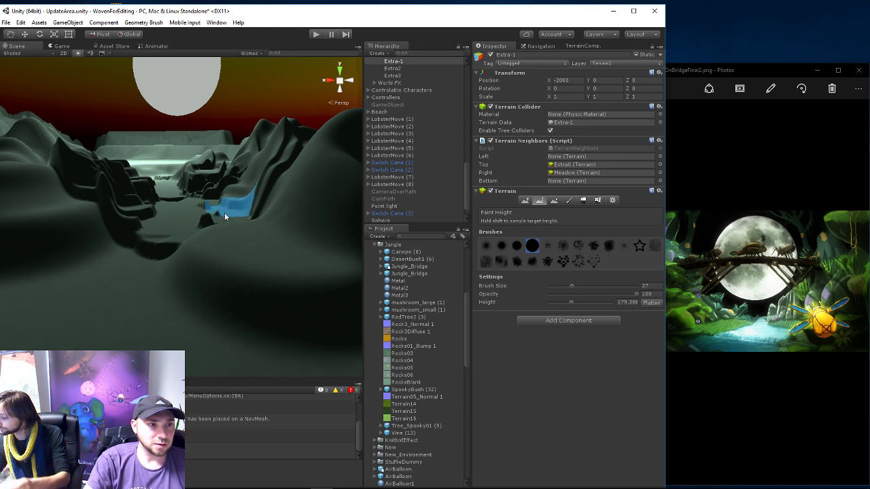
pyautogui.moveTo(226, 229)
pyautogui.mouseDown()
pyautogui.moveTo(249, 260)
pyautogui.moveTo(242, 230)
pyautogui.mouseUp()
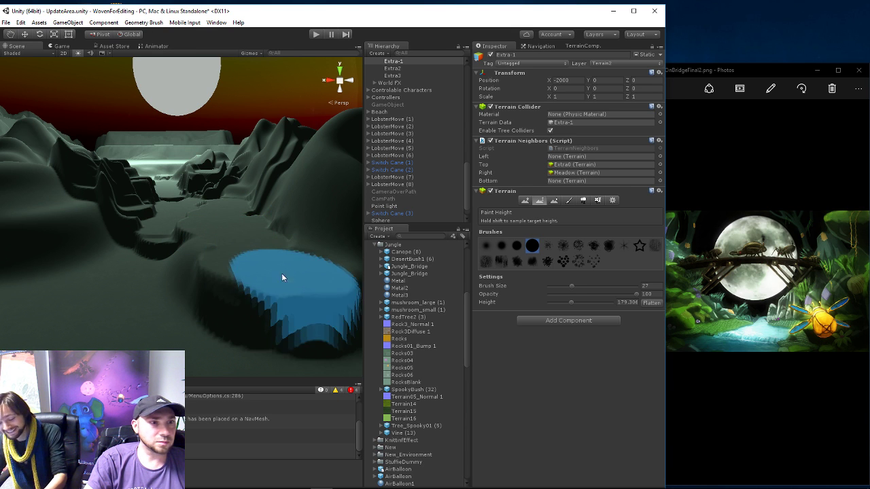
pyautogui.hotkey('ctrl', 'z')
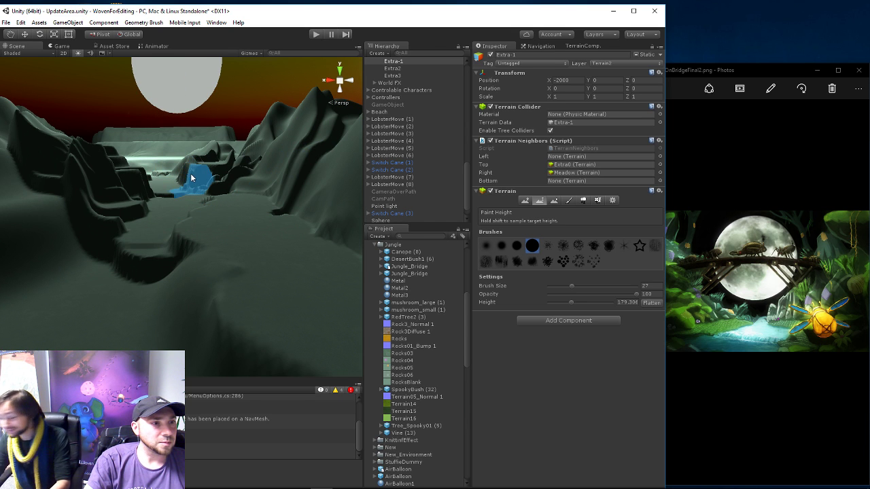
# - Smooth the terraced cliffs' stepped ledges with Smooth Height at brush size 27
pyautogui.click(554, 201)
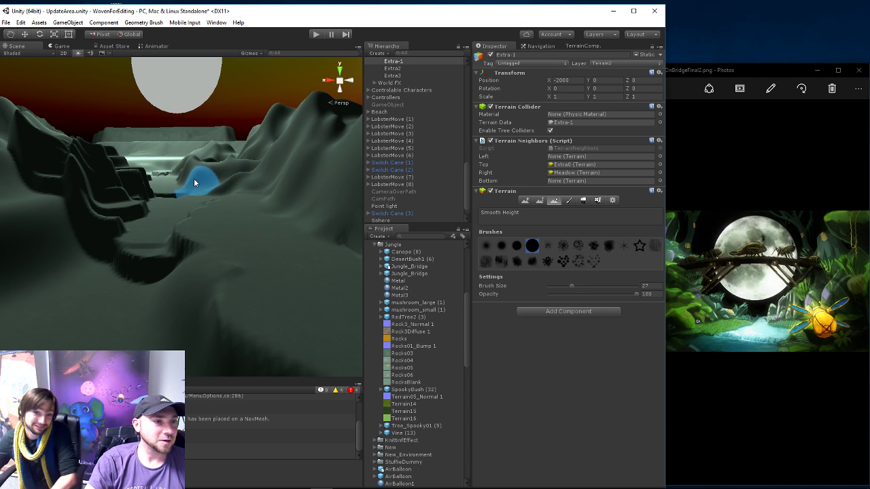
pyautogui.moveTo(232, 169)
pyautogui.mouseDown()
pyautogui.moveTo(51, 163)
pyautogui.moveTo(121, 179)
pyautogui.moveTo(97, 158)
pyautogui.moveTo(143, 174)
pyautogui.moveTo(161, 270)
pyautogui.moveTo(141, 284)
pyautogui.mouseUp()
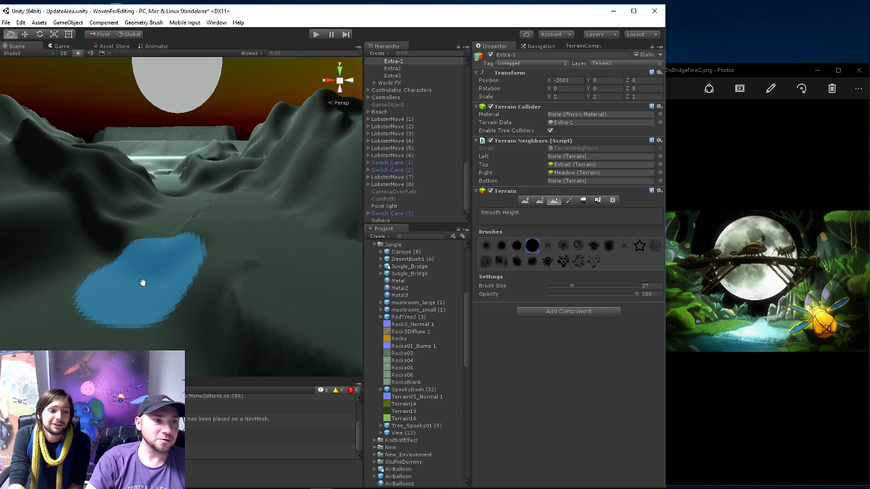
pyautogui.scroll(3, 159, 284)
pyautogui.scroll(-2, 181, 284)
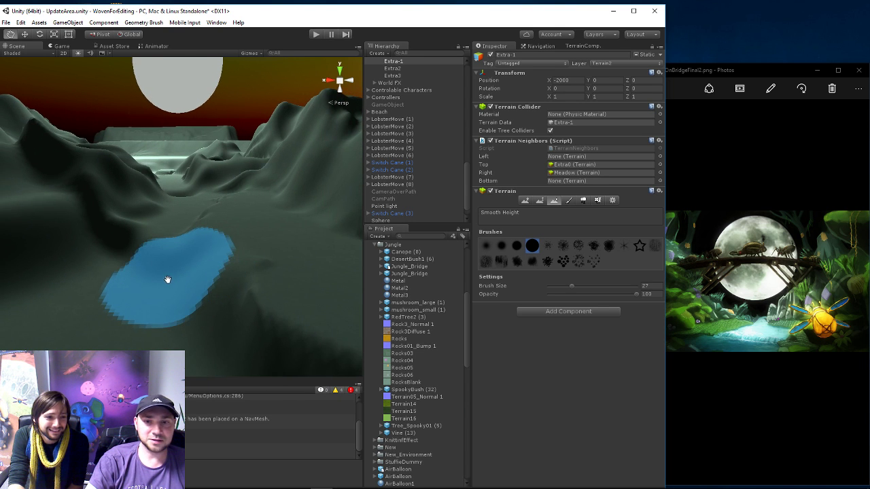
pyautogui.scroll(-2, 184, 284)
pyautogui.scroll(2, 189, 282)
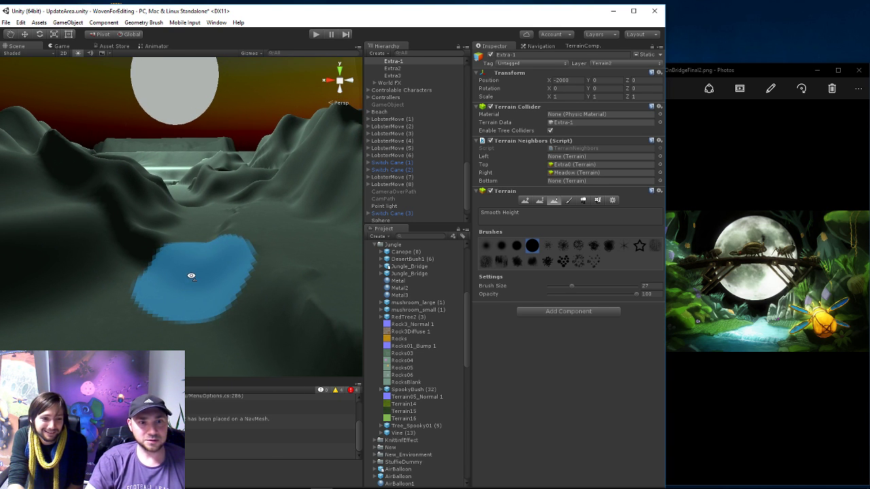
# - Drop the Jungle_Bridge model into the valley and scale it up to about 5.56
pyautogui.click(404, 274)
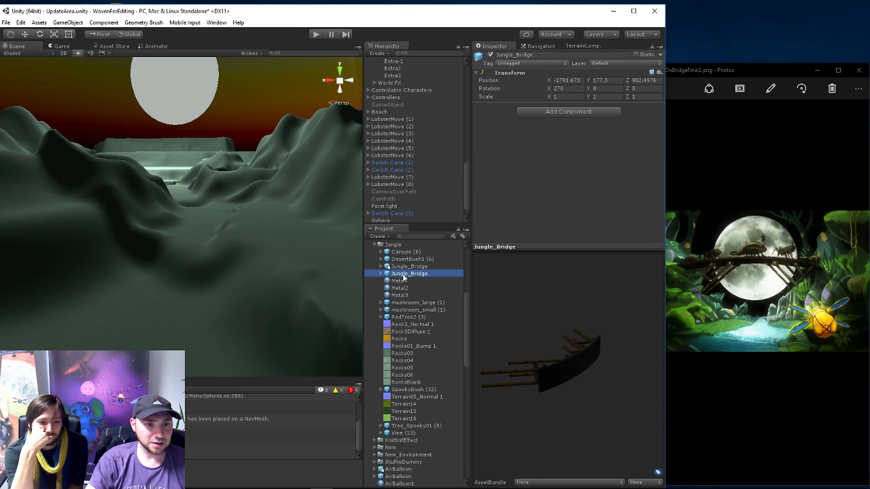
pyautogui.moveTo(387, 275); pyautogui.dragTo(203, 216)
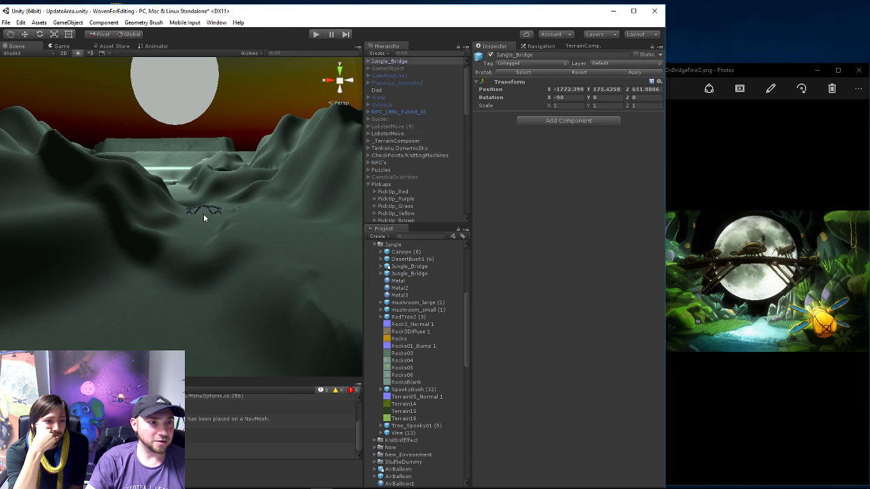
pyautogui.press('e')
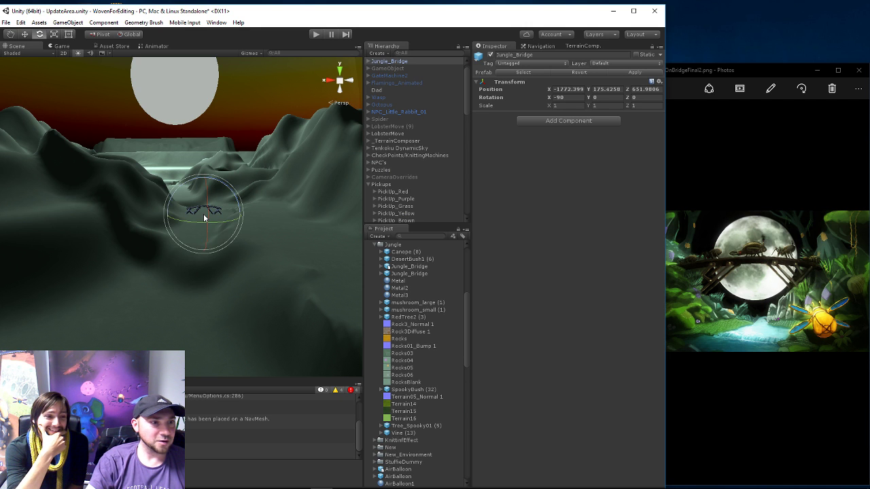
pyautogui.press('r')
pyautogui.moveTo(204, 217); pyautogui.dragTo(202, 152)
# - Raise the bridge to height 192.6, enlarge it to about 7.48, and start Play mode
pyautogui.press('w')
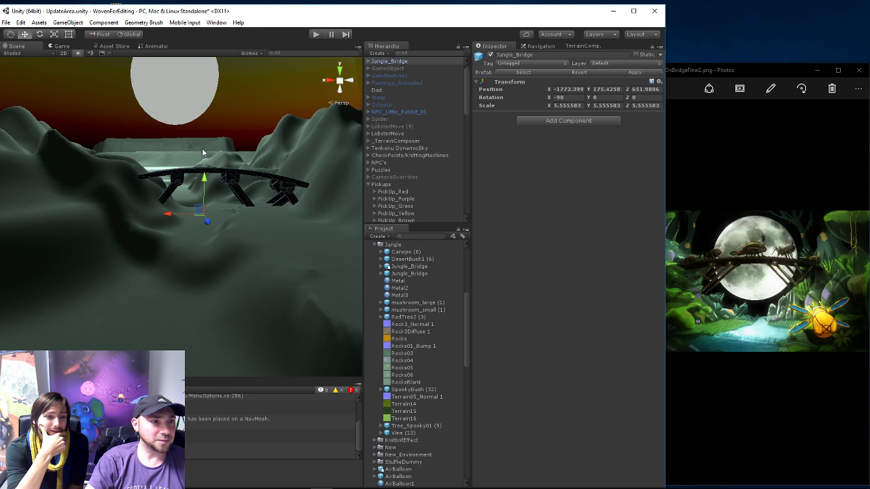
pyautogui.moveTo(207, 183); pyautogui.dragTo(212, 146)
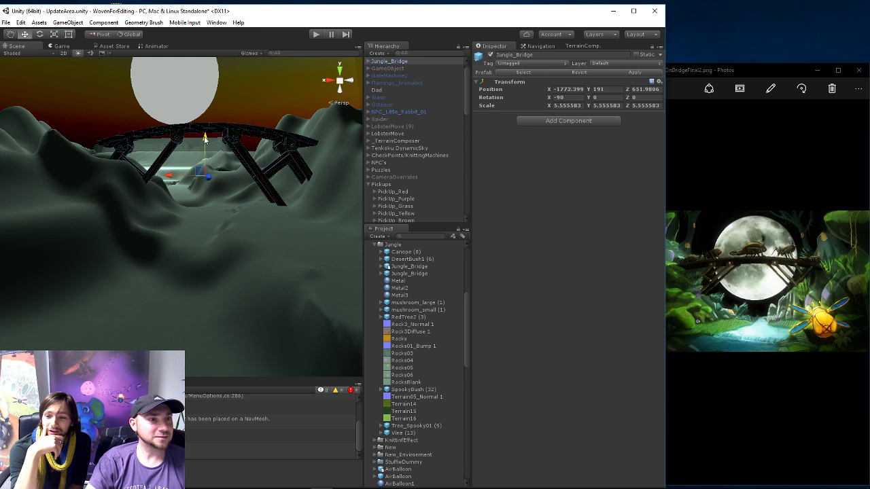
pyautogui.moveTo(205, 138)
pyautogui.mouseDown()
pyautogui.moveTo(186, 166)
pyautogui.moveTo(185, 190)
pyautogui.mouseUp()
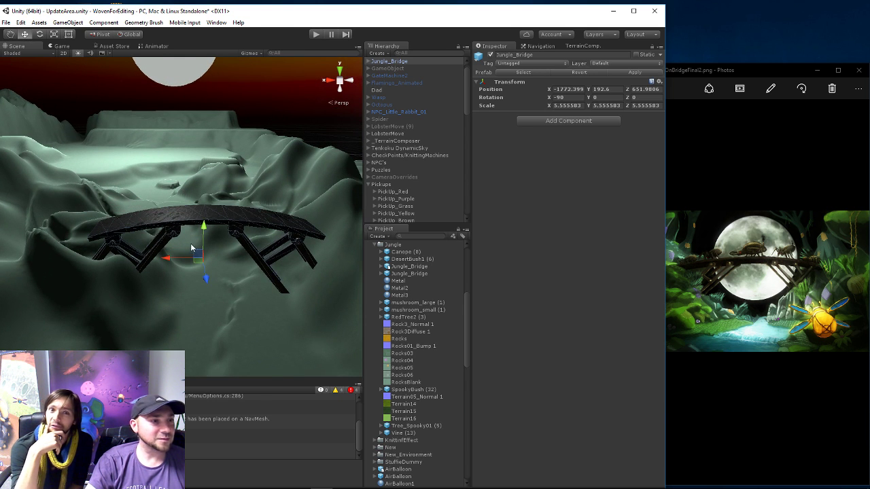
pyautogui.press('r')
pyautogui.moveTo(203, 258); pyautogui.dragTo(341, 146)
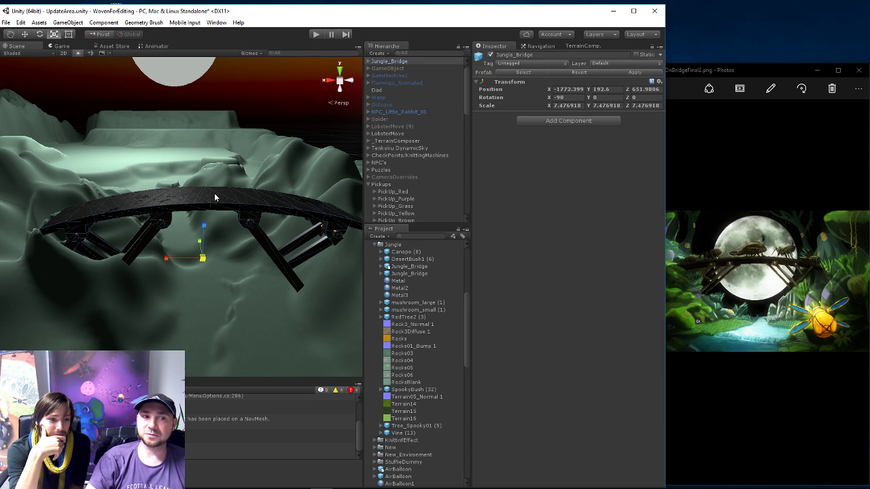
pyautogui.click(315, 34)
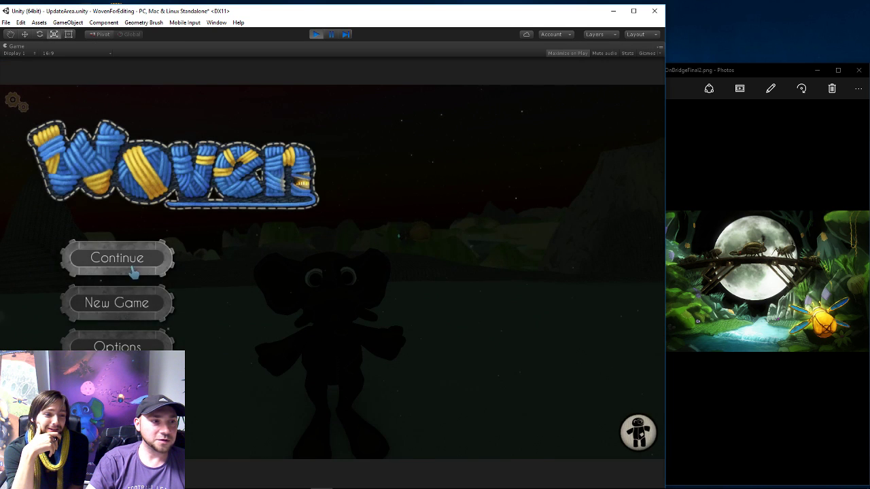
# - Continue past the title menu to view the bridge in-game, then stop play mode
pyautogui.click(125, 270)
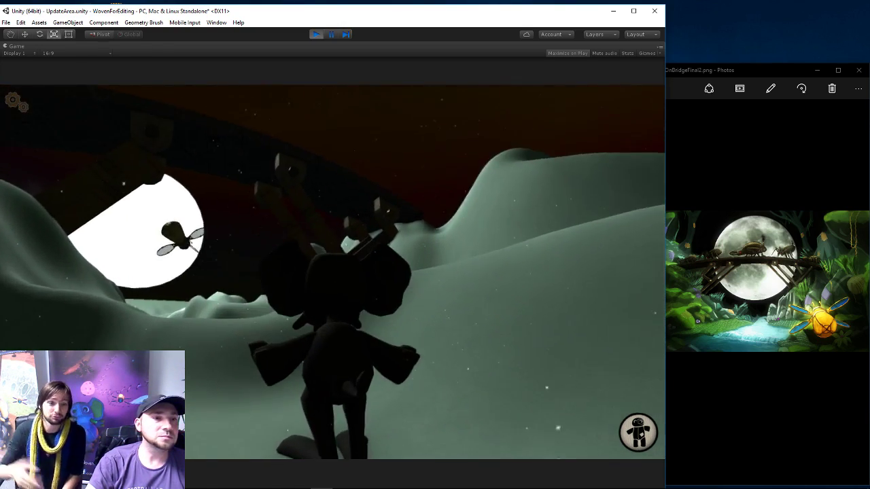
pyautogui.click(315, 35)
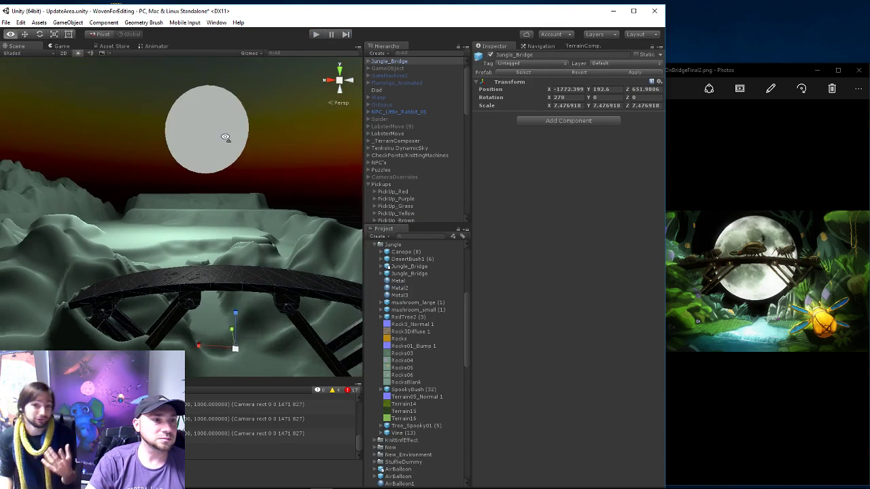
# - Select the moon Sphere in the Hierarchy and move it down slightly
pyautogui.scroll(2, 225, 137)
pyautogui.scroll(5, 235, 155)
pyautogui.scroll(-3, 237, 176)
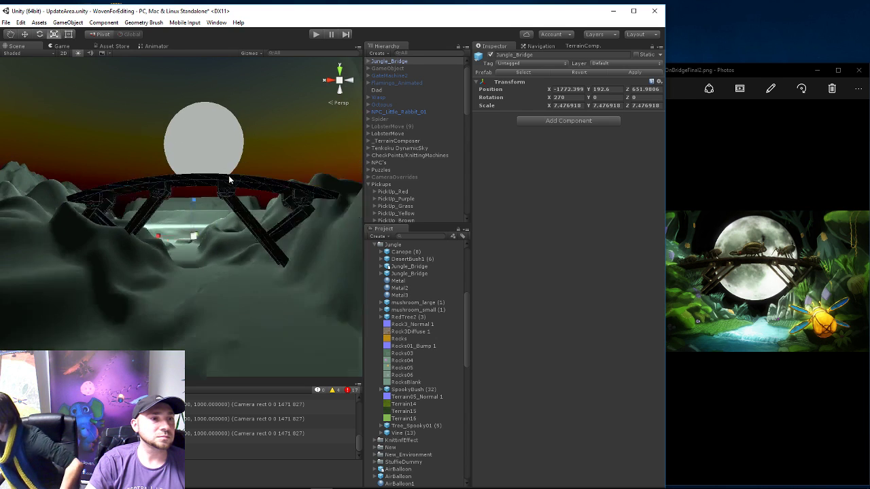
pyautogui.scroll(-2, 236, 174)
pyautogui.scroll(-2, 236, 172)
pyautogui.scroll(-2, 235, 171)
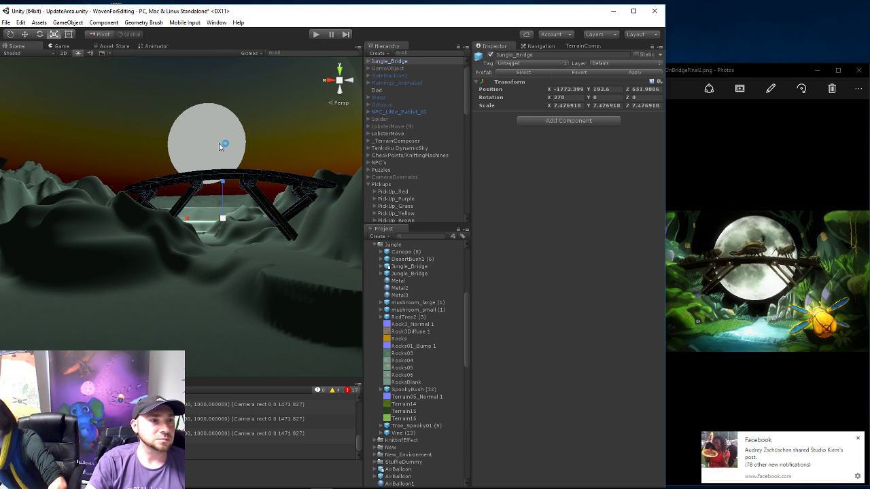
pyautogui.scroll(1, 387, 83)
pyautogui.scroll(-5, 405, 176)
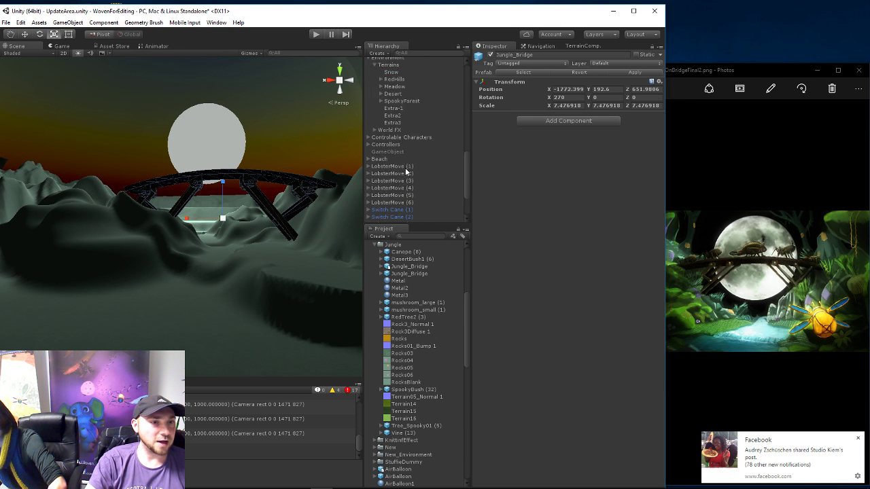
pyautogui.scroll(-3, 403, 179)
pyautogui.click(383, 206)
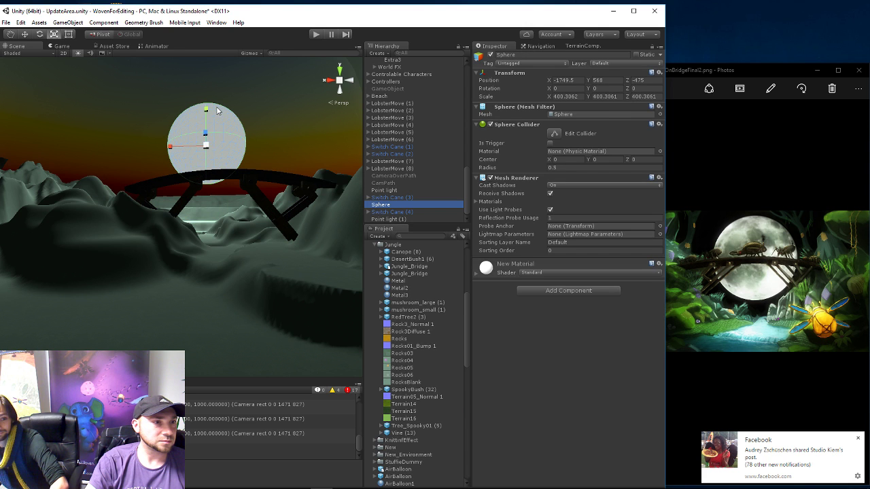
pyautogui.press('w')
pyautogui.moveTo(206, 115); pyautogui.dragTo(194, 141)
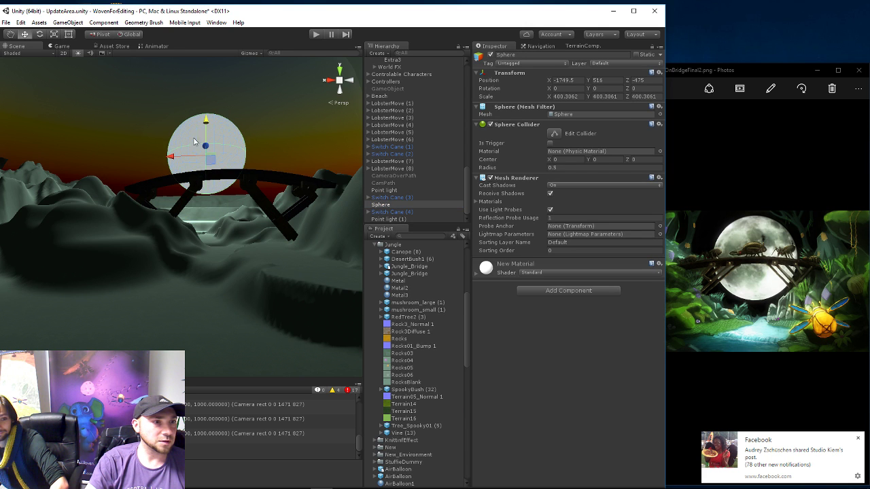
# - Enlarge the sphere to about 509 scale and move it up behind the bridge
pyautogui.press('e')
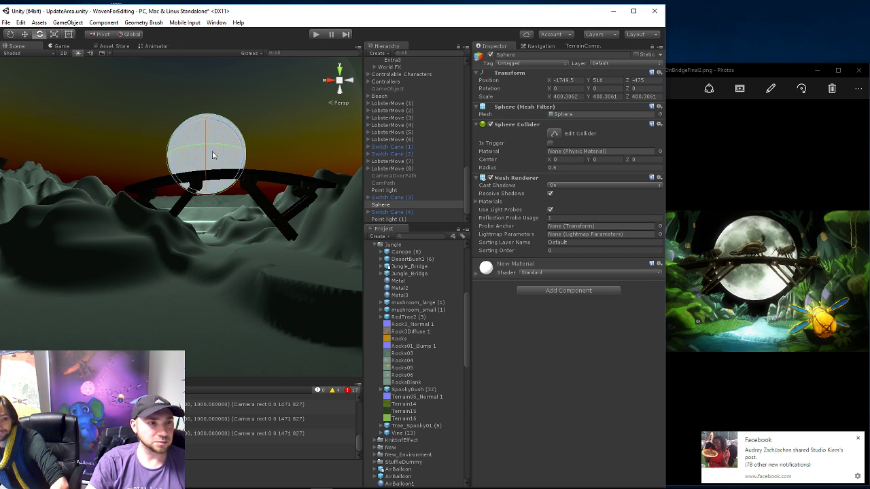
pyautogui.press('r')
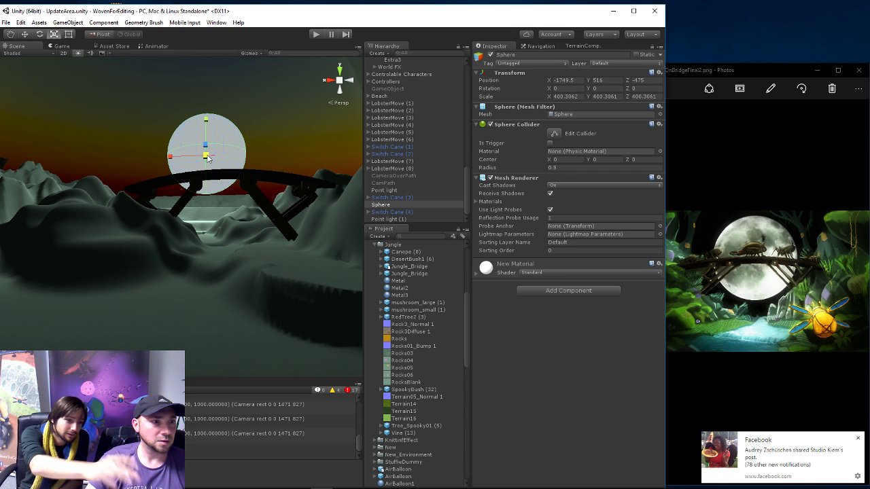
pyautogui.moveTo(212, 153)
pyautogui.mouseDown()
pyautogui.moveTo(216, 138)
pyautogui.moveTo(198, 152)
pyautogui.moveTo(208, 120)
pyautogui.mouseUp()
pyautogui.press('w')
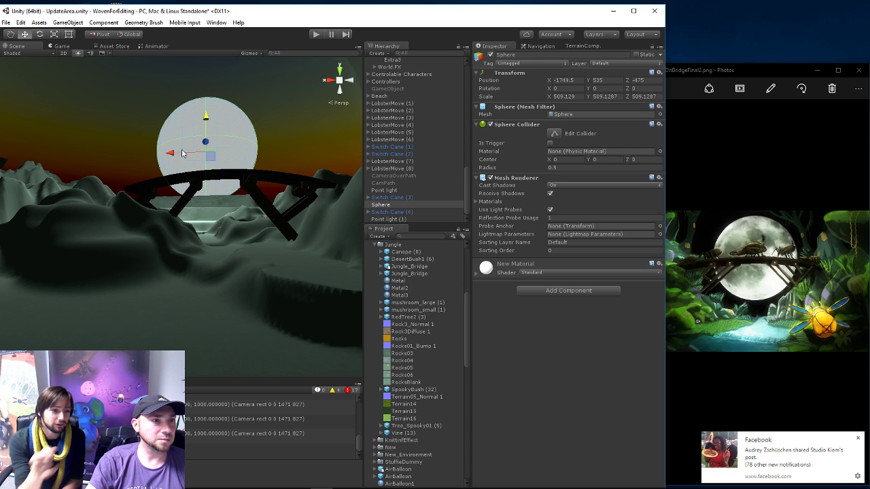
pyautogui.moveTo(169, 155); pyautogui.dragTo(183, 158)
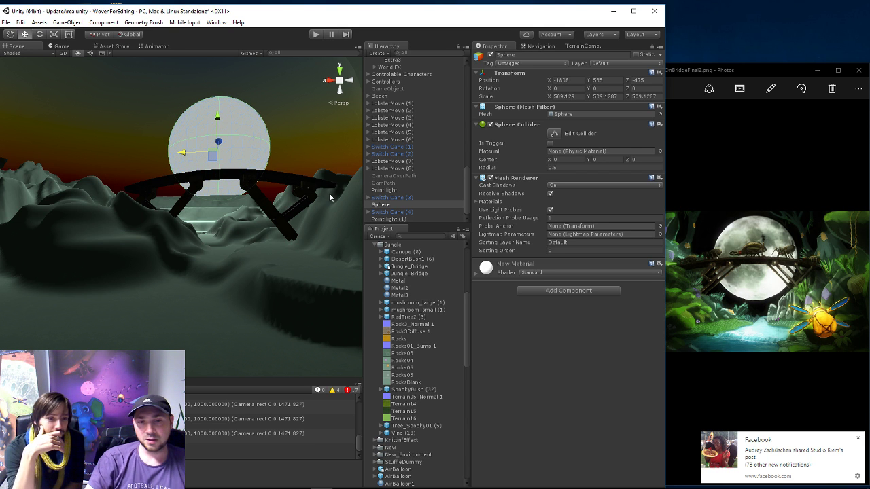
# - Expand the moon's material and browse textures in the Albedo Select Texture picker
pyautogui.click(503, 270)
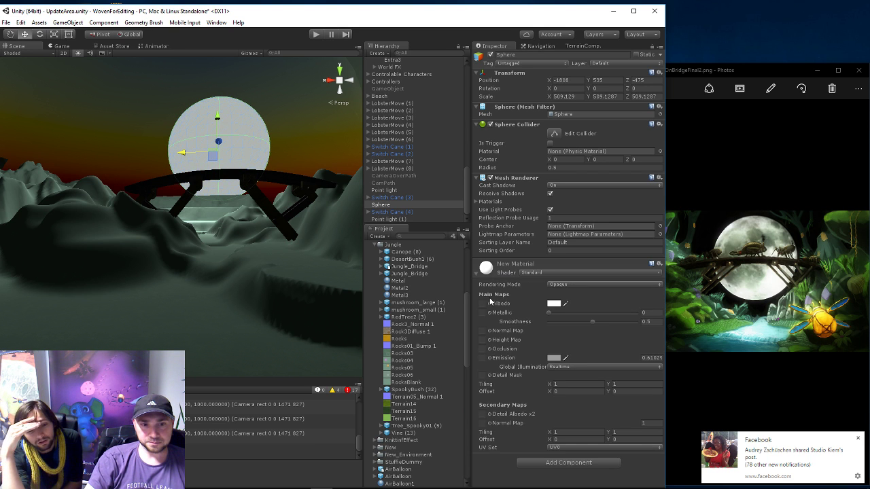
pyautogui.click(484, 306)
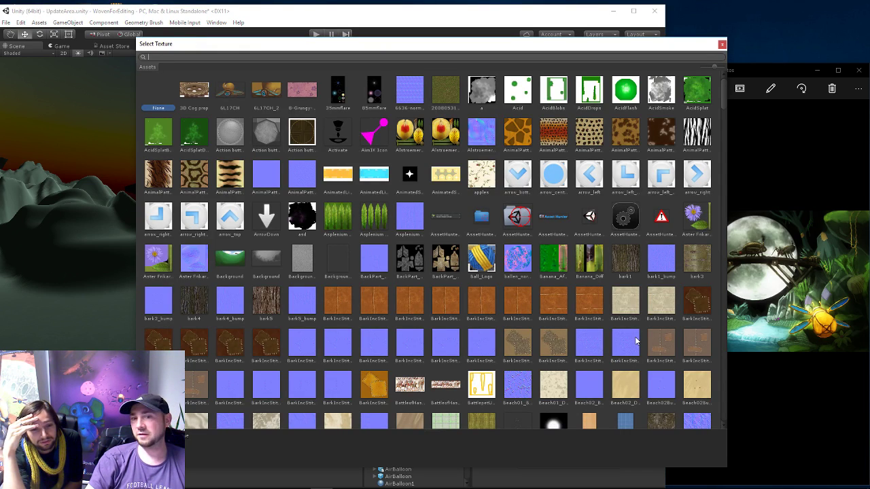
pyautogui.scroll(-3, 638, 325)
pyautogui.scroll(-3, 639, 325)
pyautogui.scroll(-3, 637, 325)
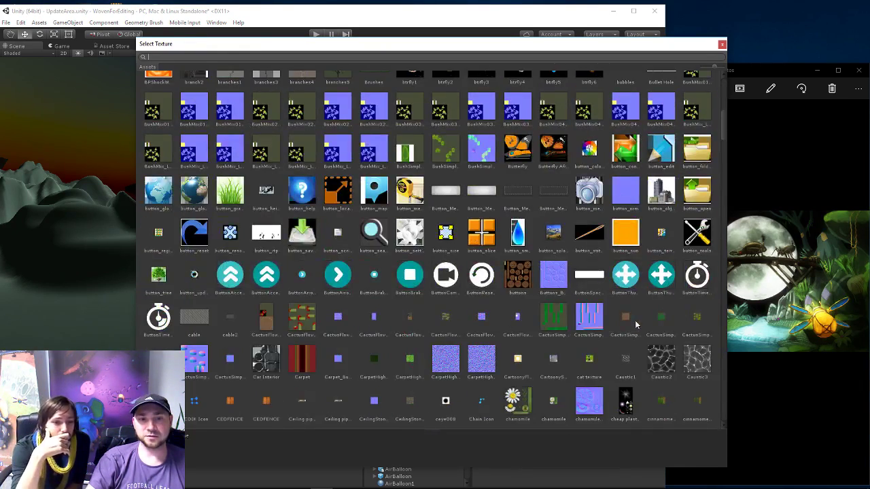
pyautogui.scroll(-3, 636, 325)
pyautogui.scroll(-3, 636, 325)
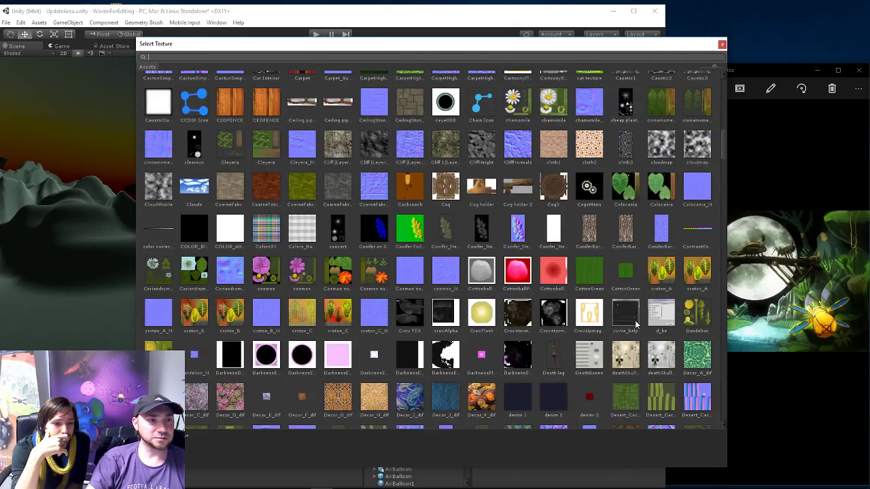
pyautogui.scroll(-3, 636, 325)
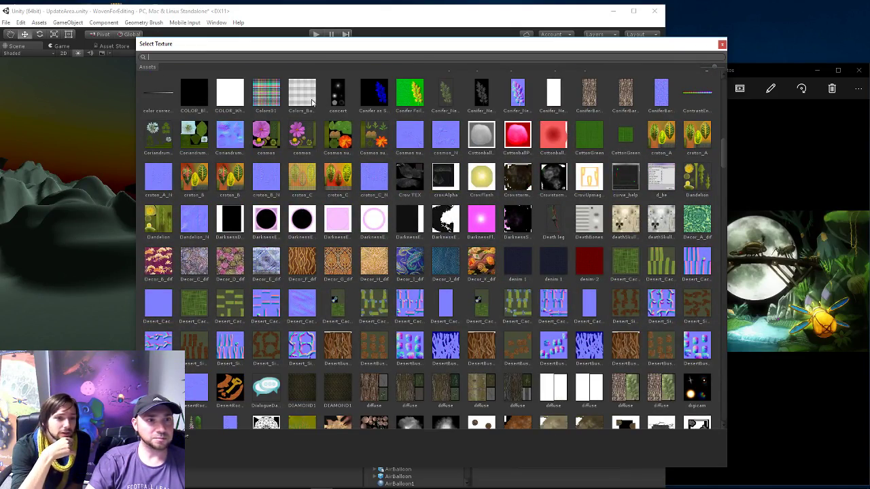
pyautogui.scroll(-5, 438, 348)
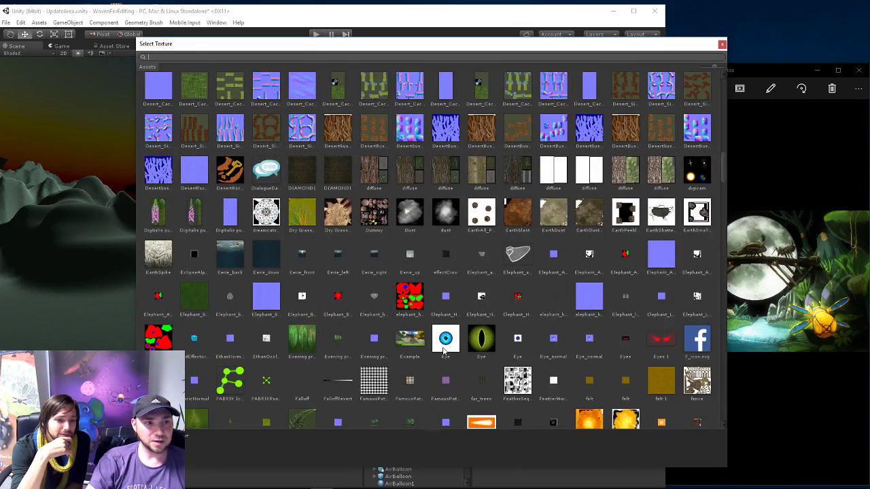
pyautogui.scroll(-4, 443, 350)
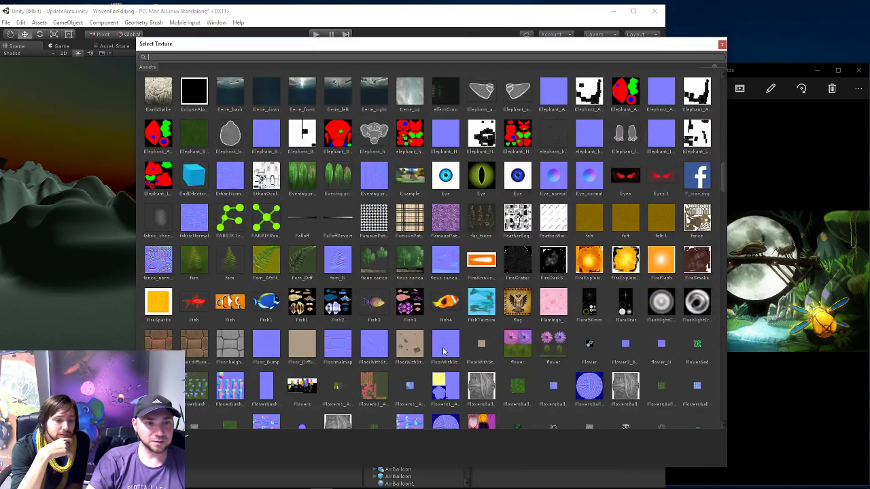
pyautogui.scroll(-4, 443, 350)
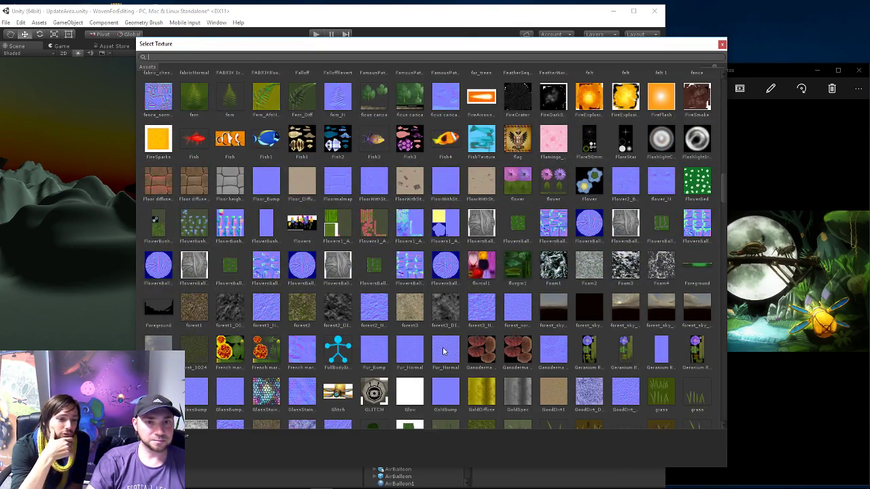
pyautogui.click(623, 229)
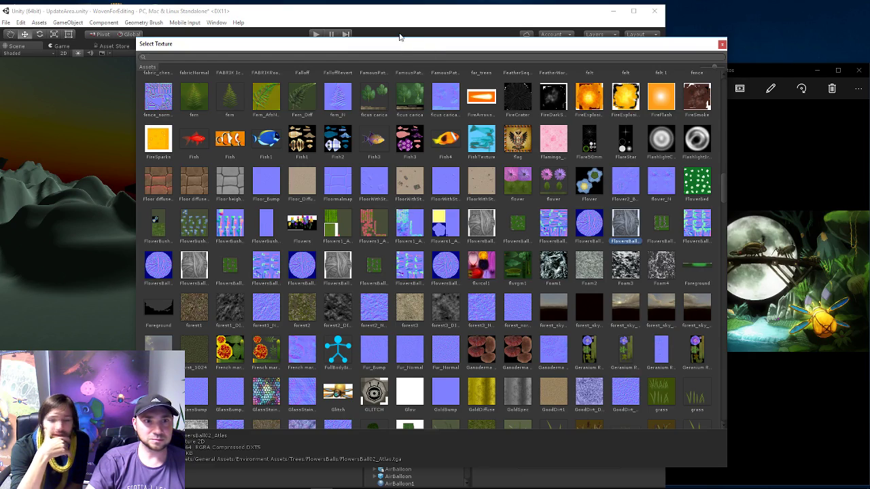
pyautogui.moveTo(399, 39); pyautogui.dragTo(380, 62)
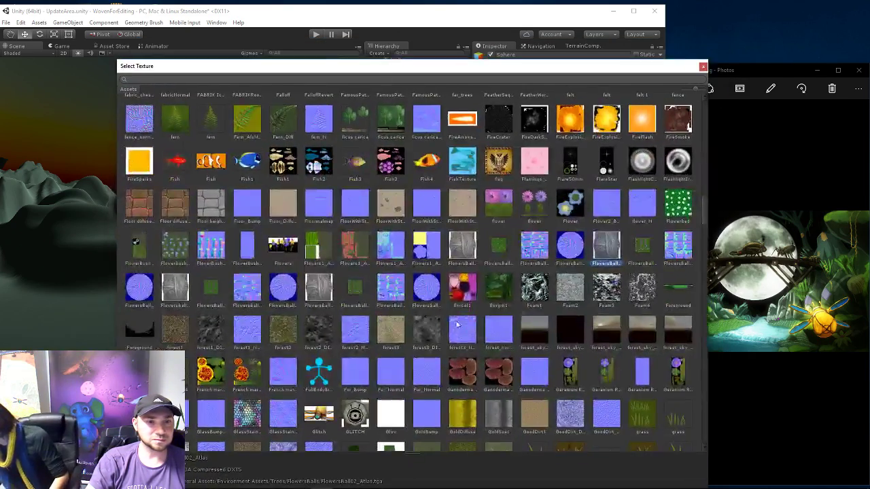
# - Locate Beach01_Diffuse in the picker and assign it as the sphere's albedo map
pyautogui.scroll(-3, 455, 325)
pyautogui.scroll(-3, 448, 325)
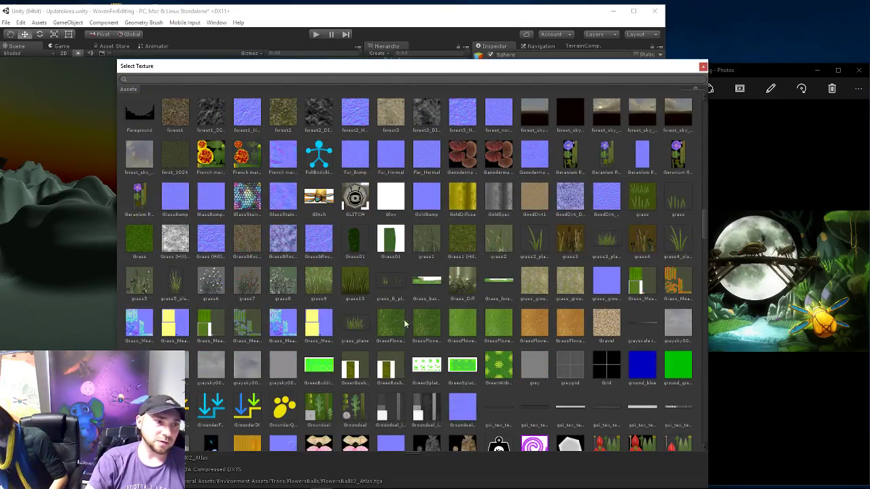
pyautogui.scroll(-4, 404, 325)
pyautogui.scroll(8, 434, 320)
pyautogui.scroll(7, 460, 312)
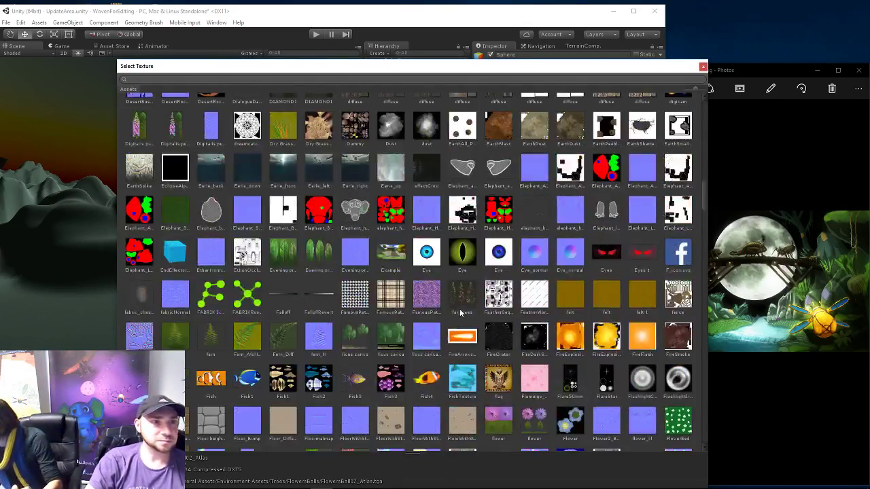
pyautogui.scroll(6, 460, 311)
pyautogui.scroll(5, 460, 312)
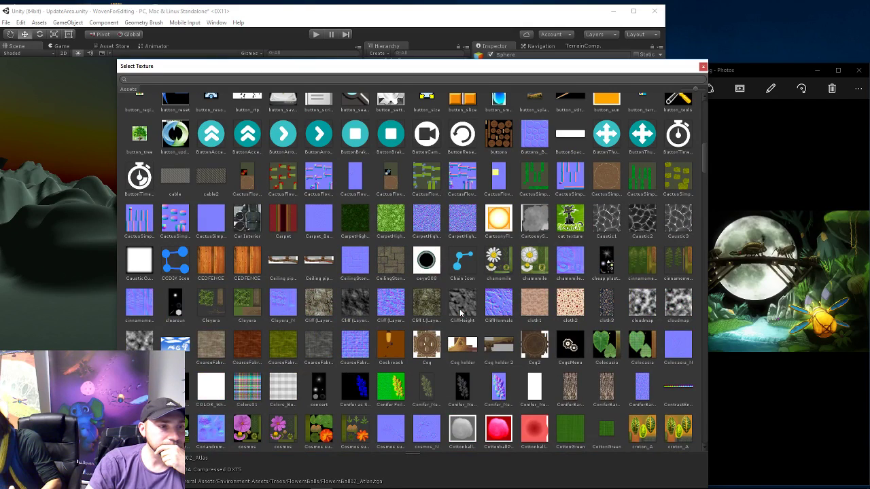
pyautogui.scroll(3, 460, 312)
pyautogui.scroll(1, 459, 312)
pyautogui.scroll(2, 460, 312)
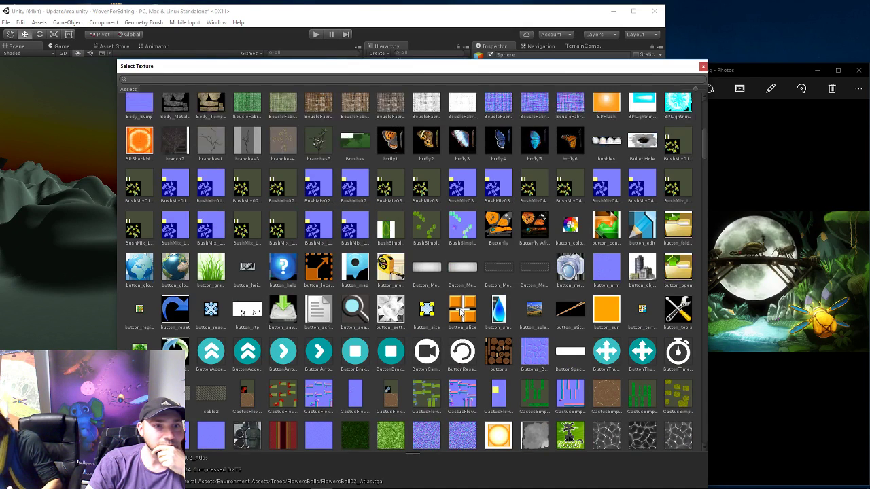
pyautogui.scroll(1, 460, 311)
pyautogui.scroll(3, 460, 312)
pyautogui.scroll(1, 475, 292)
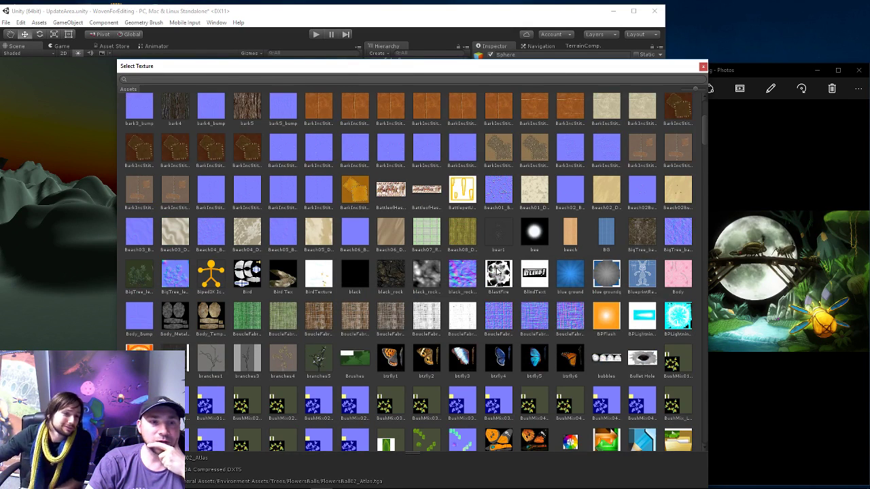
pyautogui.scroll(1, 497, 271)
pyautogui.scroll(1, 497, 271)
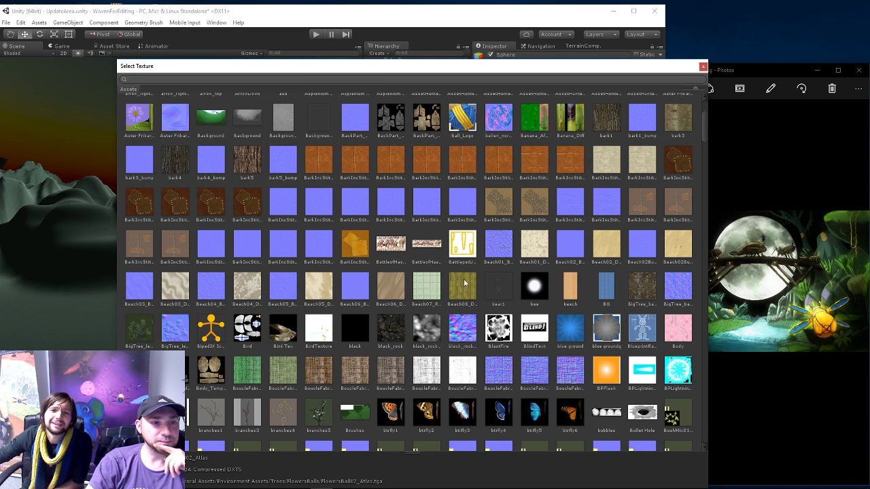
pyautogui.scroll(3, 416, 295)
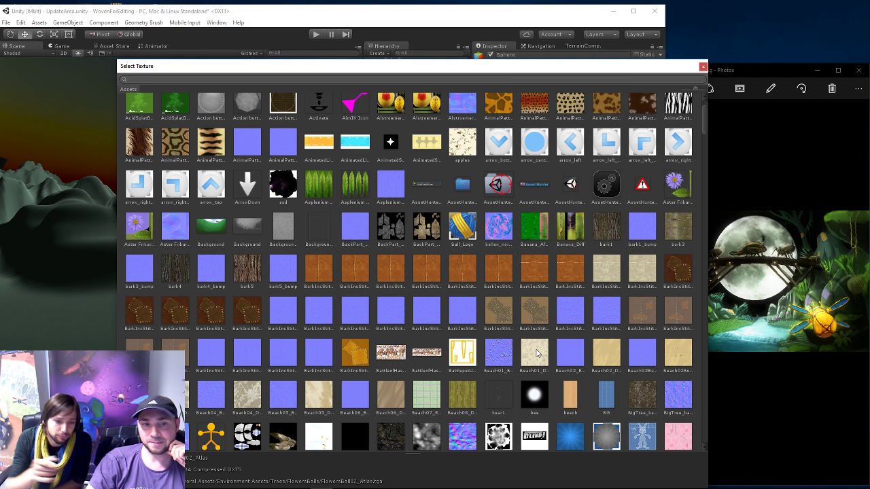
pyautogui.click(536, 352)
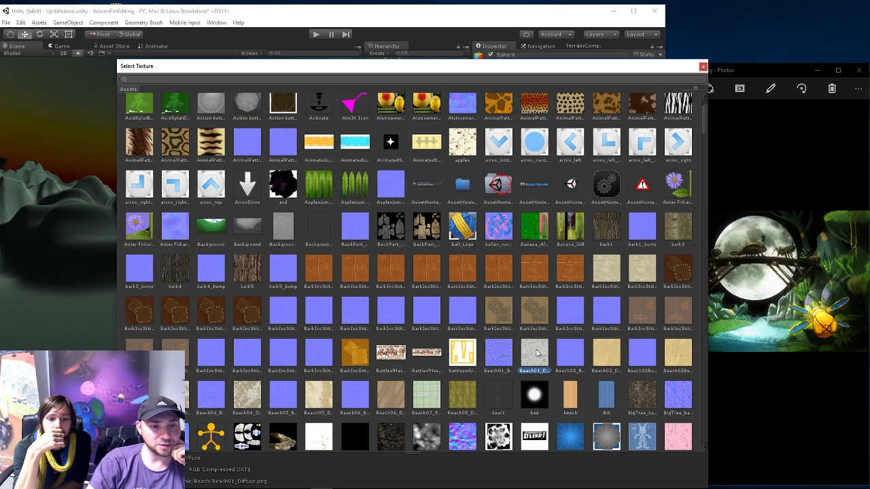
pyautogui.doubleClick(536, 351)
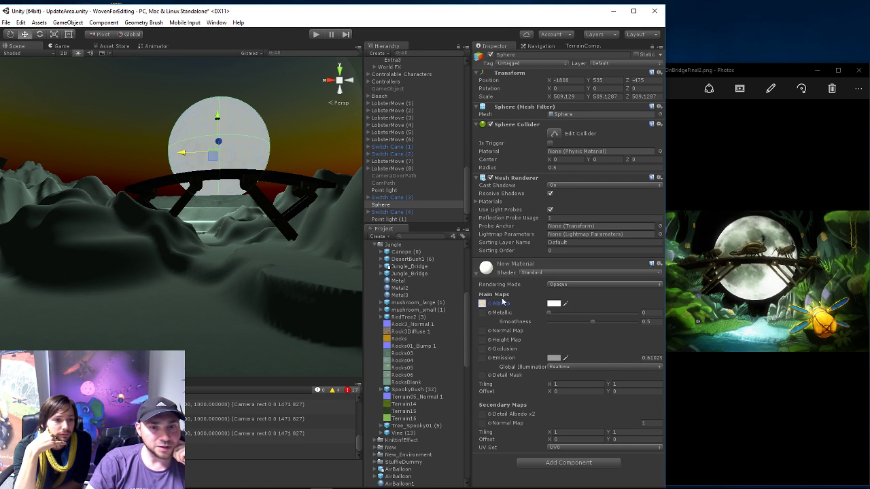
# - Frame the Sphere and set its material's Tiling X and Y to 9
pyautogui.doubleClick(382, 205)
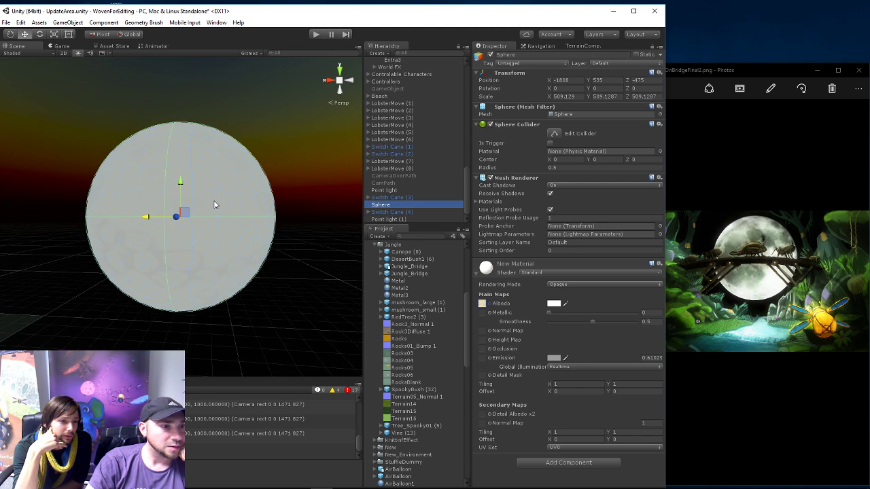
pyautogui.scroll(2, 171, 347)
pyautogui.scroll(-2, 185, 310)
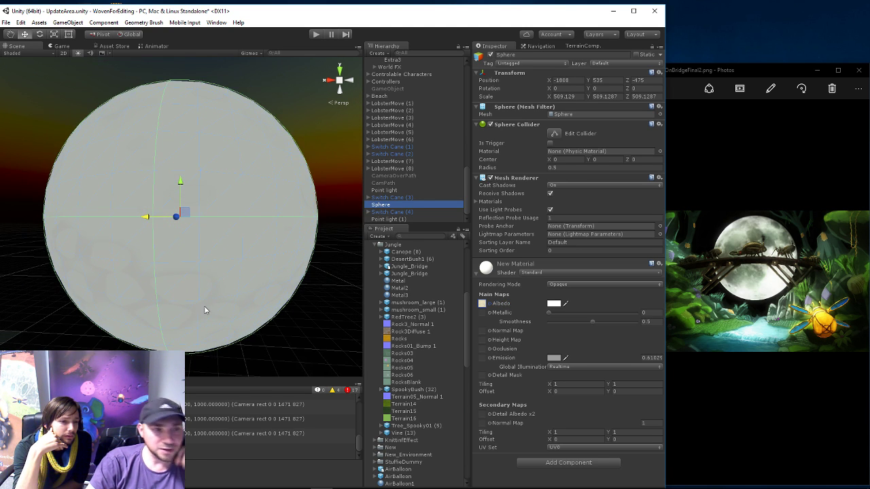
pyautogui.click(567, 383)
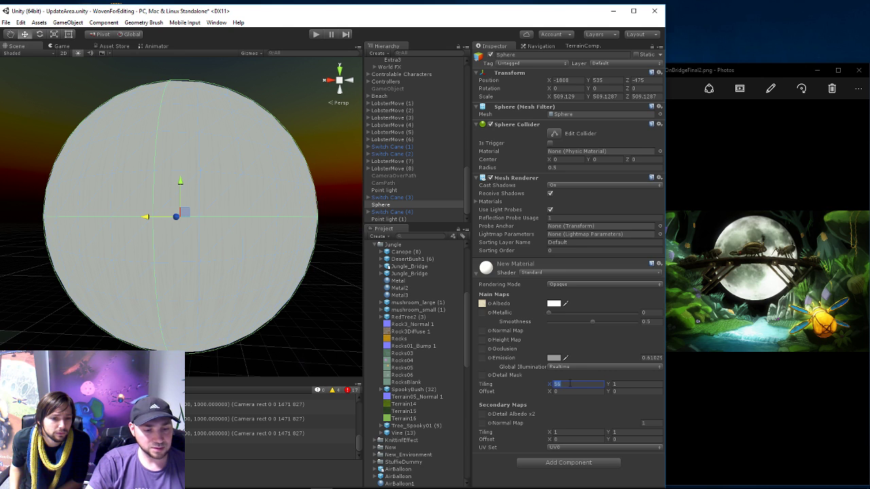
pyautogui.click(617, 385)
pyautogui.write('9')
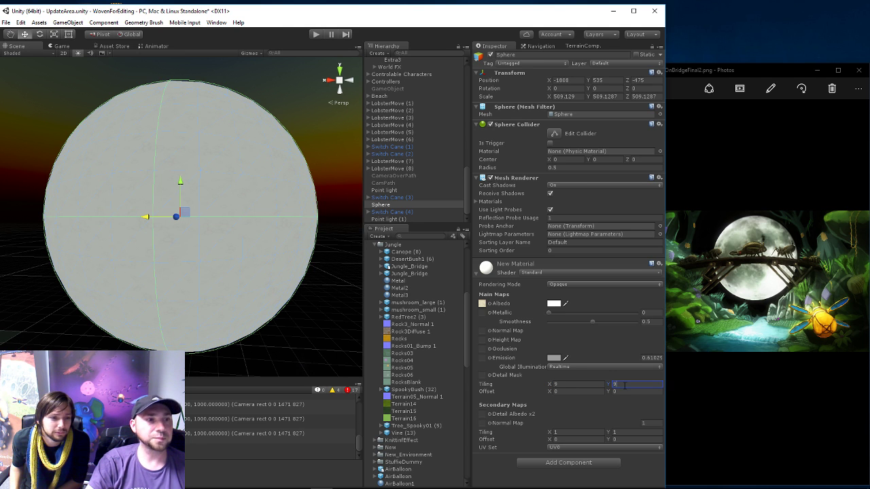
pyautogui.scroll(5, 221, 260)
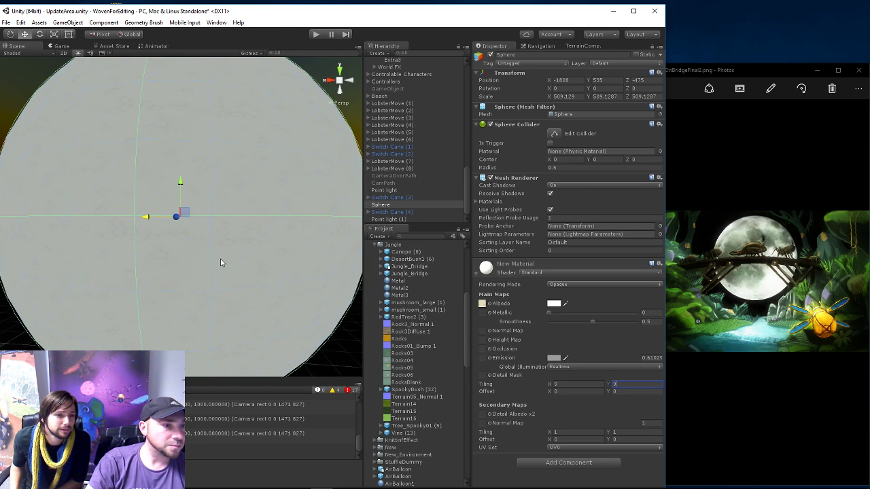
pyautogui.click(571, 384)
# - Dim the material's emission colour to a darker grey around 0.44 brightness
pyautogui.click(554, 358)
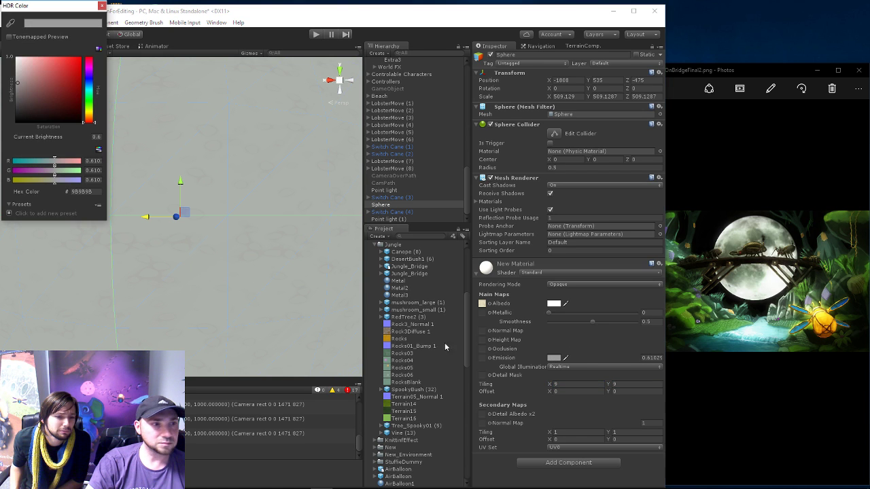
pyautogui.click(18, 96)
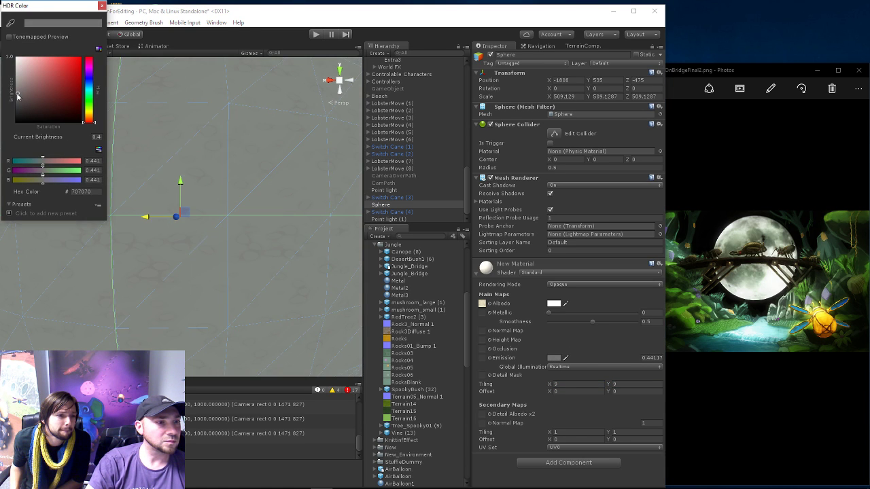
pyautogui.click(101, 8)
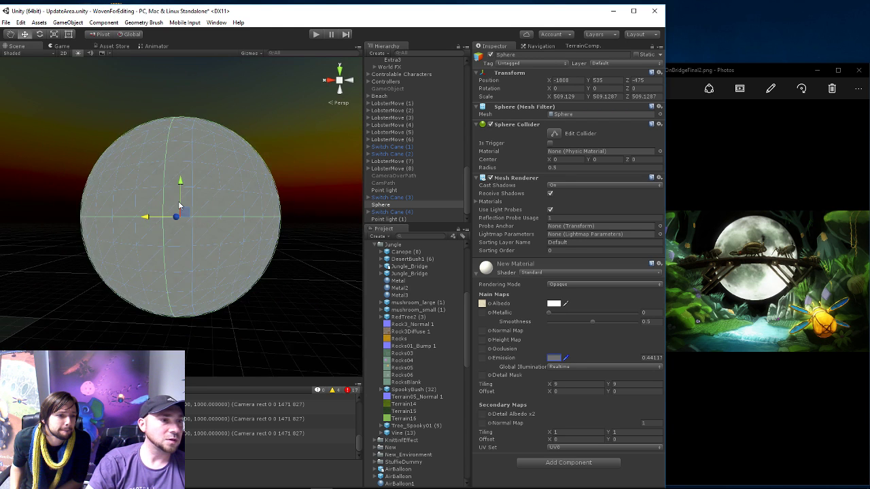
# - Zoom and pan the Scene view to frame the bridge and moon sphere closely
pyautogui.scroll(-10, 157, 239)
pyautogui.scroll(-2, 157, 239)
pyautogui.scroll(-2, 190, 234)
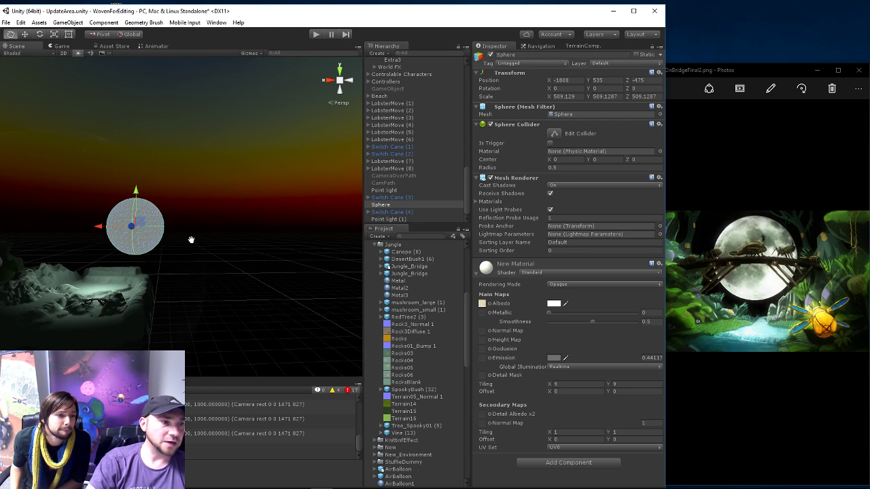
pyautogui.scroll(-2, 225, 217)
pyautogui.scroll(-2, 234, 217)
pyautogui.moveTo(239, 218); pyautogui.dragTo(206, 200, button='middle')
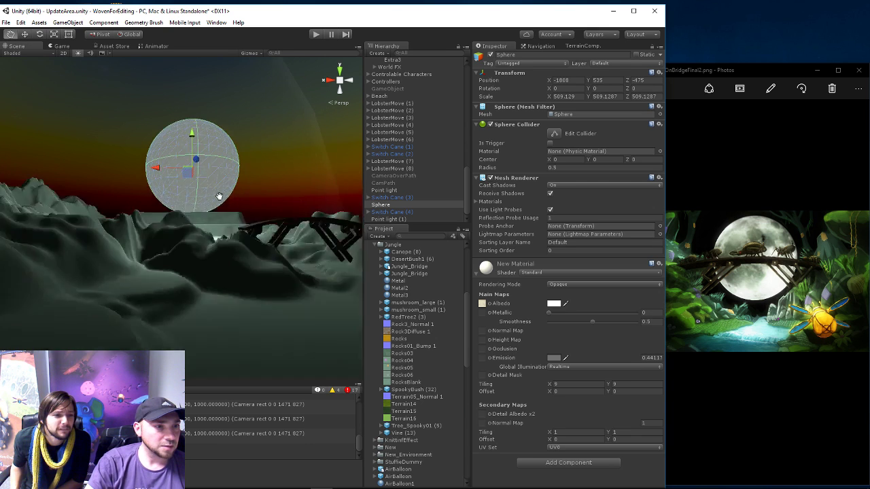
pyautogui.scroll(2, 205, 200)
pyautogui.scroll(2, 205, 200)
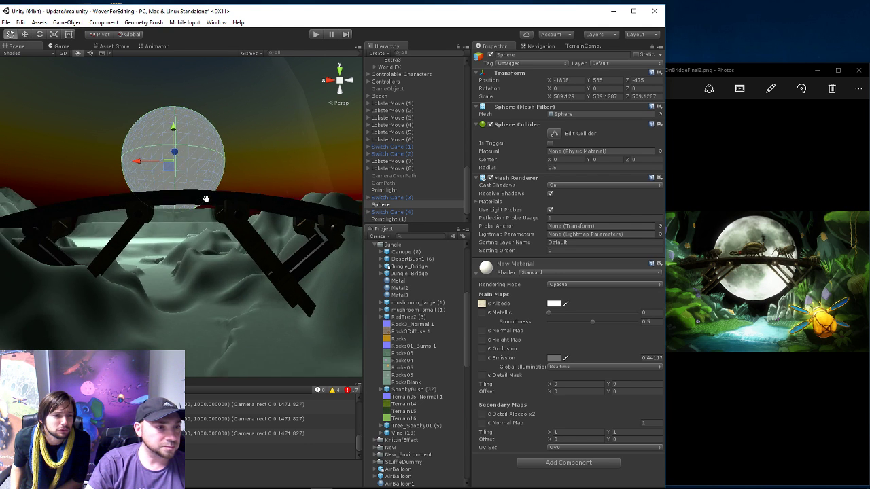
pyautogui.scroll(2, 206, 199)
pyautogui.scroll(2, 207, 199)
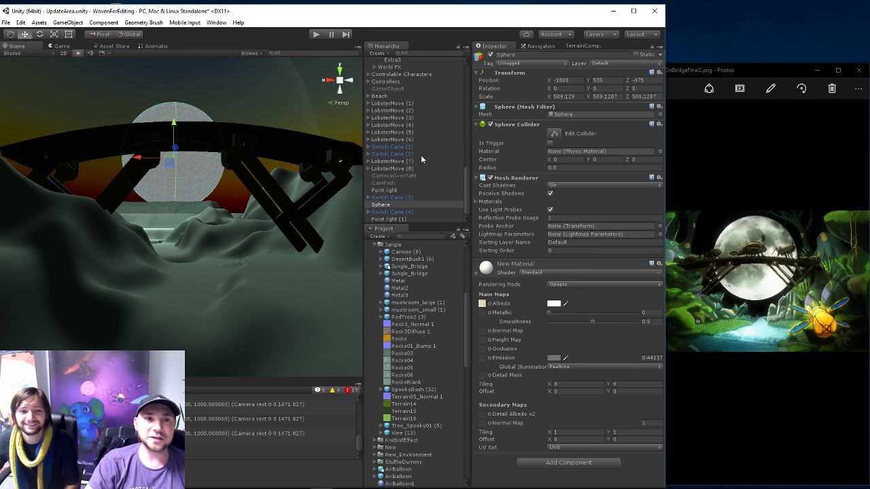
pyautogui.scroll(-5, 421, 155)
pyautogui.scroll(-5, 412, 157)
pyautogui.scroll(6, 376, 109)
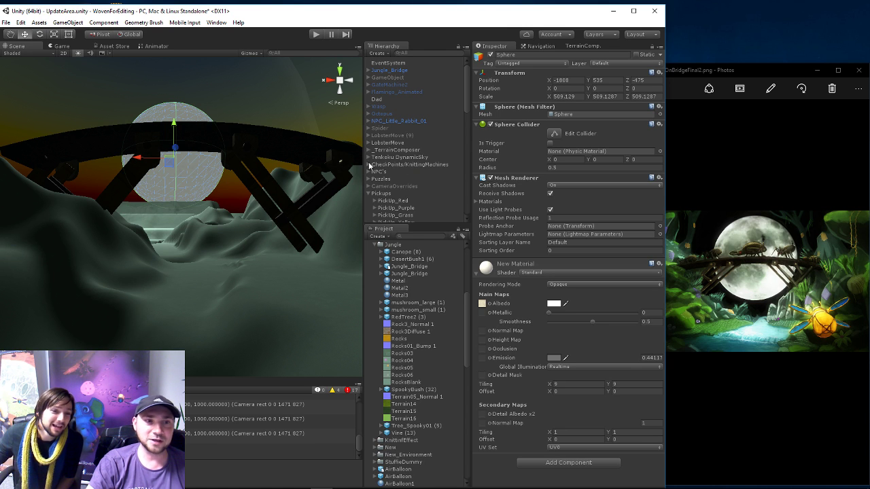
pyautogui.scroll(-3, 246, 209)
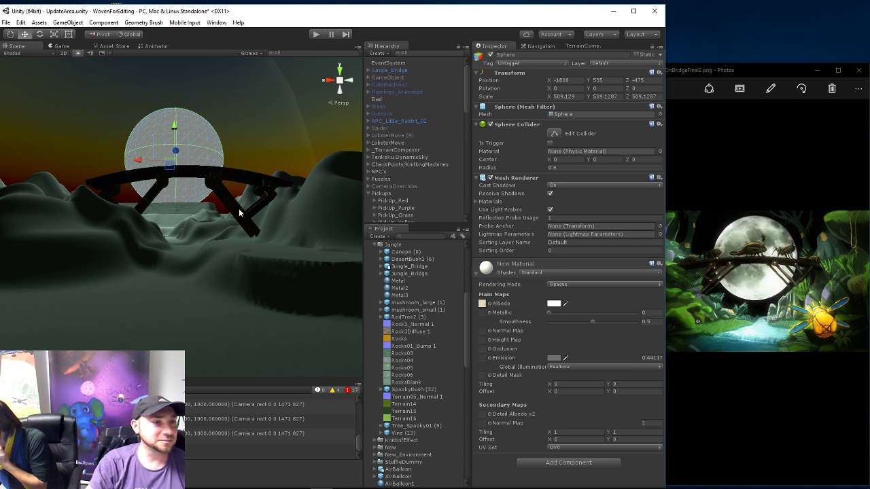
pyautogui.moveTo(221, 213)
pyautogui.mouseDown(button='middle')
pyautogui.moveTo(220, 203)
pyautogui.moveTo(221, 215)
pyautogui.mouseUp(button='middle')
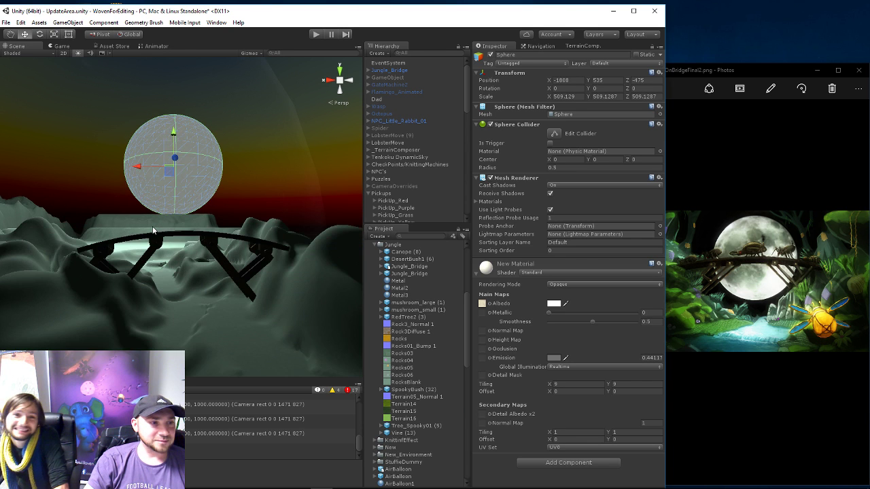
pyautogui.scroll(3, 155, 231)
pyautogui.scroll(3, 155, 231)
pyautogui.moveTo(155, 234); pyautogui.dragTo(153, 254, button='middle')
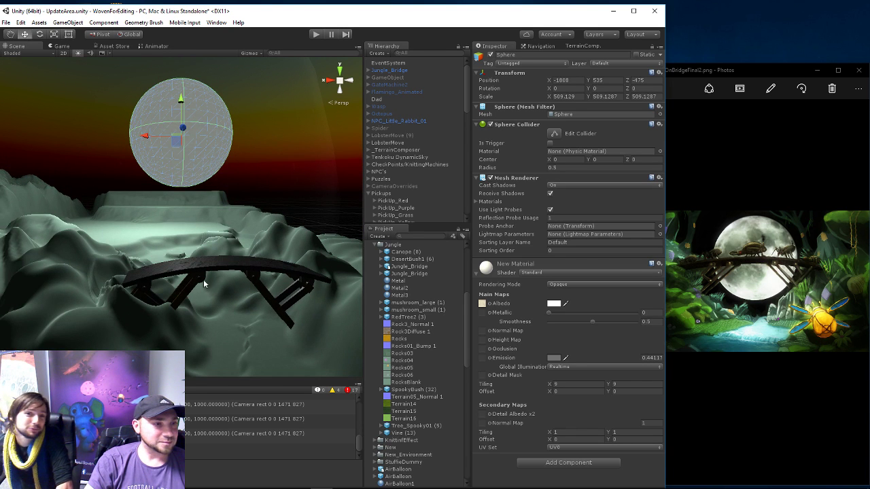
# - Select Extra-1 and set Raise/Lower Terrain with a round brush at opacity 42
pyautogui.click(128, 303)
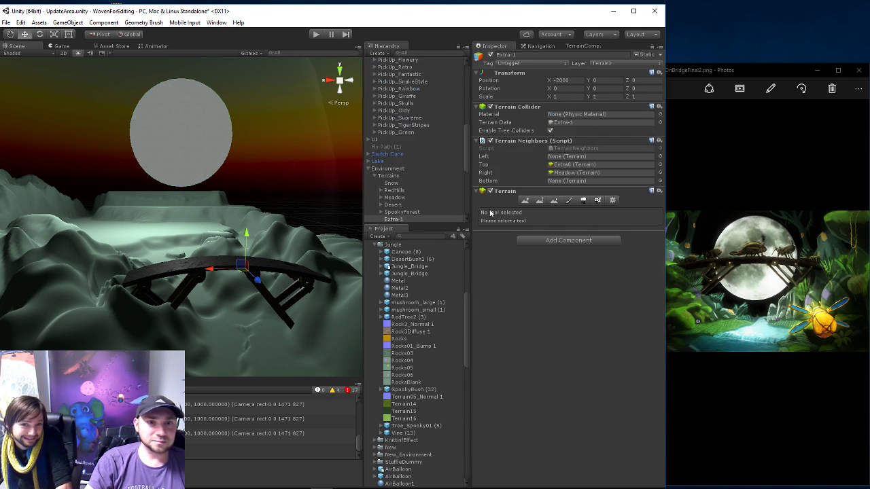
pyautogui.click(525, 201)
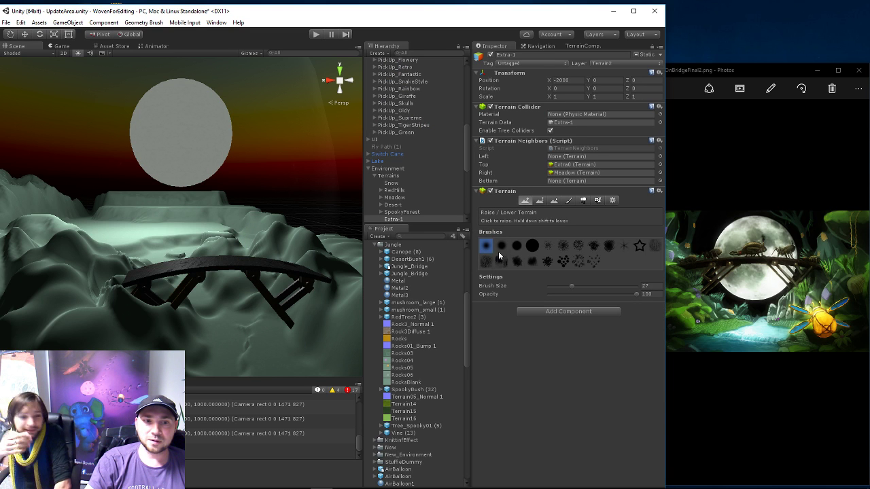
pyautogui.click(592, 245)
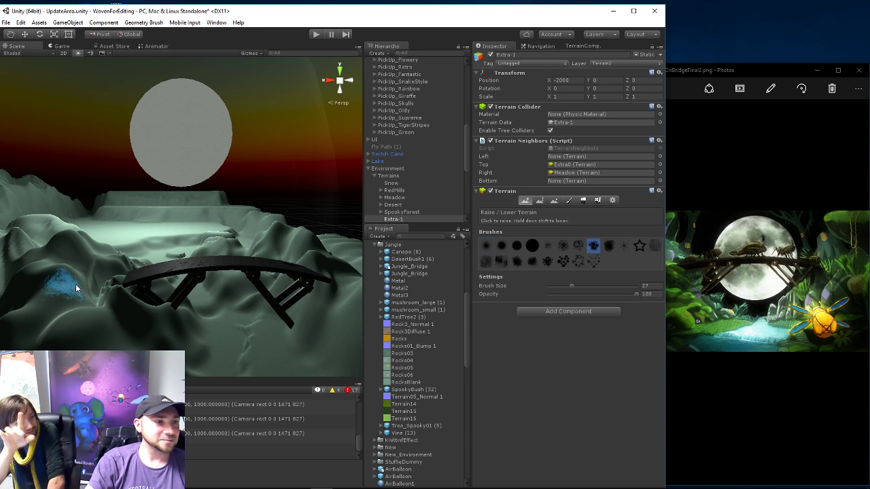
pyautogui.click(517, 245)
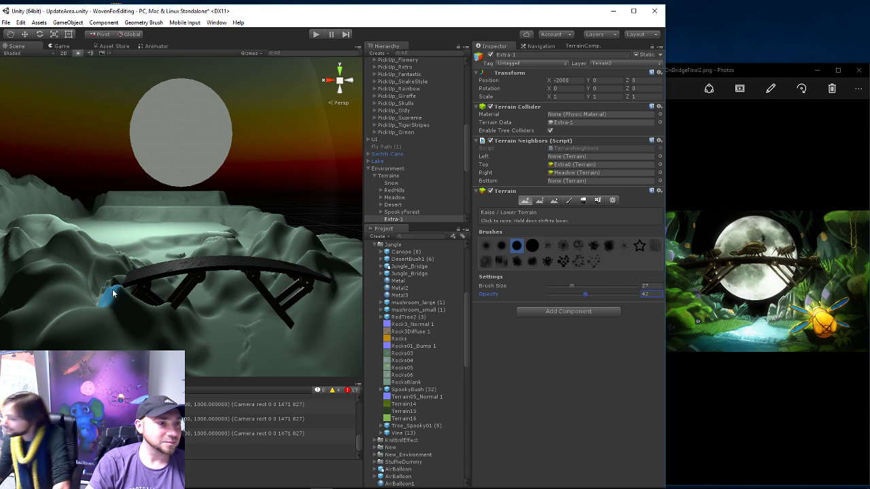
pyautogui.moveTo(116, 290); pyautogui.dragTo(121, 288)
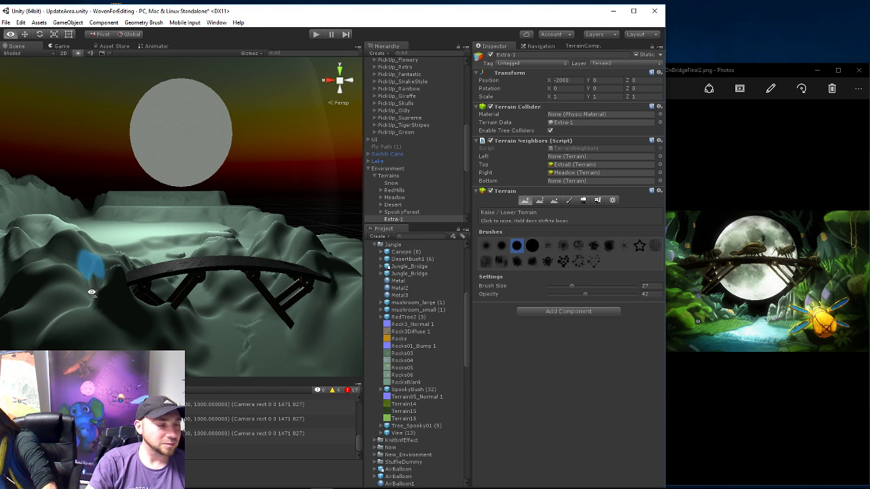
# - Raise mounds and a bump in the terrain beside the bridge's left end
pyautogui.scroll(5, 101, 282)
pyautogui.moveTo(102, 284); pyautogui.dragTo(155, 255, button='right')
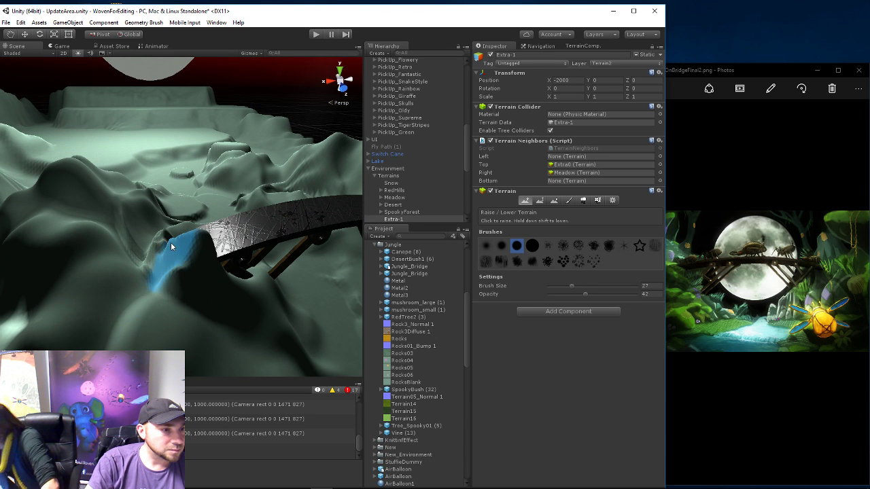
pyautogui.moveTo(170, 237); pyautogui.dragTo(187, 242)
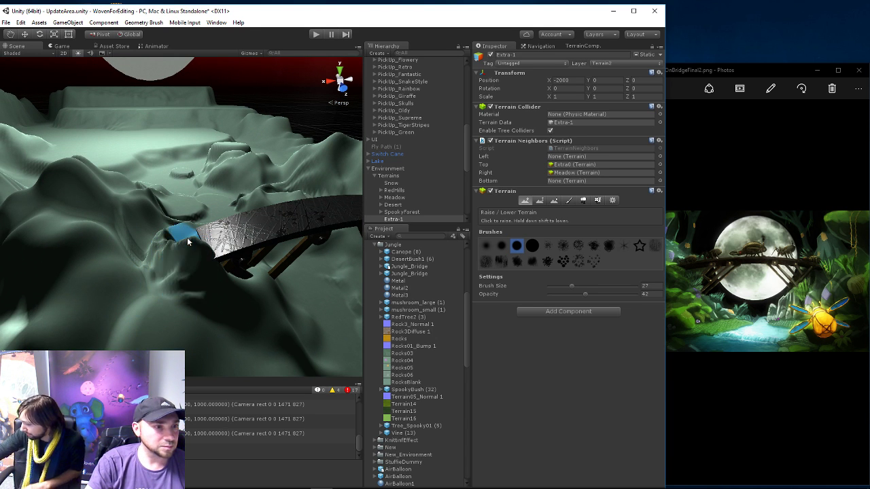
pyautogui.moveTo(187, 242); pyautogui.dragTo(189, 244)
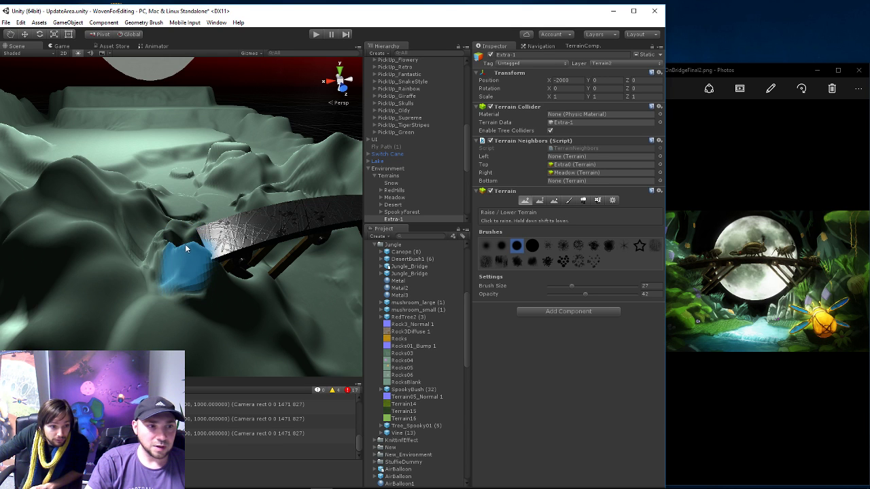
pyautogui.moveTo(190, 244); pyautogui.dragTo(169, 261, button='middle')
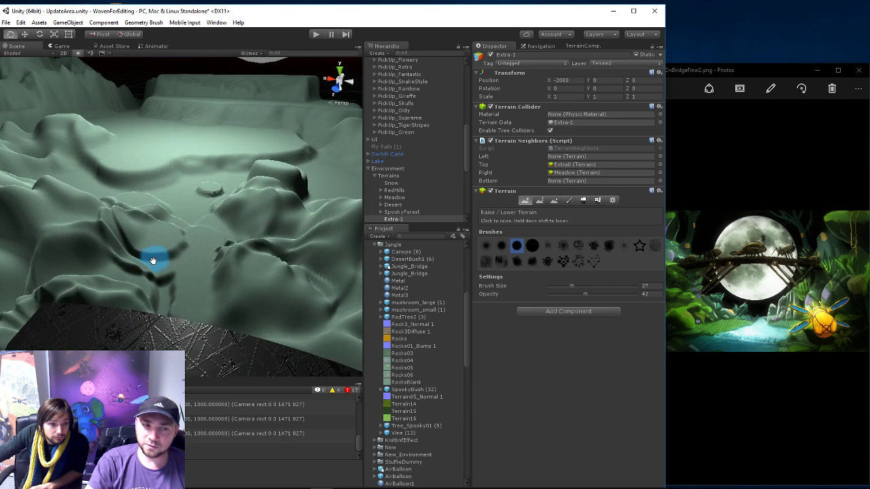
pyautogui.scroll(2, 169, 261)
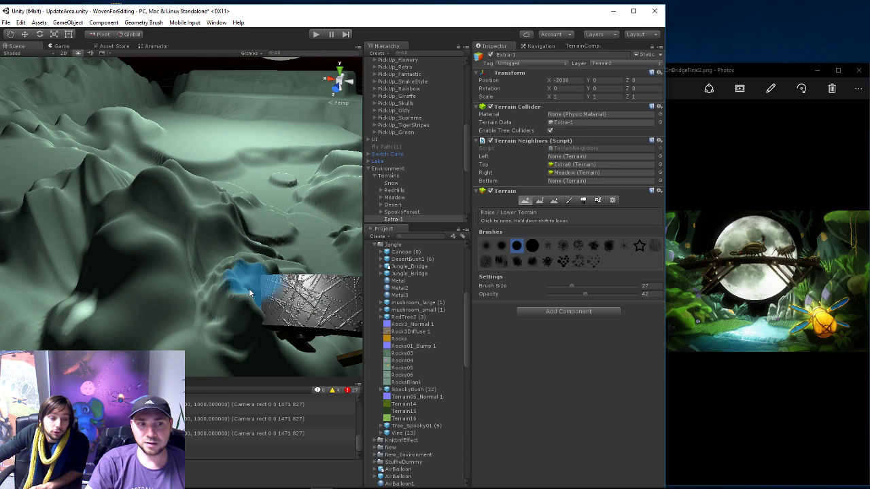
pyautogui.moveTo(250, 292)
pyautogui.mouseDown()
pyautogui.moveTo(264, 280)
pyautogui.moveTo(199, 273)
pyautogui.moveTo(207, 251)
pyautogui.moveTo(184, 243)
pyautogui.mouseUp()
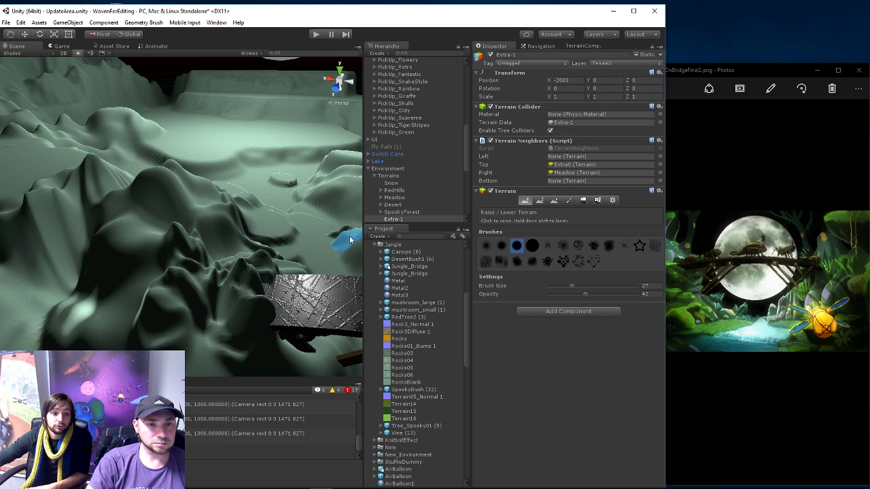
# - Flatten the raised block beside the bridge with the Paint Height tool
pyautogui.click(540, 201)
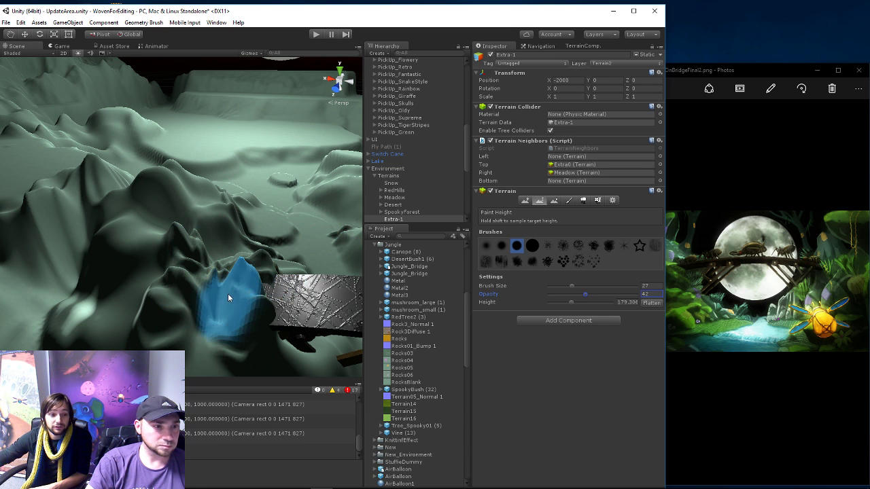
pyautogui.moveTo(242, 288); pyautogui.dragTo(212, 285)
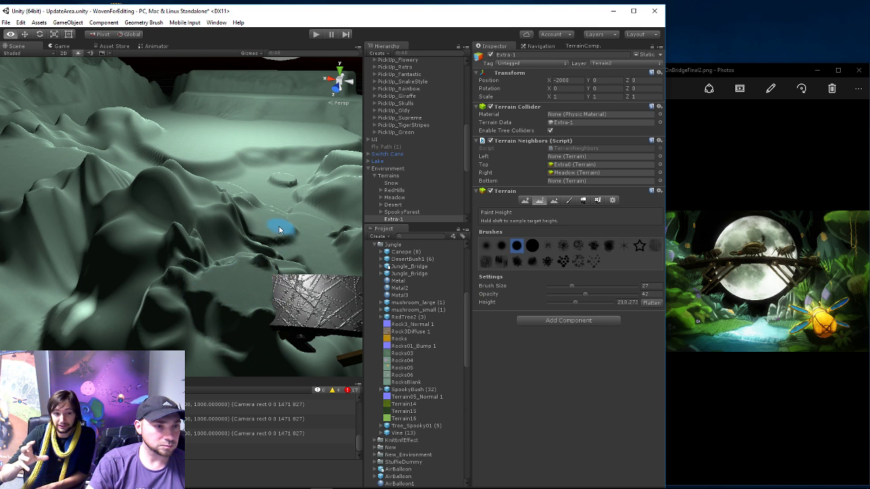
pyautogui.scroll(5, 212, 265)
pyautogui.moveTo(202, 231)
pyautogui.mouseDown(button='middle')
pyautogui.moveTo(132, 209)
pyautogui.moveTo(223, 216)
pyautogui.mouseUp(button='middle')
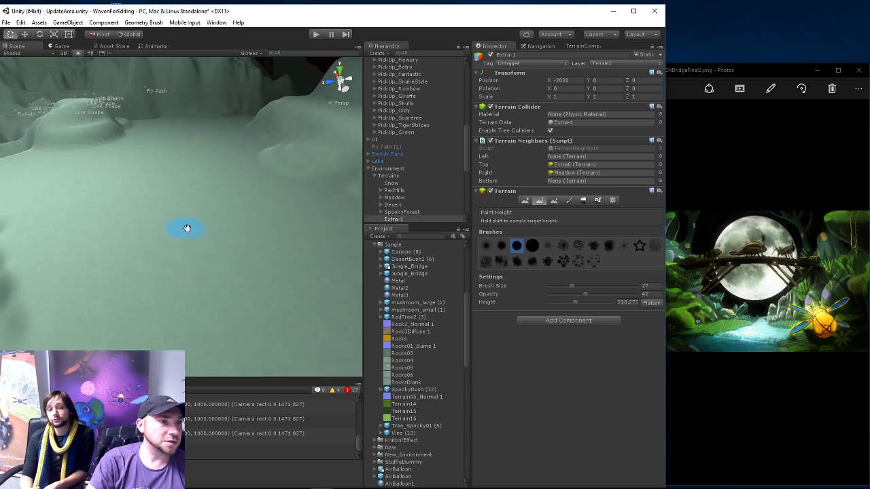
pyautogui.scroll(-5, 251, 230)
pyautogui.moveTo(112, 231); pyautogui.dragTo(128, 201, button='middle')
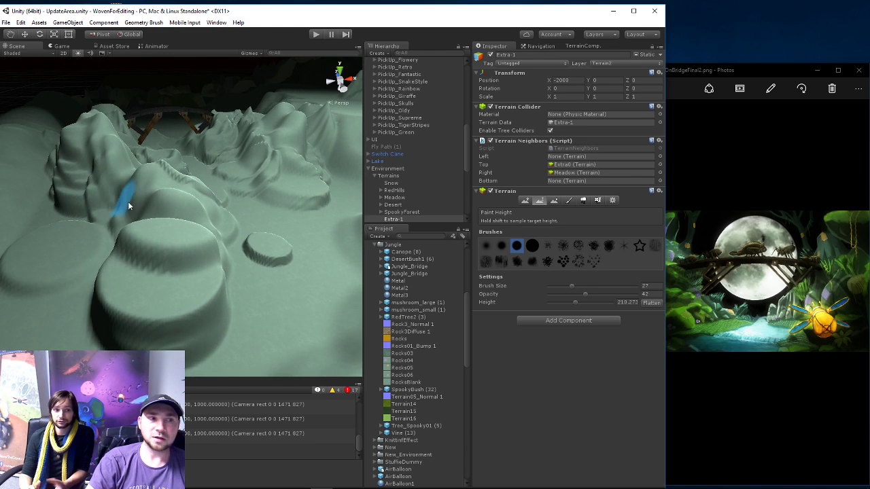
pyautogui.scroll(3, 151, 210)
pyautogui.scroll(5, 150, 208)
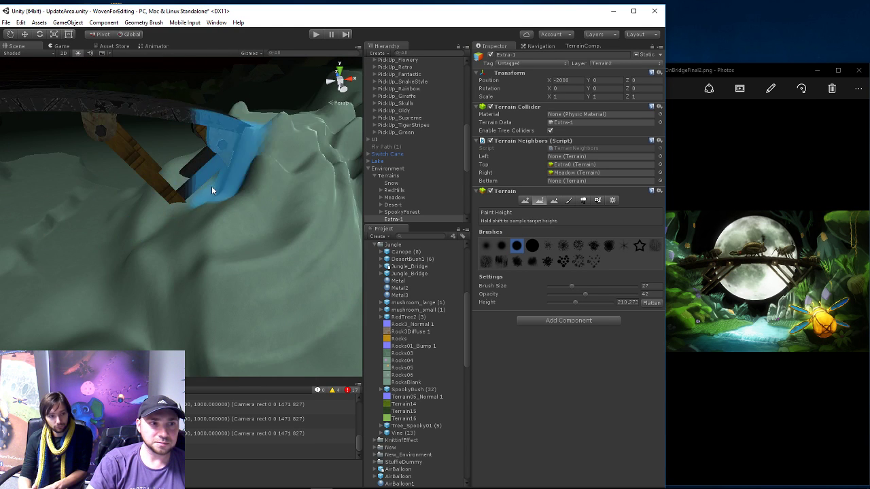
pyautogui.scroll(-3, 212, 187)
pyautogui.moveTo(252, 179); pyautogui.dragTo(265, 221)
# - Sample nearby ground heights and flatten plateaus near and below the bridge, ending at target height 179.715
pyautogui.keyDown('shift'); pyautogui.click(265, 195); pyautogui.keyUp('shift')
pyautogui.keyDown('shift'); pyautogui.click(267, 205); pyautogui.keyUp('shift')
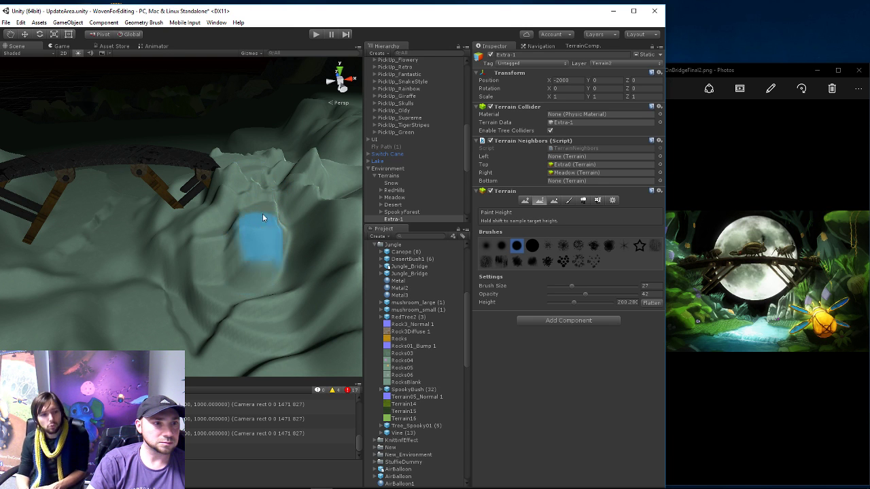
pyautogui.keyDown('shift'); pyautogui.click(262, 186); pyautogui.keyUp('shift')
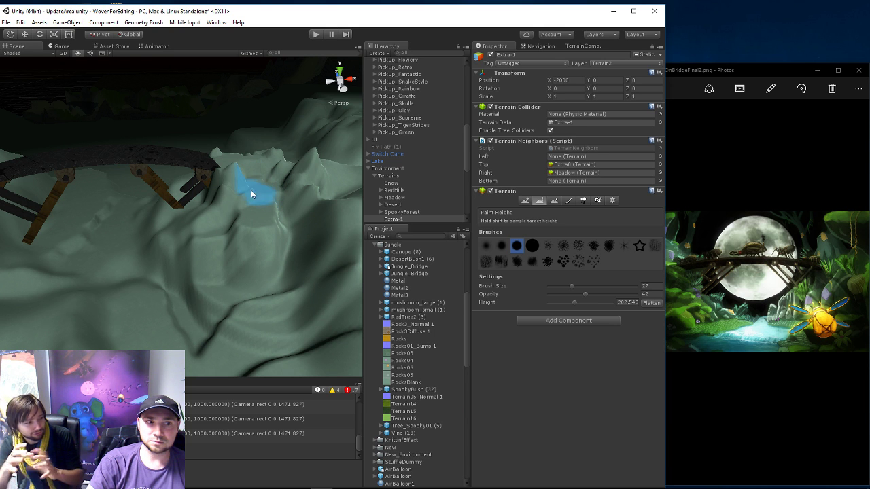
pyautogui.keyDown('shift'); pyautogui.click(245, 187); pyautogui.keyUp('shift')
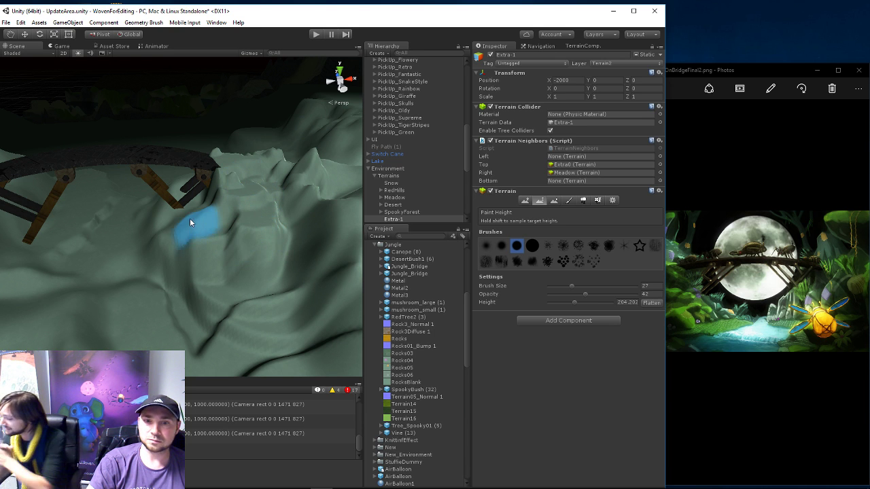
pyautogui.keyDown('shift'); pyautogui.click(171, 248); pyautogui.keyUp('shift')
pyautogui.moveTo(224, 257)
pyautogui.mouseDown()
pyautogui.moveTo(280, 263)
pyautogui.moveTo(244, 293)
pyautogui.moveTo(219, 331)
pyautogui.mouseUp()
pyautogui.keyDown('shift'); pyautogui.click(253, 261); pyautogui.keyUp('shift')
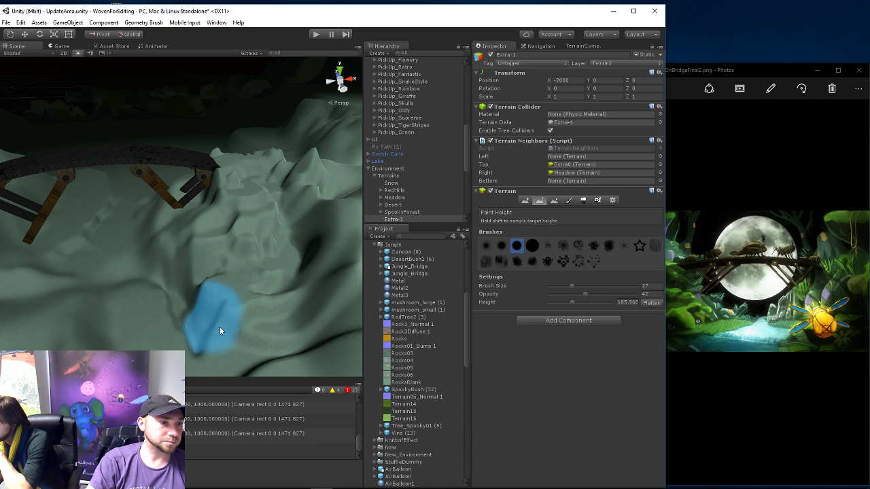
pyautogui.moveTo(219, 331); pyautogui.dragTo(299, 343)
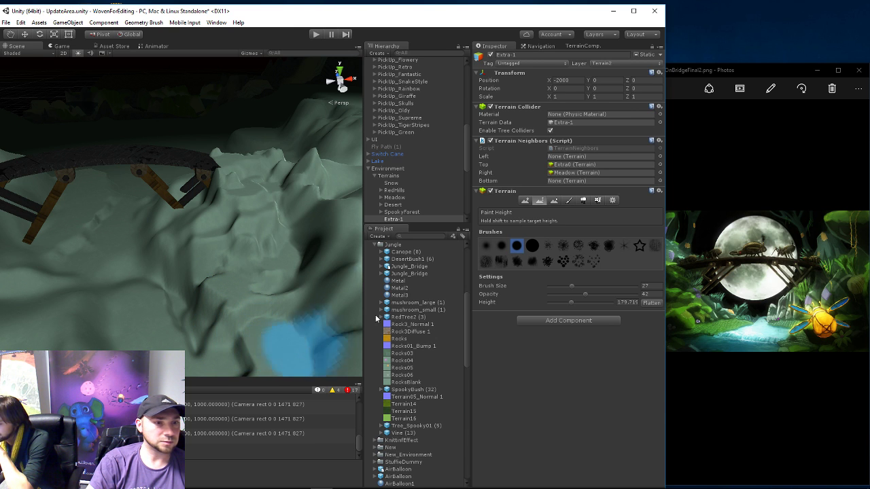
# - Smooth the stepped terrain below and beside the bridge with Smooth Height at brush size 38
pyautogui.click(554, 201)
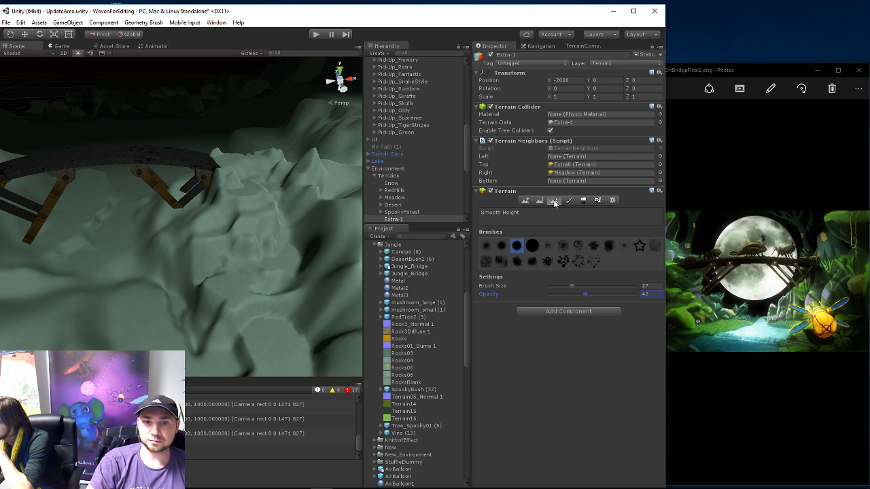
pyautogui.moveTo(288, 340); pyautogui.dragTo(246, 303)
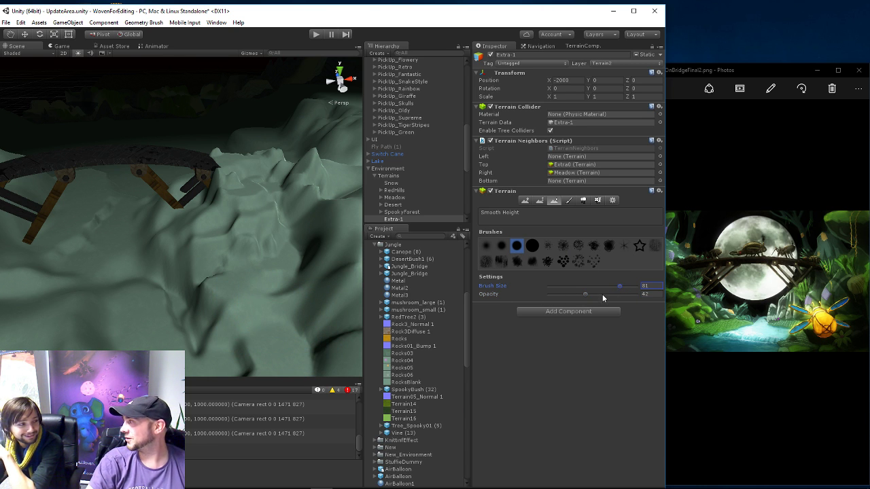
pyautogui.moveTo(269, 315); pyautogui.dragTo(269, 231)
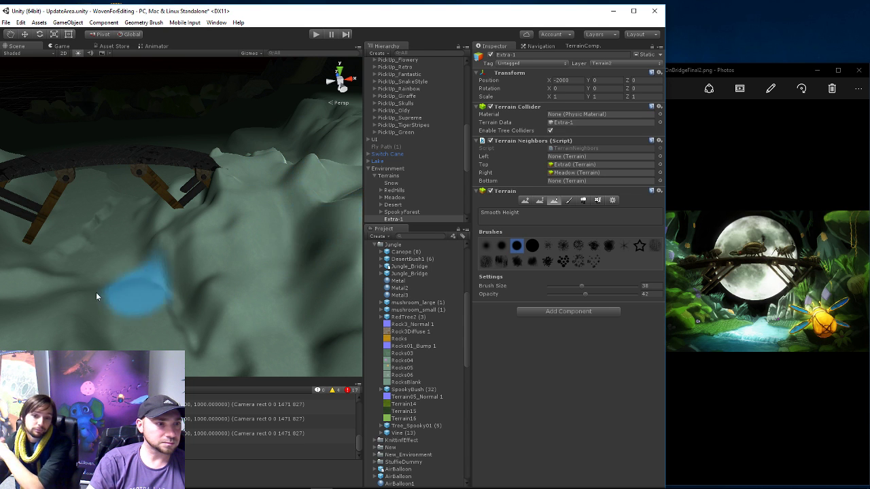
pyautogui.scroll(-5, 298, 292)
pyautogui.scroll(-5, 219, 306)
pyautogui.moveTo(219, 306)
pyautogui.mouseDown(button='middle')
pyautogui.moveTo(253, 282)
pyautogui.moveTo(258, 316)
pyautogui.mouseUp(button='middle')
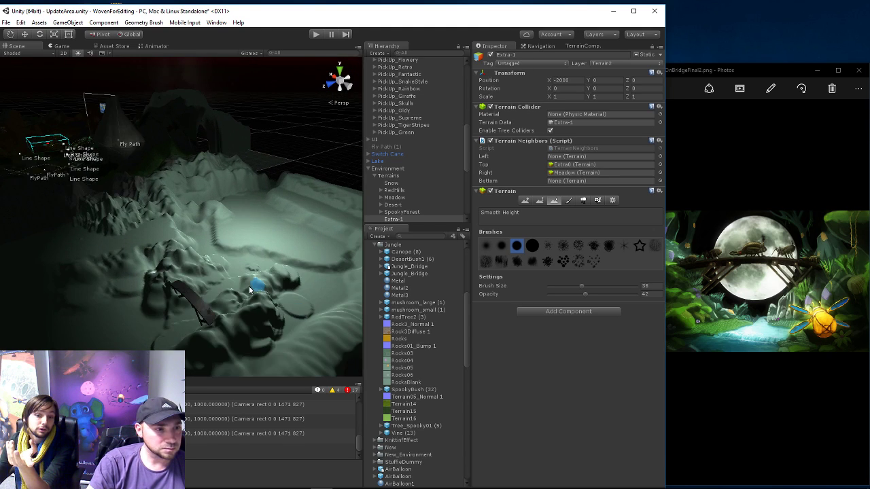
pyautogui.scroll(2, 258, 316)
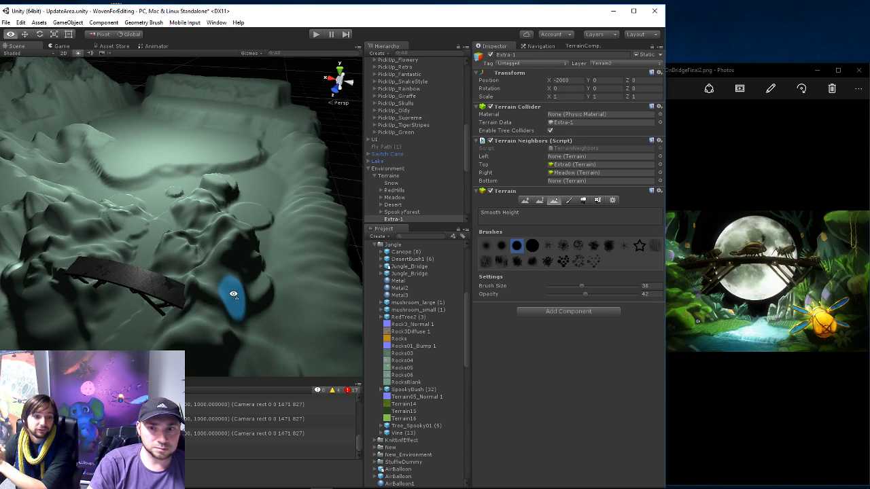
pyautogui.scroll(5, 229, 294)
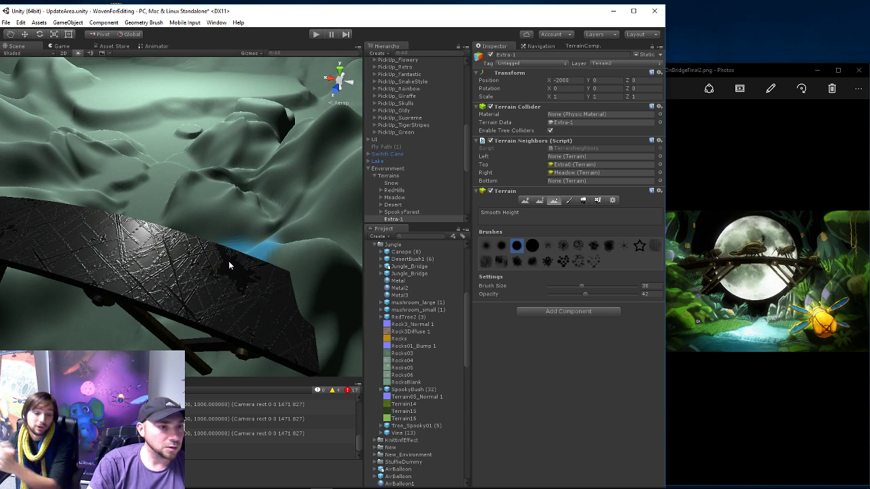
pyautogui.scroll(-2, 224, 263)
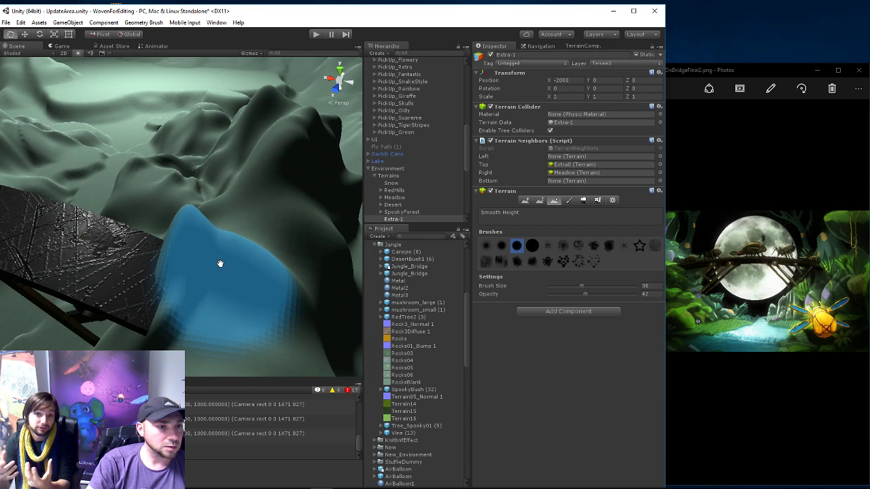
pyautogui.scroll(-2, 245, 262)
# - Sample a ground height with Paint Height and flatten the patch beside the bridge
pyautogui.click(538, 201)
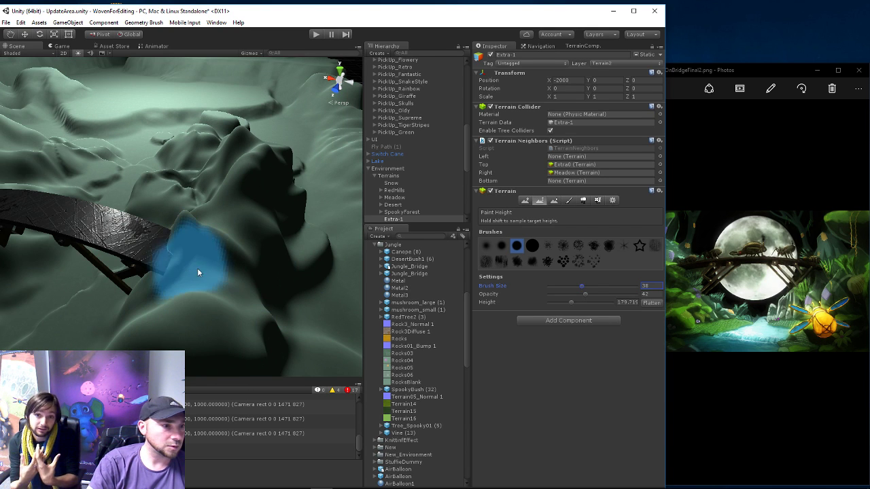
pyautogui.keyDown('shift'); pyautogui.click(184, 259); pyautogui.keyUp('shift')
pyautogui.moveTo(183, 258); pyautogui.dragTo(198, 246)
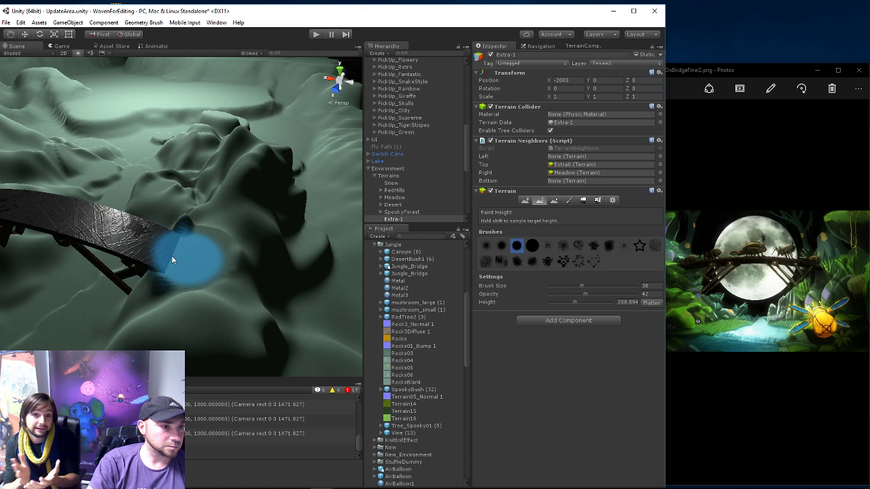
pyautogui.keyDown('shift'); pyautogui.click(172, 256); pyautogui.keyUp('shift')
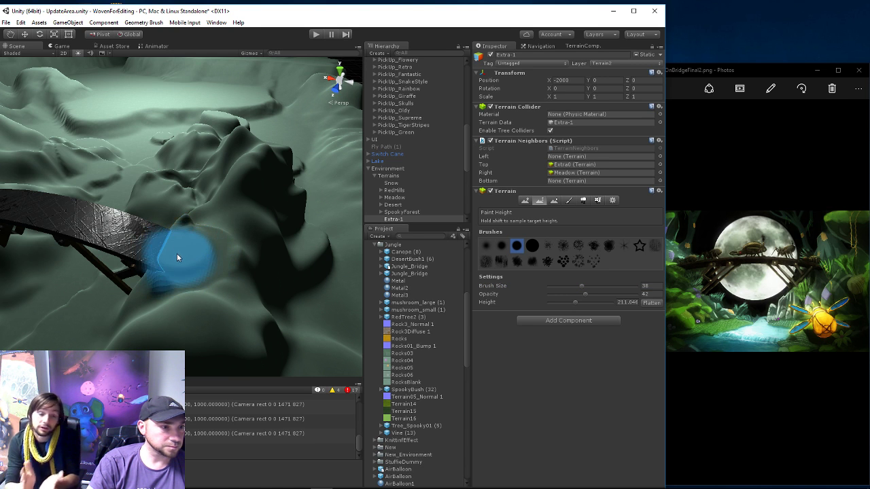
pyautogui.keyDown('shift'); pyautogui.click(177, 254); pyautogui.keyUp('shift')
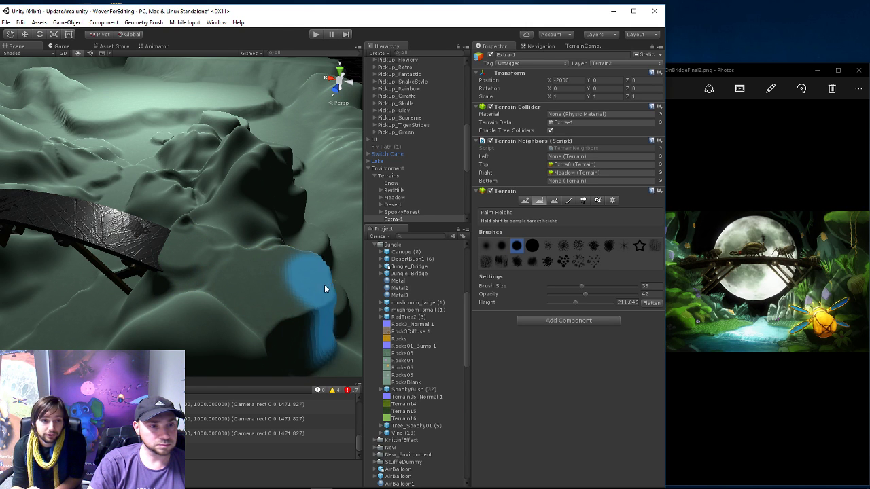
# - Sample descending heights down the rocky outcrop and flatten a lower plateau at its base
pyautogui.scroll(5, 302, 299)
pyautogui.moveTo(301, 299); pyautogui.dragTo(186, 165, button='middle')
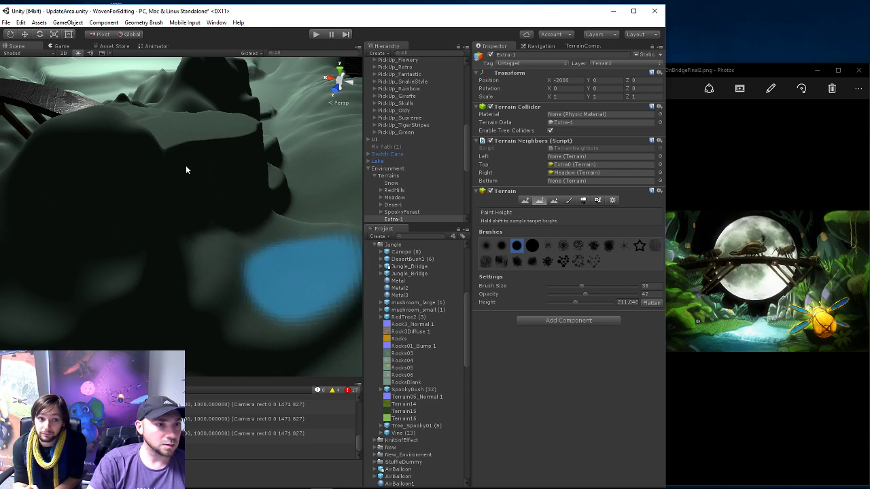
pyautogui.keyDown('shift'); pyautogui.click(231, 147); pyautogui.keyUp('shift')
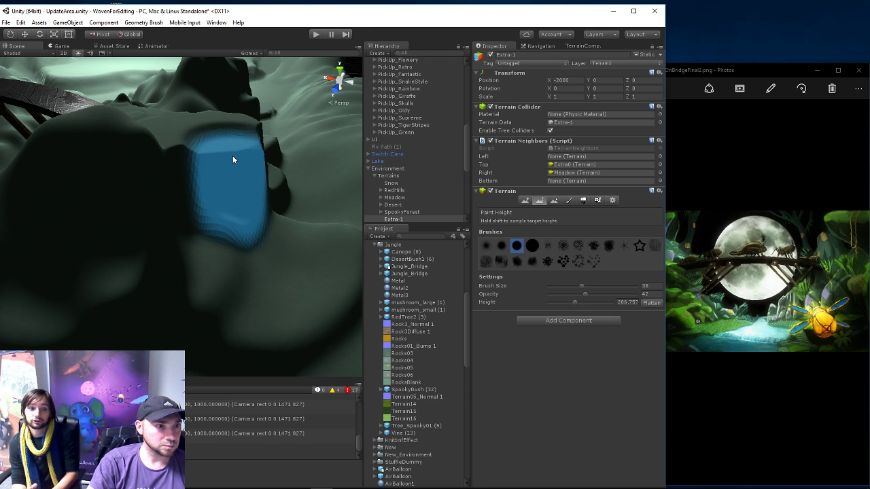
pyautogui.keyDown('shift'); pyautogui.click(231, 175); pyautogui.keyUp('shift')
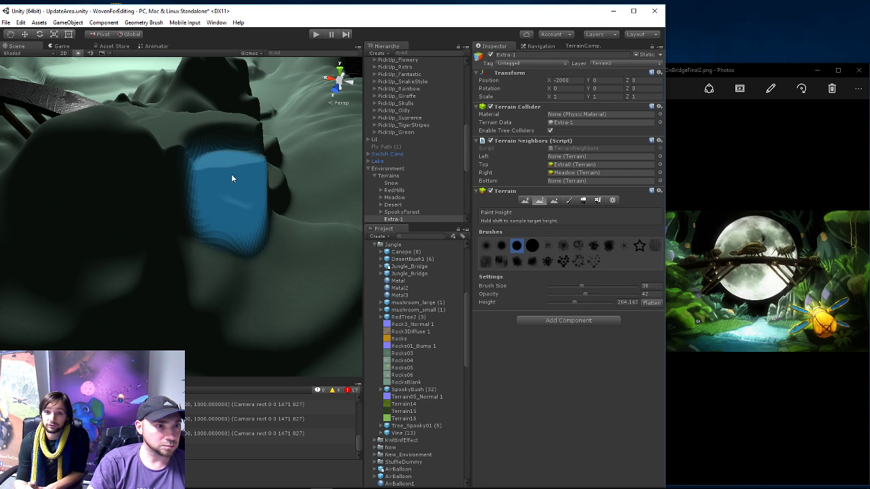
pyautogui.keyDown('shift'); pyautogui.click(217, 220); pyautogui.keyUp('shift')
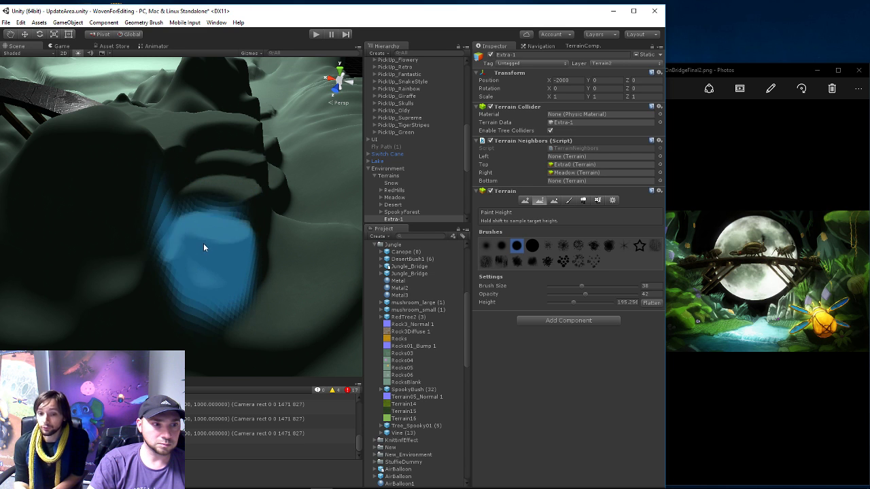
pyautogui.keyDown('shift'); pyautogui.click(169, 275); pyautogui.keyUp('shift')
pyautogui.moveTo(169, 275); pyautogui.dragTo(160, 275)
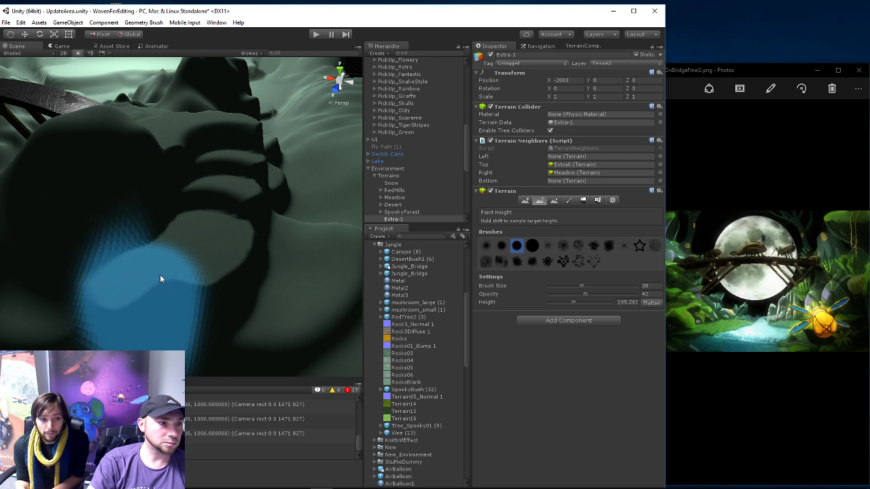
# - Flatten terrain down from the outcrop, then sample lower heights, ending at target 179.785
pyautogui.keyDown('shift'); pyautogui.click(214, 137); pyautogui.keyUp('shift')
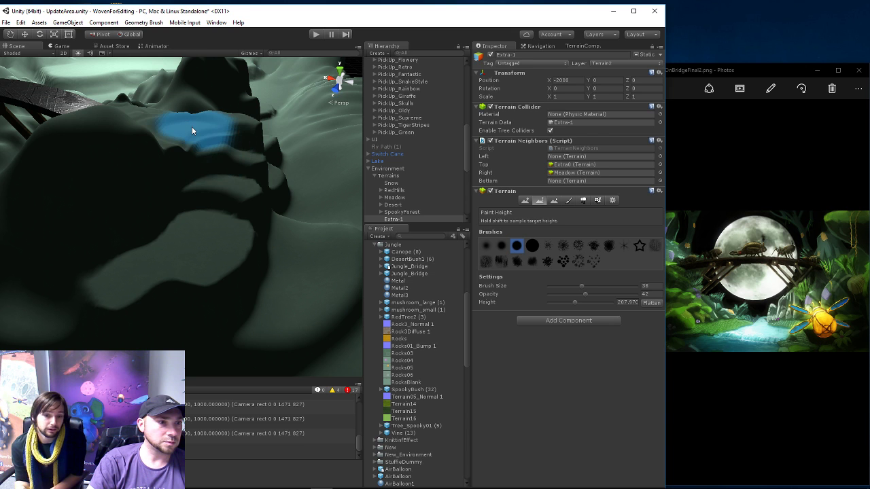
pyautogui.keyDown('shift'); pyautogui.click(222, 165); pyautogui.keyUp('shift')
pyautogui.moveTo(218, 184); pyautogui.dragTo(156, 288)
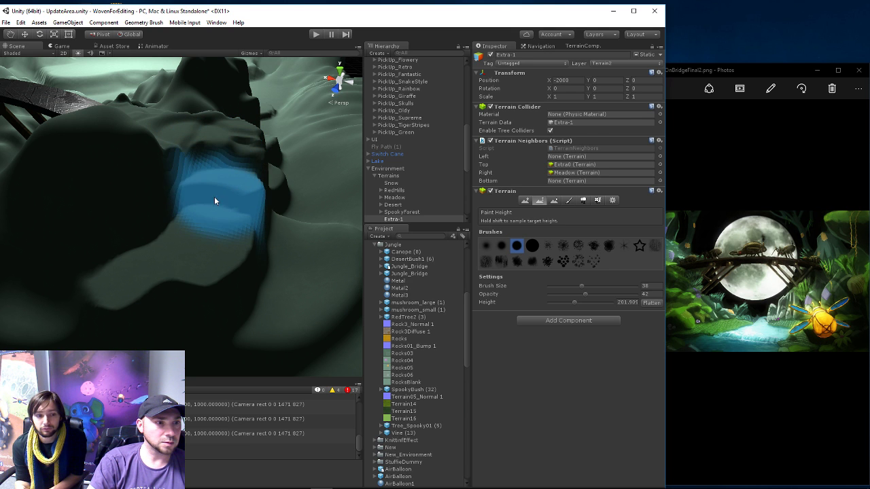
pyautogui.scroll(-2, 160, 282)
pyautogui.scroll(-3, 194, 265)
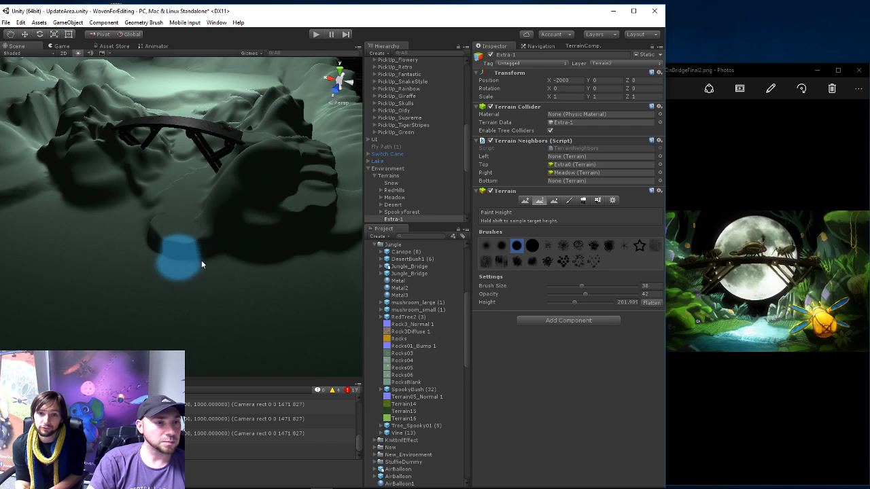
pyautogui.keyDown('shift'); pyautogui.click(310, 214); pyautogui.keyUp('shift')
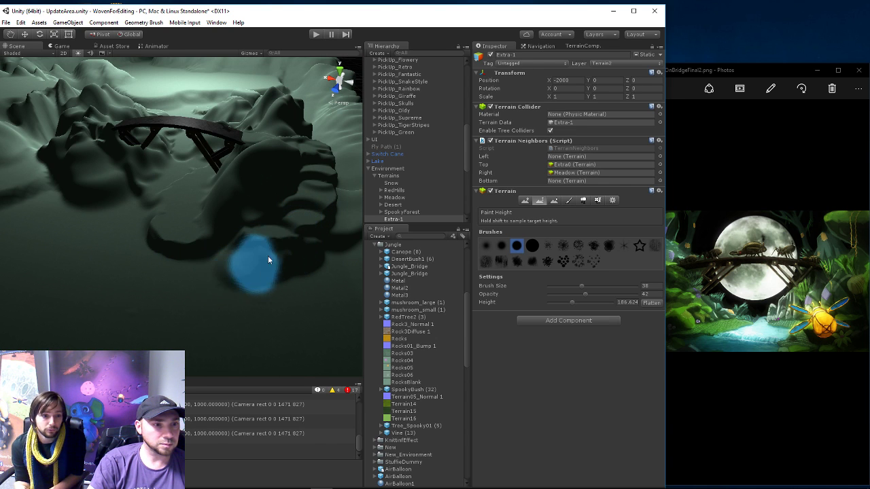
pyautogui.keyDown('shift'); pyautogui.click(284, 262); pyautogui.keyUp('shift')
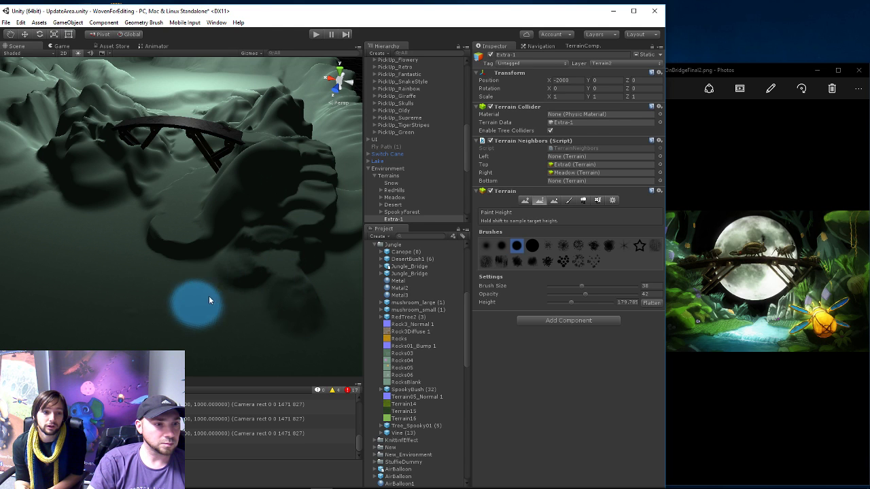
# - Smooth the flattened rock ledges in front of the bridge into rounded slopes with Smooth Height
pyautogui.click(554, 200)
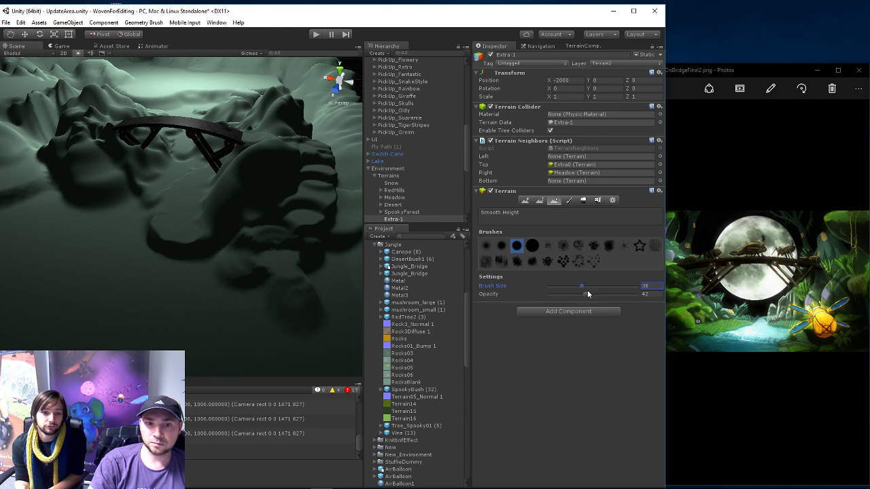
pyautogui.moveTo(246, 251)
pyautogui.mouseDown()
pyautogui.moveTo(309, 215)
pyautogui.moveTo(277, 263)
pyautogui.moveTo(317, 165)
pyautogui.moveTo(311, 204)
pyautogui.moveTo(271, 237)
pyautogui.moveTo(307, 189)
pyautogui.moveTo(302, 155)
pyautogui.moveTo(271, 271)
pyautogui.moveTo(291, 303)
pyautogui.moveTo(233, 245)
pyautogui.moveTo(240, 242)
pyautogui.moveTo(241, 262)
pyautogui.moveTo(311, 210)
pyautogui.moveTo(316, 146)
pyautogui.moveTo(257, 148)
pyautogui.mouseUp()
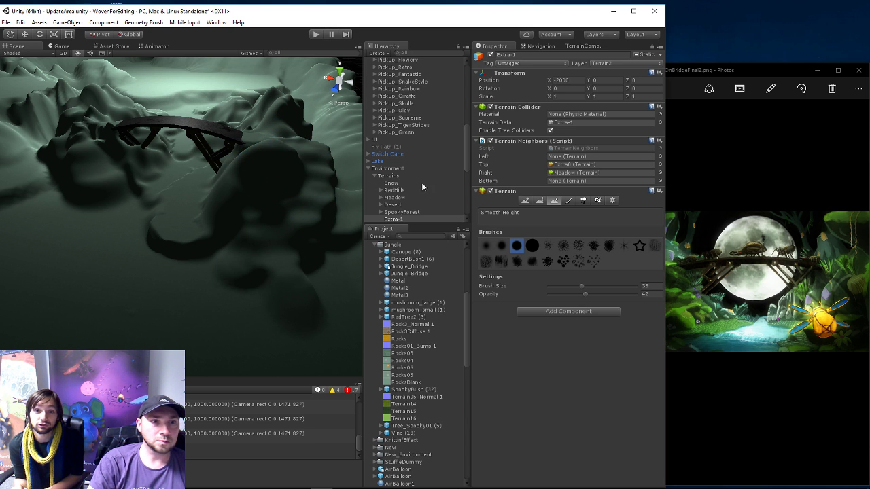
pyautogui.scroll(5, 376, 128)
pyautogui.scroll(5, 375, 128)
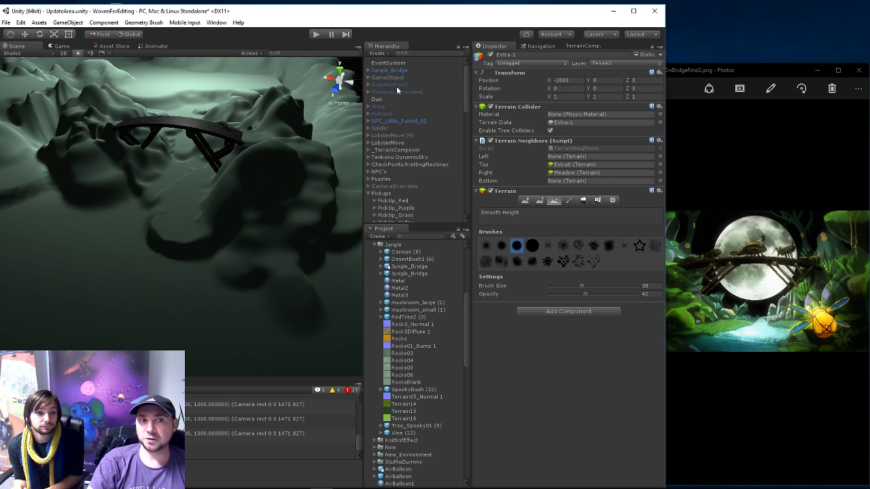
# - Activate the Spider and move it onto the Jungle_Bridge at position -1773.2, 214, 644.6
pyautogui.click(378, 129)
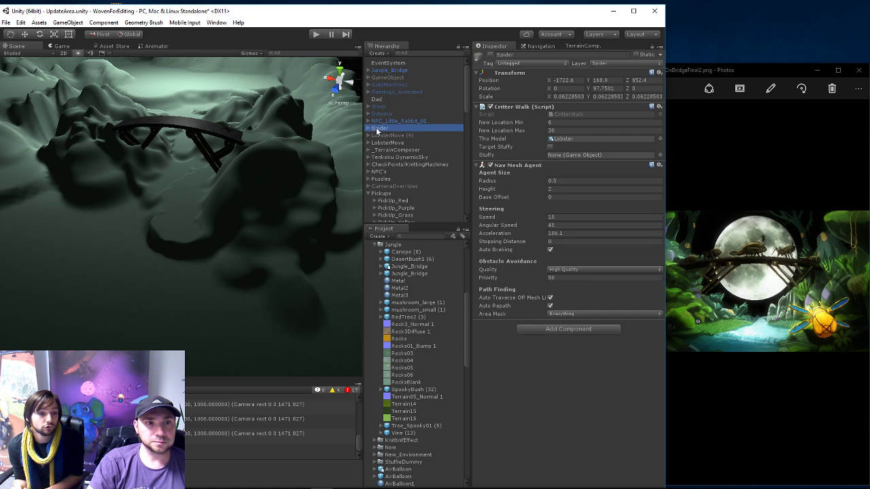
pyautogui.click(491, 56)
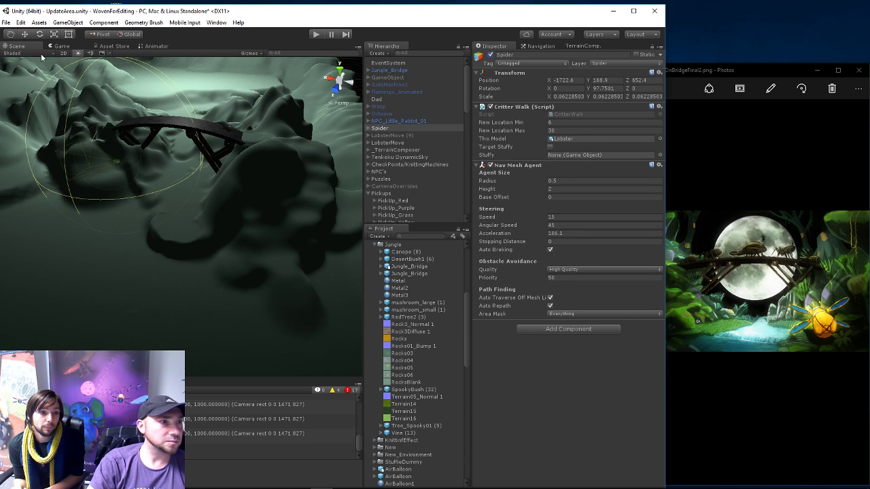
pyautogui.click(26, 35)
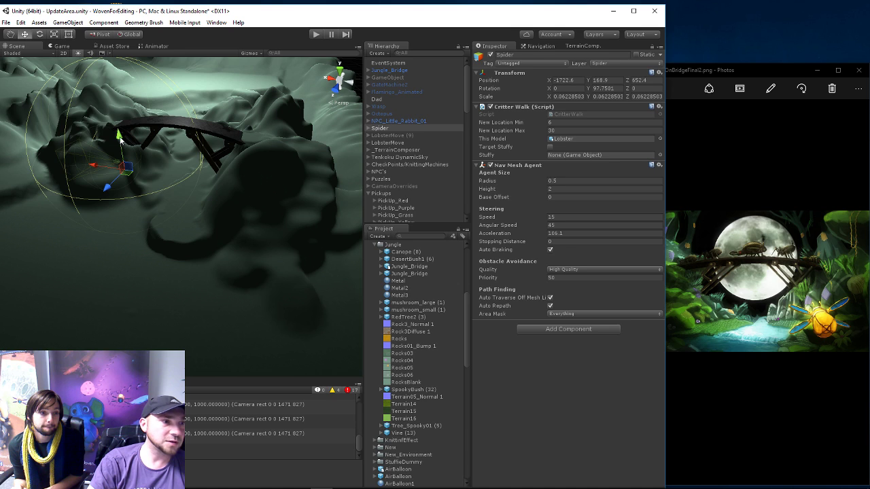
pyautogui.moveTo(120, 139); pyautogui.dragTo(123, 99)
pyautogui.press('f')
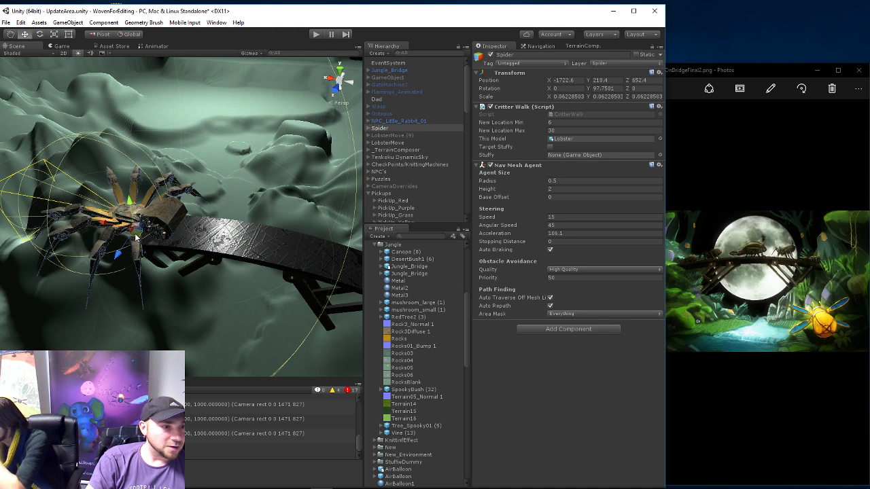
pyautogui.moveTo(136, 237); pyautogui.dragTo(261, 250)
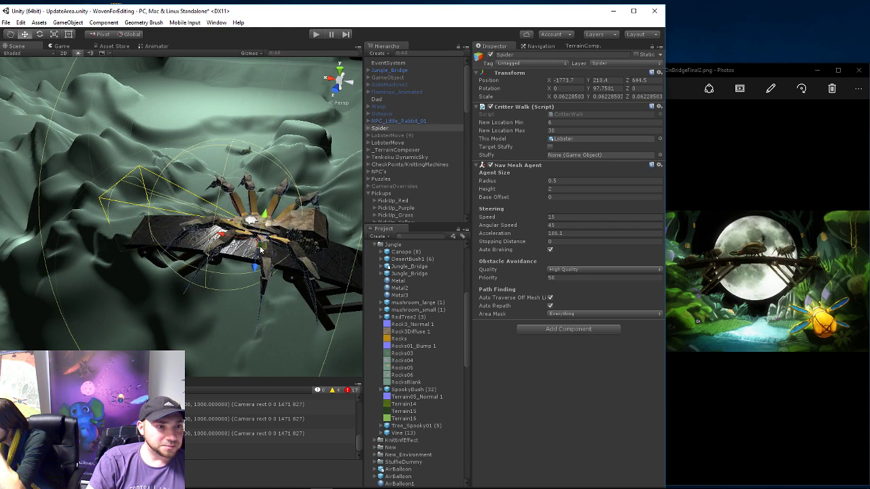
pyautogui.moveTo(266, 219)
pyautogui.mouseDown()
pyautogui.moveTo(280, 216)
pyautogui.moveTo(247, 222)
pyautogui.moveTo(225, 249)
pyautogui.mouseUp()
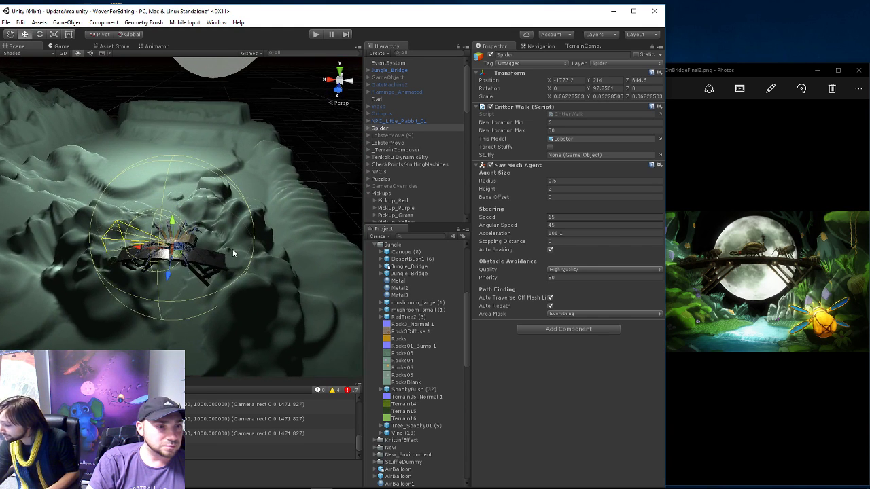
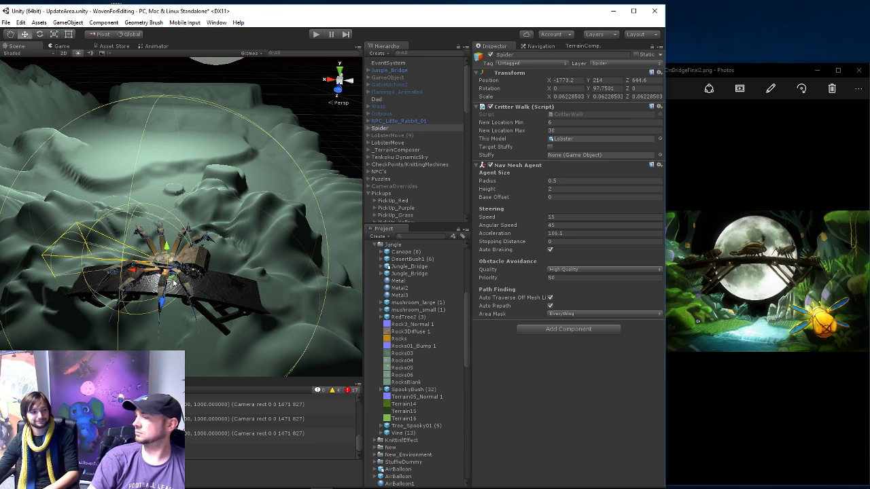
# - Try enlarging and lowering the jungle bridge to expose the spider, then undo the bridge changes
pyautogui.moveTo(174, 284)
pyautogui.mouseDown()
pyautogui.moveTo(177, 292)
pyautogui.moveTo(175, 253)
pyautogui.mouseUp()
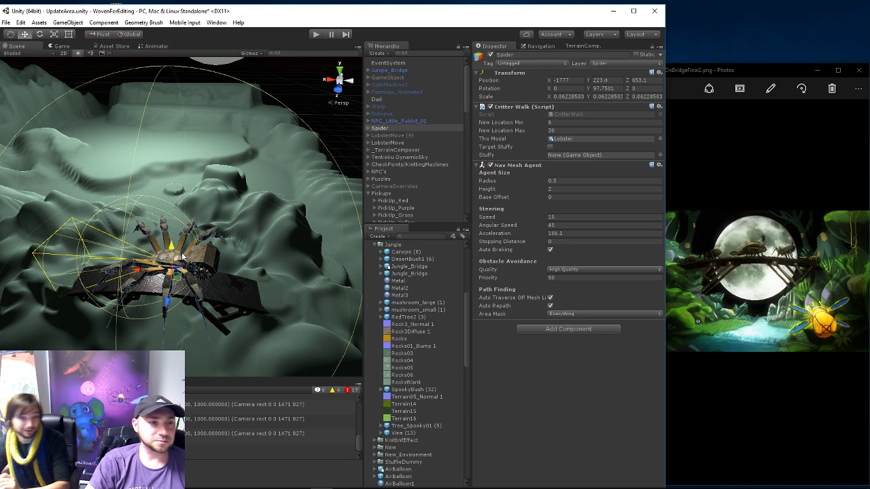
pyautogui.keyDown('alt'); pyautogui.moveTo(176, 253); pyautogui.dragTo(246, 296); pyautogui.keyUp('alt')
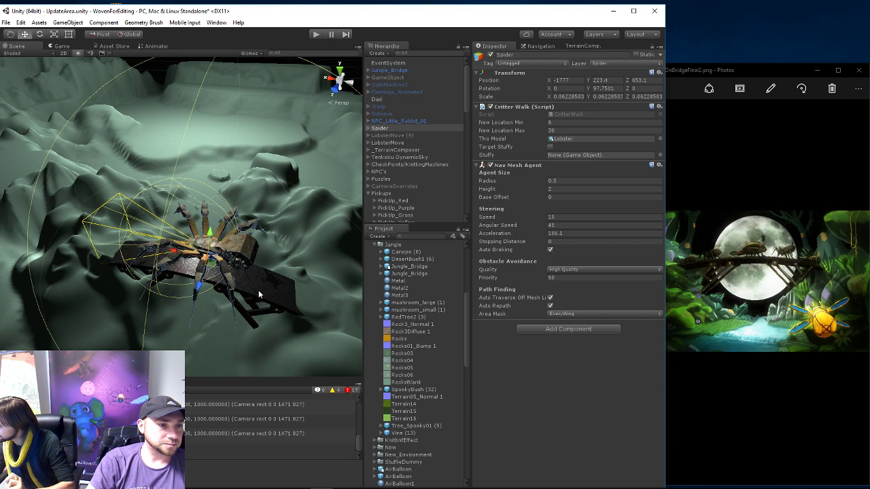
pyautogui.click(258, 293)
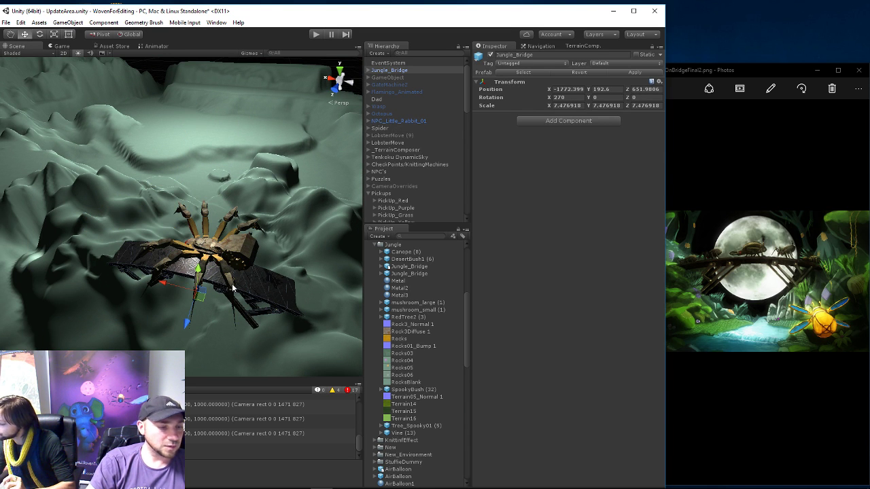
pyautogui.press('e')
pyautogui.press('r')
pyautogui.moveTo(196, 295); pyautogui.dragTo(217, 261)
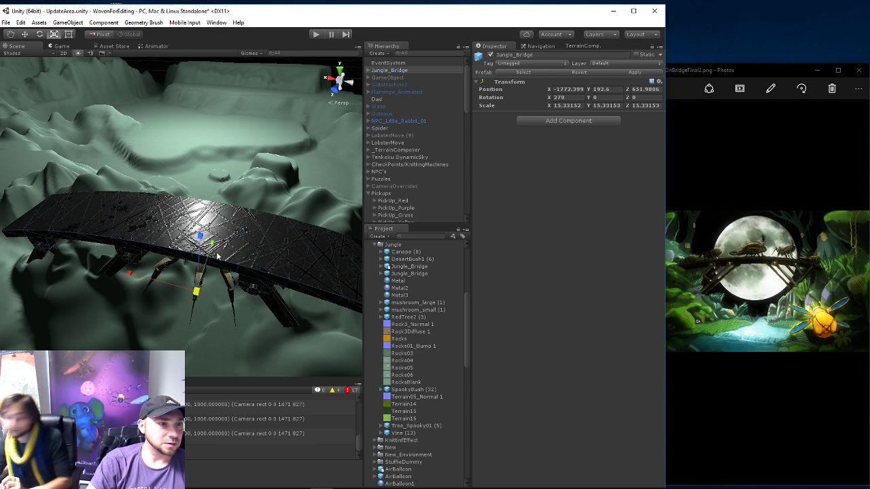
pyautogui.press('w')
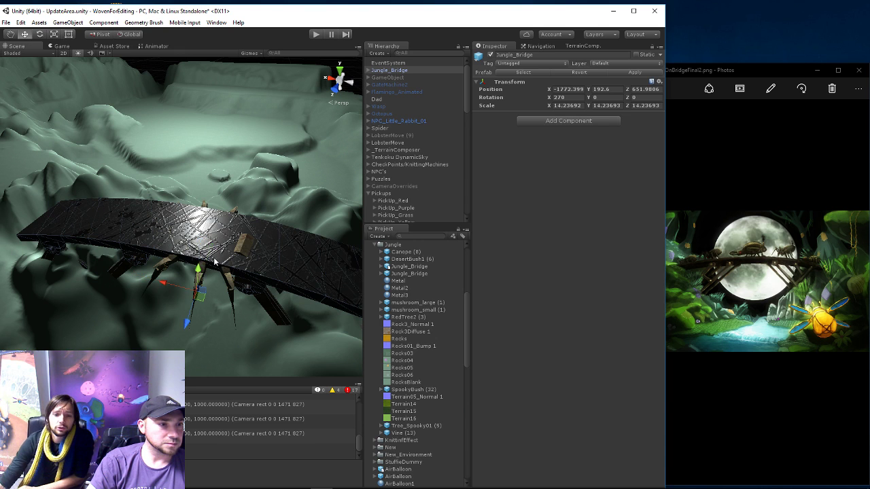
pyautogui.moveTo(199, 273); pyautogui.dragTo(197, 297)
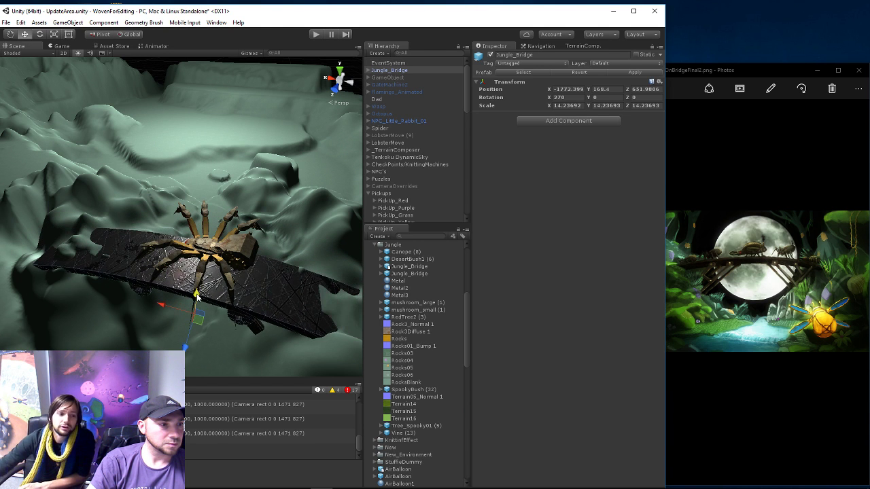
pyautogui.hotkey('ctrl', 'z')
pyautogui.hotkey('ctrl', 'z')
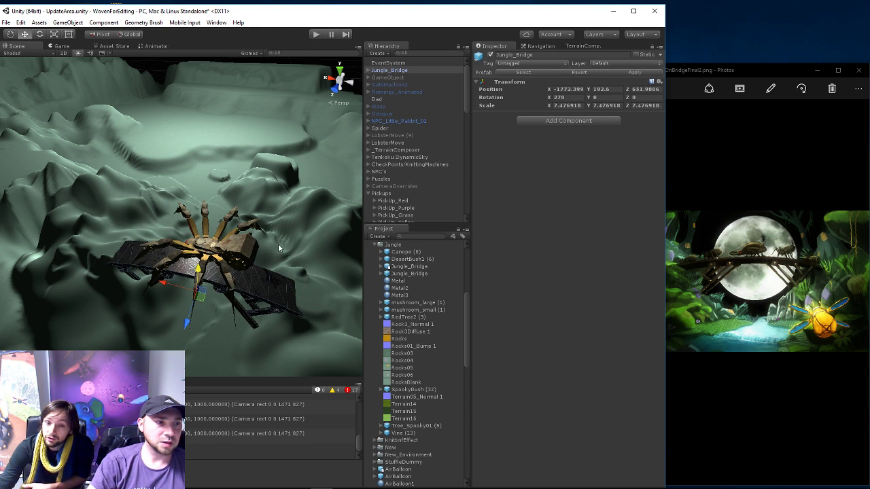
# - Shrink the spider to 0.01696 scale and lower it to Y 220.1 onto the bridge deck
pyautogui.click(378, 127)
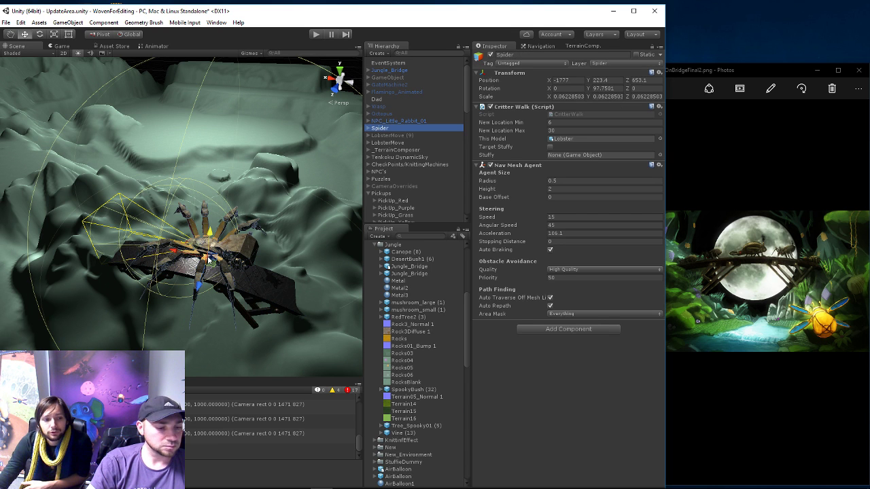
pyautogui.press('r')
pyautogui.moveTo(209, 259); pyautogui.dragTo(209, 291)
pyautogui.press('w')
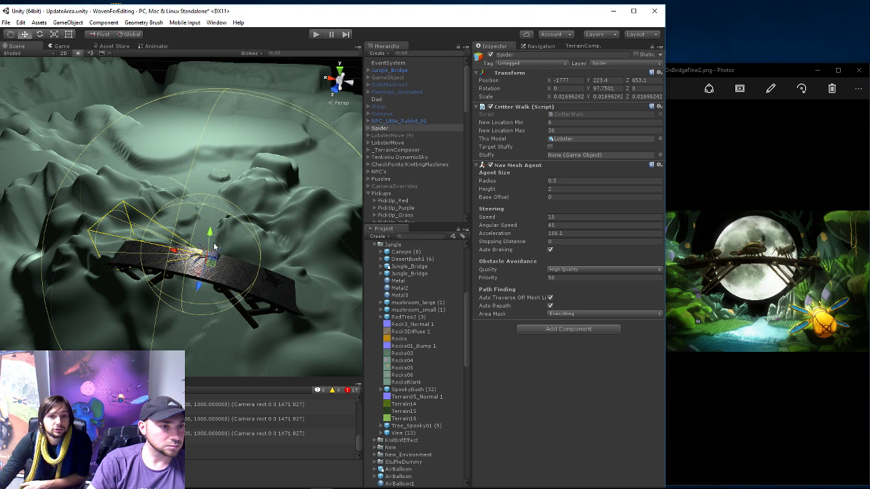
pyautogui.moveTo(211, 246); pyautogui.dragTo(211, 241)
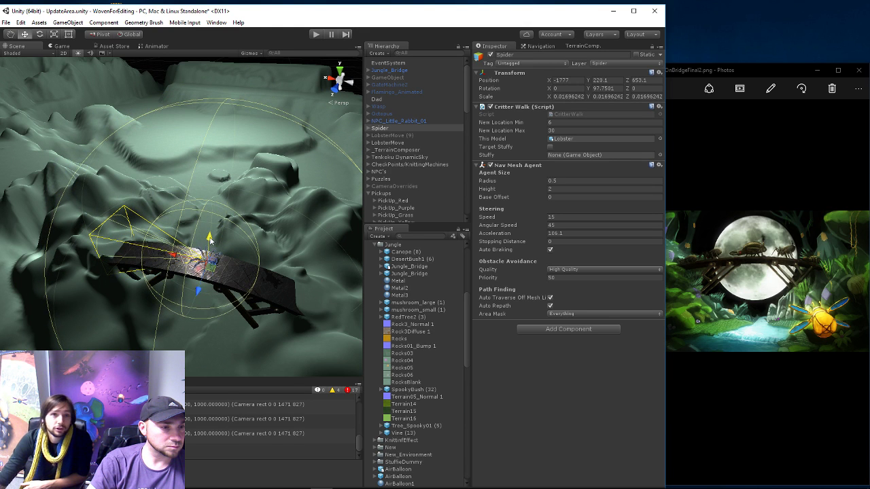
# - Frame the spider, orbit to a low close view and select the jungle bridge
pyautogui.press('f')
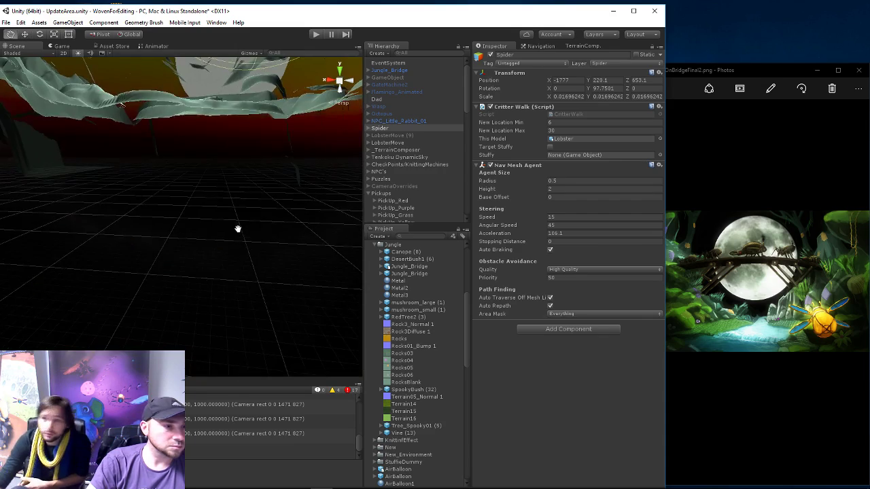
pyautogui.moveTo(237, 229); pyautogui.dragTo(234, 257, button='middle')
pyautogui.keyDown('alt'); pyautogui.moveTo(235, 256); pyautogui.dragTo(304, 275); pyautogui.keyUp('alt')
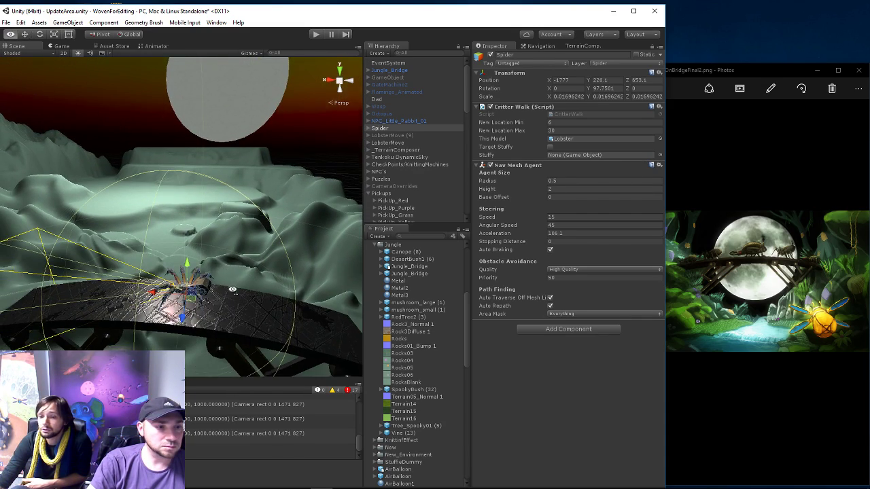
pyautogui.click(302, 270)
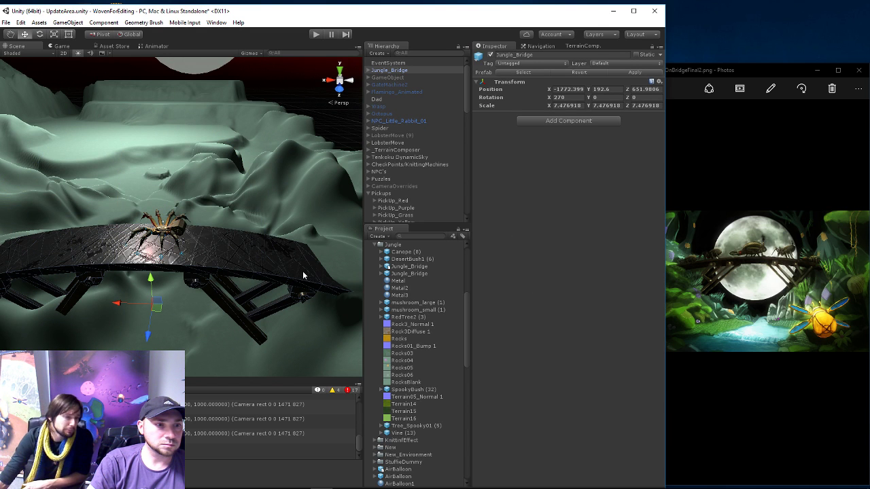
# - Add a Mesh Collider to the bridge's Box001 piece via a 'mesh' component search
pyautogui.click(302, 270)
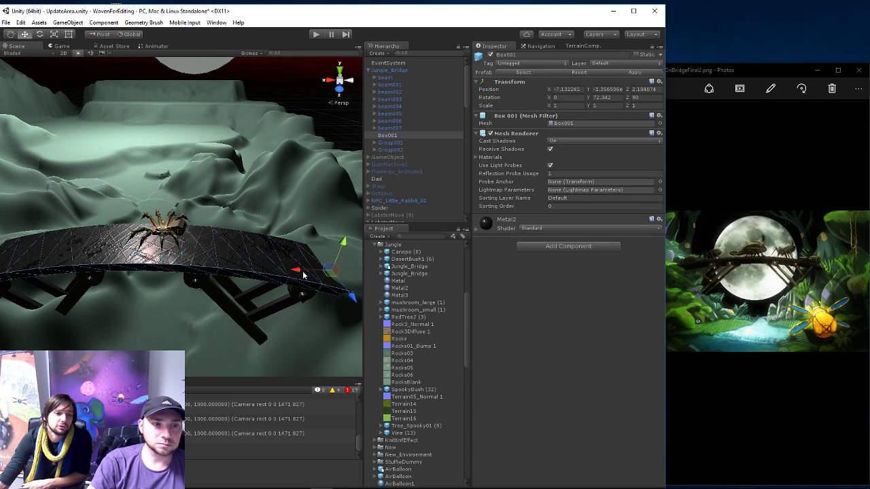
pyautogui.click(553, 246)
pyautogui.write('me')
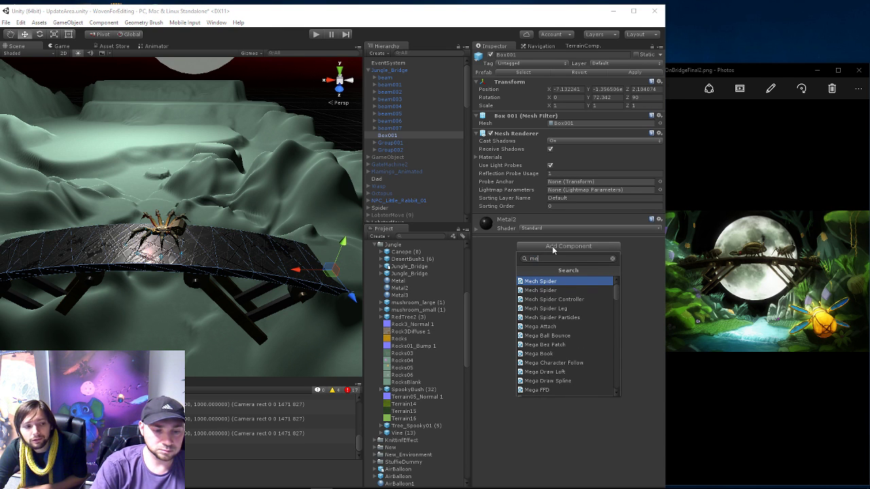
pyautogui.write('sh')
pyautogui.press('Return')
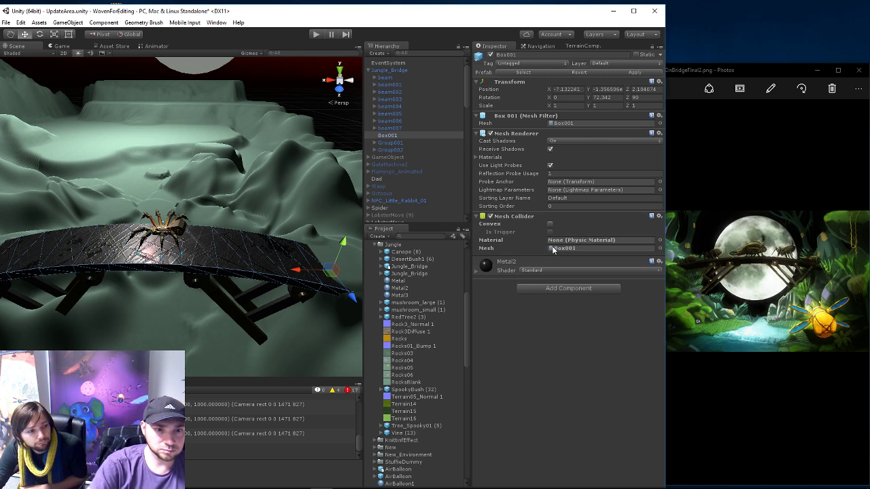
# - Search the component list for 'walk', 'nav' and 'wal' scripts, finding Walk Bridge
pyautogui.click(547, 289)
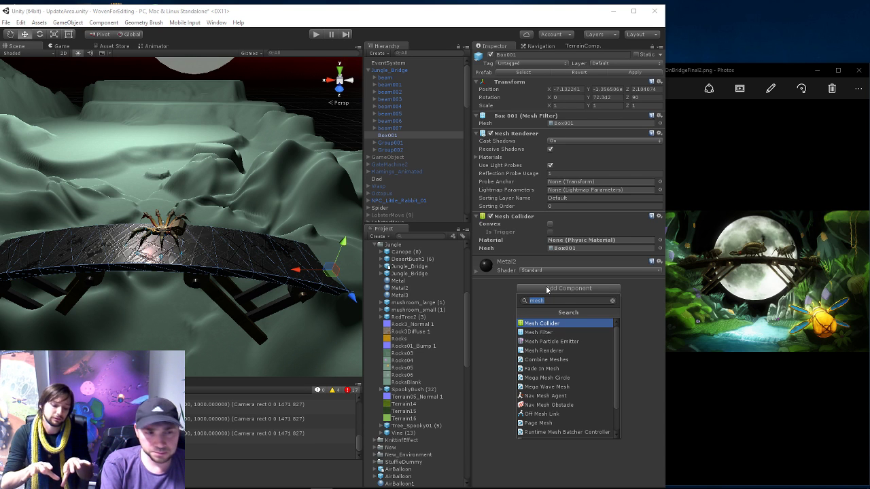
pyautogui.write('walk')
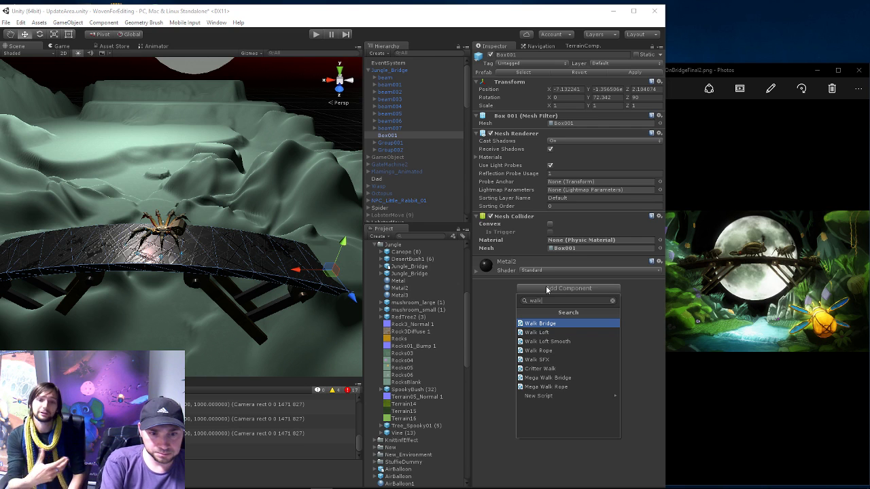
pyautogui.press('BackSpace')
pyautogui.press('BackSpace')
pyautogui.press('BackSpace')
pyautogui.press('BackSpace')
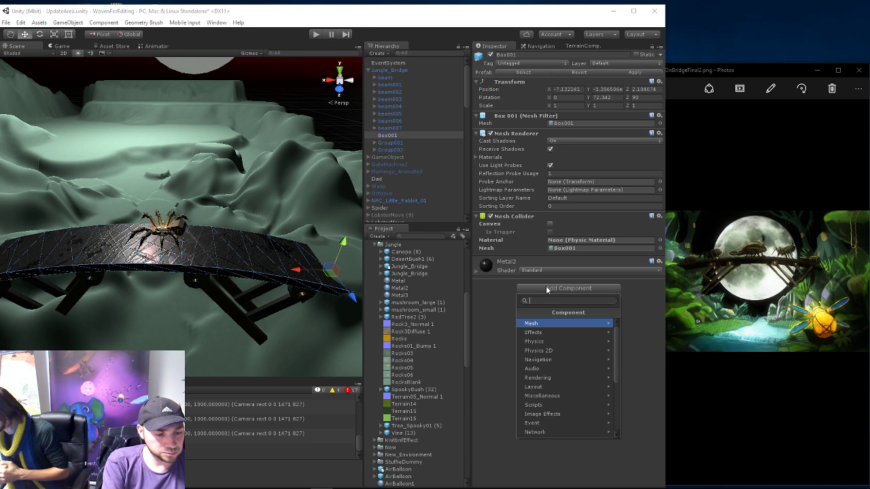
pyautogui.write('nav')
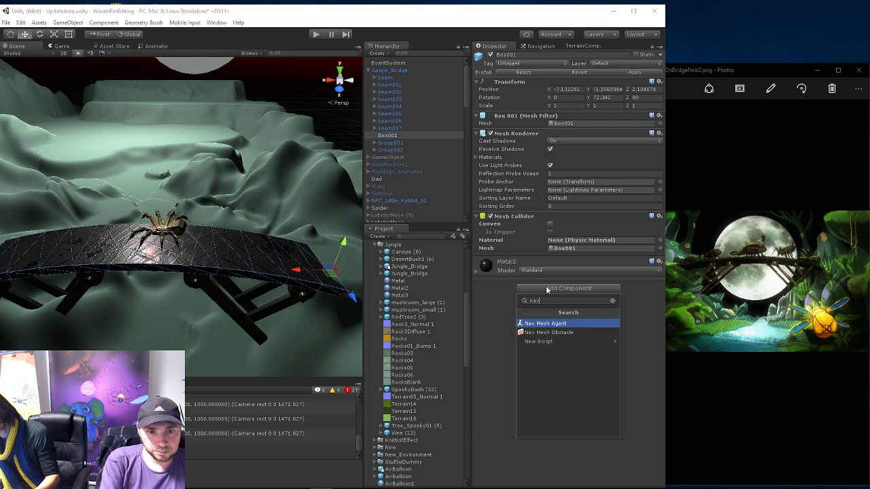
pyautogui.press('BackSpace')
pyautogui.press('BackSpace')
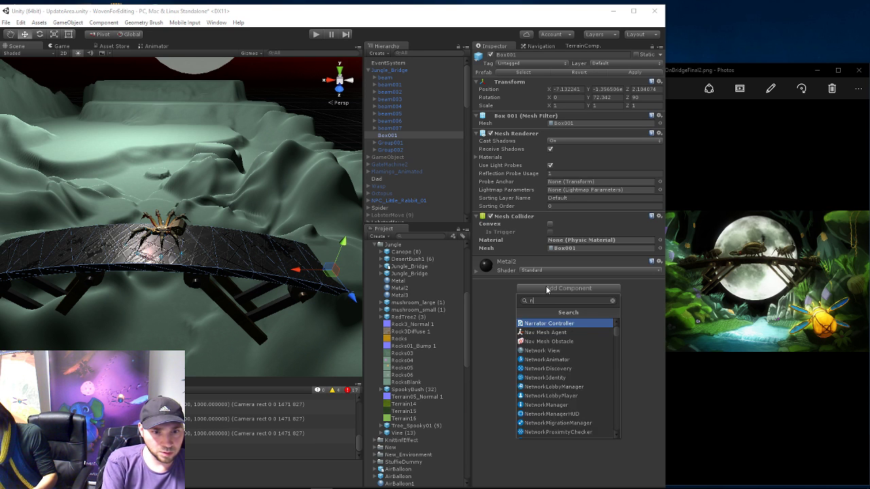
pyautogui.press('BackSpace')
pyautogui.write('wal')
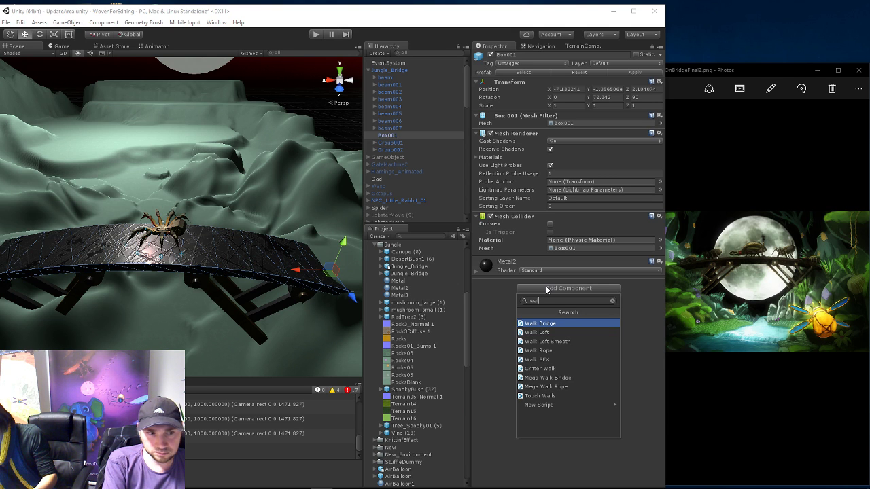
# - Dismiss the component search, move over to the rabbit bridge and select its Bridge piece
pyautogui.click(499, 301)
pyautogui.scroll(-10, 259, 243)
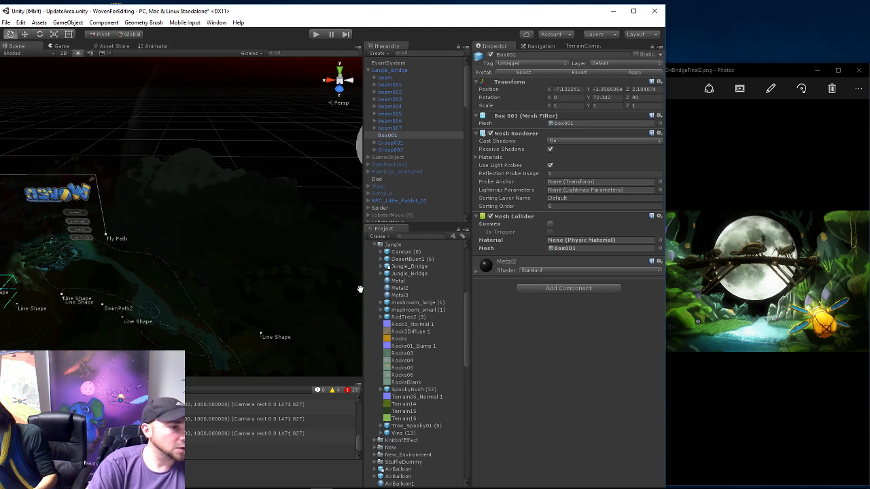
pyautogui.moveTo(360, 289); pyautogui.dragTo(205, 229, button='middle')
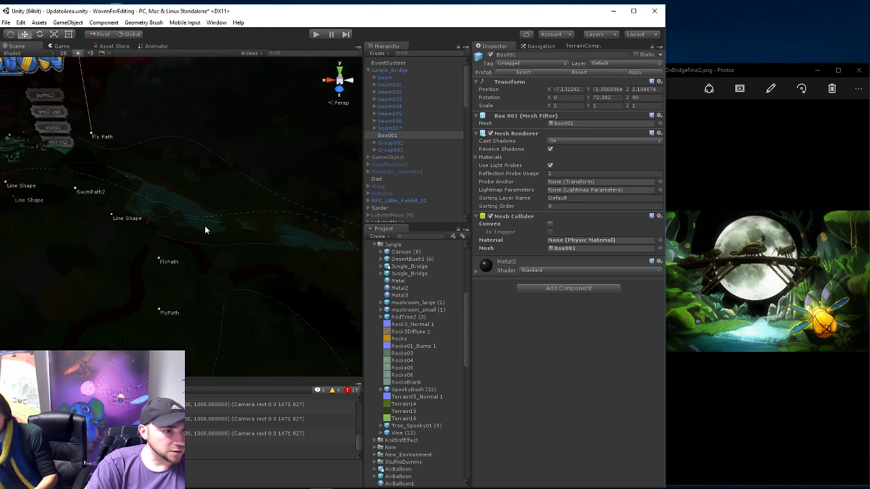
pyautogui.scroll(3, 190, 229)
pyautogui.scroll(3, 304, 221)
pyautogui.scroll(3, 274, 227)
pyautogui.scroll(2, 261, 233)
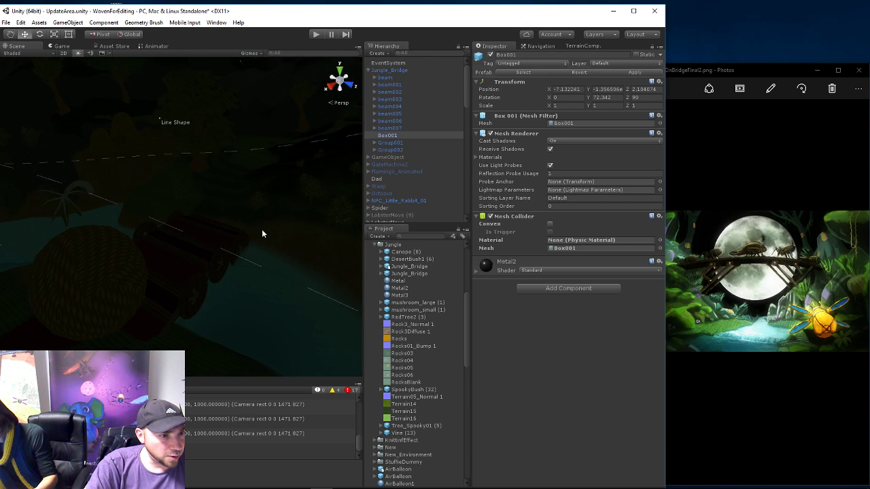
pyautogui.scroll(2, 261, 231)
pyautogui.click(247, 273)
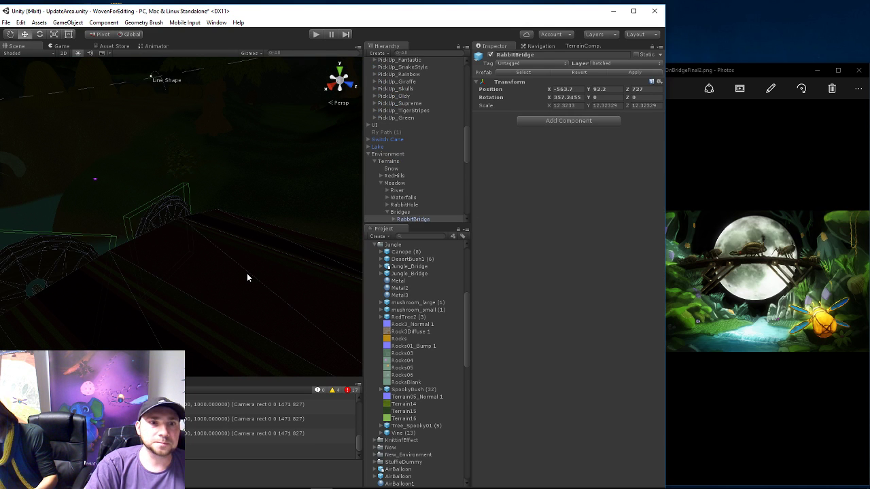
pyautogui.click(246, 276)
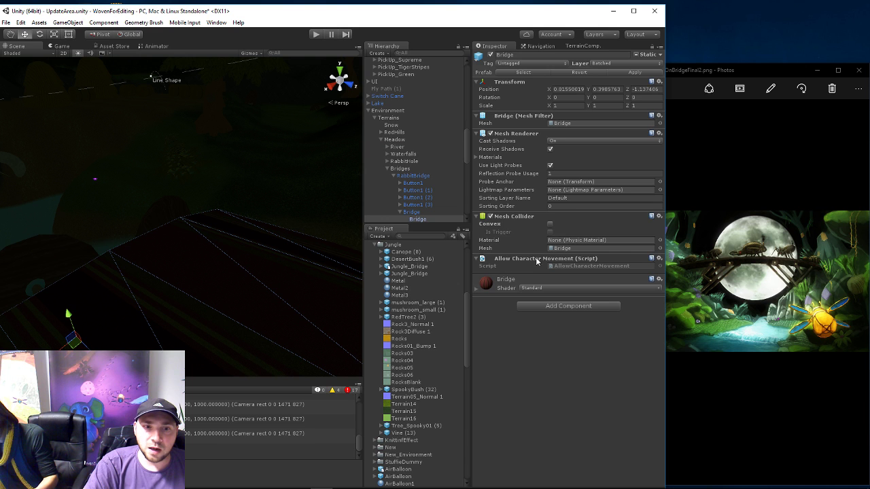
# - Orbit back to the terrain and select the jungle bridge's Box001 piece
pyautogui.moveTo(248, 249)
pyautogui.mouseDown(button='right')
pyautogui.moveTo(239, 183)
pyautogui.moveTo(186, 272)
pyautogui.mouseUp(button='right')
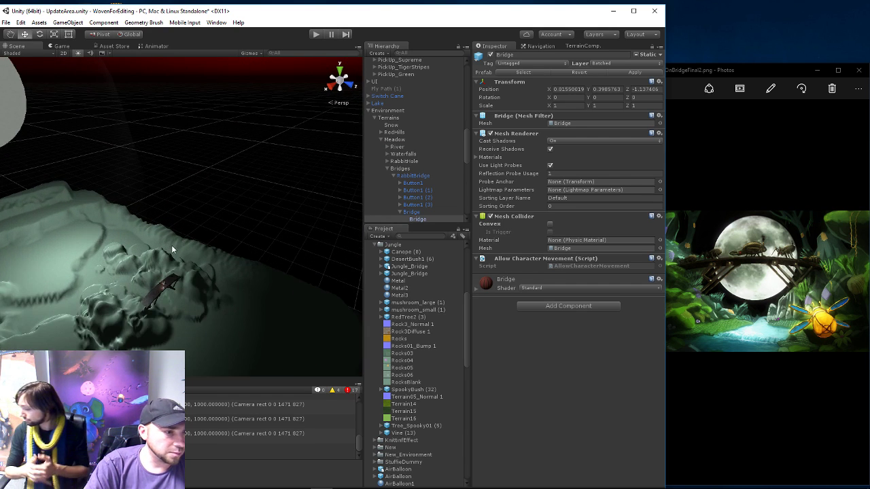
pyautogui.moveTo(185, 272); pyautogui.dragTo(156, 309, button='right')
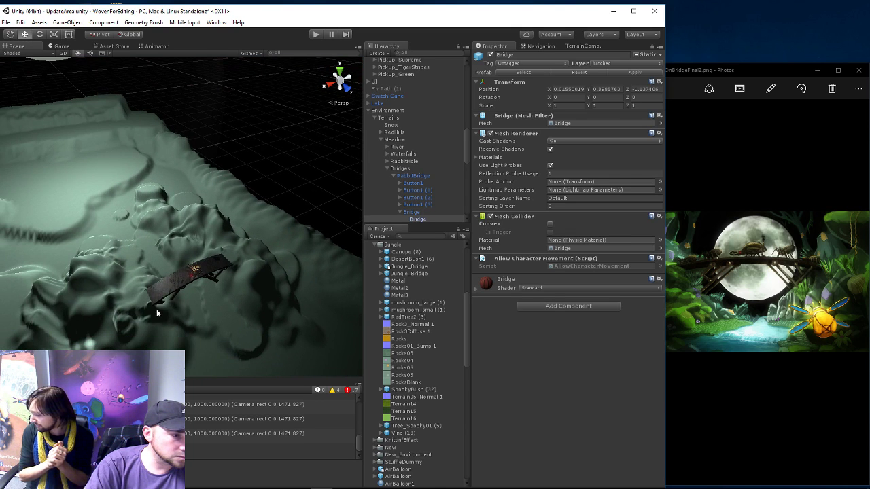
pyautogui.click(174, 284)
pyautogui.click(174, 284)
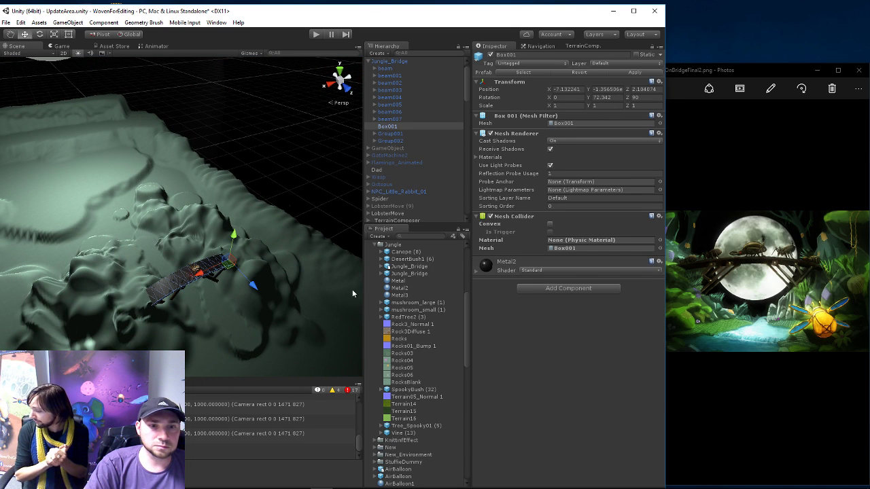
pyautogui.click(538, 287)
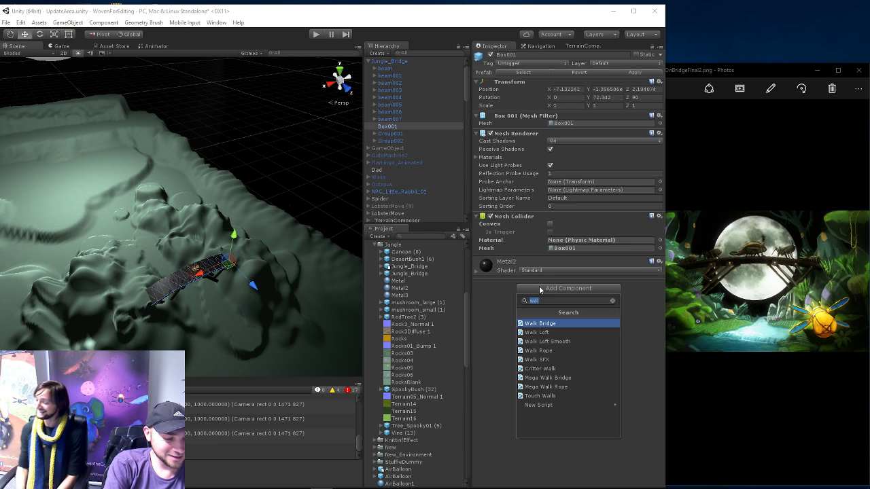
pyautogui.write('wa')
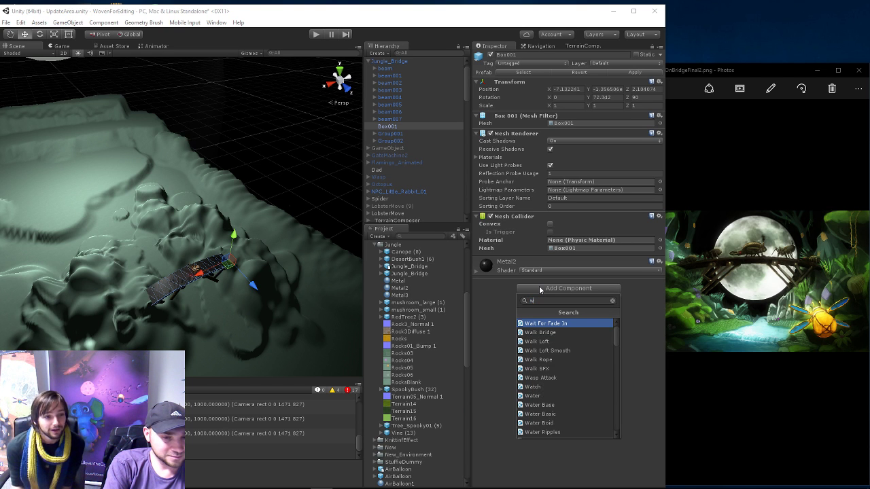
pyautogui.press('BackSpace')
pyautogui.press('BackSpace')
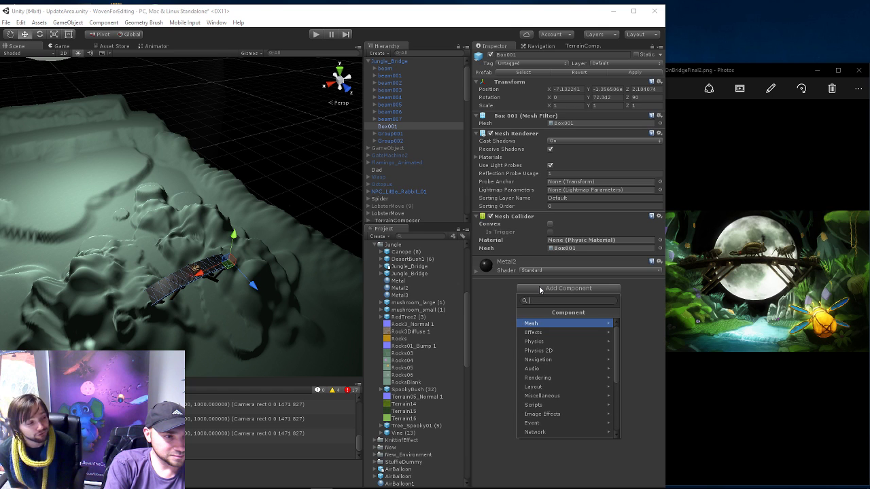
pyautogui.click(178, 277)
pyautogui.moveTo(232, 263)
pyautogui.keyDown('alt'); pyautogui.mouseDown()
pyautogui.moveTo(188, 277)
pyautogui.moveTo(179, 261)
pyautogui.mouseUp(); pyautogui.keyUp('alt')
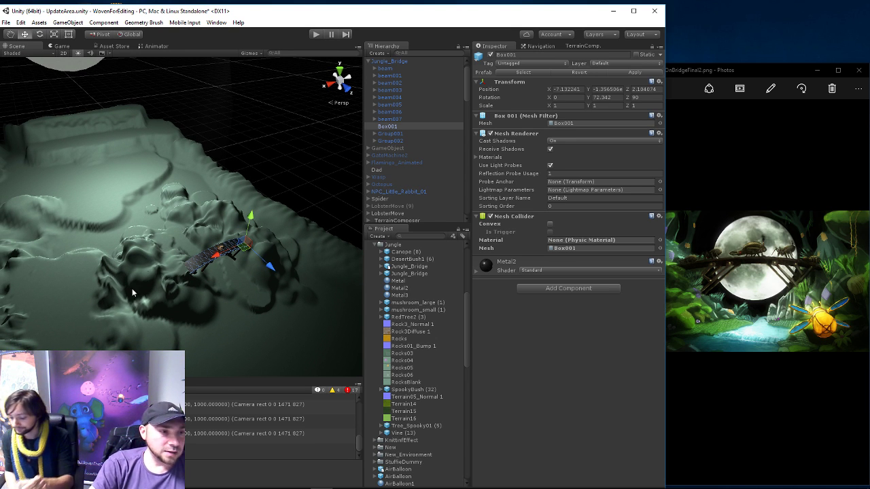
pyautogui.moveTo(132, 288)
pyautogui.keyDown('alt'); pyautogui.mouseDown()
pyautogui.moveTo(134, 305)
pyautogui.moveTo(202, 281)
pyautogui.mouseUp(); pyautogui.keyUp('alt')
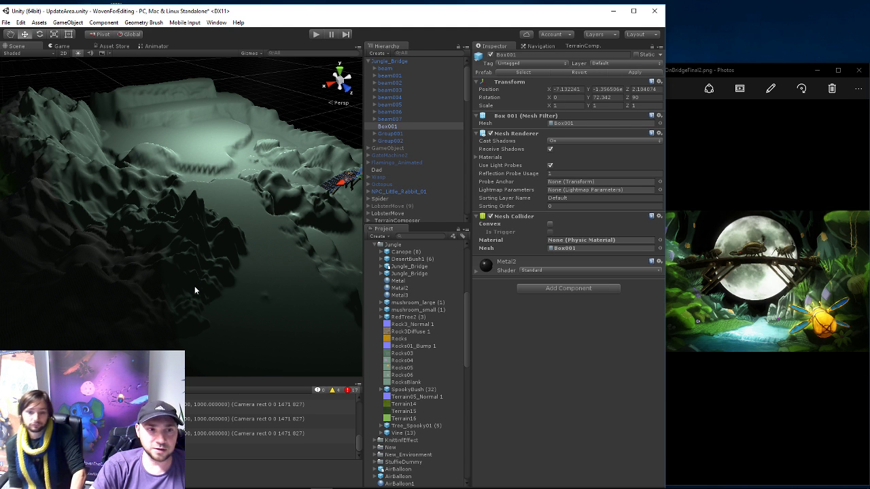
# - Zoom out across the terrain and inspect the RabbitBridge's Bridge child and its components
pyautogui.keyDown('alt'); pyautogui.moveTo(200, 285); pyautogui.dragTo(174, 296); pyautogui.keyUp('alt')
pyautogui.moveTo(174, 297); pyautogui.dragTo(220, 249, button='middle')
pyautogui.keyDown('alt'); pyautogui.moveTo(220, 249); pyautogui.dragTo(254, 266); pyautogui.keyUp('alt')
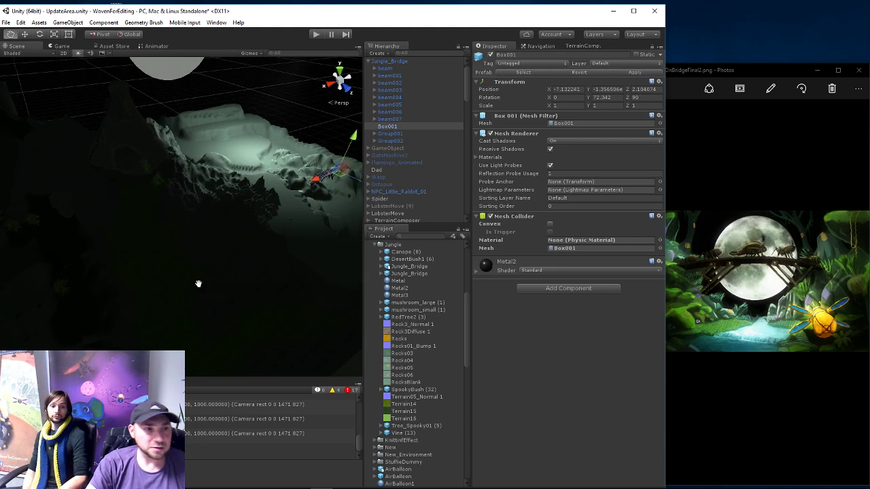
pyautogui.keyDown('alt'); pyautogui.moveTo(253, 265); pyautogui.dragTo(256, 256); pyautogui.keyUp('alt')
pyautogui.scroll(-2, 144, 296)
pyautogui.scroll(-2, 199, 288)
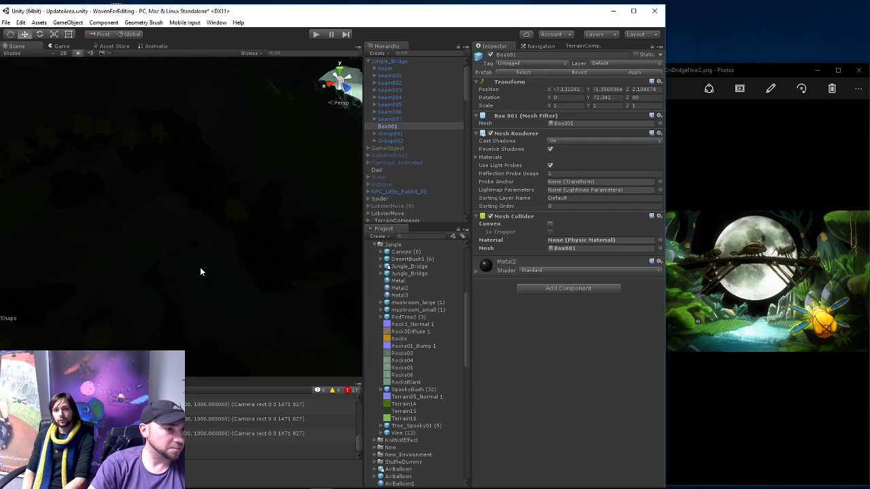
pyautogui.scroll(-2, 200, 269)
pyautogui.scroll(-2, 225, 297)
pyautogui.scroll(-2, 305, 249)
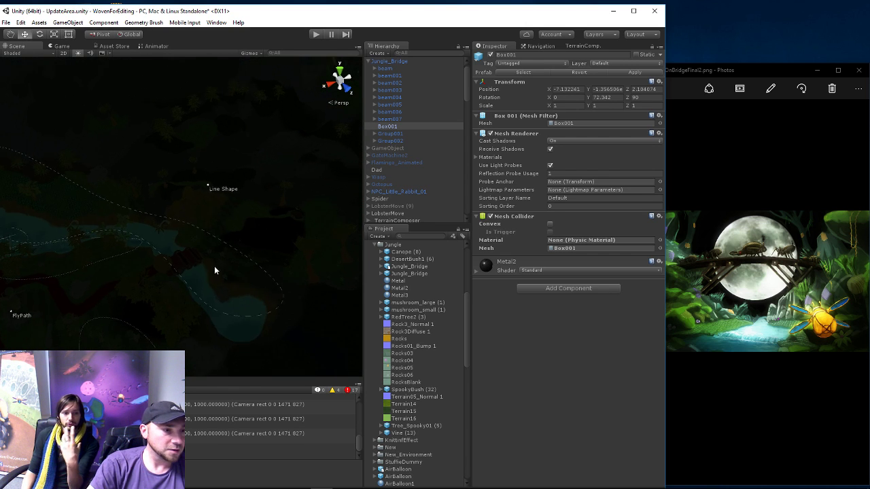
pyautogui.scroll(-2, 206, 291)
pyautogui.click(225, 371)
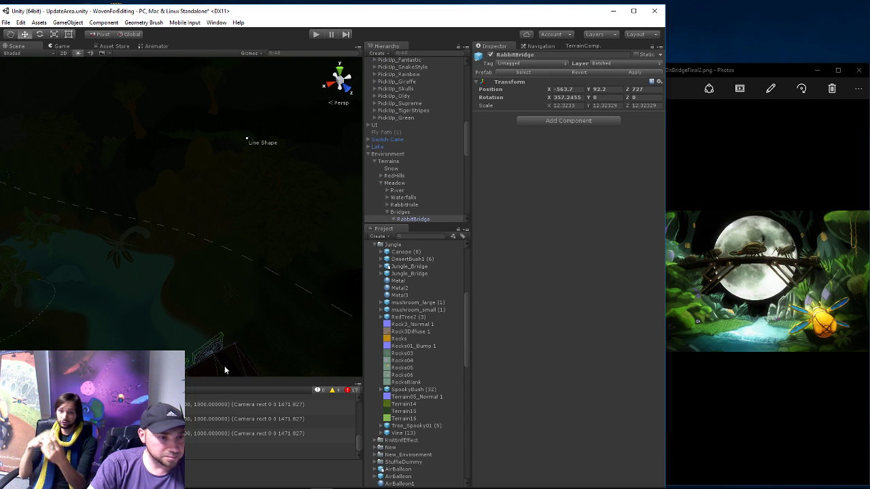
pyautogui.click(225, 370)
pyautogui.scroll(-2, 242, 222)
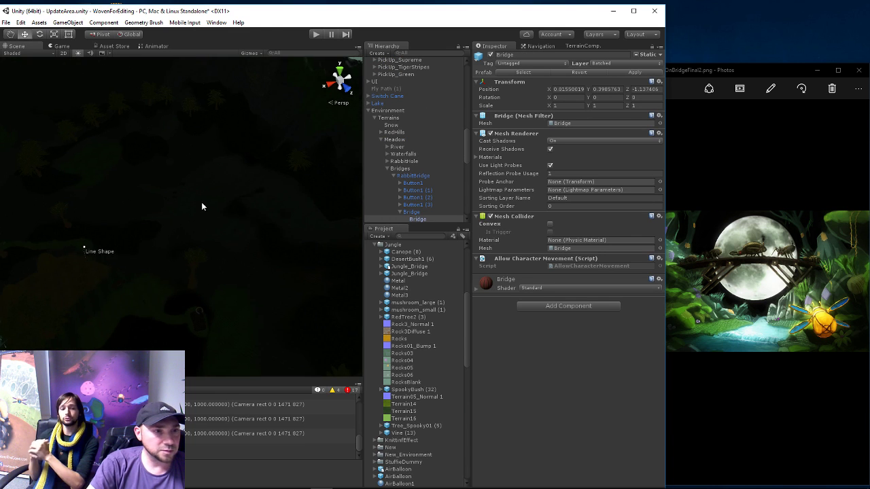
# - Add the Allow Character Movement script to the jungle bridge's Box001, leaving its shader Standard
pyautogui.moveTo(201, 202); pyautogui.dragTo(101, 274, button='middle')
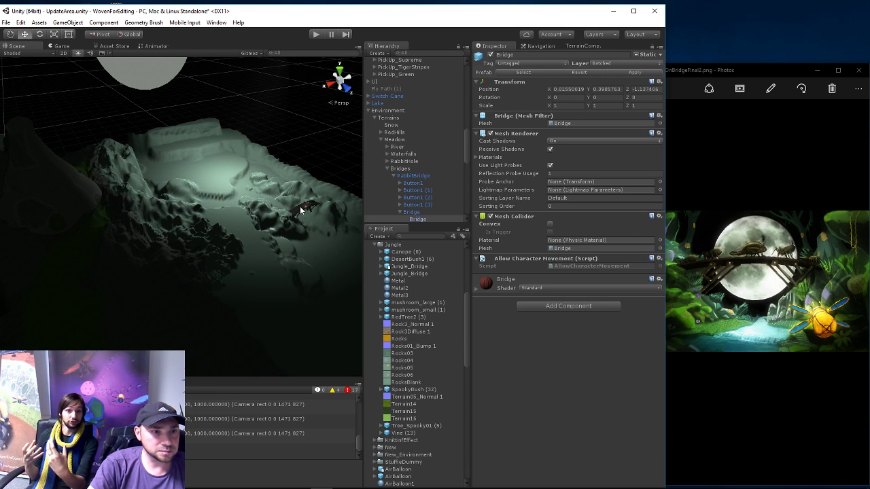
pyautogui.click(301, 210)
pyautogui.click(296, 213)
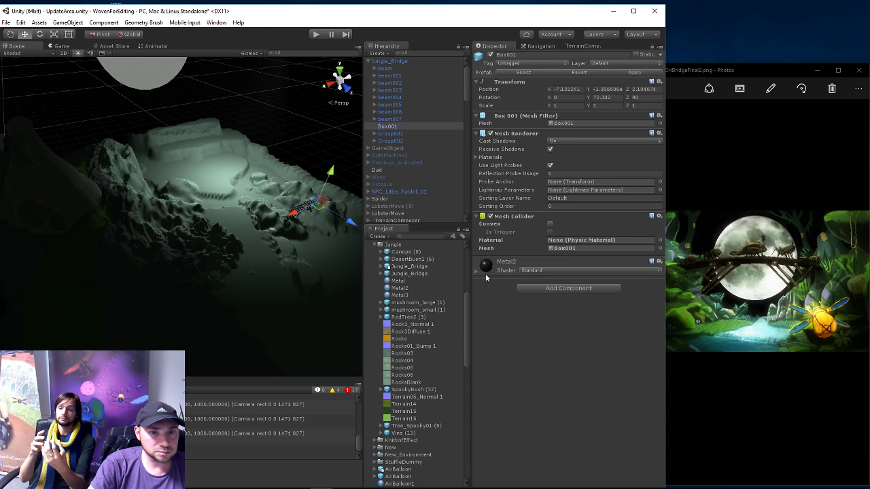
pyautogui.click(546, 288)
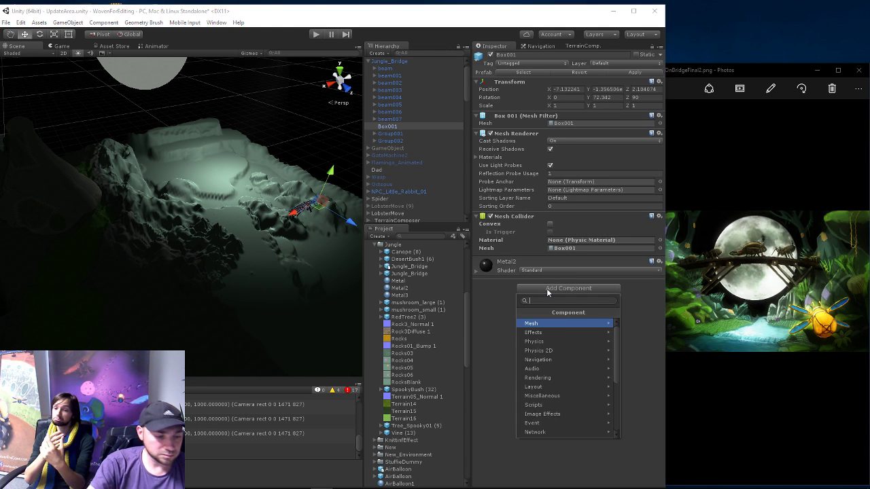
pyautogui.write('allow')
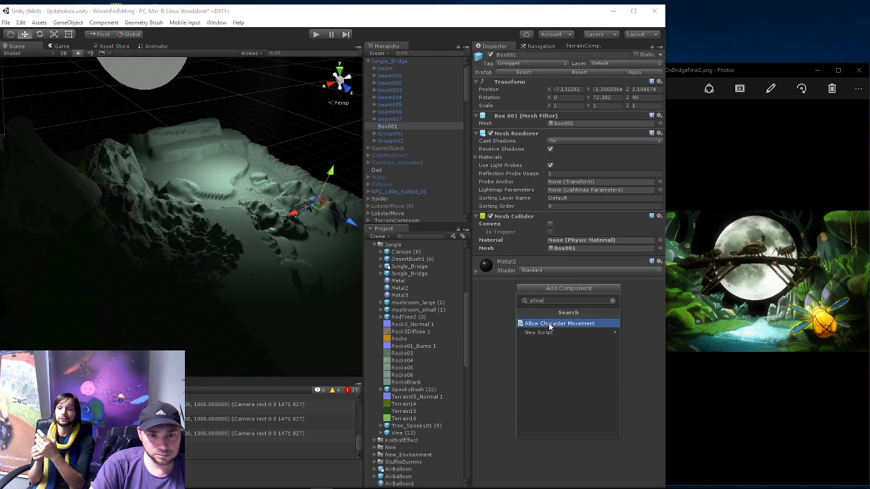
pyautogui.click(549, 324)
pyautogui.click(534, 287)
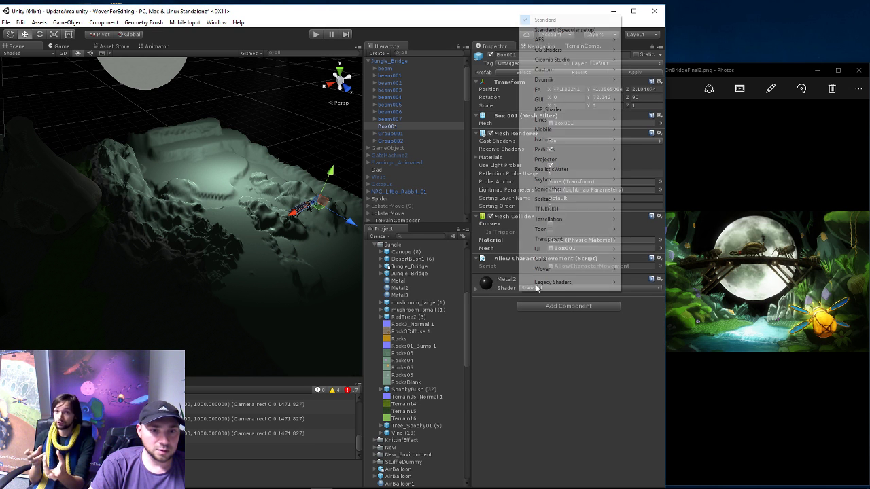
pyautogui.click(506, 360)
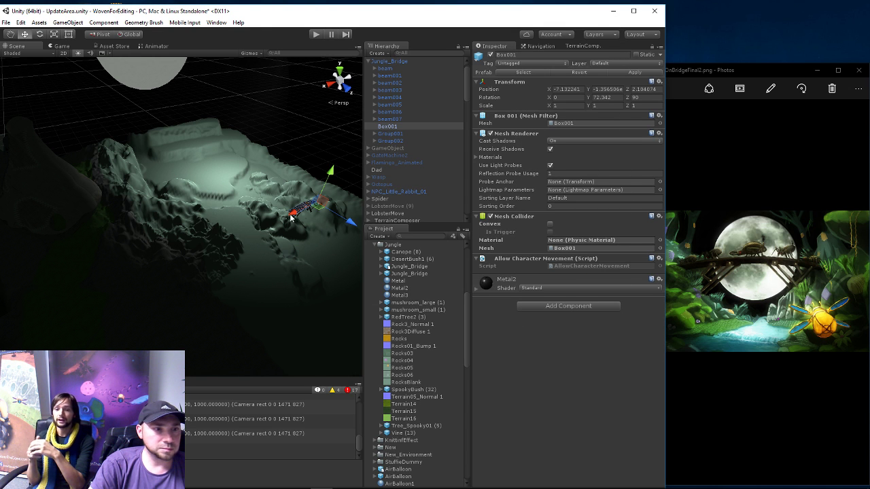
# - Zoom, orbit and pan the view to center on the jungle bridge deck
pyautogui.keyDown('alt'); pyautogui.moveTo(290, 216); pyautogui.dragTo(282, 240, button='right'); pyautogui.keyUp('alt')
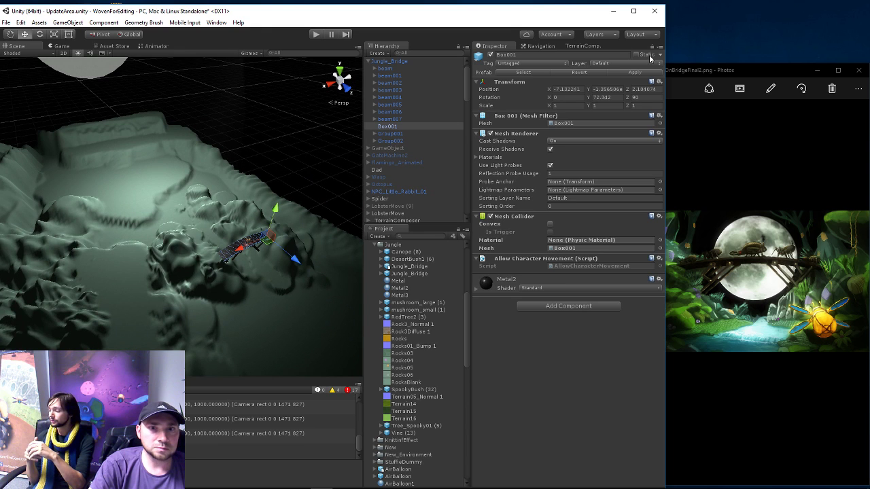
pyautogui.moveTo(266, 291)
pyautogui.keyDown('alt'); pyautogui.mouseDown()
pyautogui.moveTo(240, 300)
pyautogui.moveTo(242, 41)
pyautogui.mouseUp(); pyautogui.keyUp('alt')
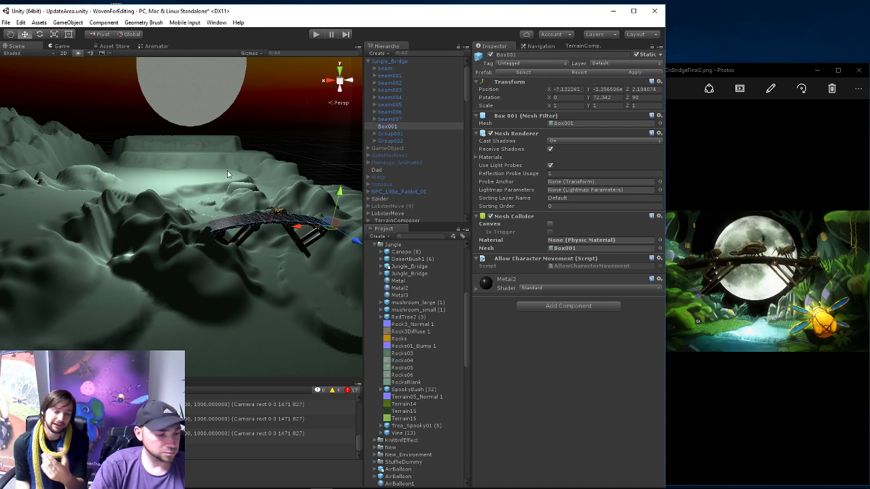
pyautogui.moveTo(259, 254); pyautogui.dragTo(178, 234, button='middle')
pyautogui.scroll(1, 179, 234)
pyautogui.scroll(1, 220, 239)
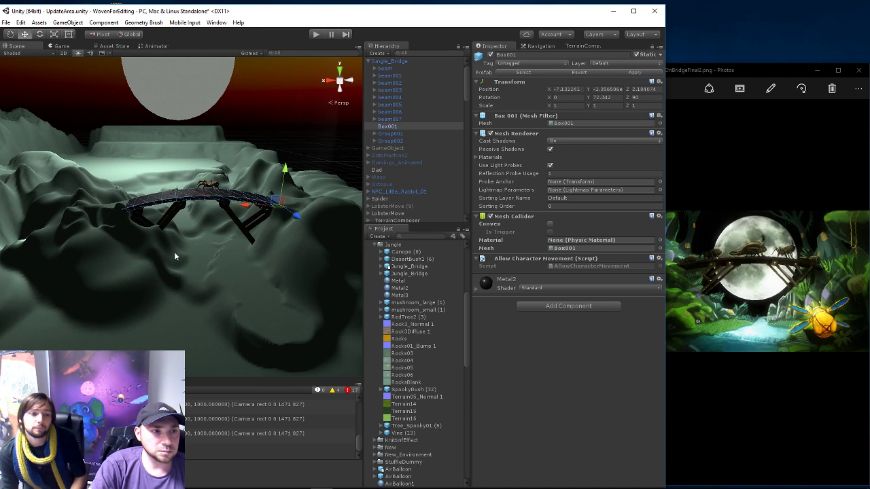
pyautogui.scroll(1, 174, 251)
pyautogui.scroll(1, 265, 248)
pyautogui.moveTo(265, 247); pyautogui.dragTo(213, 230, button='middle')
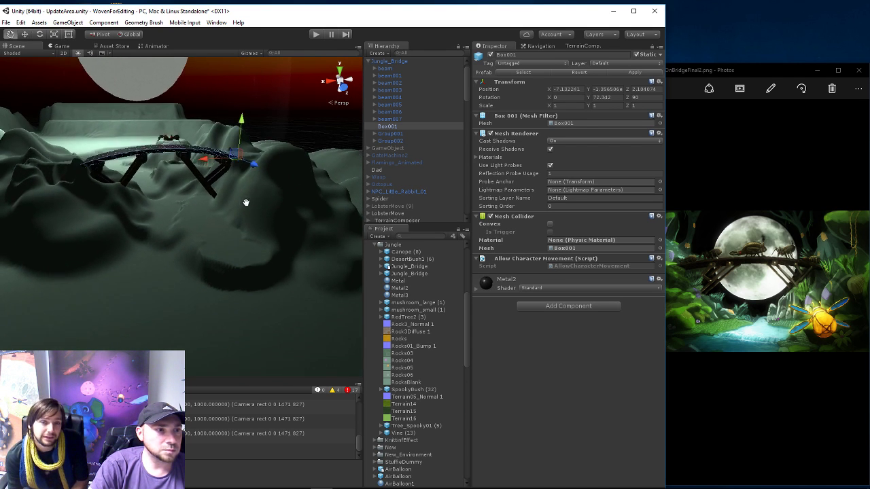
pyautogui.scroll(-1, 215, 228)
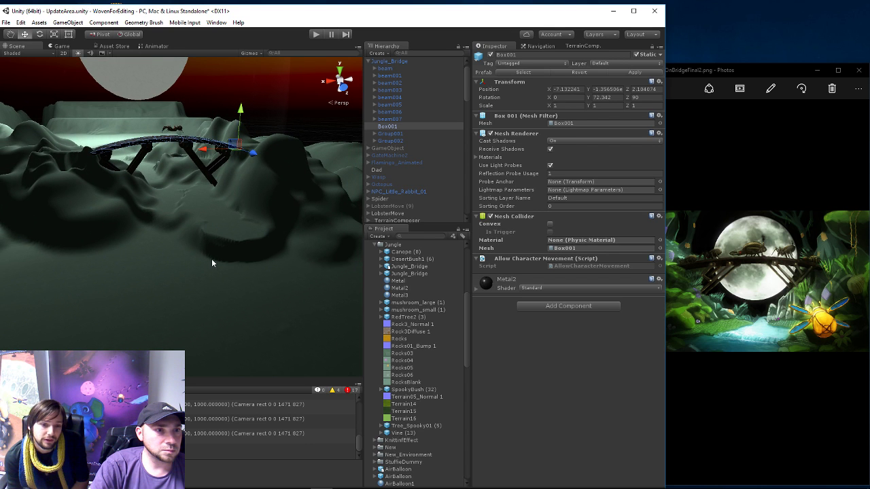
pyautogui.scroll(-2, 212, 262)
pyautogui.scroll(-2, 212, 260)
pyautogui.scroll(-2, 212, 259)
pyautogui.scroll(-1, 210, 271)
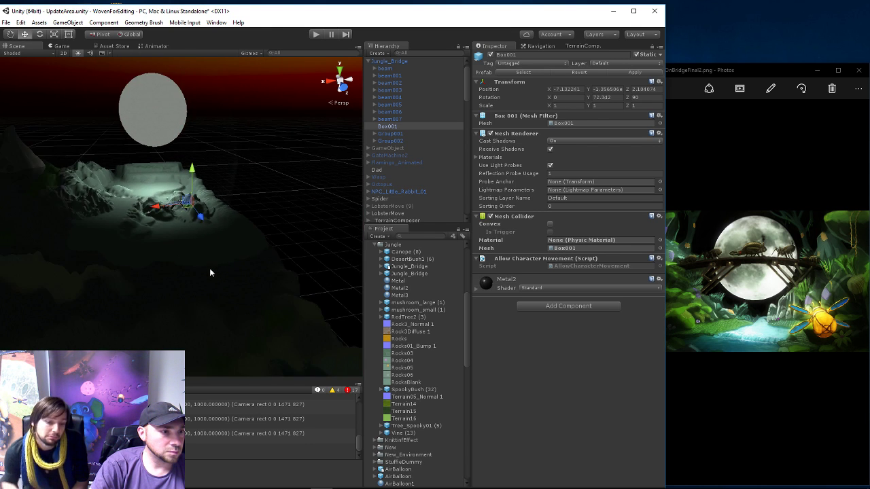
pyautogui.scroll(-2, 209, 268)
pyautogui.scroll(-1, 211, 286)
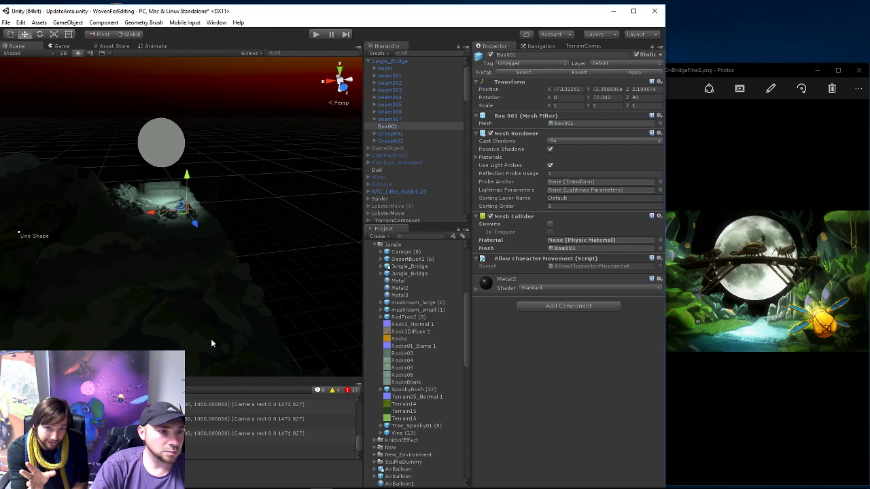
# - Select the Lake water plane and drag it along X beneath the terrain
pyautogui.click(271, 344)
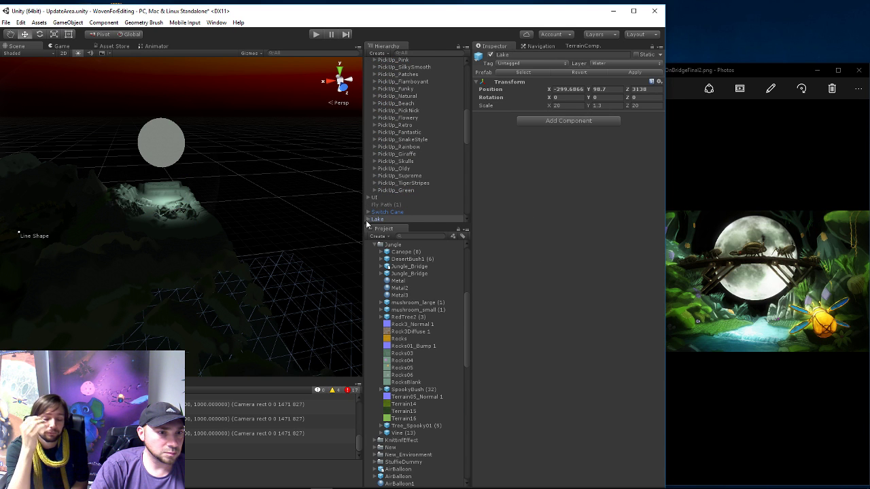
pyautogui.scroll(-2, 243, 277)
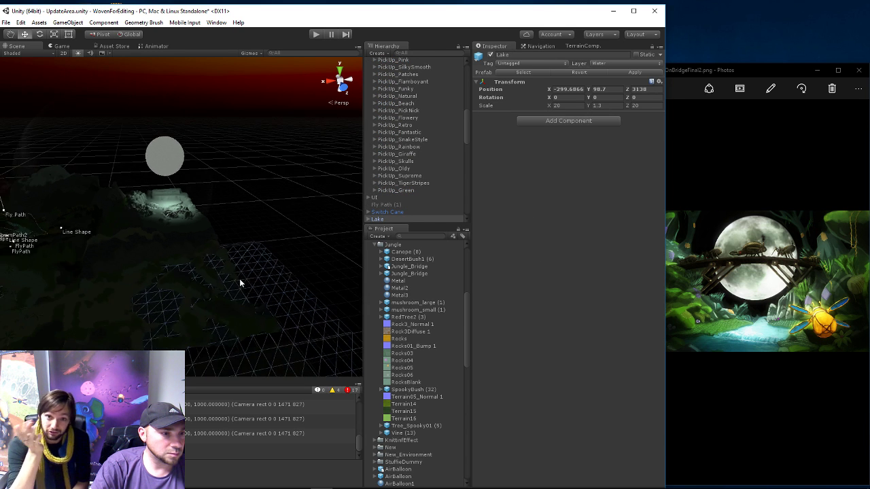
pyautogui.scroll(-3, 239, 278)
pyautogui.scroll(-1, 211, 289)
pyautogui.moveTo(92, 329); pyautogui.dragTo(108, 221)
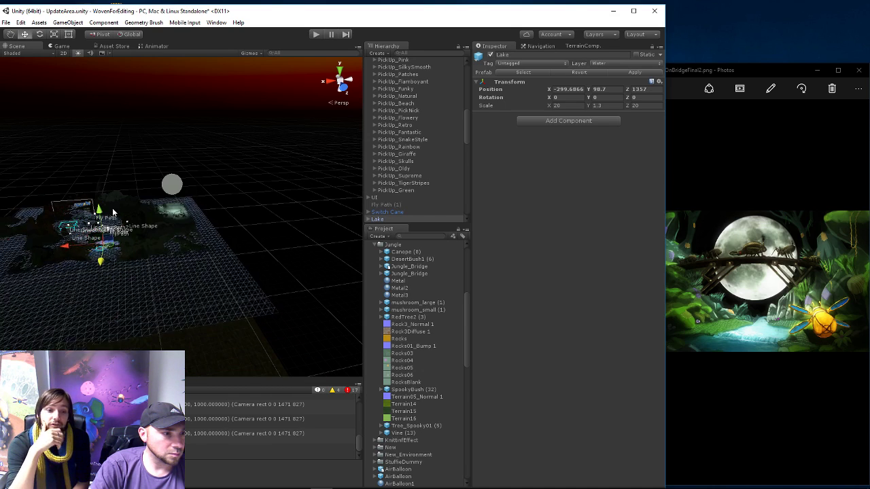
pyautogui.moveTo(63, 245); pyautogui.dragTo(182, 217)
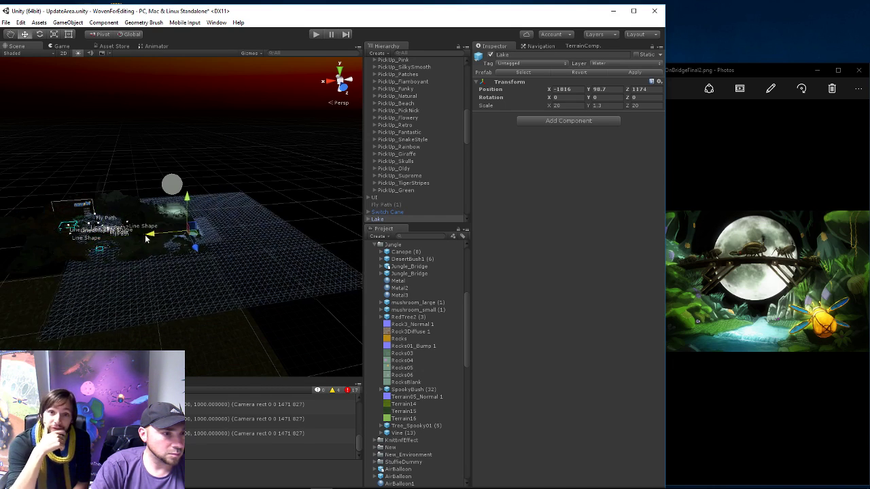
pyautogui.scroll(3, 181, 218)
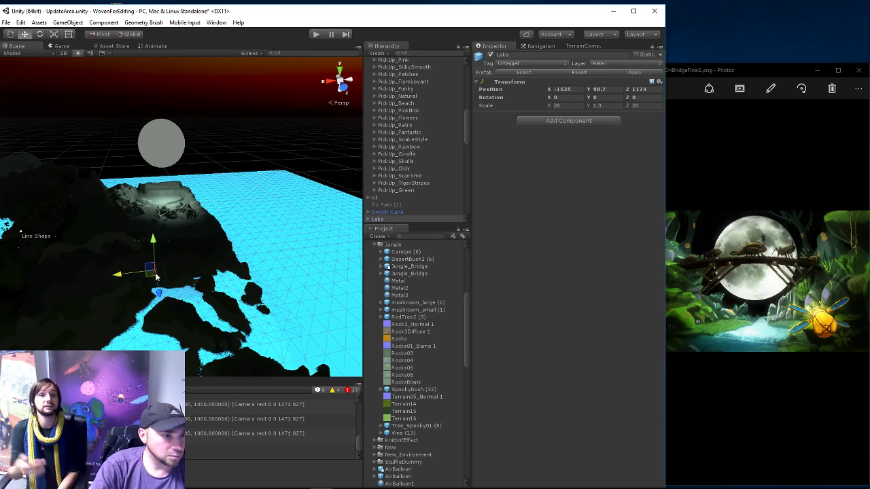
pyautogui.moveTo(154, 279); pyautogui.dragTo(169, 192)
# - Fine-tune the Lake's X position to -1758.3, then select the Extra-1 terrain
pyautogui.scroll(3, 165, 219)
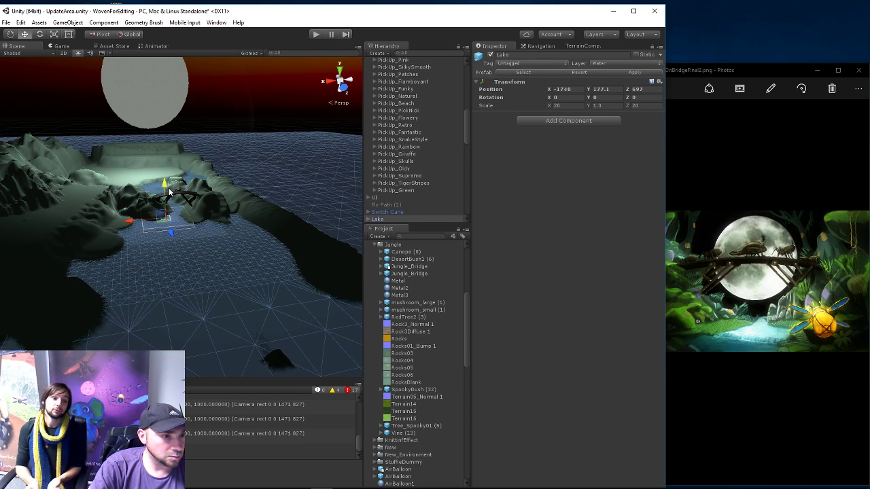
pyautogui.scroll(3, 171, 195)
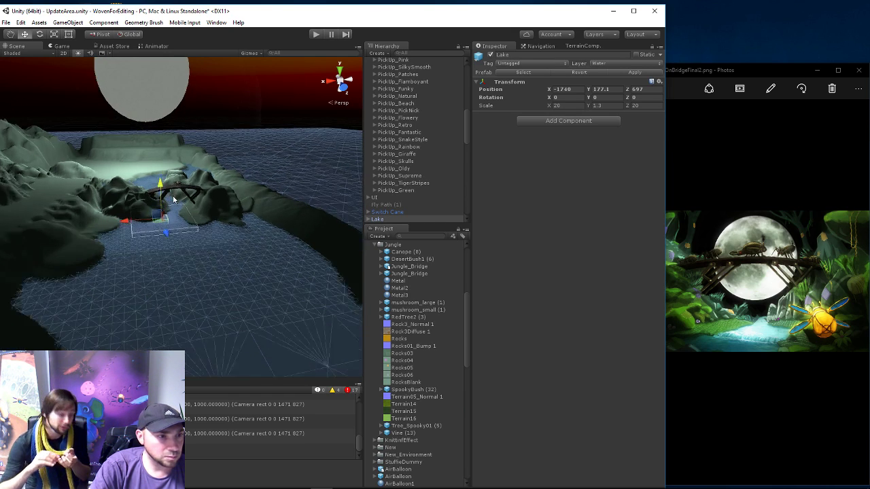
pyautogui.scroll(5, 173, 199)
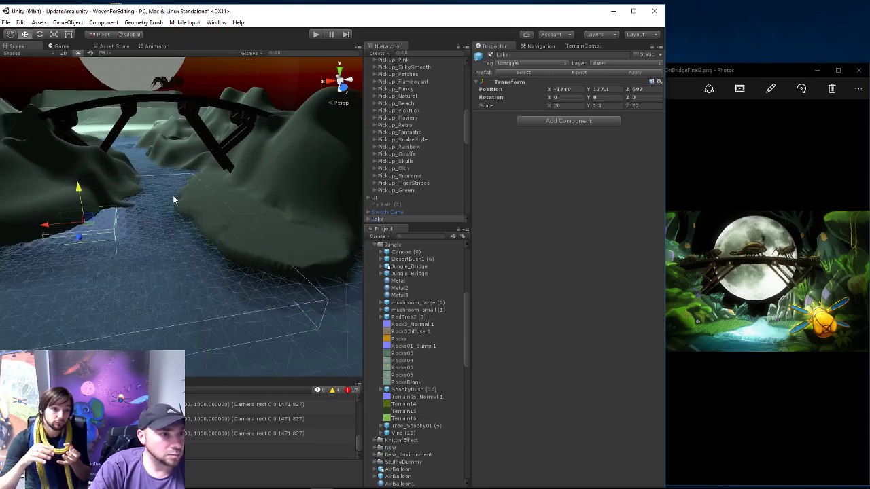
pyautogui.moveTo(176, 211)
pyautogui.keyDown('alt'); pyautogui.mouseDown()
pyautogui.moveTo(191, 253)
pyautogui.moveTo(178, 204)
pyautogui.mouseUp(); pyautogui.keyUp('alt')
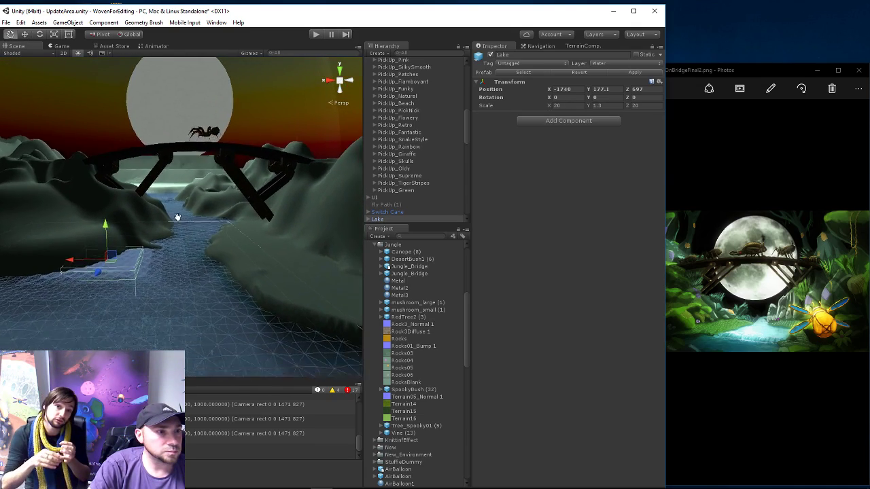
pyautogui.moveTo(178, 204); pyautogui.dragTo(158, 179, button='middle')
pyautogui.moveTo(54, 232); pyautogui.dragTo(114, 237)
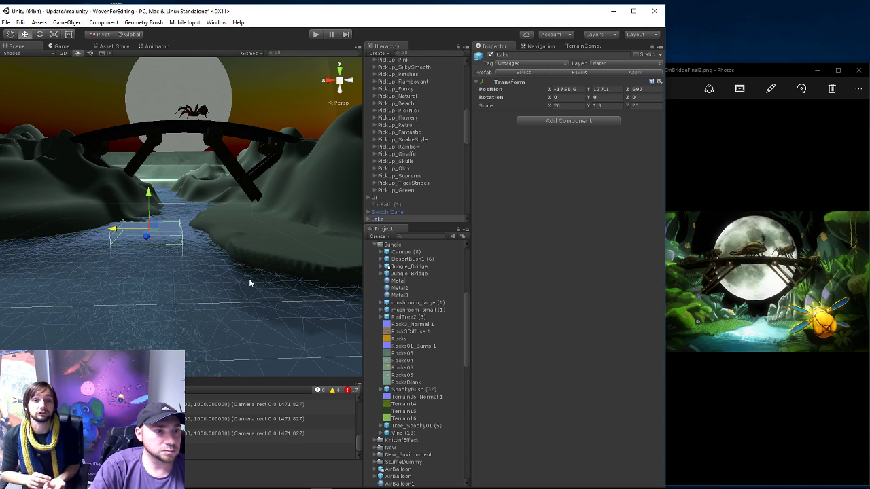
pyautogui.scroll(-2, 269, 243)
pyautogui.click(284, 239)
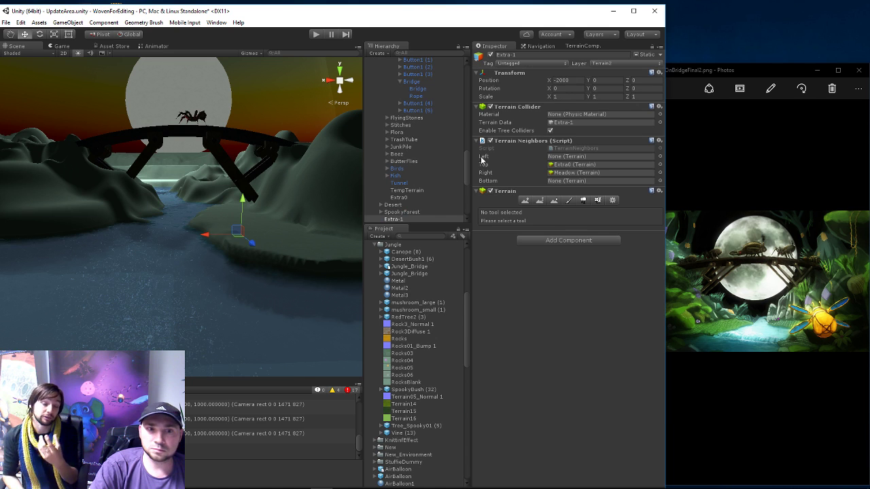
# - With Paint Height, sample height 179.301 and paint a flat patch over the river
pyautogui.click(524, 201)
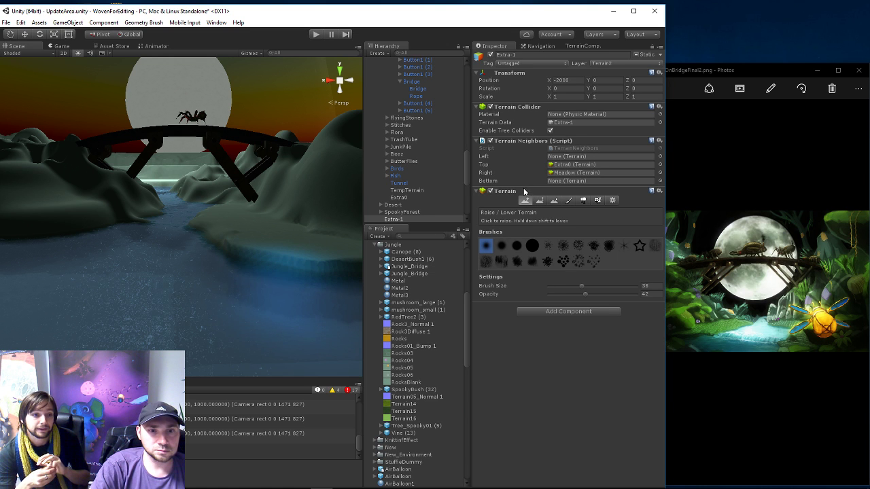
pyautogui.click(539, 201)
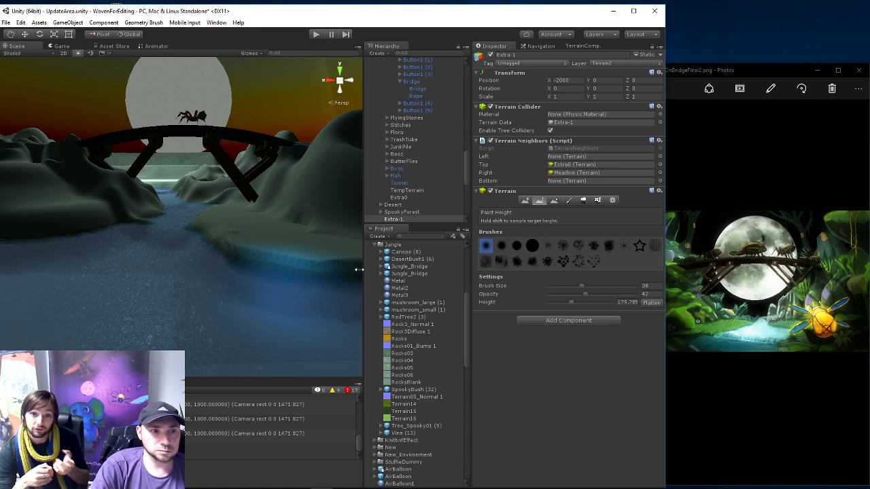
pyautogui.keyDown('shift'); pyautogui.click(319, 257); pyautogui.keyUp('shift')
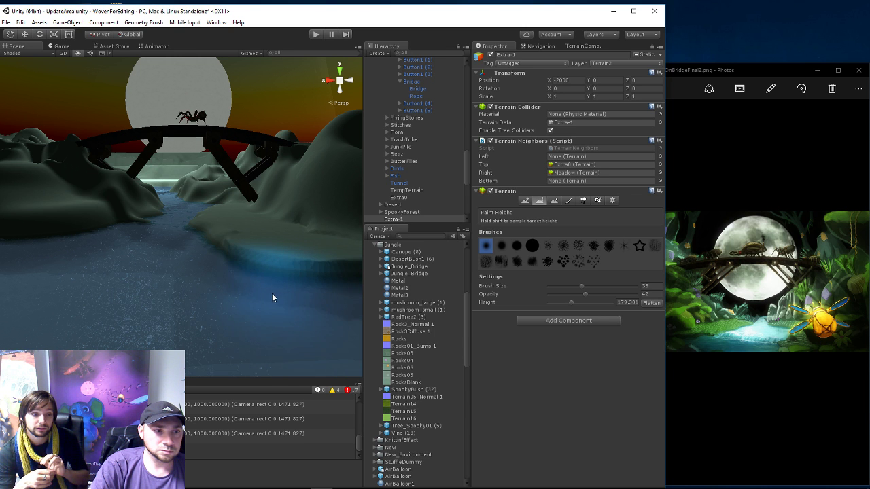
pyautogui.moveTo(271, 293)
pyautogui.mouseDown()
pyautogui.moveTo(234, 324)
pyautogui.moveTo(121, 336)
pyautogui.moveTo(194, 332)
pyautogui.mouseUp()
pyautogui.scroll(-2, 129, 338)
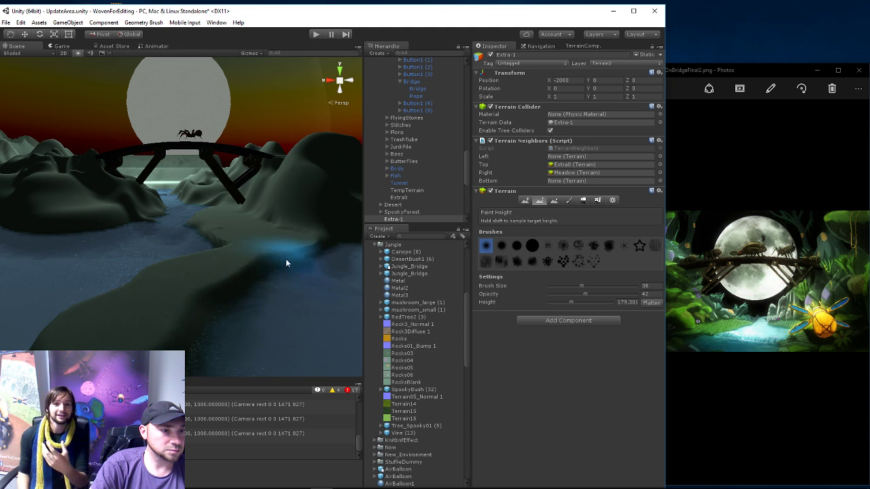
pyautogui.moveTo(193, 330); pyautogui.dragTo(209, 288)
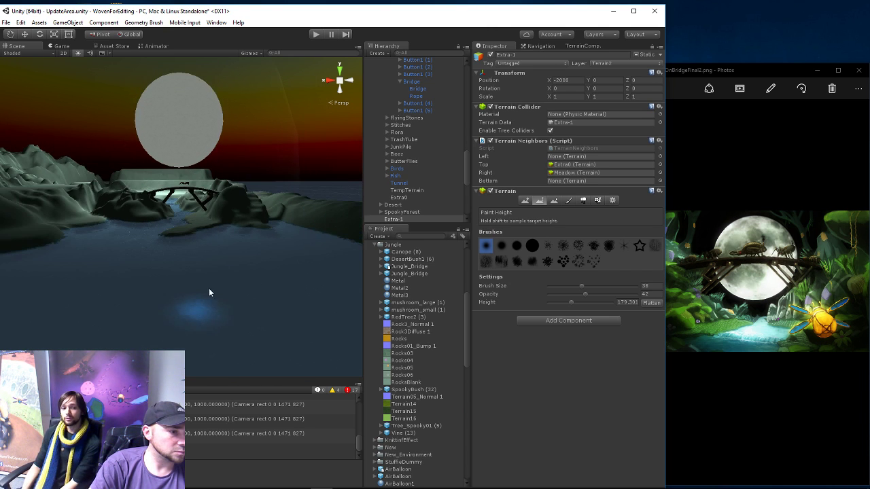
# - Raise the brush size from 38 to 86 and paint a wide flat ledge
pyautogui.scroll(-2, 193, 300)
pyautogui.scroll(-2, 211, 217)
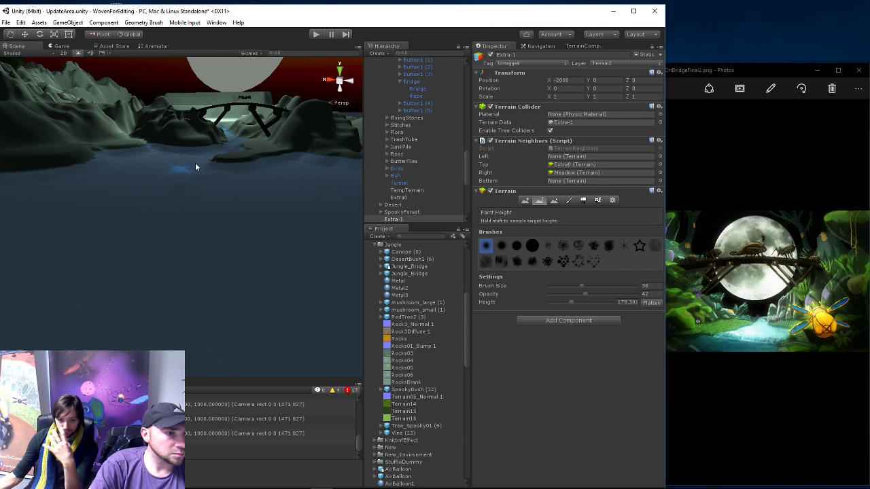
pyautogui.moveTo(581, 286); pyautogui.dragTo(625, 289)
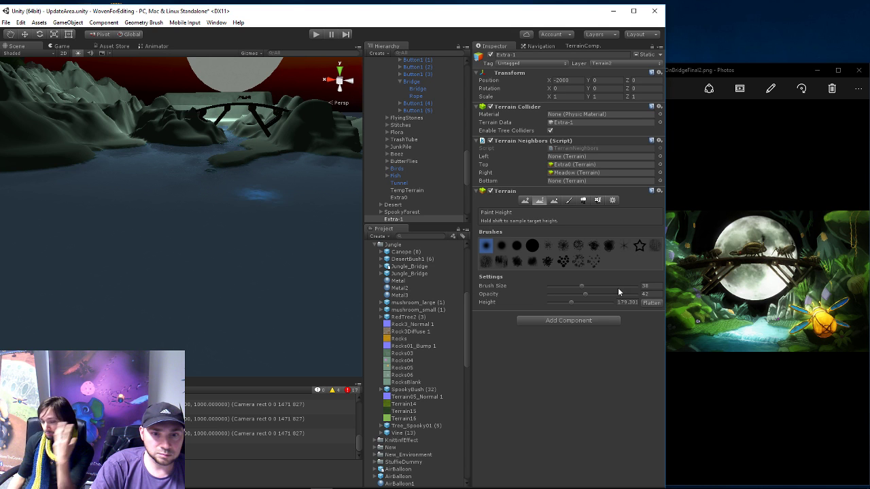
pyautogui.moveTo(265, 196)
pyautogui.mouseDown()
pyautogui.moveTo(137, 180)
pyautogui.moveTo(193, 166)
pyautogui.mouseUp()
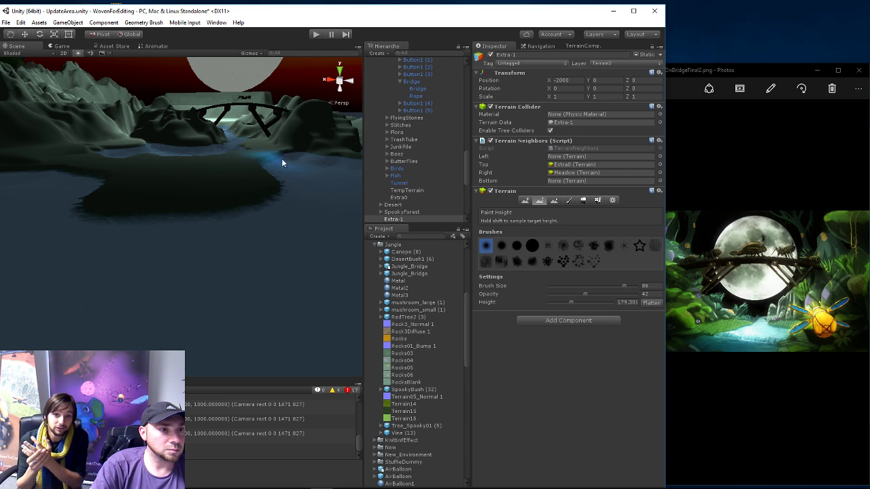
# - Extend the flat ledge leftward and down across the river toward the bridge
pyautogui.moveTo(281, 184); pyautogui.dragTo(94, 207)
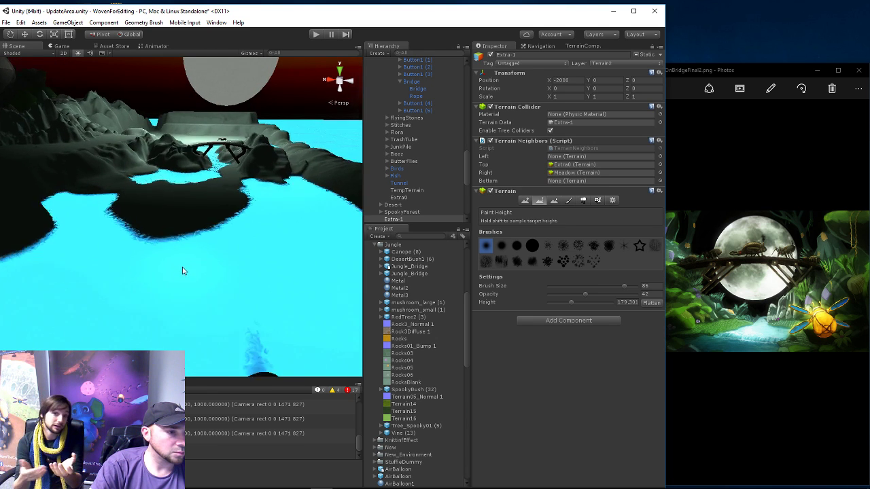
pyautogui.moveTo(167, 272)
pyautogui.mouseDown()
pyautogui.moveTo(51, 292)
pyautogui.moveTo(249, 164)
pyautogui.mouseUp()
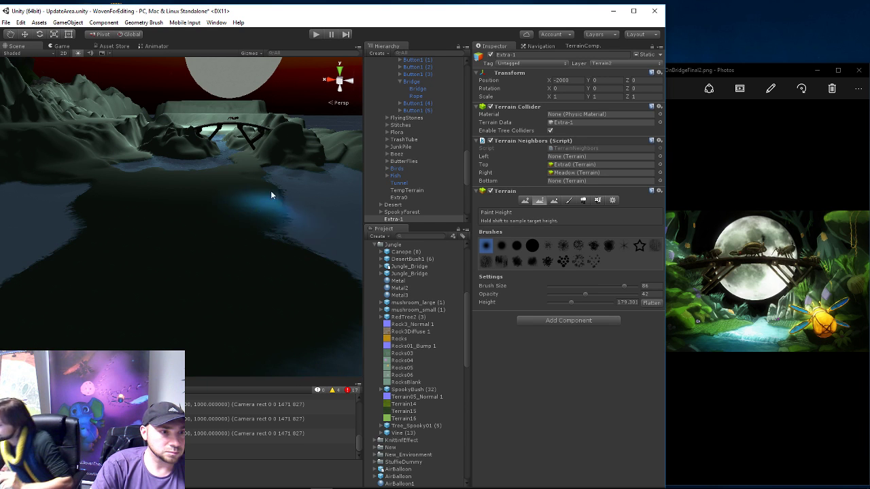
pyautogui.moveTo(249, 165); pyautogui.dragTo(233, 180, button='right')
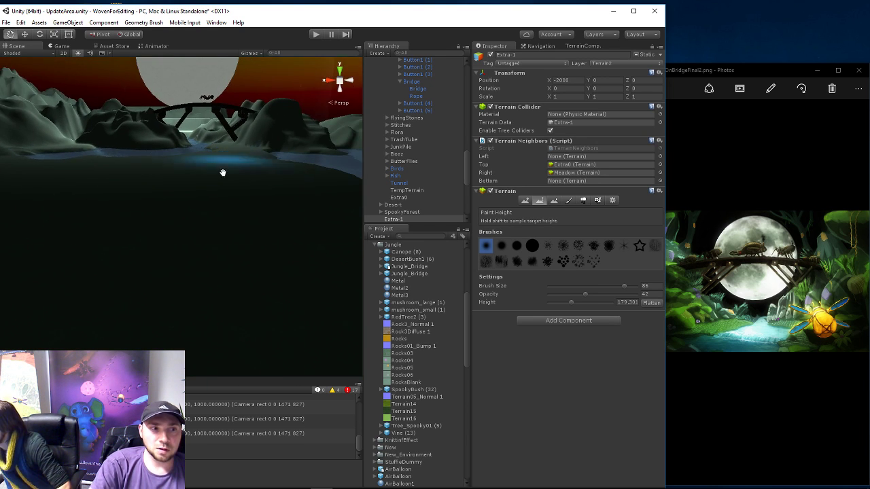
pyautogui.scroll(3, 233, 180)
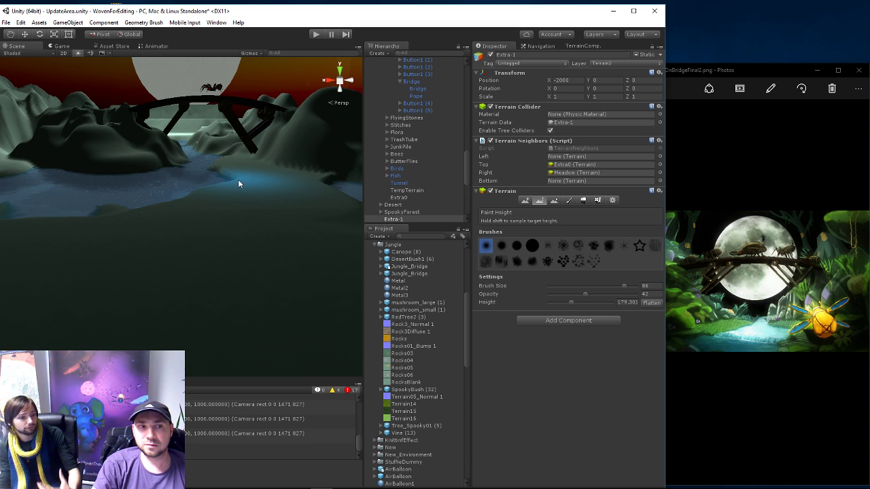
# - Orbit and zoom around the bridge and moon to inspect the new shelf
pyautogui.moveTo(231, 179)
pyautogui.keyDown('alt'); pyautogui.mouseDown()
pyautogui.moveTo(203, 233)
pyautogui.moveTo(238, 239)
pyautogui.mouseUp(); pyautogui.keyUp('alt')
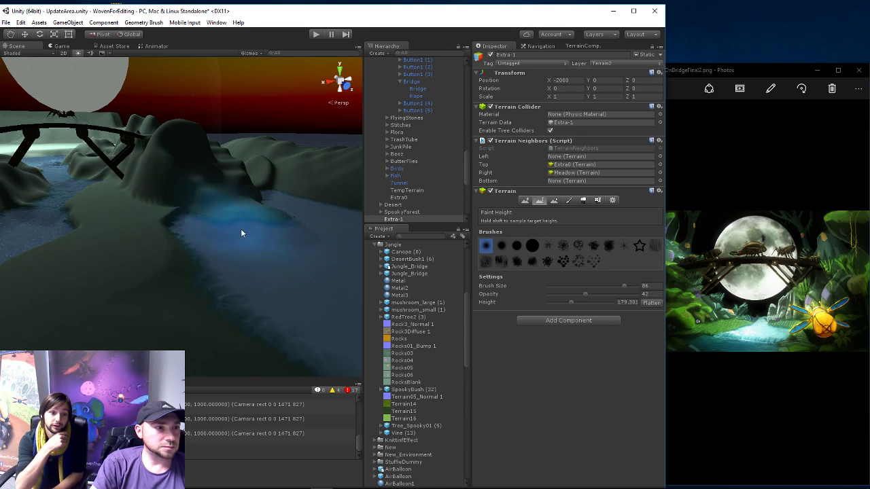
pyautogui.moveTo(246, 235); pyautogui.dragTo(183, 218, button='middle')
pyautogui.scroll(3, 186, 217)
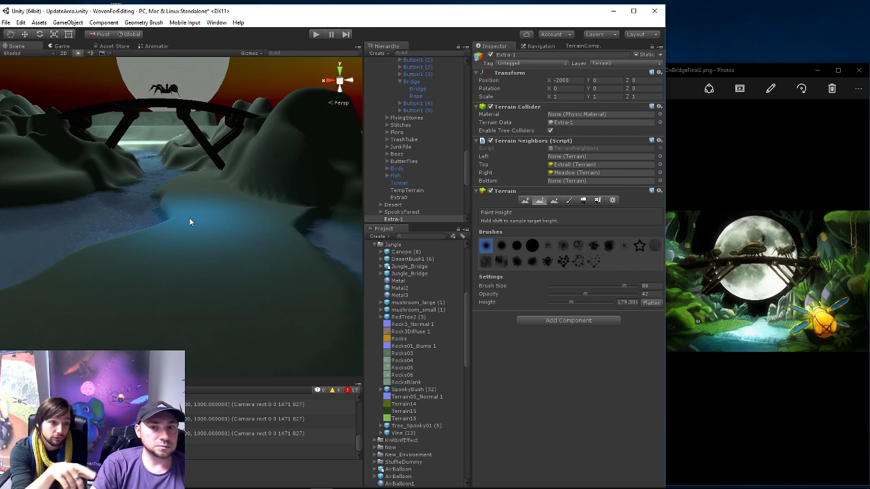
pyautogui.scroll(3, 189, 228)
pyautogui.moveTo(190, 240)
pyautogui.keyDown('alt'); pyautogui.mouseDown()
pyautogui.moveTo(157, 197)
pyautogui.moveTo(300, 272)
pyautogui.mouseUp(); pyautogui.keyUp('alt')
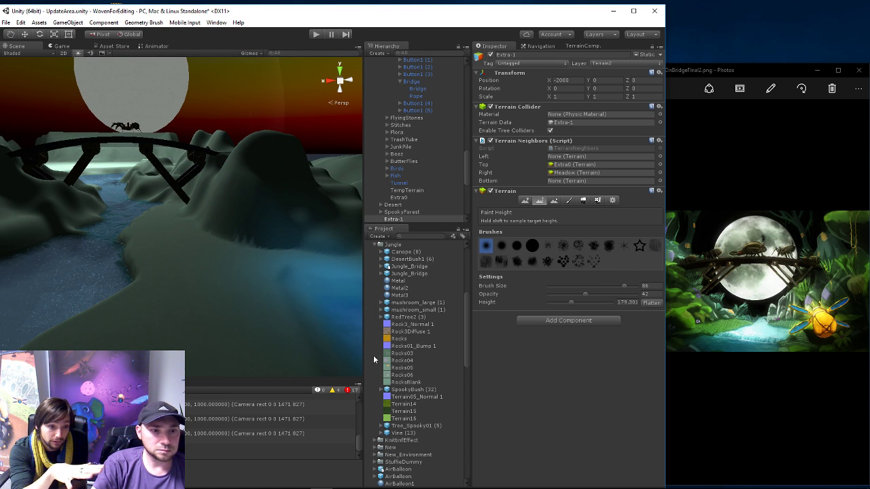
pyautogui.scroll(2, 411, 326)
pyautogui.scroll(2, 411, 327)
pyautogui.scroll(-4, 407, 328)
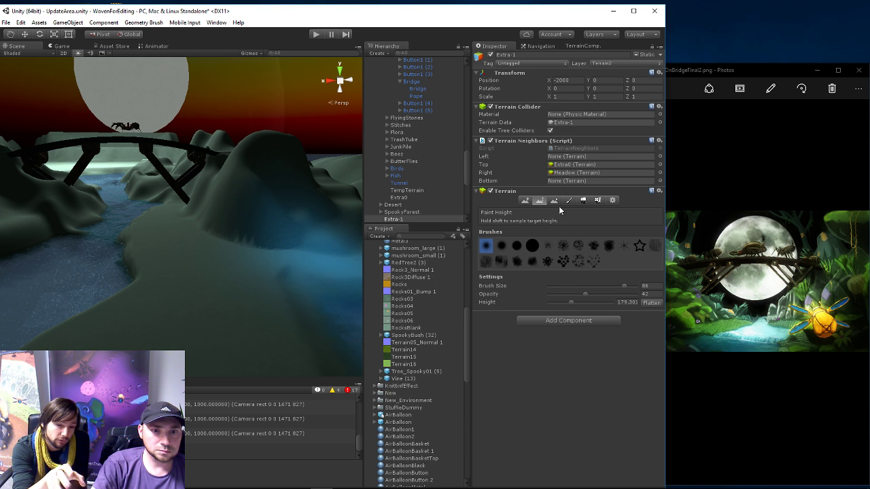
# - Show the Navigation settings so the walkable NavMesh overlays the Extra-1 terrain
pyautogui.click(572, 46)
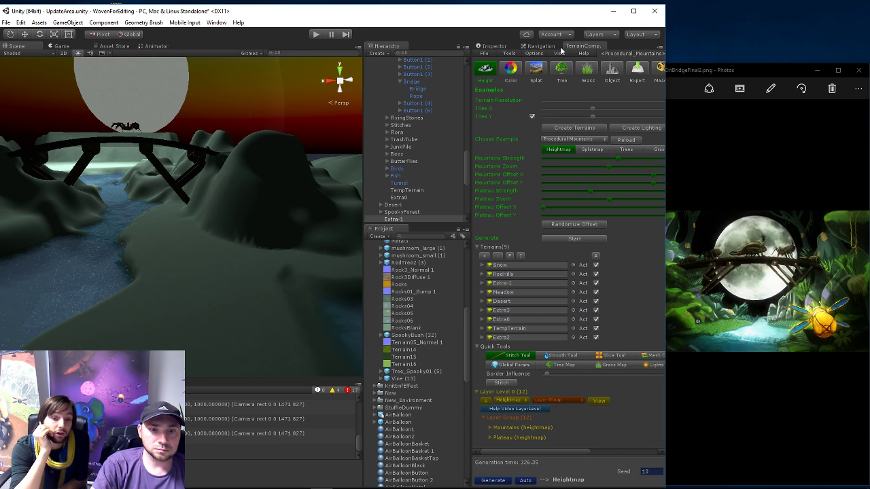
pyautogui.click(541, 46)
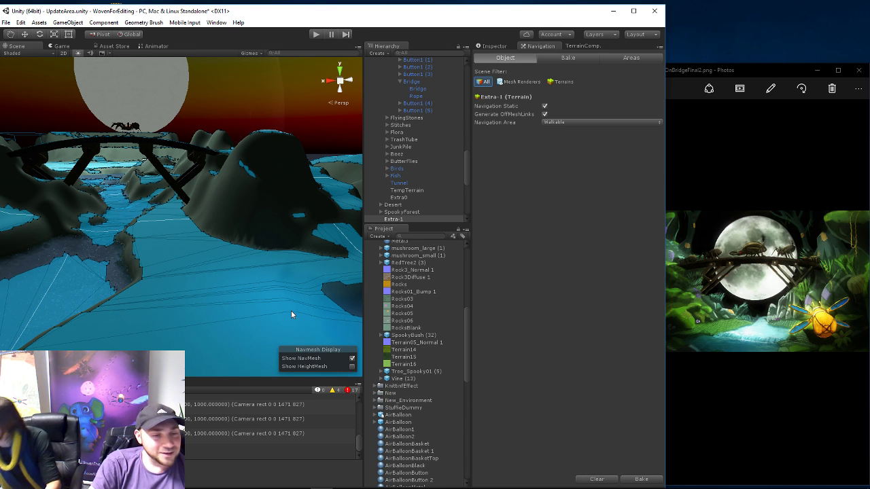
# - Play the game past the title menu to test the terrain, then stop with Ctrl+P
pyautogui.moveTo(291, 314); pyautogui.dragTo(169, 242, button='middle')
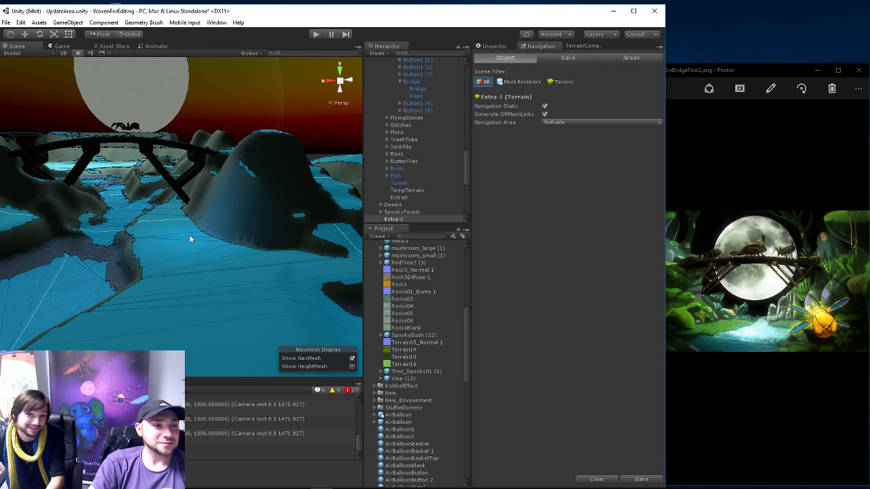
pyautogui.scroll(3, 169, 242)
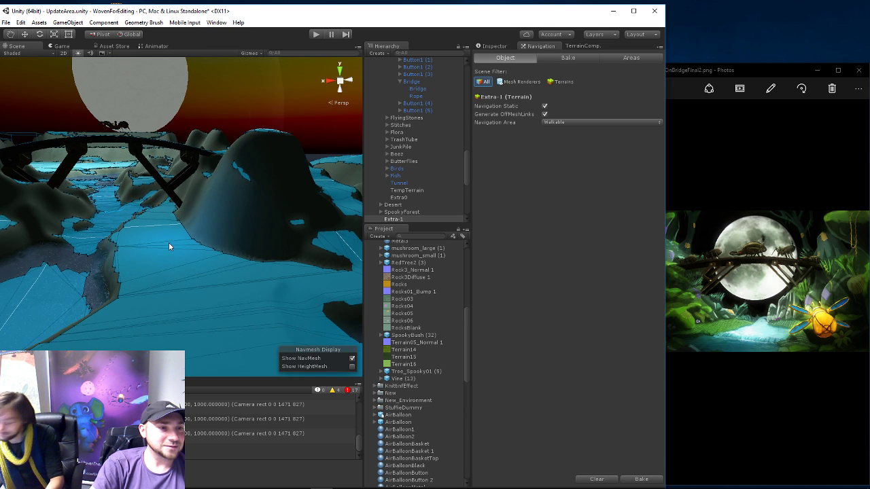
pyautogui.click(316, 34)
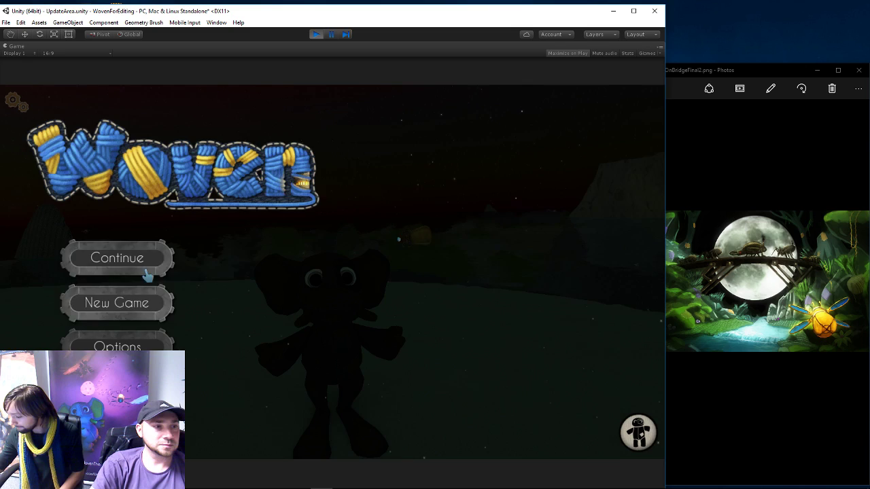
pyautogui.click(143, 268)
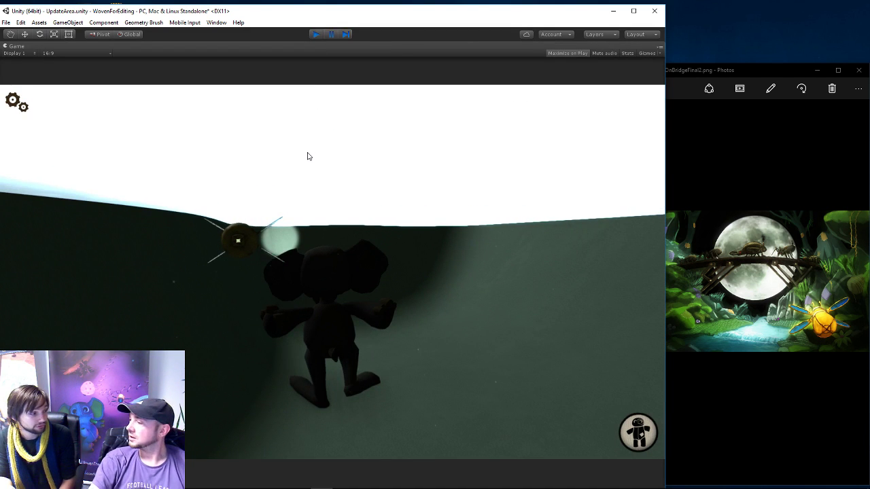
pyautogui.hotkey('ctrl', 'p')
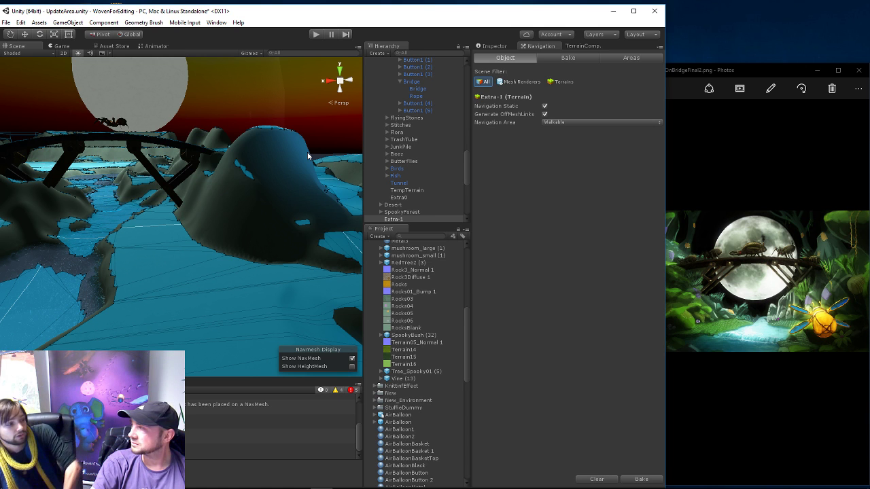
# - Orbit around the dark hill and bridge to review the NavMesh coverage
pyautogui.moveTo(307, 156)
pyautogui.mouseDown()
pyautogui.moveTo(190, 215)
pyautogui.moveTo(179, 170)
pyautogui.moveTo(192, 175)
pyautogui.mouseUp()
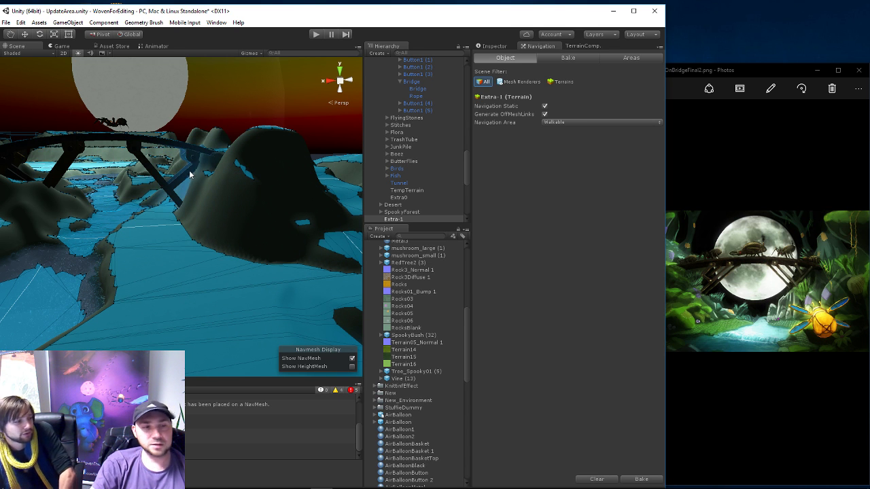
pyautogui.moveTo(191, 175); pyautogui.dragTo(166, 219, button='right')
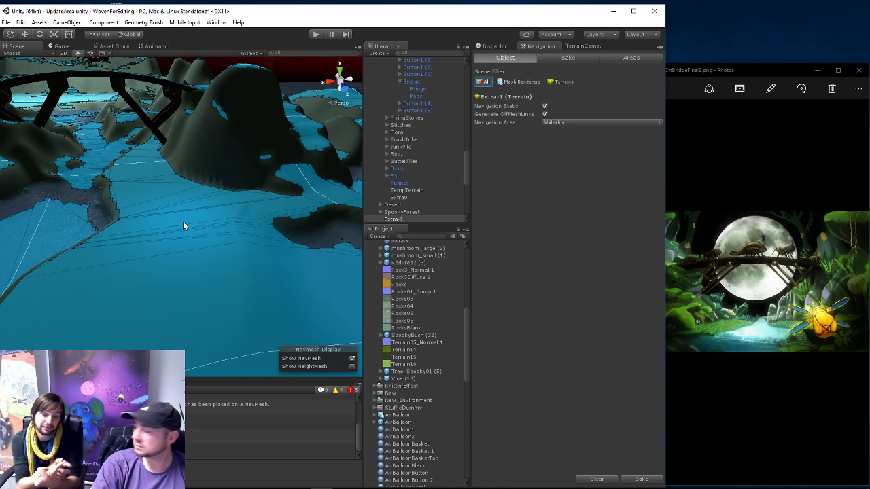
pyautogui.moveTo(136, 211)
pyautogui.mouseDown(button='right')
pyautogui.moveTo(185, 228)
pyautogui.moveTo(167, 247)
pyautogui.mouseUp(button='right')
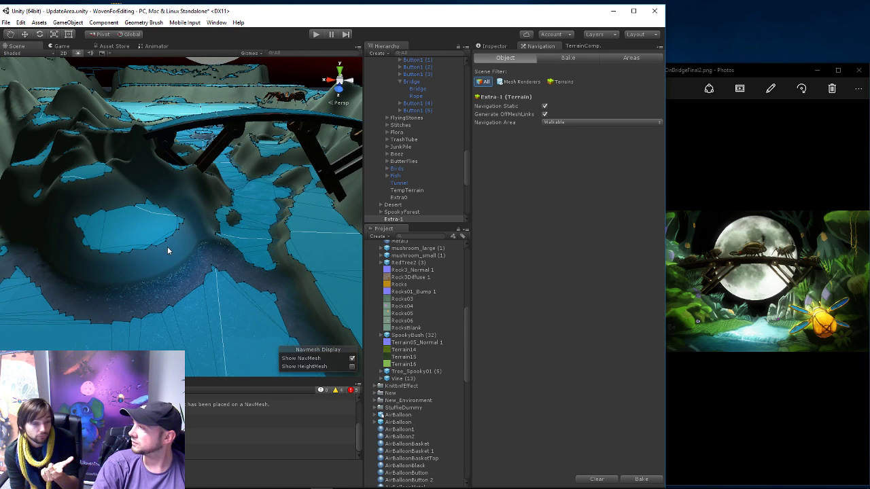
pyautogui.moveTo(123, 243)
pyautogui.mouseDown(button='right')
pyautogui.moveTo(170, 228)
pyautogui.moveTo(158, 252)
pyautogui.moveTo(204, 224)
pyautogui.mouseUp(button='right')
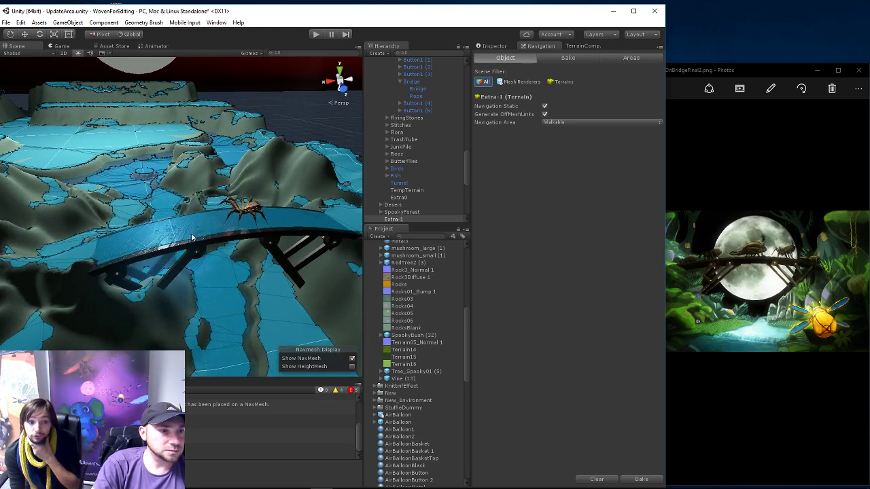
pyautogui.scroll(10, 408, 116)
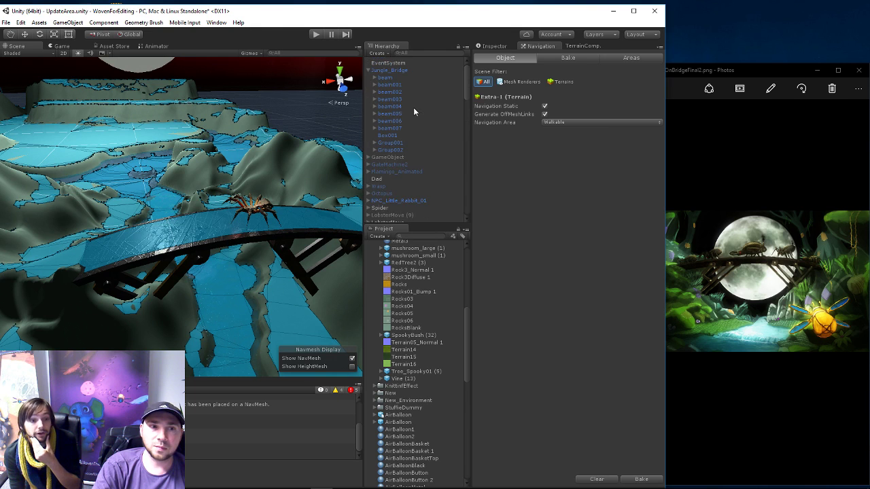
pyautogui.scroll(-2, 392, 129)
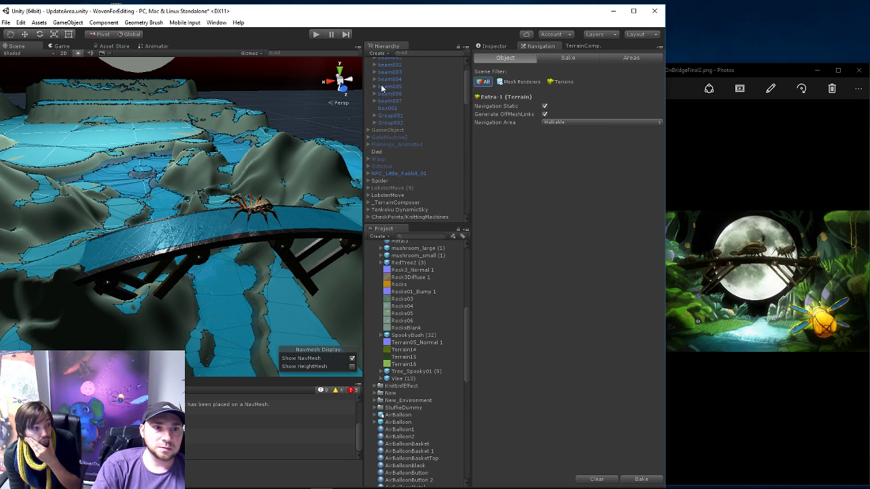
pyautogui.scroll(2, 382, 89)
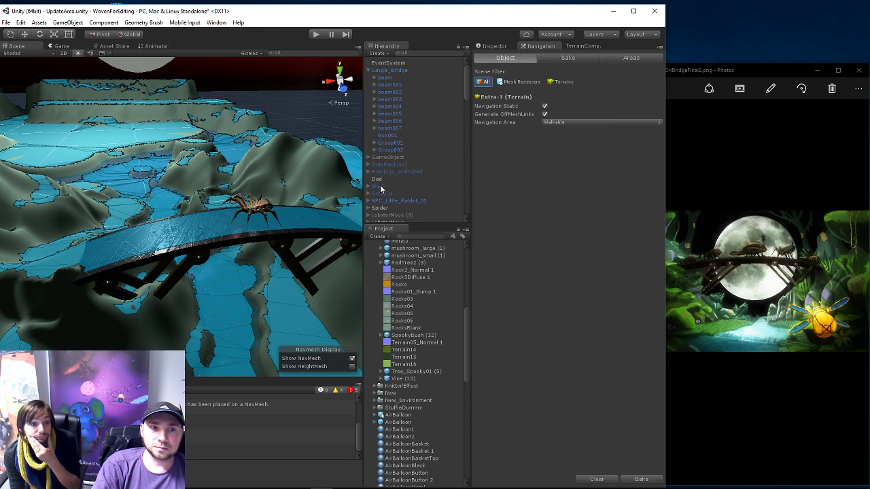
pyautogui.scroll(-2, 380, 191)
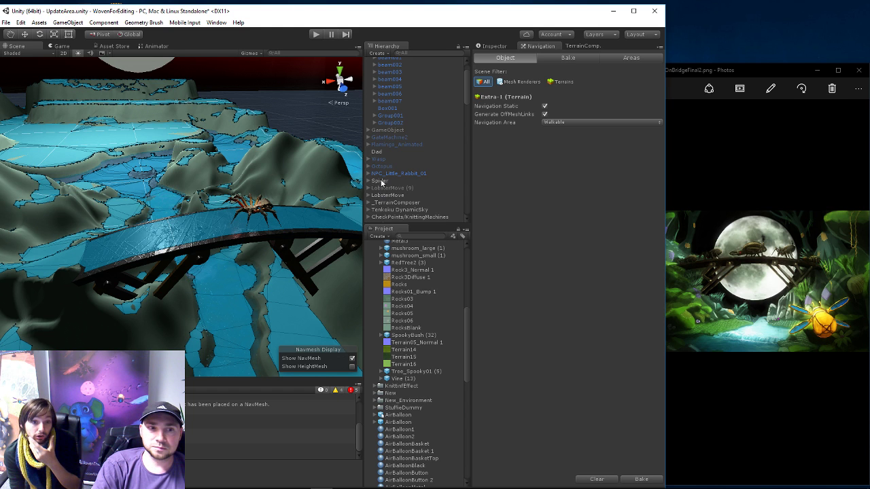
# - Select the Spider object and view its components in the Inspector
pyautogui.click(379, 181)
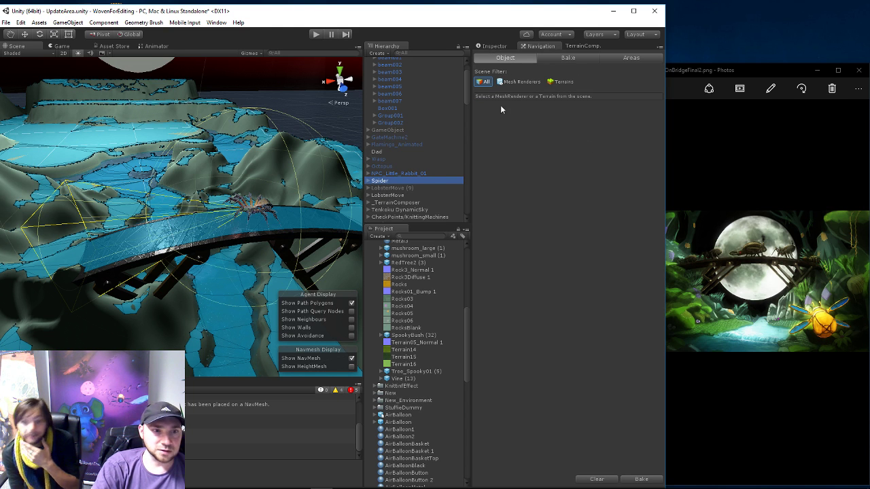
pyautogui.click(492, 46)
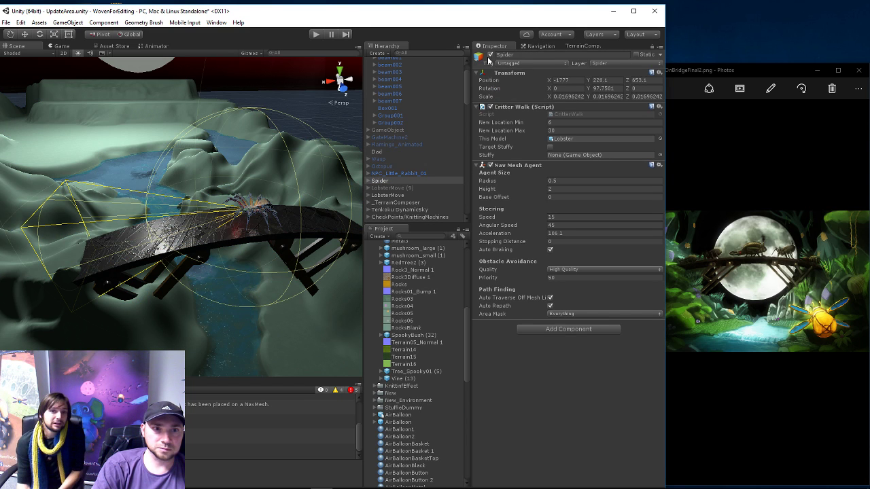
pyautogui.moveTo(204, 67); pyautogui.dragTo(216, 117, button='middle')
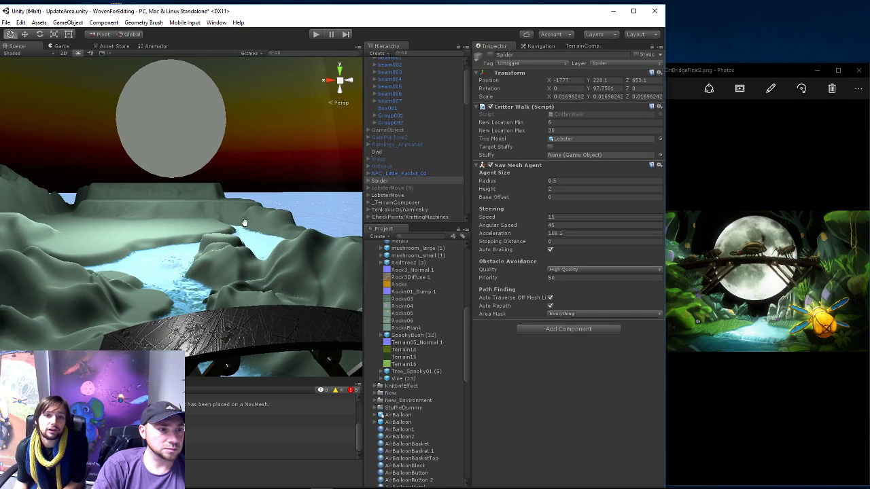
pyautogui.scroll(3, 216, 117)
pyautogui.scroll(3, 210, 136)
pyautogui.scroll(3, 207, 149)
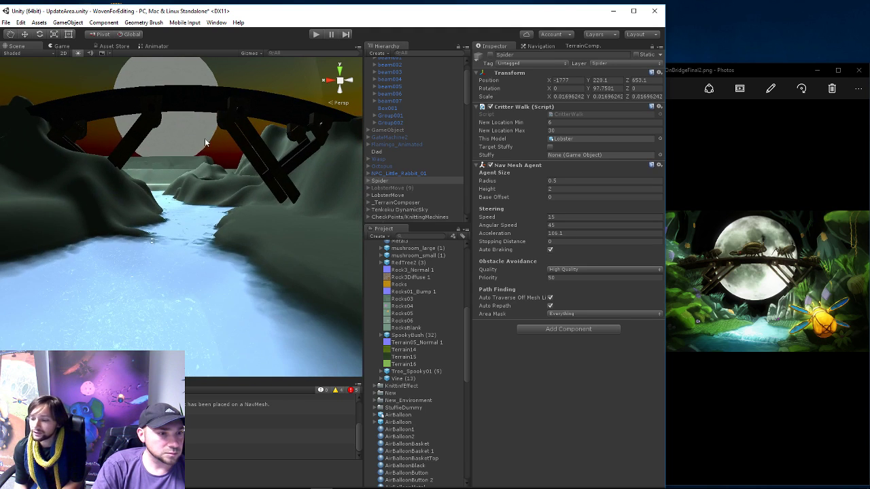
# - Select the Extra-1 terrain to show Paint Height with target height 179.301 and brush size 86
pyautogui.scroll(2, 203, 188)
pyautogui.scroll(-2, 202, 189)
pyautogui.scroll(-2, 203, 184)
pyautogui.scroll(-2, 201, 178)
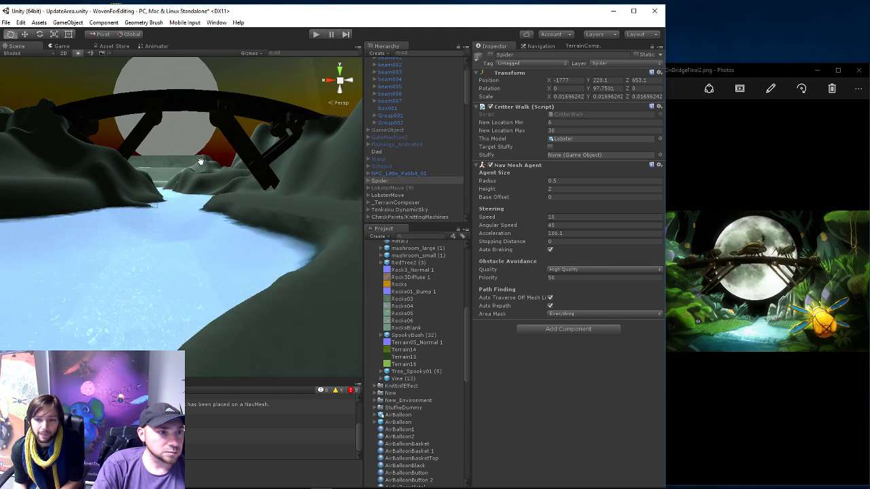
pyautogui.scroll(-2, 201, 174)
pyautogui.scroll(-2, 201, 174)
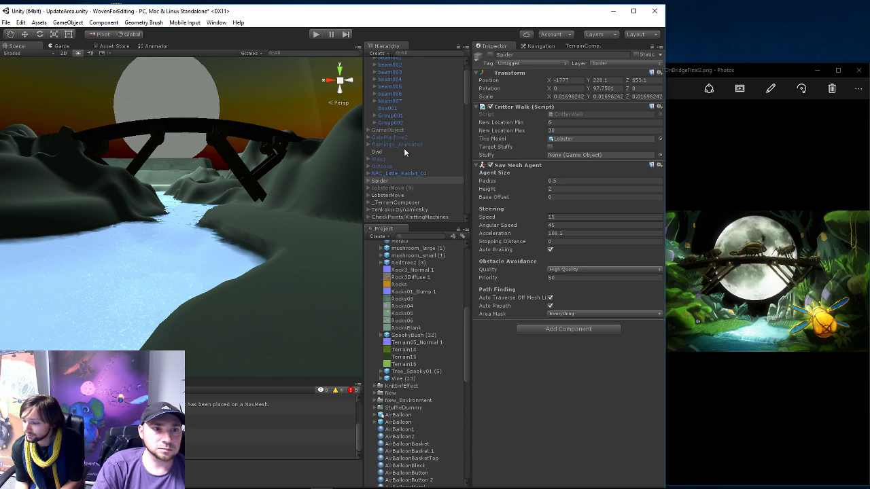
pyautogui.scroll(2, 390, 121)
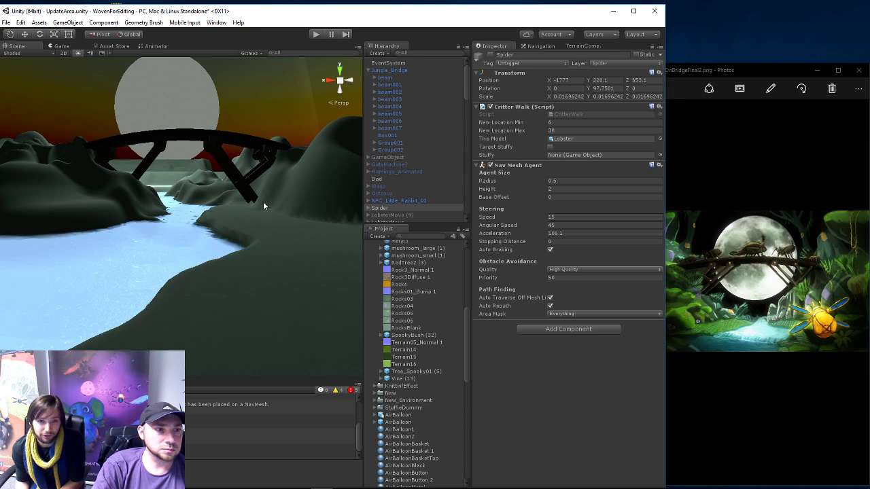
pyautogui.moveTo(277, 208); pyautogui.dragTo(327, 200, button='middle')
pyautogui.click(327, 201)
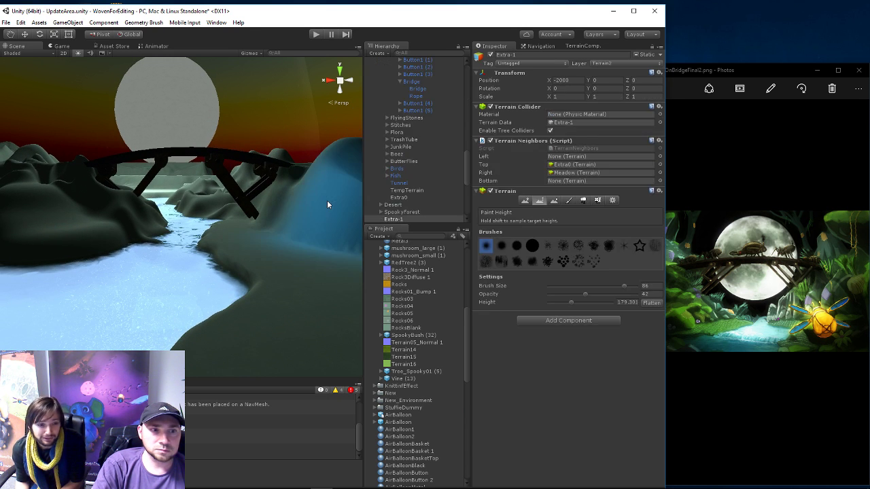
# - With Paint Texture, brush a lighter texture and orange-diamond patches onto the hills
pyautogui.click(569, 201)
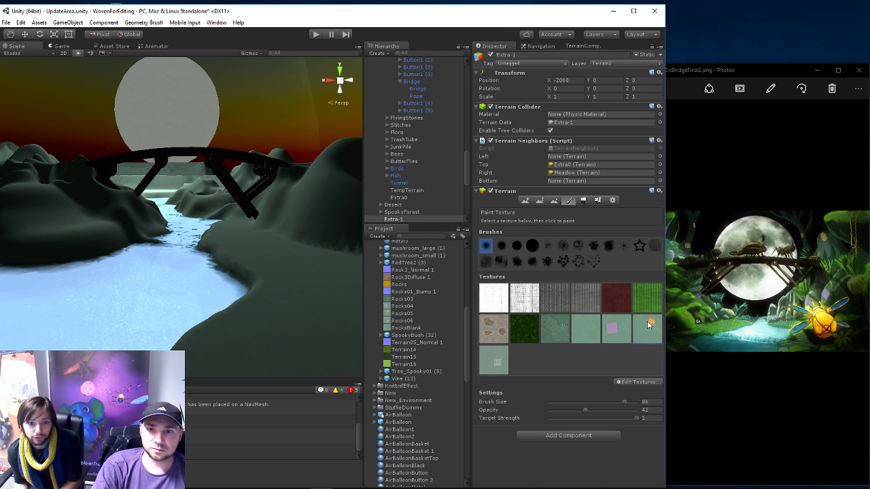
pyautogui.moveTo(369, 188); pyautogui.dragTo(247, 277)
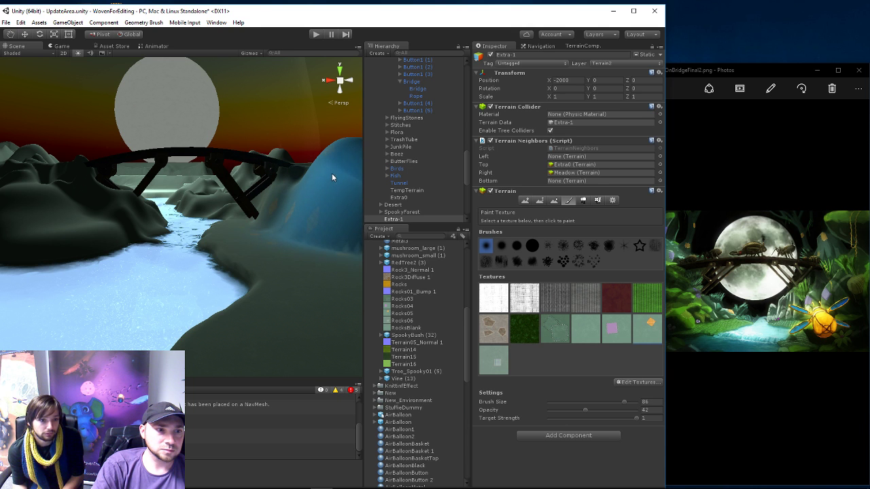
pyautogui.moveTo(247, 277)
pyautogui.mouseDown(button='right')
pyautogui.moveTo(252, 270)
pyautogui.moveTo(183, 288)
pyautogui.moveTo(223, 262)
pyautogui.mouseUp(button='right')
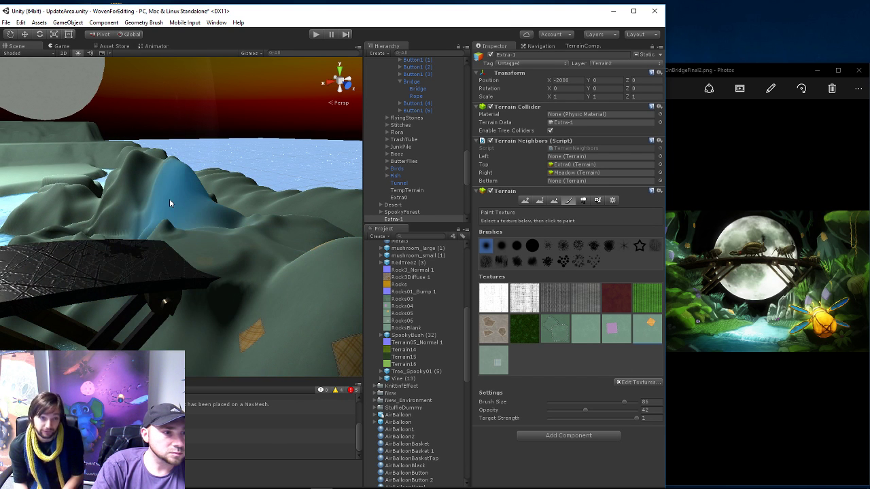
pyautogui.moveTo(141, 188); pyautogui.dragTo(177, 191)
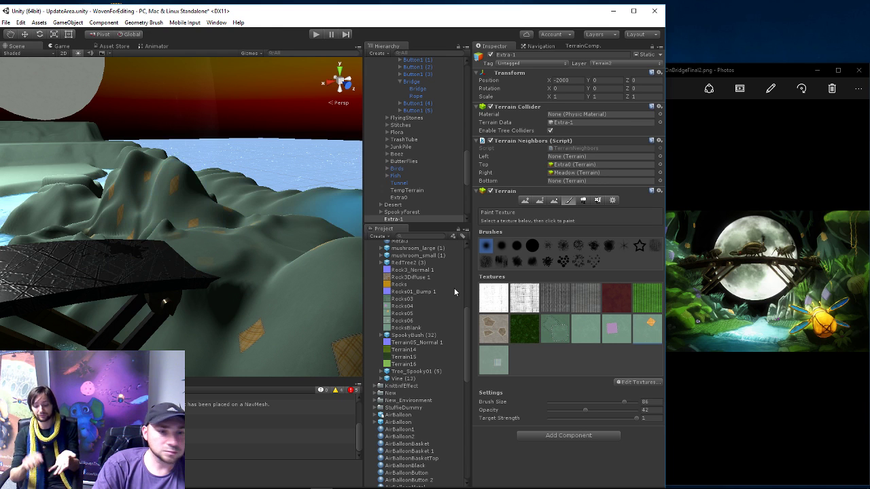
# - Paint pink texture streaks onto the hill and the lower-left hills
pyautogui.click(612, 331)
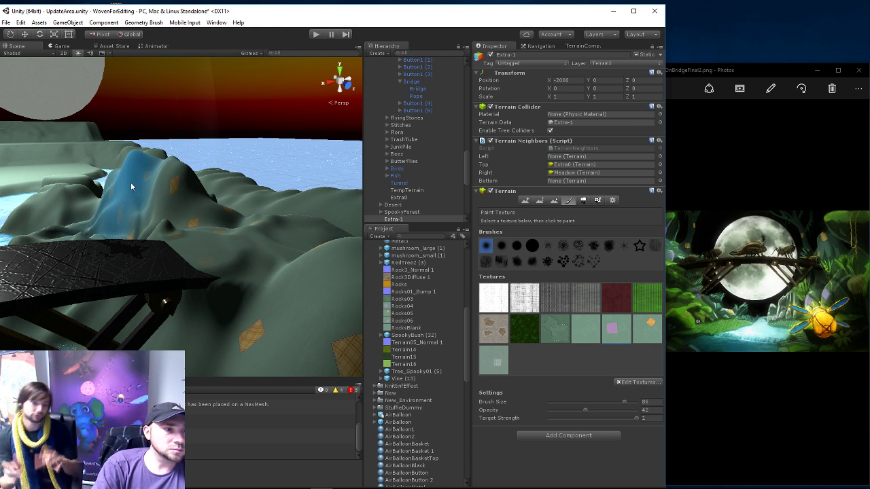
pyautogui.moveTo(129, 194); pyautogui.dragTo(114, 185)
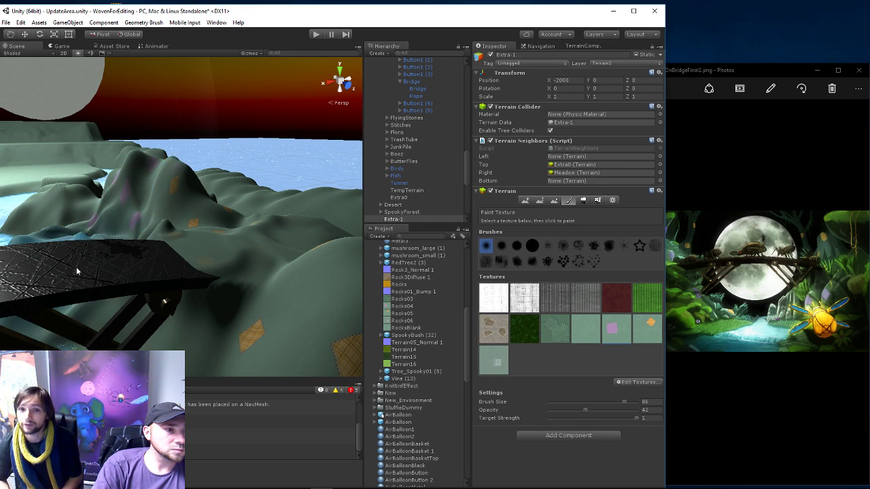
pyautogui.moveTo(114, 184); pyautogui.dragTo(139, 257, button='middle')
pyautogui.moveTo(139, 256)
pyautogui.mouseDown(button='right')
pyautogui.moveTo(153, 244)
pyautogui.moveTo(69, 271)
pyautogui.mouseUp(button='right')
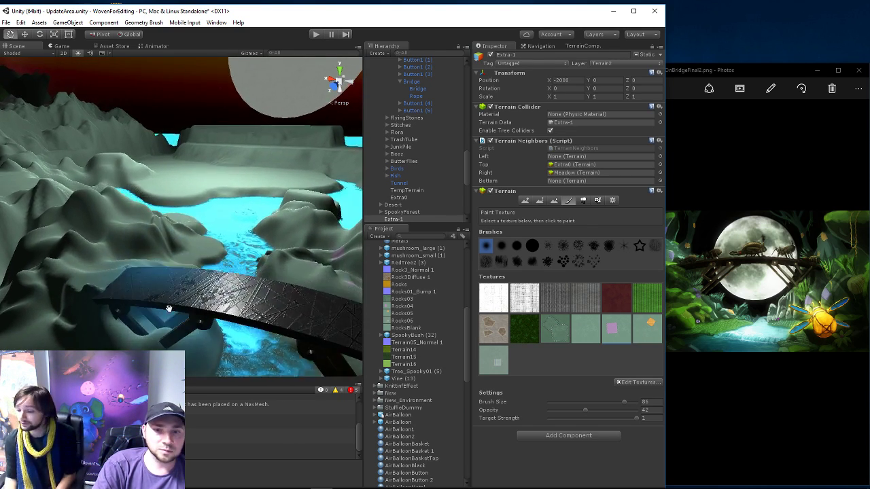
pyautogui.moveTo(69, 275); pyautogui.dragTo(83, 253)
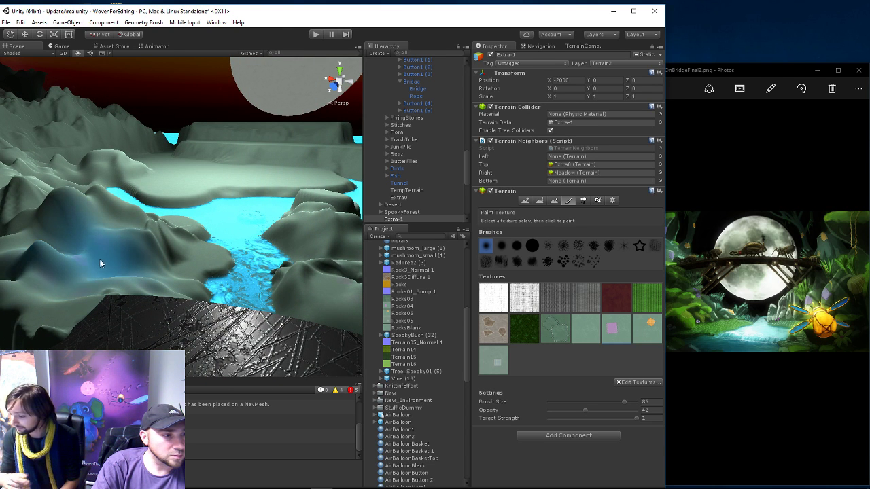
# - Select the green grass texture and frame the view with the bridge spanning across
pyautogui.click(639, 304)
pyautogui.scroll(-2, 215, 302)
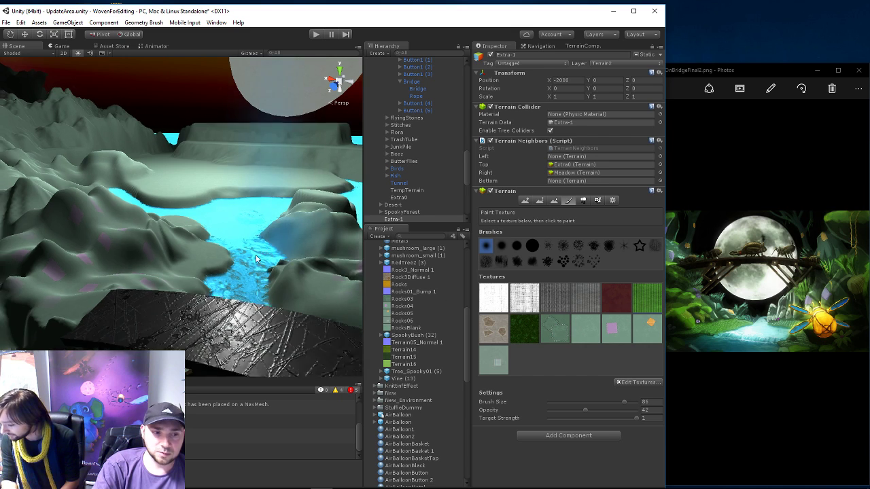
pyautogui.scroll(-2, 214, 303)
pyautogui.scroll(-2, 215, 302)
pyautogui.scroll(-2, 215, 303)
pyautogui.scroll(-2, 214, 303)
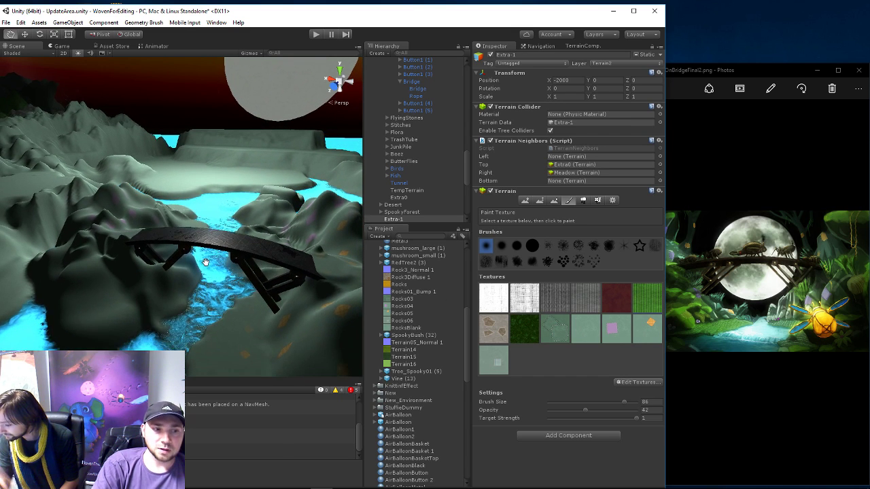
pyautogui.scroll(-2, 142, 306)
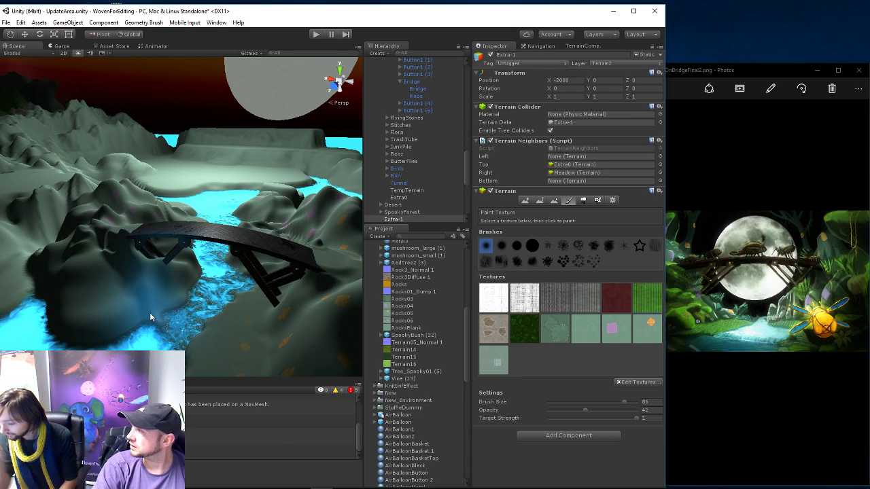
pyautogui.moveTo(150, 313)
pyautogui.mouseDown(button='right')
pyautogui.moveTo(171, 332)
pyautogui.moveTo(171, 298)
pyautogui.moveTo(175, 317)
pyautogui.mouseUp(button='right')
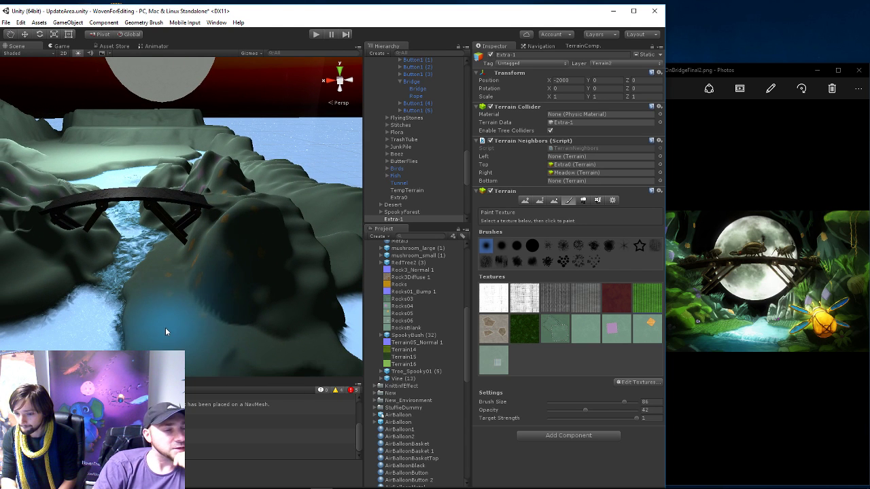
pyautogui.scroll(-2, 167, 327)
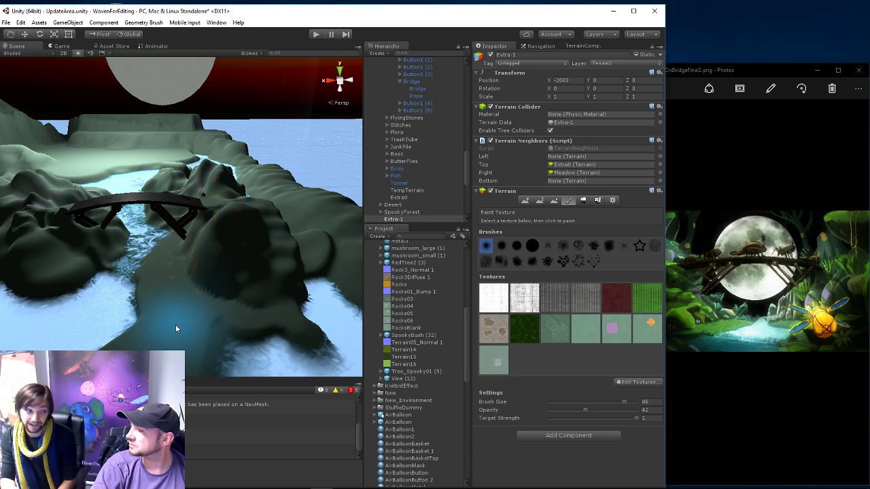
pyautogui.scroll(-2, 191, 330)
pyautogui.scroll(1, 190, 325)
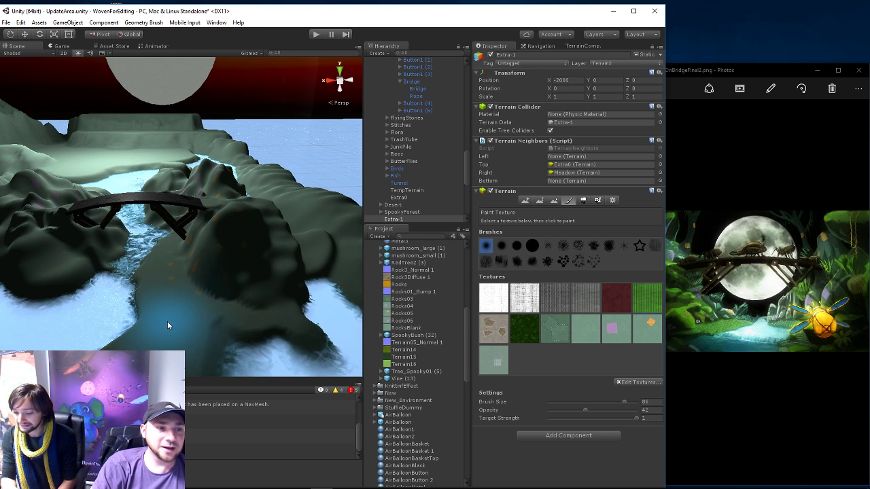
pyautogui.scroll(1, 167, 321)
pyautogui.scroll(1, 156, 304)
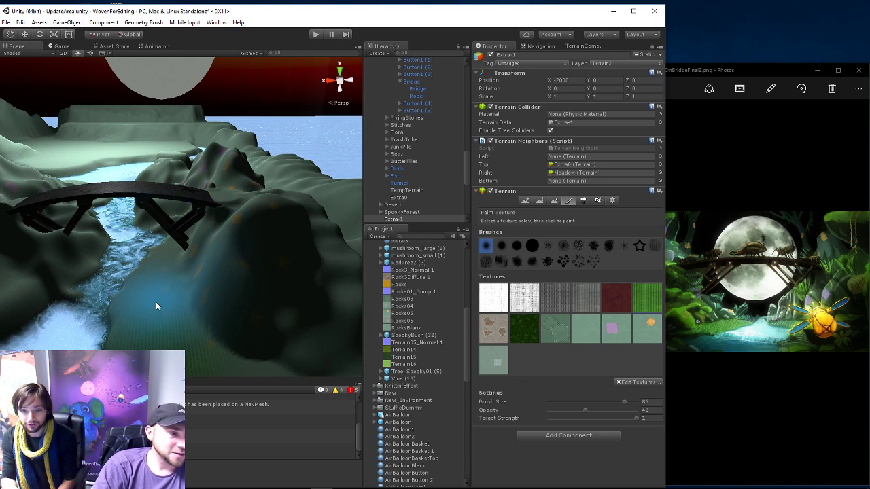
# - Paint green grass along the river banks with the third brush at size 66
pyautogui.click(516, 245)
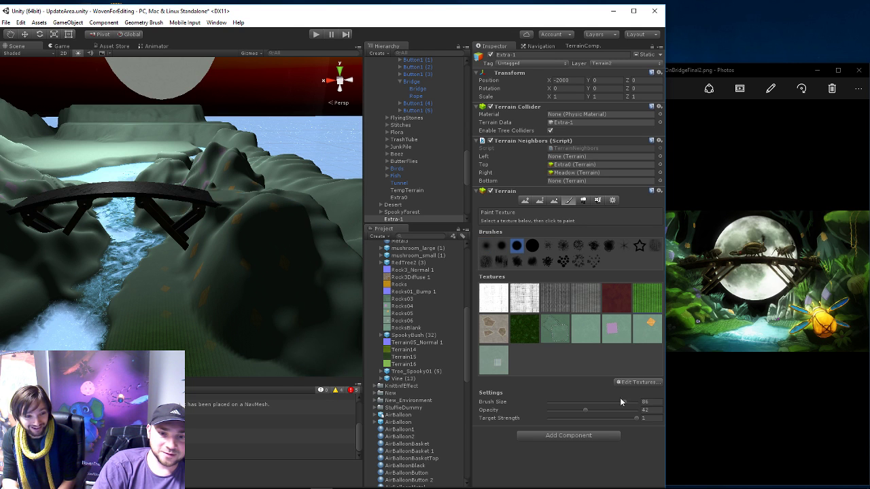
pyautogui.moveTo(624, 401); pyautogui.dragTo(605, 402)
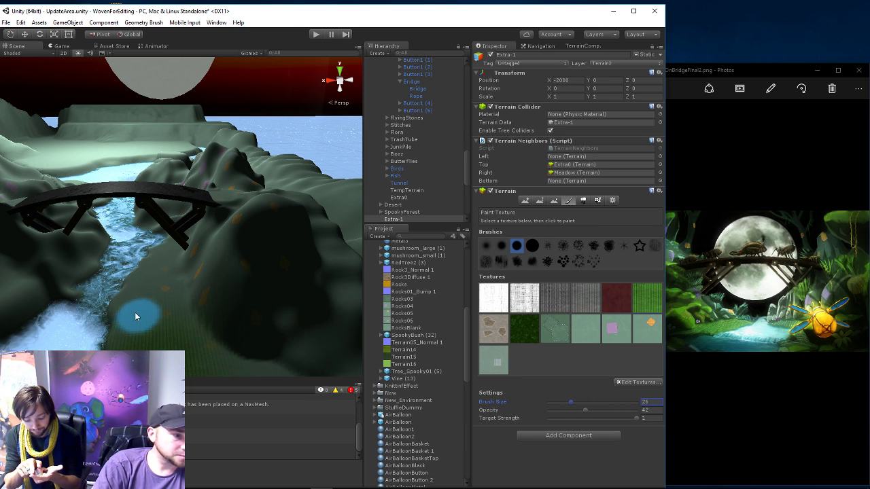
pyautogui.moveTo(136, 311); pyautogui.dragTo(165, 247)
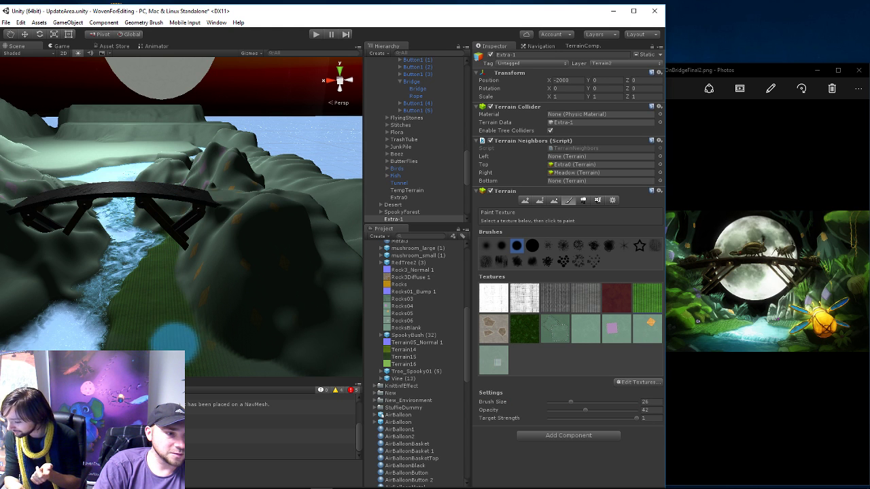
pyautogui.moveTo(121, 328); pyautogui.dragTo(191, 338, button='middle')
pyautogui.scroll(2, 183, 333)
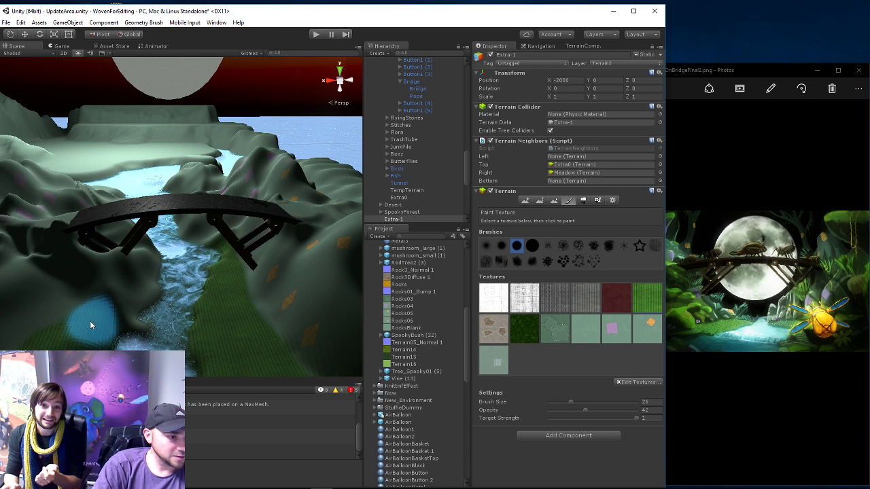
pyautogui.moveTo(166, 340)
pyautogui.mouseDown(button='right')
pyautogui.moveTo(170, 306)
pyautogui.moveTo(148, 233)
pyautogui.mouseUp(button='right')
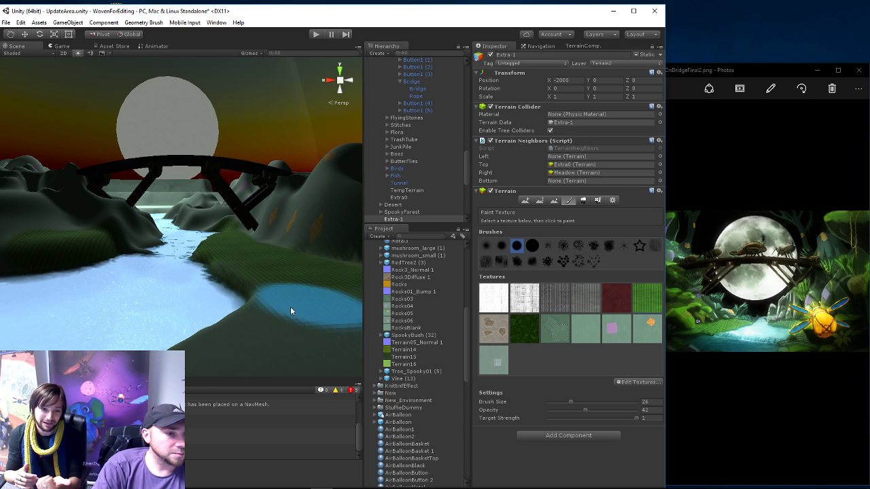
pyautogui.moveTo(290, 306); pyautogui.dragTo(212, 254)
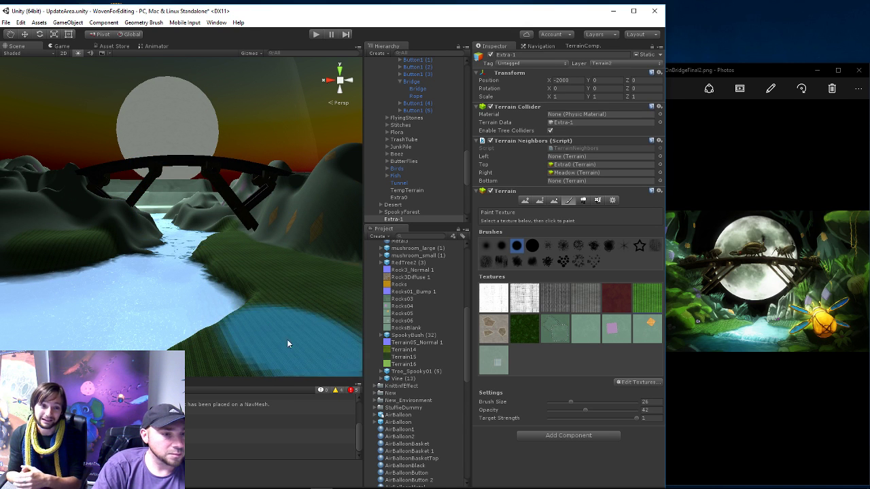
# - Reframe the view on the hill by the bridge and switch to Paint Height
pyautogui.scroll(2, 235, 314)
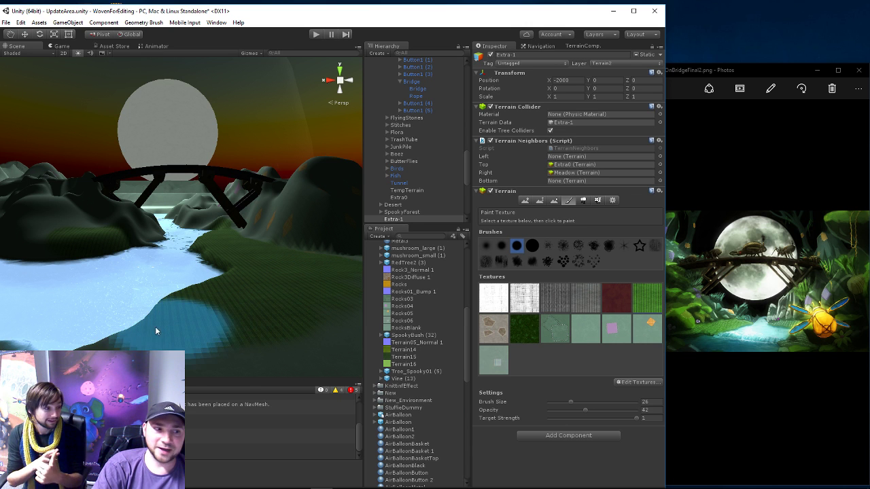
pyautogui.keyDown('alt'); pyautogui.moveTo(140, 292); pyautogui.dragTo(172, 329); pyautogui.keyUp('alt')
pyautogui.moveTo(172, 325); pyautogui.dragTo(172, 327, button='middle')
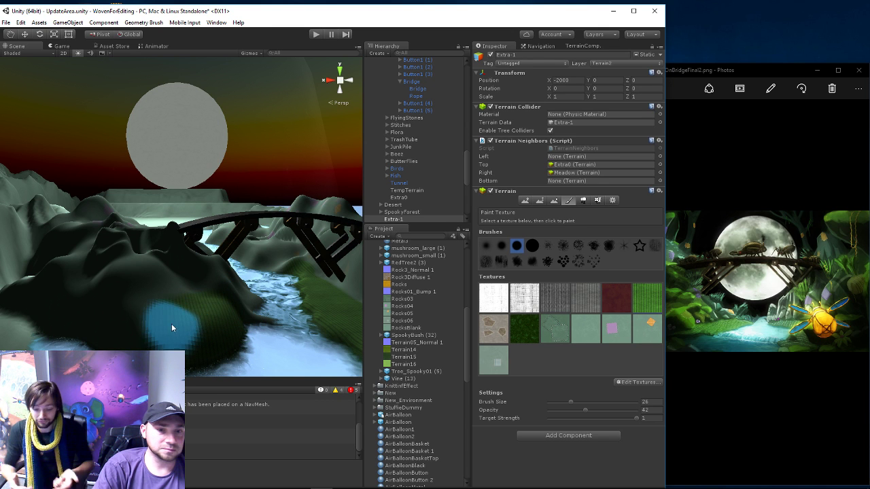
pyautogui.keyDown('alt'); pyautogui.moveTo(171, 324); pyautogui.dragTo(166, 322); pyautogui.keyUp('alt')
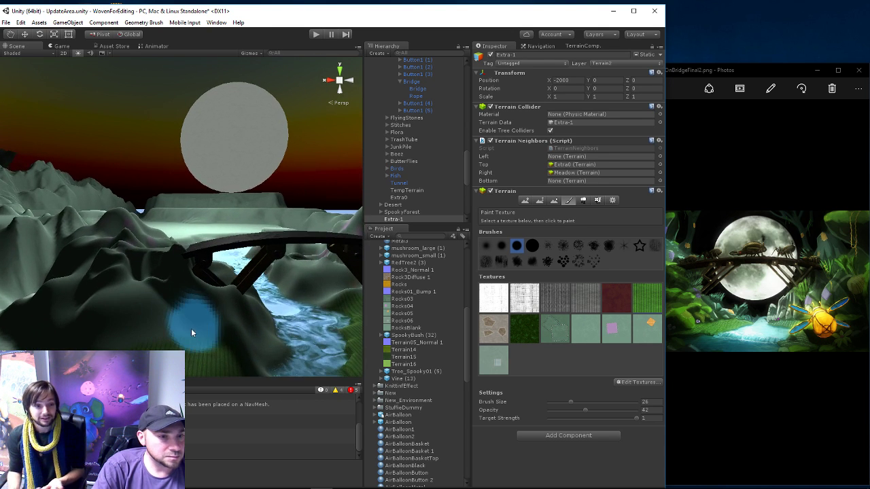
pyautogui.scroll(3, 191, 328)
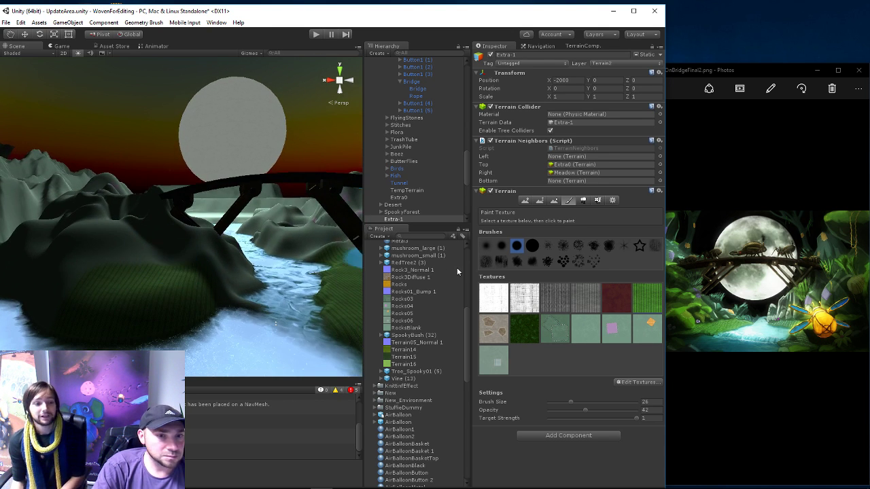
pyautogui.click(539, 202)
# - Raise the ground beside the bridge, sampling a target height near 183, then return to Paint Texture
pyautogui.moveTo(196, 310)
pyautogui.mouseDown()
pyautogui.moveTo(200, 283)
pyautogui.moveTo(226, 273)
pyautogui.moveTo(156, 310)
pyautogui.mouseUp()
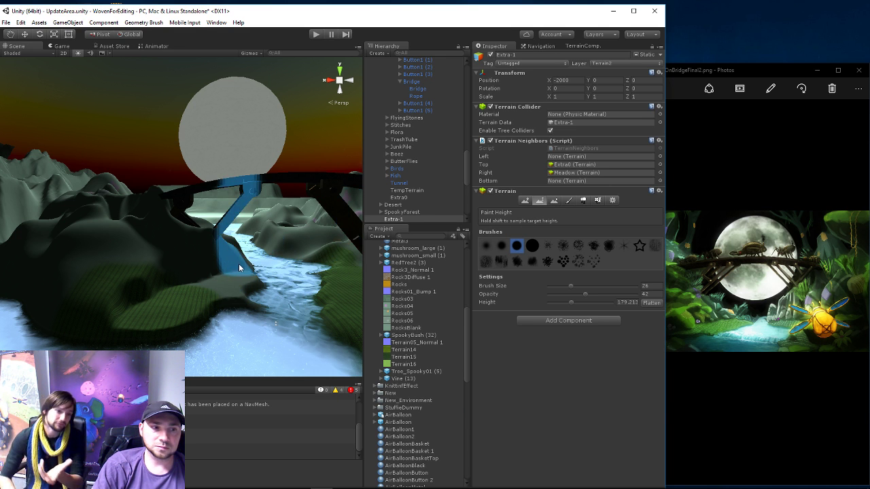
pyautogui.keyDown('shift'); pyautogui.click(239, 264); pyautogui.keyUp('shift')
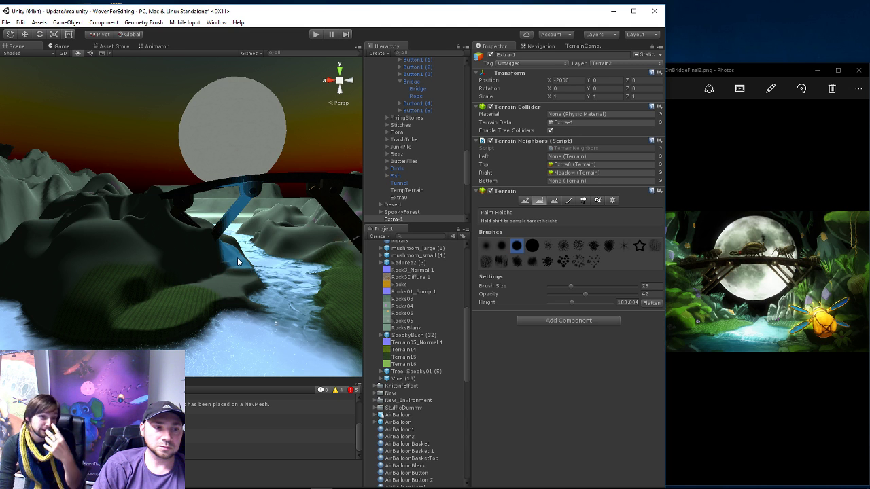
pyautogui.keyDown('shift'); pyautogui.click(257, 253); pyautogui.keyUp('shift')
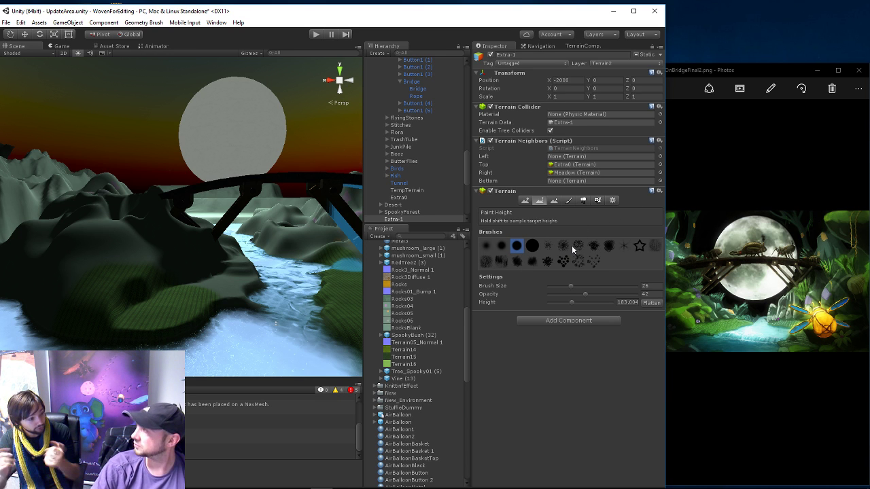
pyautogui.click(567, 201)
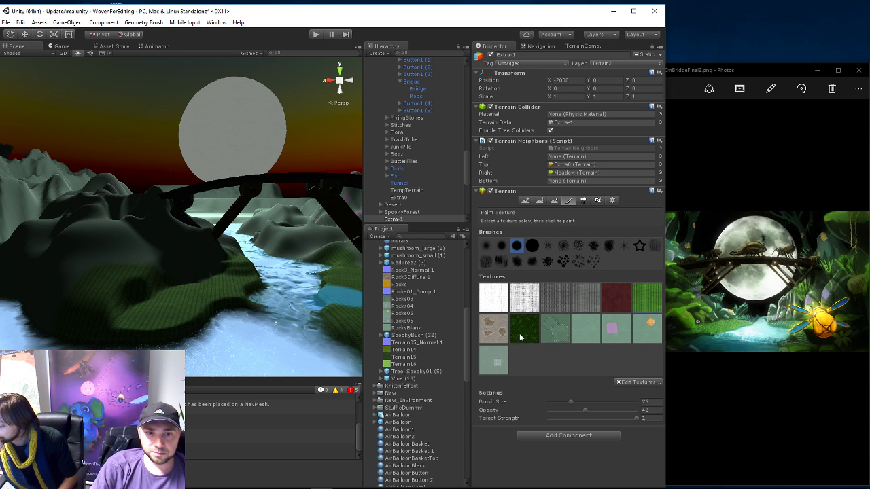
# - Pick the pale mossy texture, then switch to the dark green grass texture
pyautogui.click(557, 333)
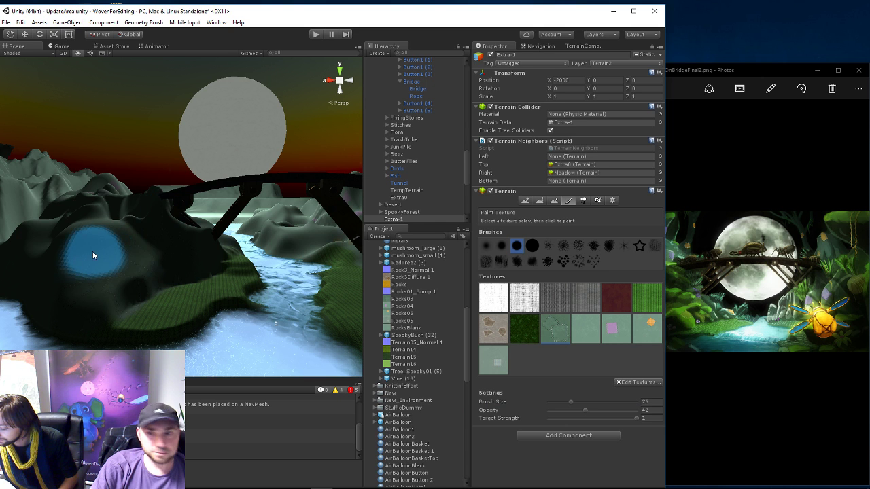
pyautogui.moveTo(161, 224); pyautogui.dragTo(172, 260, button='middle')
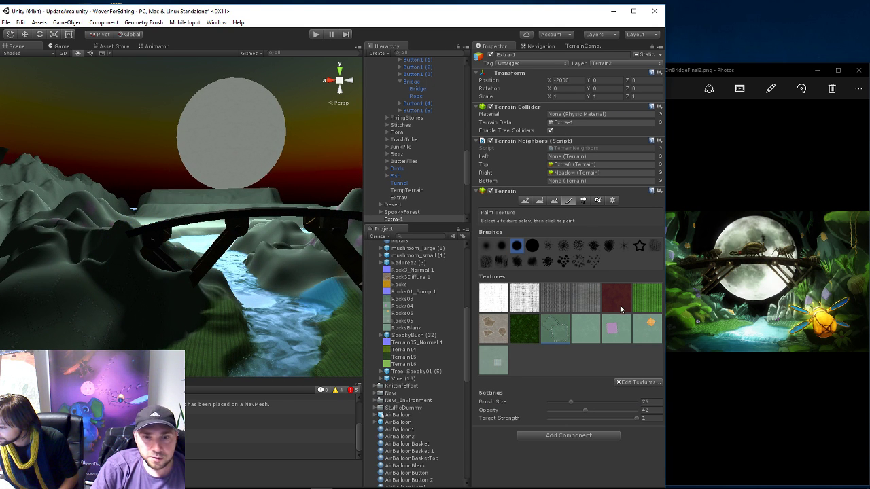
pyautogui.hotkey('shift', ',')
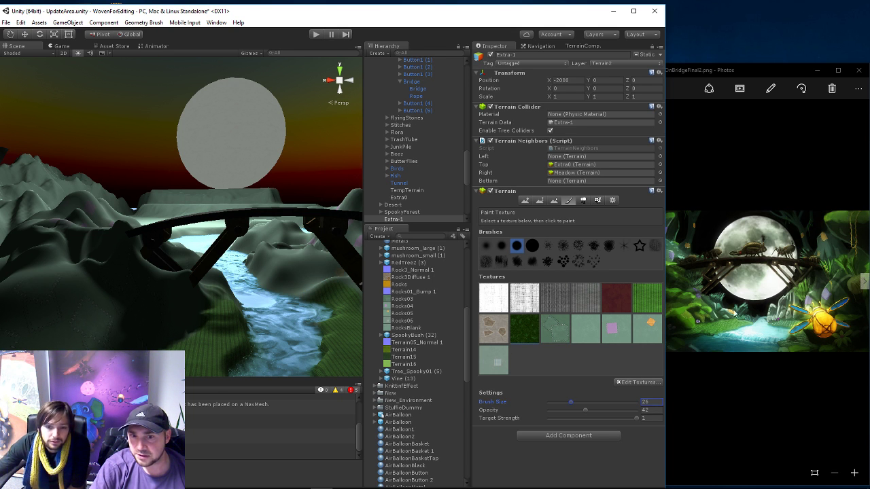
# - Start adding a terrain texture and choose the bright green CarpetHigh image as Albedo
pyautogui.click(631, 382)
pyautogui.click(633, 386)
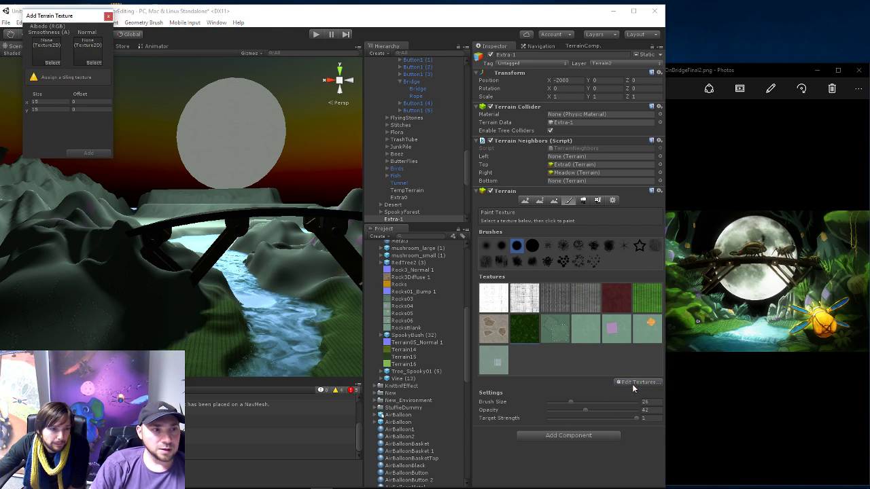
pyautogui.click(51, 62)
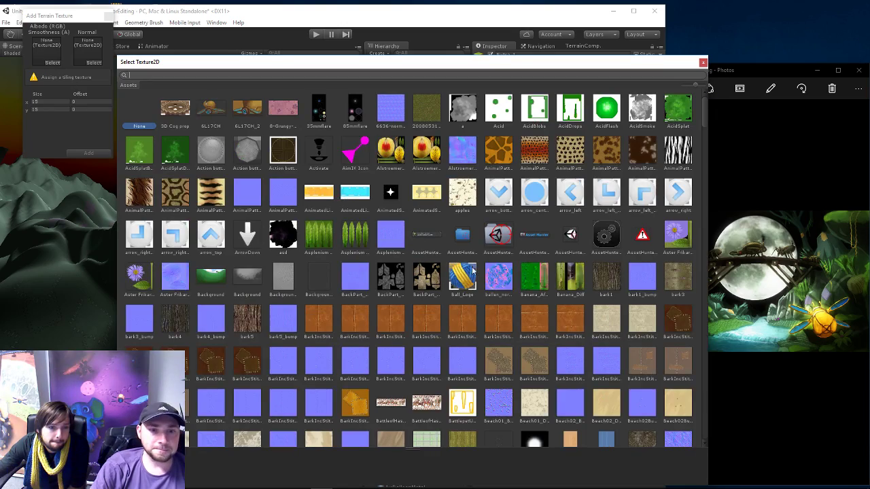
pyautogui.scroll(-5, 479, 272)
pyautogui.scroll(-5, 479, 272)
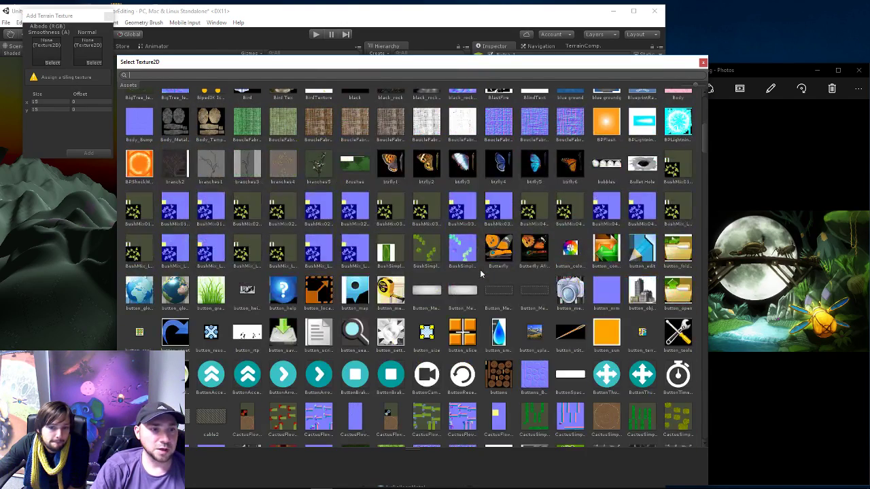
pyautogui.scroll(-3, 479, 269)
pyautogui.scroll(-2, 480, 272)
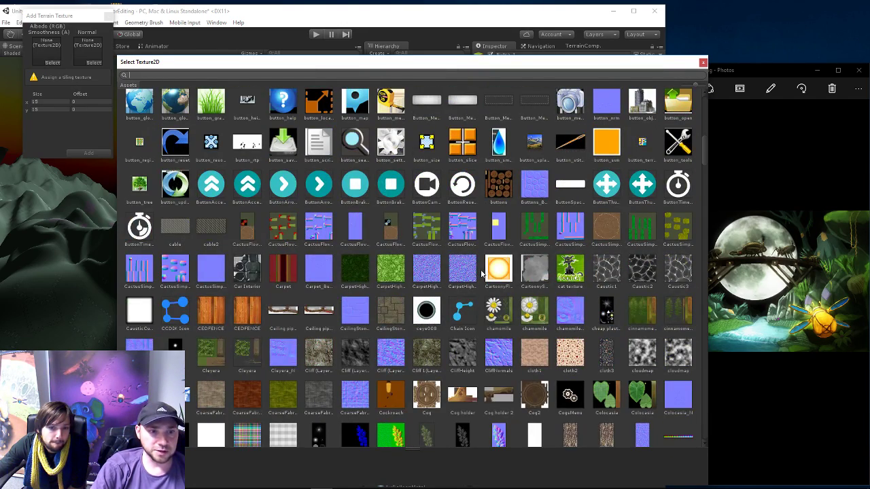
pyautogui.click(394, 276)
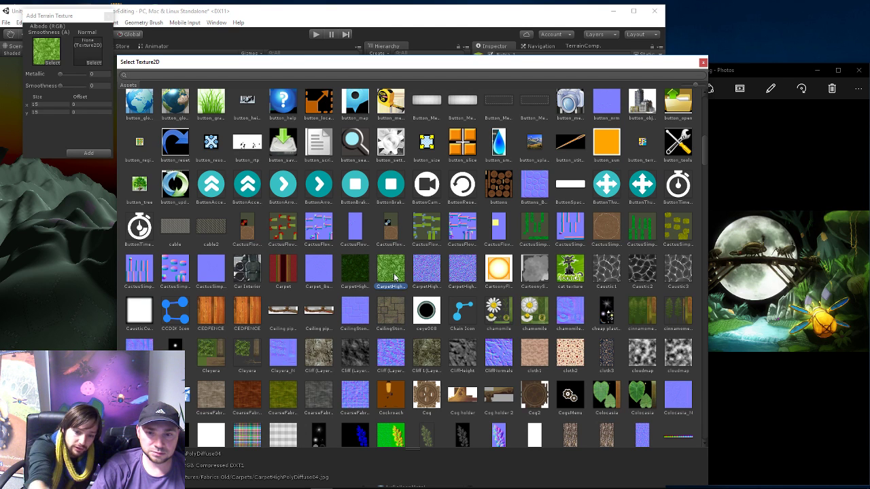
pyautogui.doubleClick(394, 275)
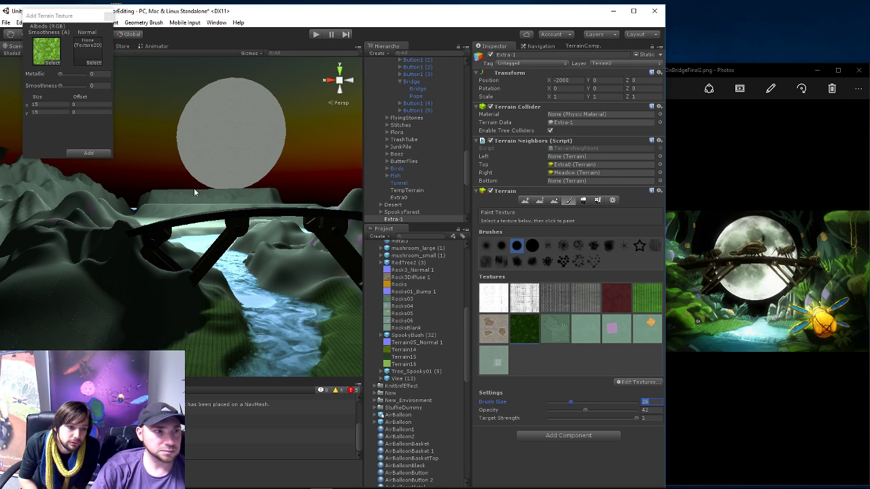
# - Assign the matching CarpetHigh normal map and add the new texture
pyautogui.click(96, 62)
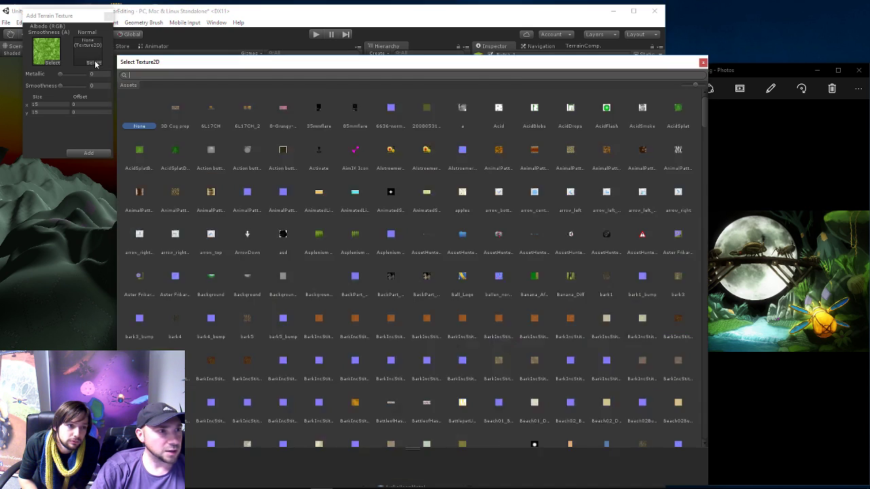
pyautogui.scroll(-5, 550, 308)
pyautogui.scroll(-3, 550, 308)
pyautogui.scroll(-5, 550, 308)
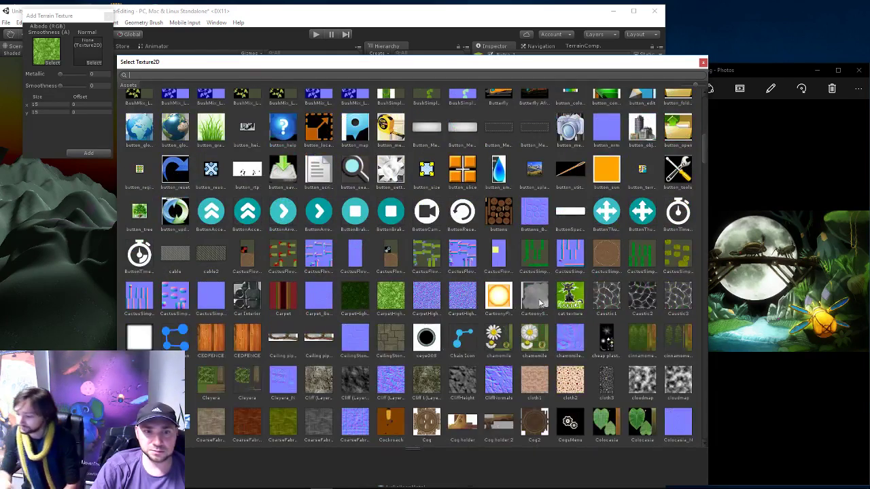
pyautogui.click(458, 299)
pyautogui.doubleClick(458, 299)
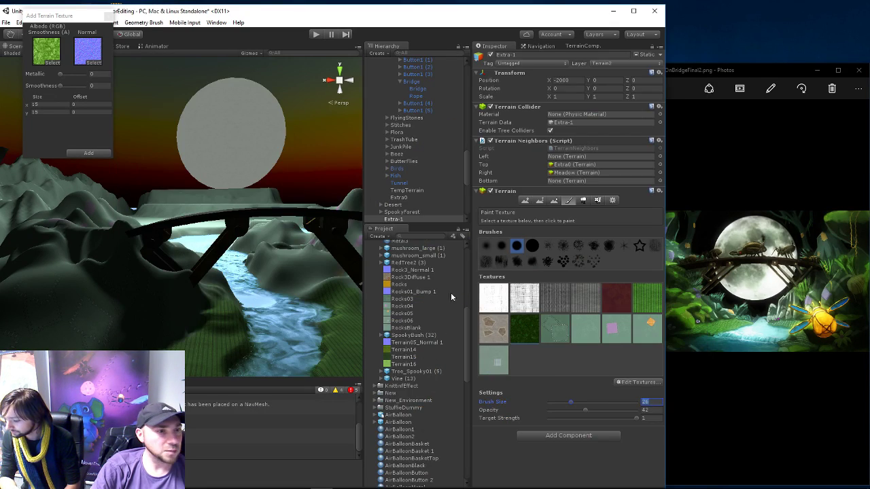
pyautogui.click(100, 155)
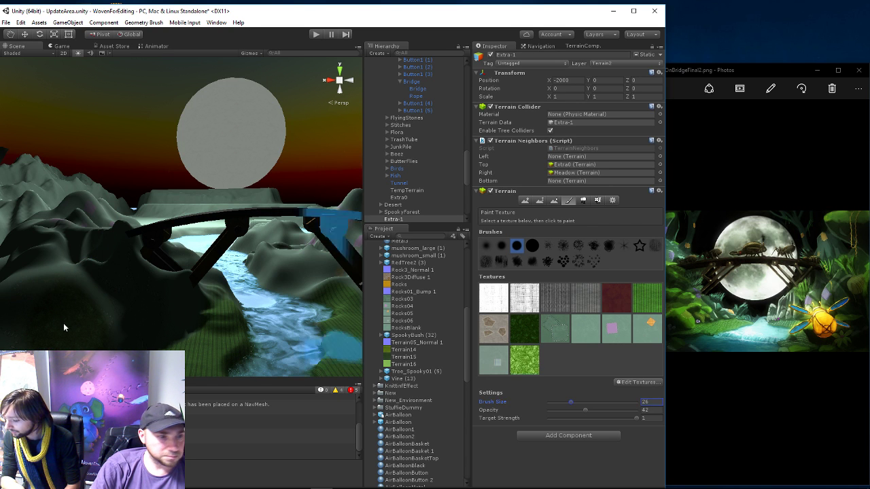
# - Paint the new green carpet texture across the hillside and shrink the brush to size 8
pyautogui.moveTo(48, 301); pyautogui.dragTo(87, 291)
pyautogui.moveTo(87, 291)
pyautogui.mouseDown(button='middle')
pyautogui.moveTo(103, 295)
pyautogui.moveTo(138, 254)
pyautogui.mouseUp(button='middle')
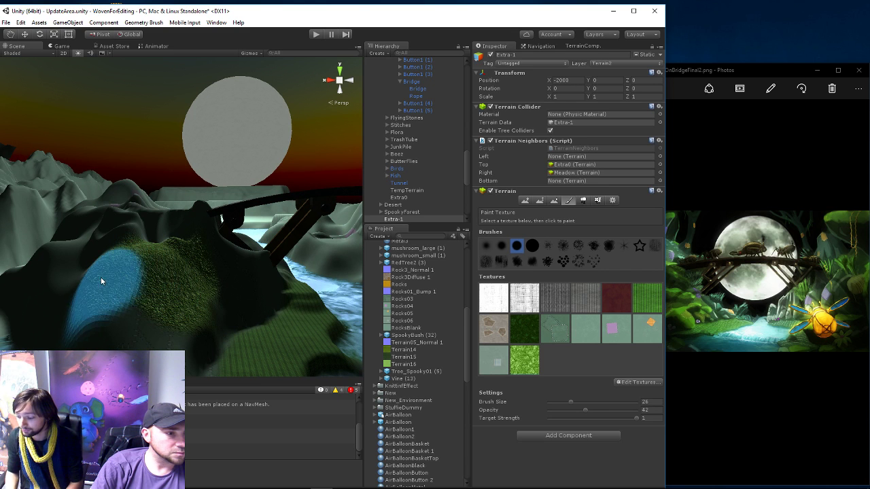
pyautogui.moveTo(101, 280)
pyautogui.mouseDown()
pyautogui.moveTo(165, 297)
pyautogui.moveTo(110, 297)
pyautogui.moveTo(190, 310)
pyautogui.mouseUp()
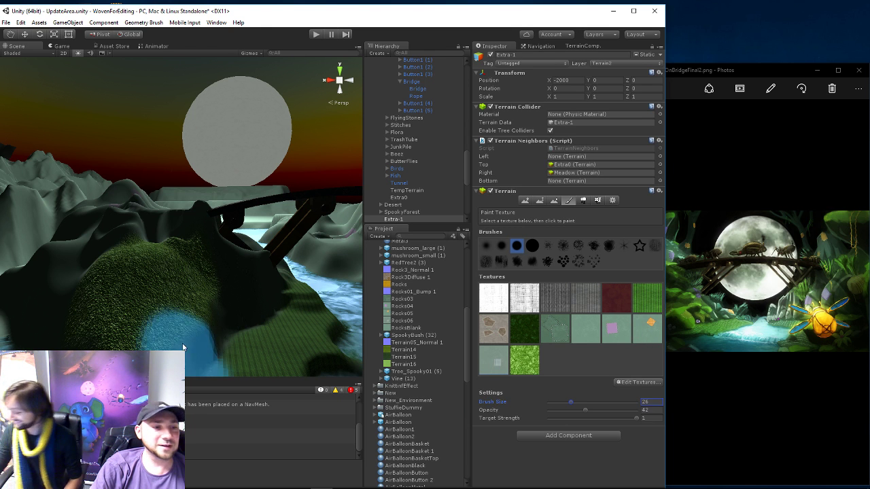
pyautogui.moveTo(570, 401); pyautogui.dragTo(555, 405)
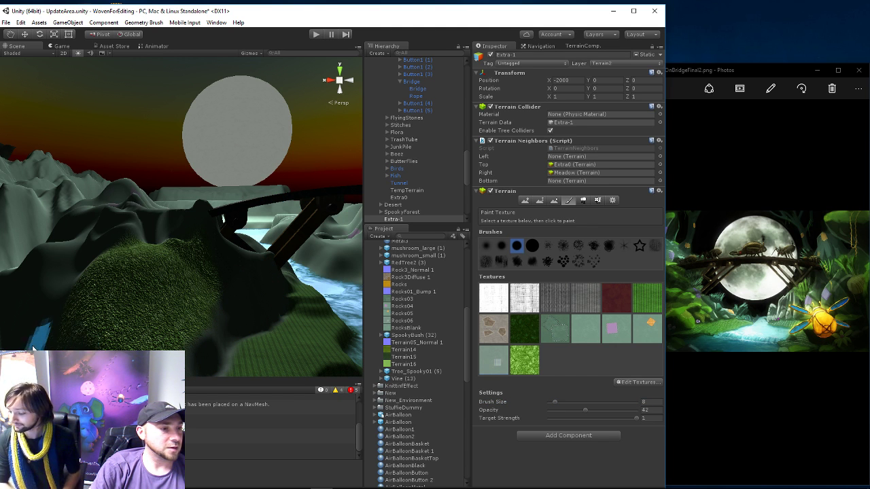
# - Orbit and zoom to a low view of the arched bridge and river beneath
pyautogui.scroll(-1, 126, 301)
pyautogui.scroll(-1, 144, 271)
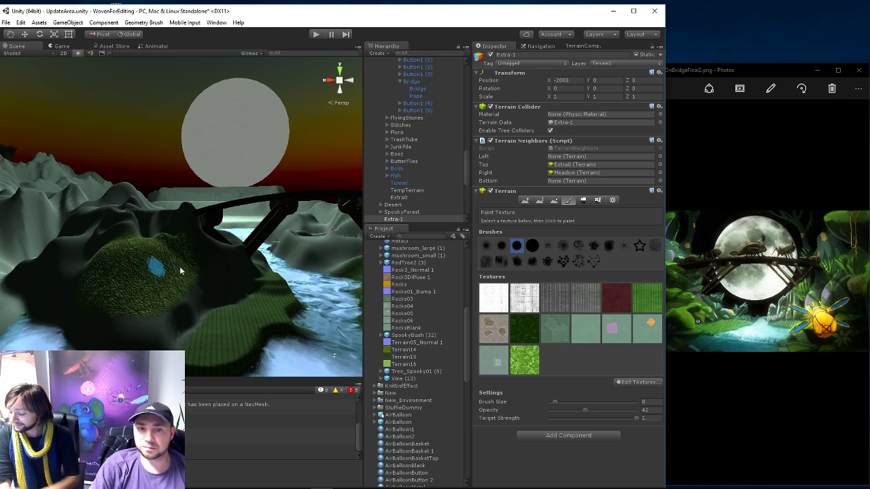
pyautogui.keyDown('alt'); pyautogui.moveTo(145, 269); pyautogui.dragTo(145, 174); pyautogui.keyUp('alt')
pyautogui.moveTo(145, 175); pyautogui.dragTo(140, 215, button='middle')
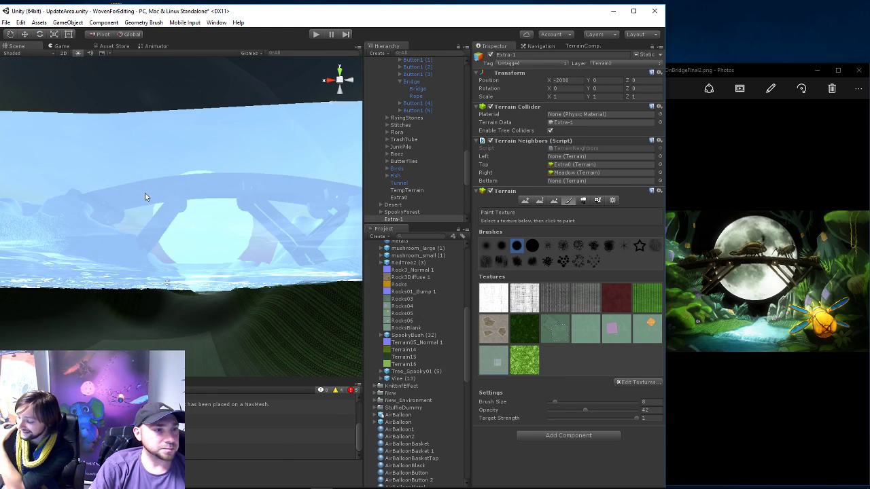
pyautogui.scroll(1, 129, 219)
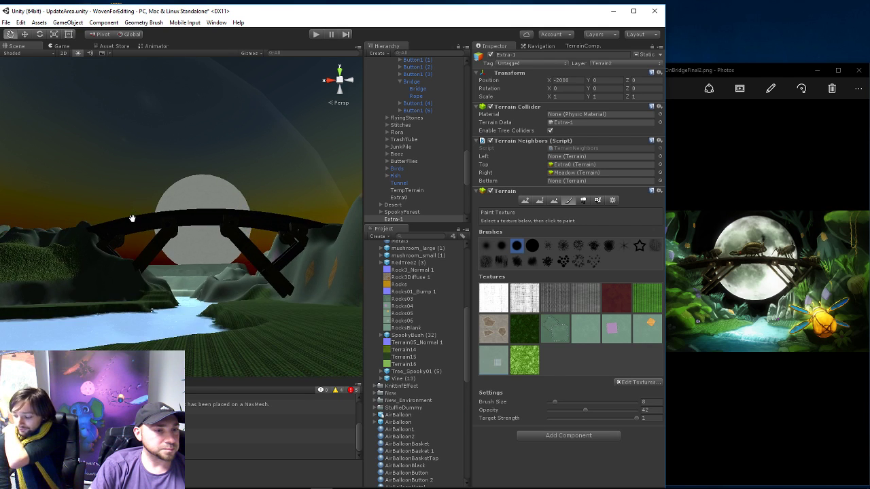
pyautogui.scroll(1, 126, 223)
# - Fly in over the terrain by the bridge, dismiss the notification, and scroll Project to the Jungle folder
pyautogui.scroll(2, 125, 224)
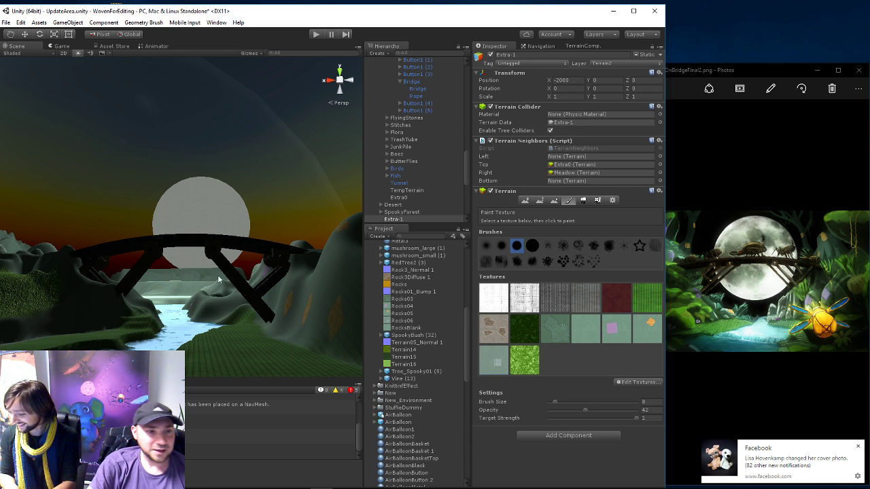
pyautogui.moveTo(219, 278)
pyautogui.mouseDown(button='right')
pyautogui.moveTo(226, 306)
pyautogui.moveTo(244, 295)
pyautogui.mouseUp(button='right')
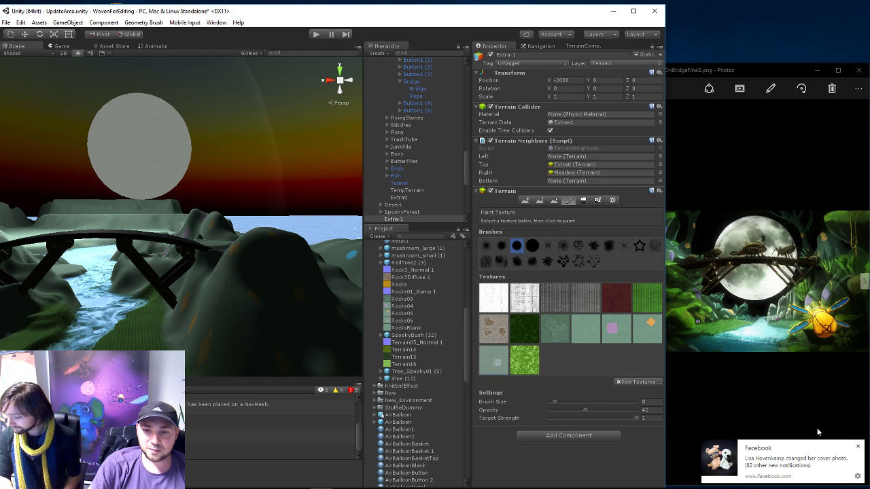
pyautogui.click(858, 447)
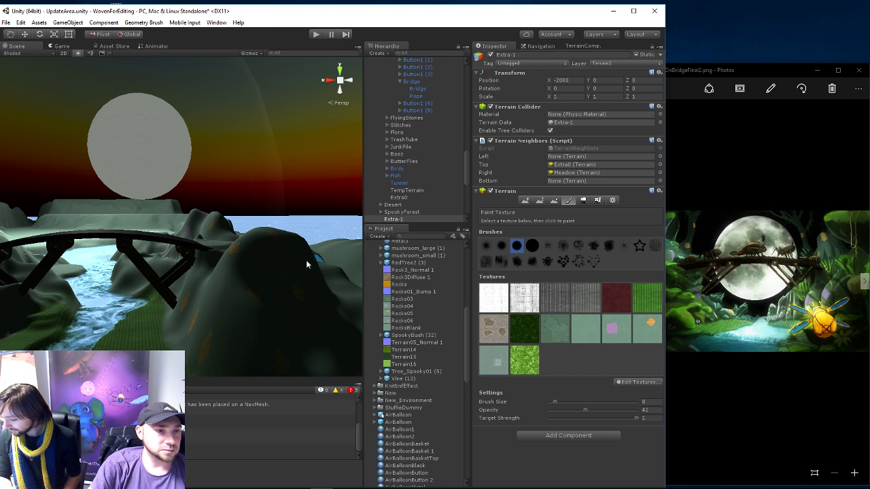
pyautogui.scroll(5, 306, 264)
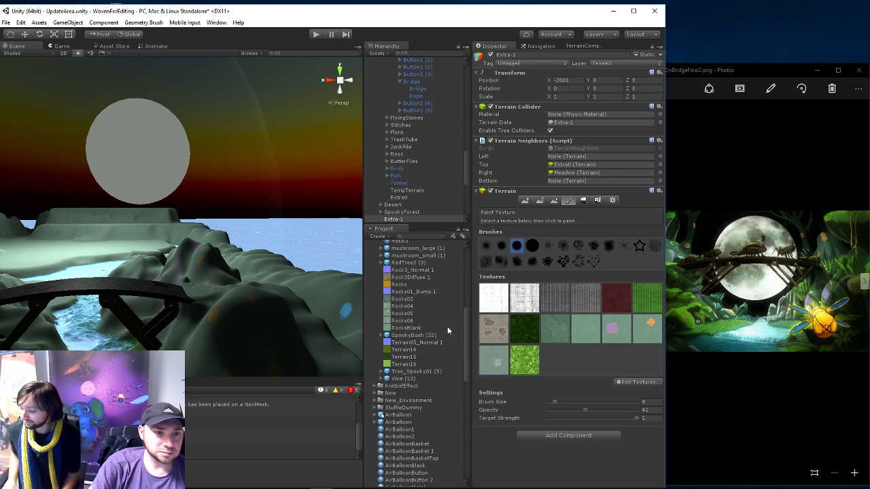
pyautogui.scroll(3, 403, 294)
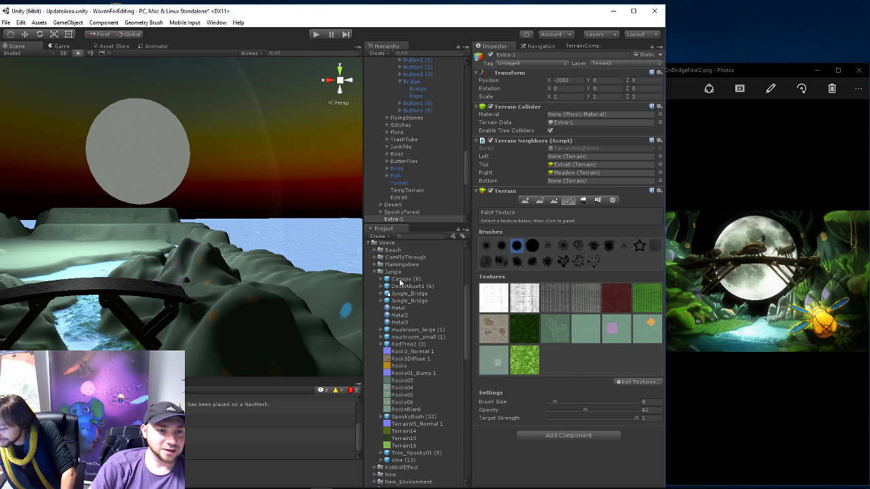
# - Place a Canope canopy on the far ledge and a DesertBush1 bush near the bridge
pyautogui.click(400, 279)
pyautogui.moveTo(402, 281)
pyautogui.mouseDown()
pyautogui.moveTo(170, 262)
pyautogui.moveTo(179, 279)
pyautogui.moveTo(158, 228)
pyautogui.moveTo(117, 224)
pyautogui.mouseUp()
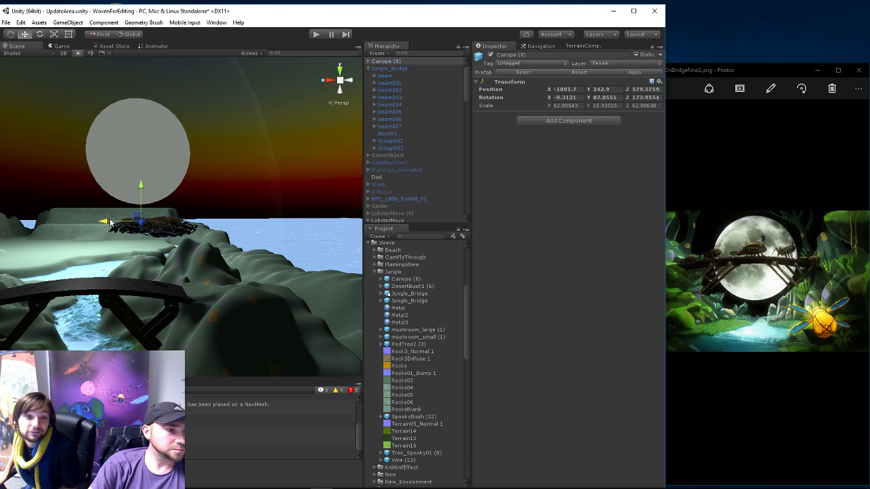
pyautogui.click(399, 287)
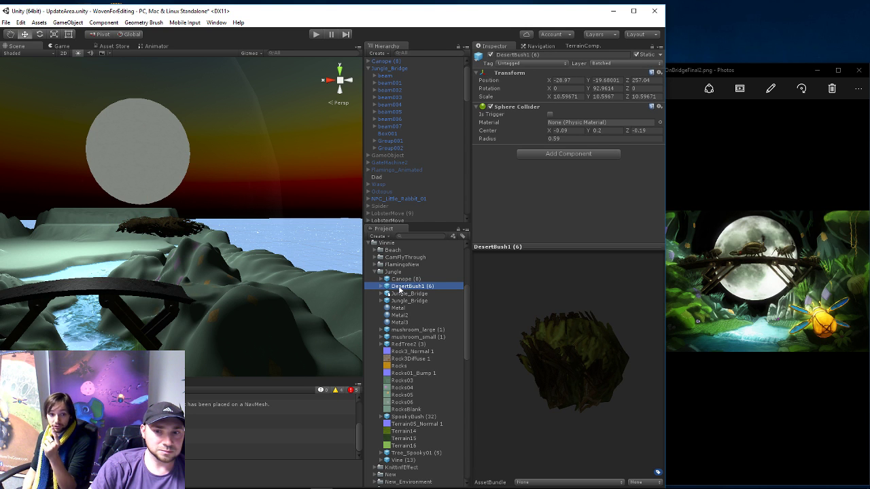
pyautogui.moveTo(400, 291); pyautogui.dragTo(163, 367)
pyautogui.moveTo(160, 228); pyautogui.dragTo(163, 227)
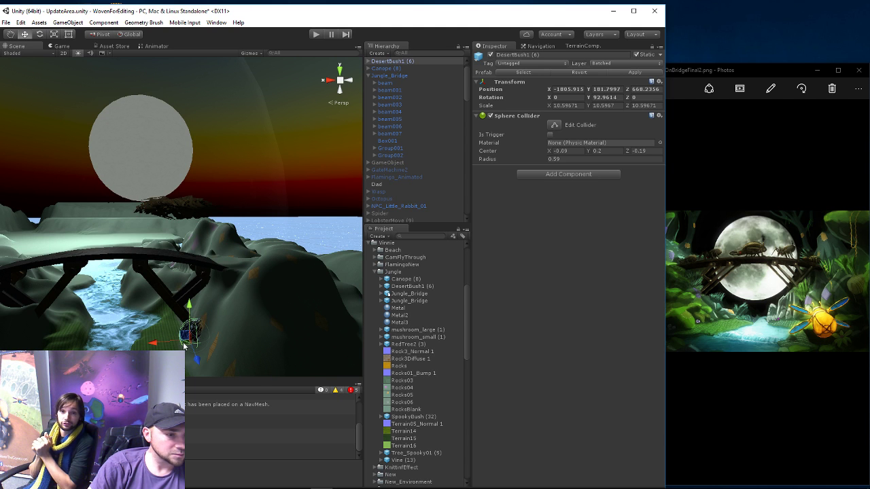
pyautogui.moveTo(184, 346); pyautogui.dragTo(178, 323)
pyautogui.scroll(-2, 255, 321)
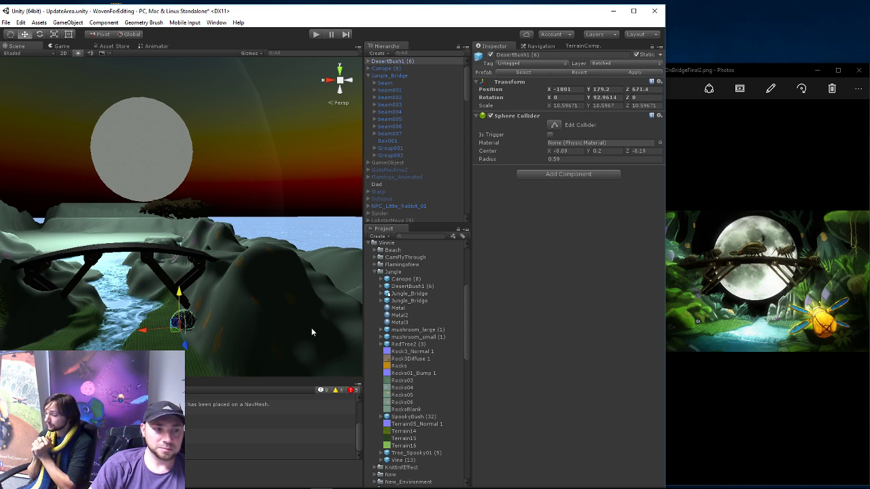
# - Duplicate the bush, move the copy beside the bridge's left leg and raise it slightly
pyautogui.hotkey('ctrl', 'd')
pyautogui.moveTo(172, 336); pyautogui.dragTo(216, 321, button='middle')
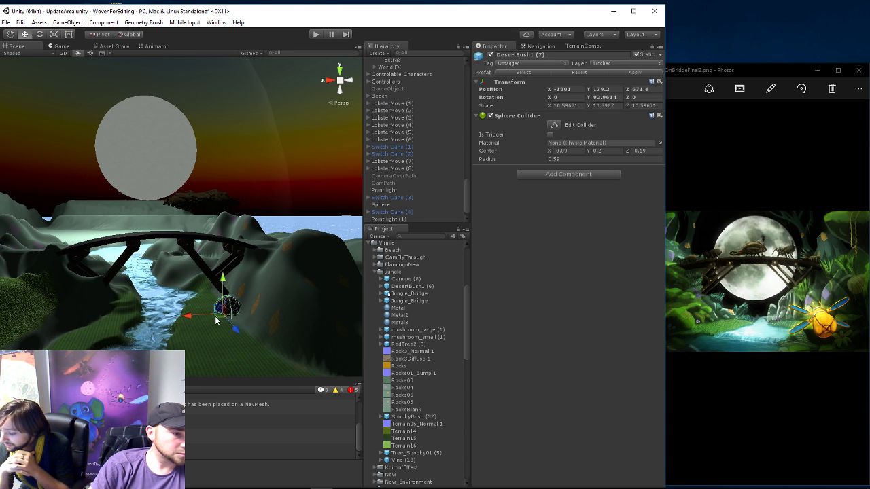
pyautogui.moveTo(219, 320); pyautogui.dragTo(107, 300)
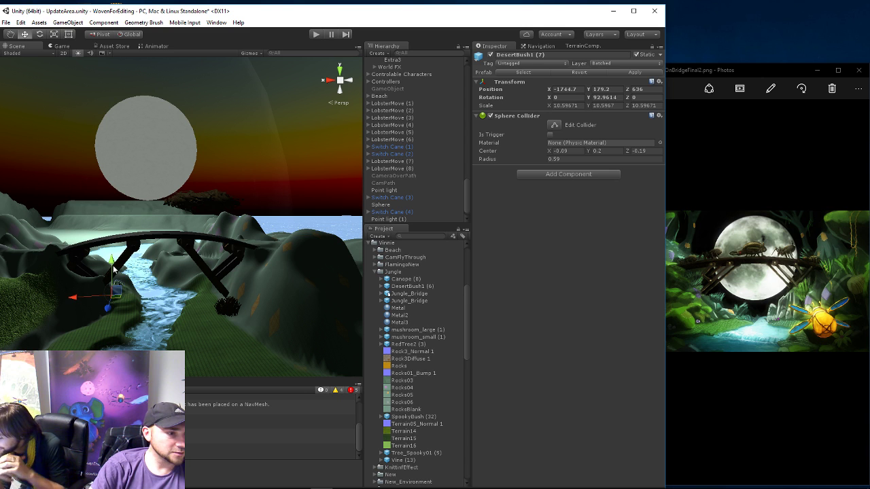
pyautogui.moveTo(112, 267); pyautogui.dragTo(112, 255)
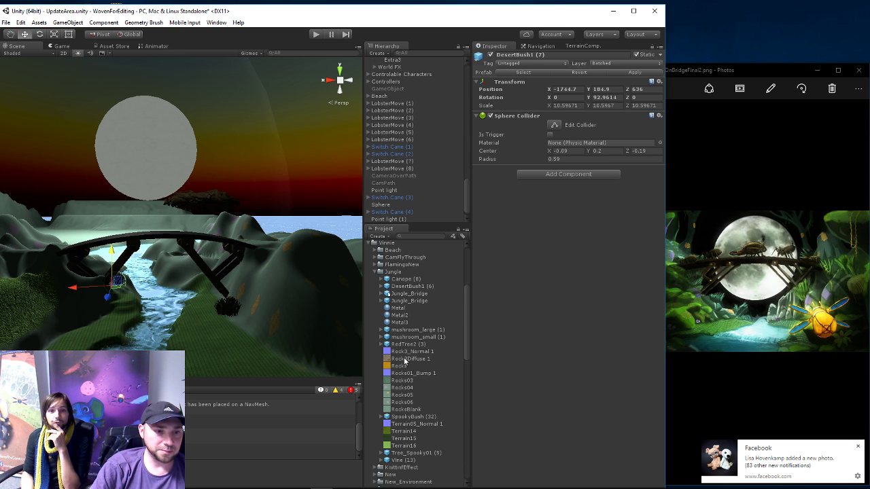
# - Place a mushroom_large on the grass by the bush and lift it slightly
pyautogui.click(404, 331)
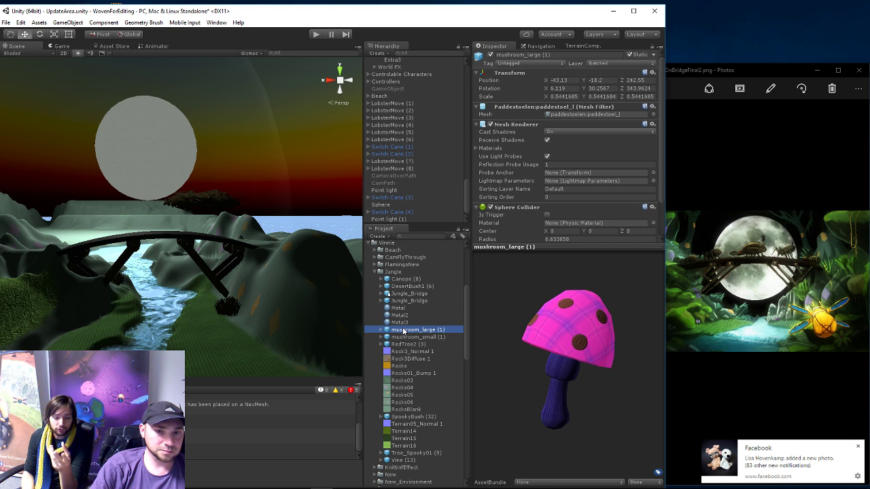
pyautogui.moveTo(352, 328); pyautogui.dragTo(169, 271)
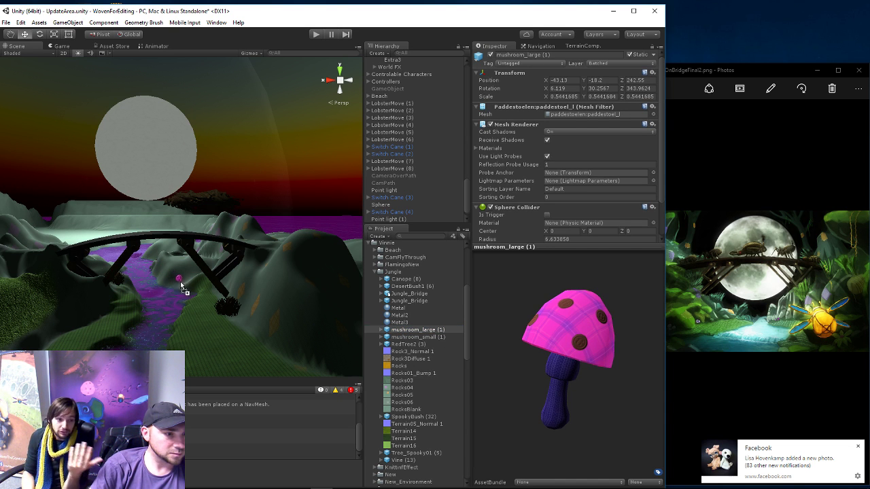
pyautogui.moveTo(202, 319); pyautogui.dragTo(214, 327)
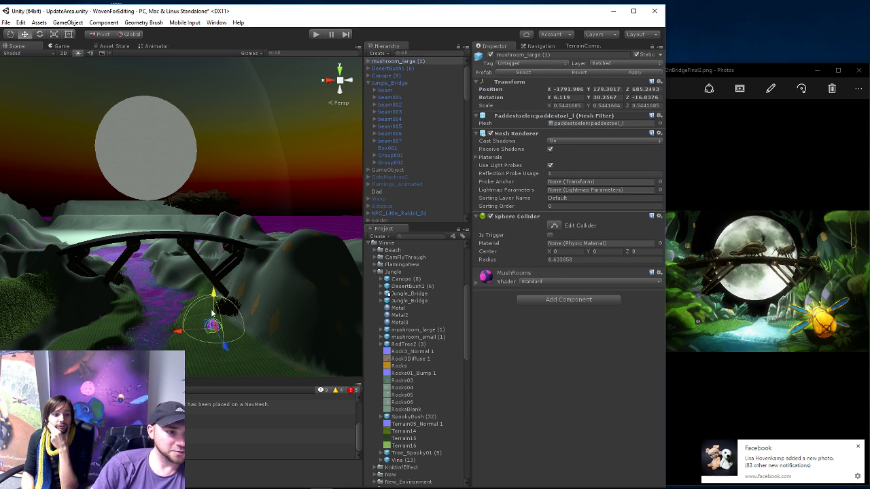
pyautogui.moveTo(213, 297); pyautogui.dragTo(214, 291)
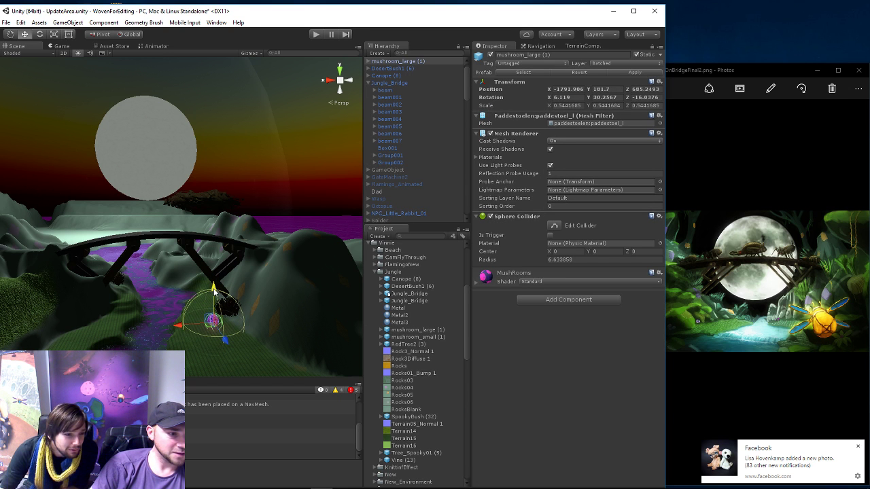
pyautogui.moveTo(214, 291); pyautogui.dragTo(222, 283, button='middle')
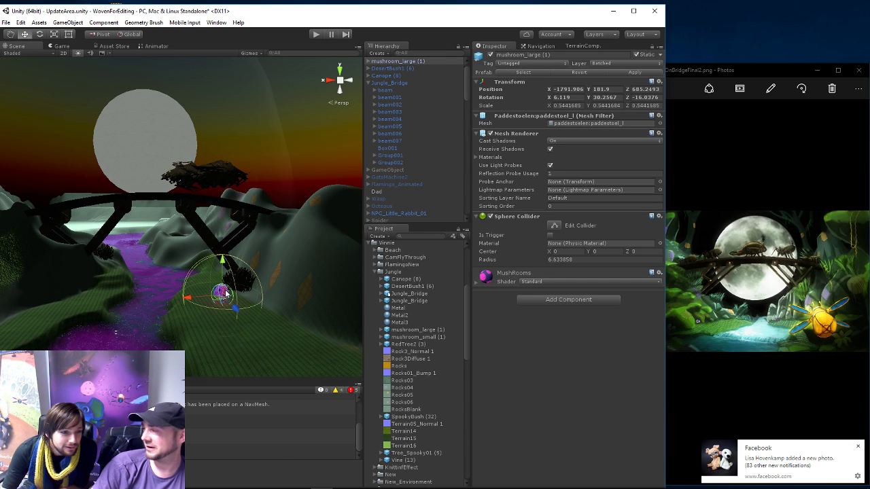
pyautogui.keyDown('alt'); pyautogui.moveTo(224, 284); pyautogui.dragTo(224, 298); pyautogui.keyUp('alt')
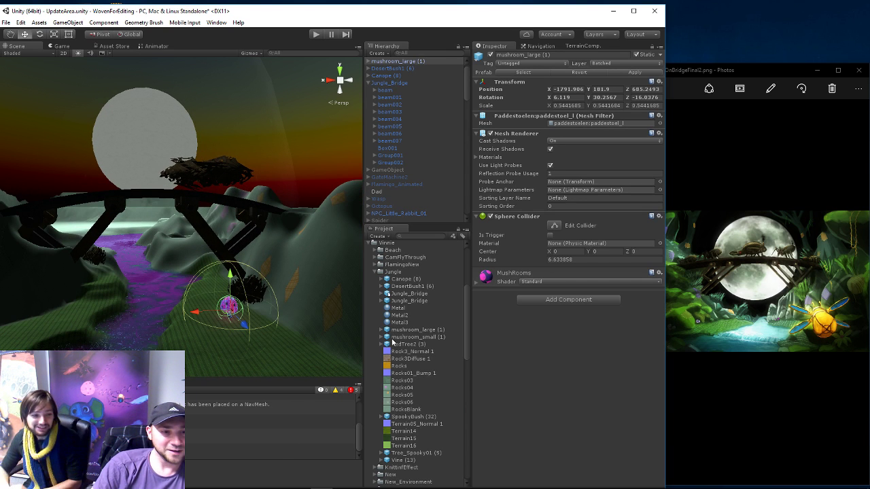
# - Add a mushroom_small beside the large one and run the game
pyautogui.click(407, 337)
pyautogui.moveTo(408, 338); pyautogui.dragTo(285, 338)
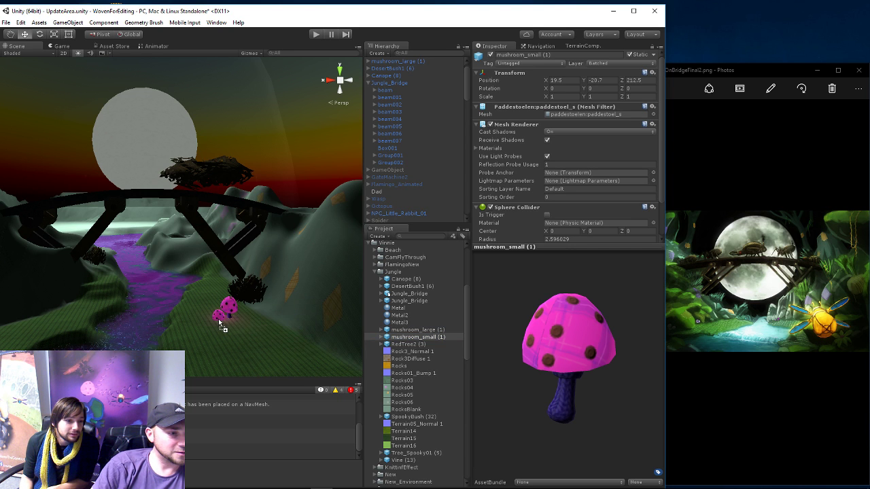
pyautogui.moveTo(284, 338)
pyautogui.mouseDown()
pyautogui.moveTo(292, 332)
pyautogui.moveTo(247, 325)
pyautogui.moveTo(251, 283)
pyautogui.mouseUp()
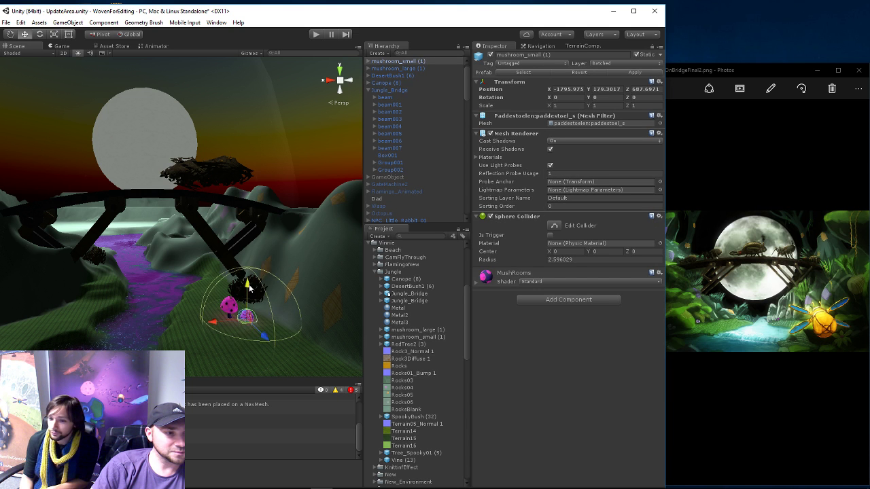
pyautogui.click(315, 33)
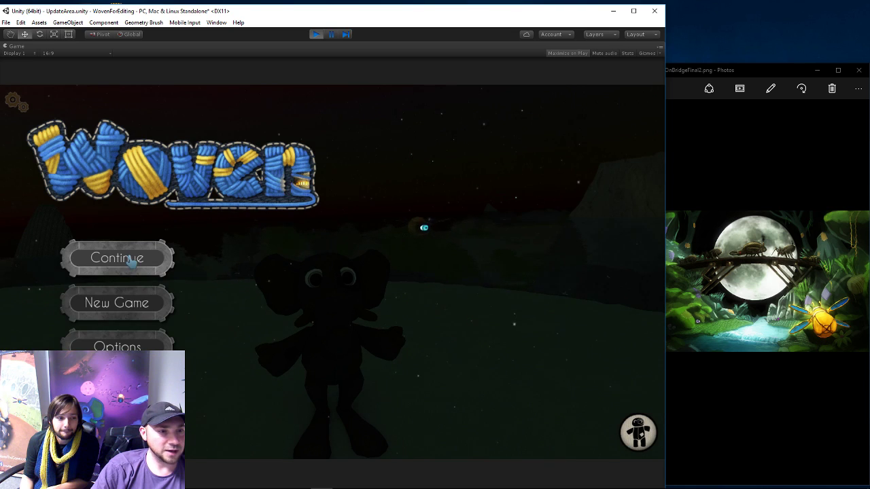
# - Continue the game to inspect the pink mushrooms and bushes by the bridge, then stop play mode
pyautogui.click(133, 263)
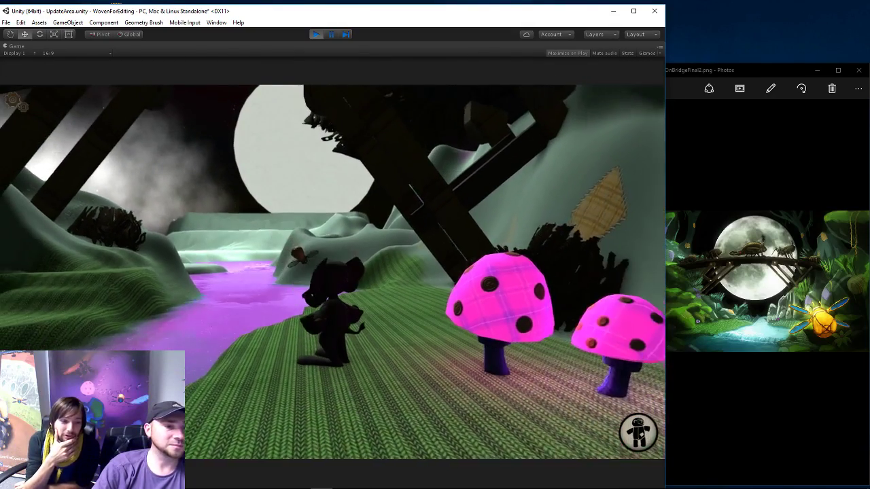
pyautogui.click(315, 34)
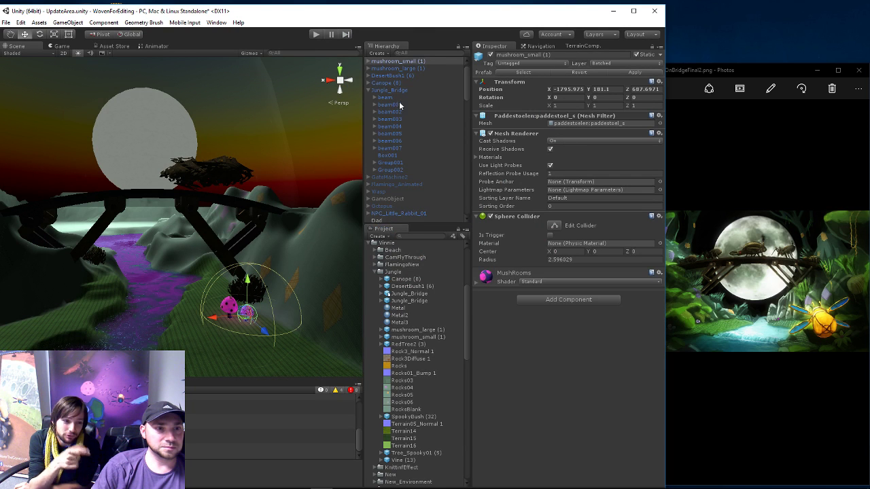
pyautogui.scroll(-5, 400, 104)
pyautogui.scroll(-5, 393, 141)
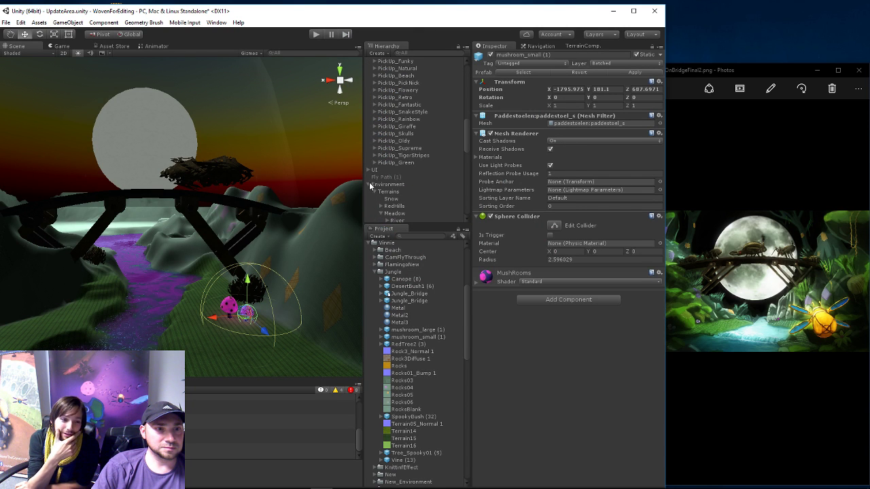
pyautogui.scroll(-5, 380, 183)
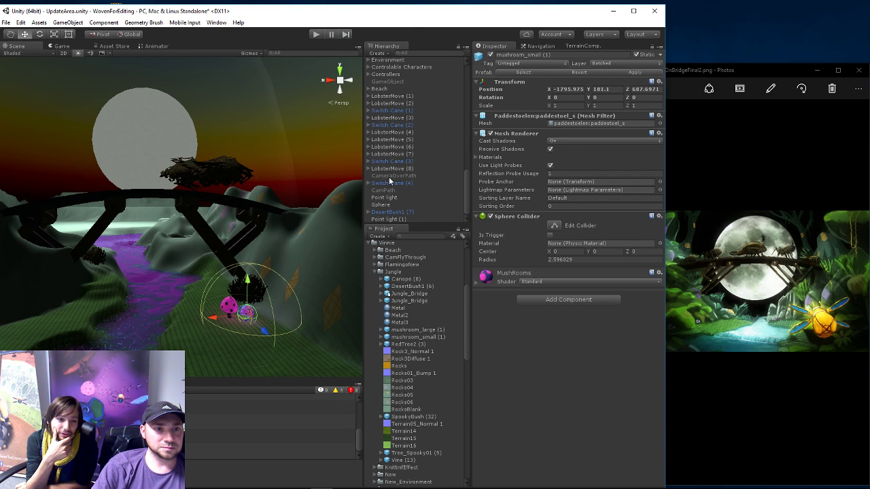
# - Deactivate Point light (1) and collapse Jungle_Bridge in the Hierarchy
pyautogui.click(381, 219)
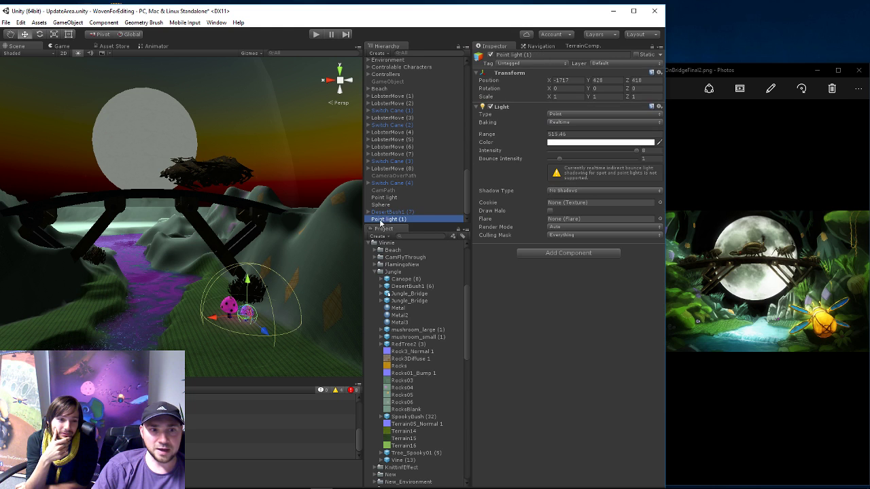
pyautogui.click(489, 55)
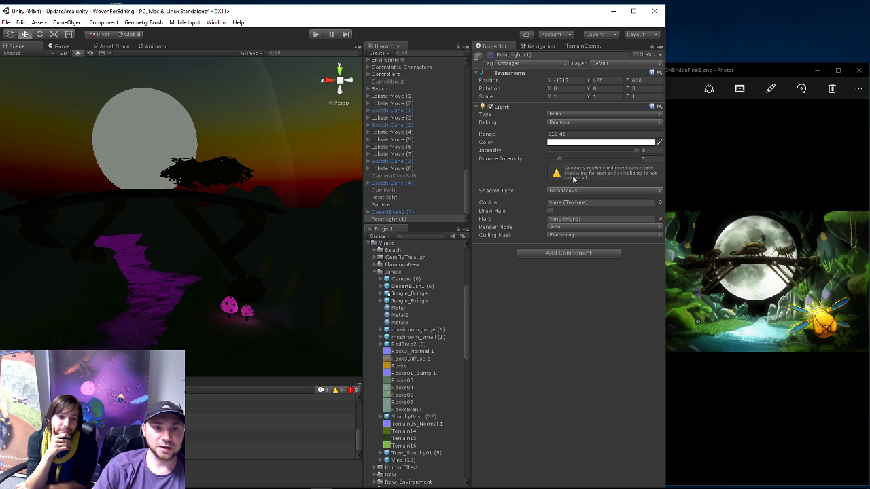
pyautogui.scroll(5, 381, 169)
pyautogui.scroll(5, 386, 142)
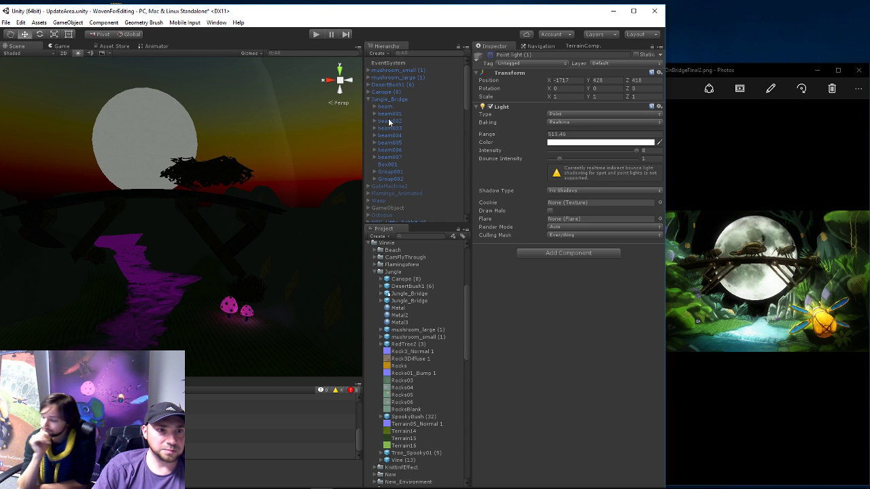
pyautogui.click(367, 99)
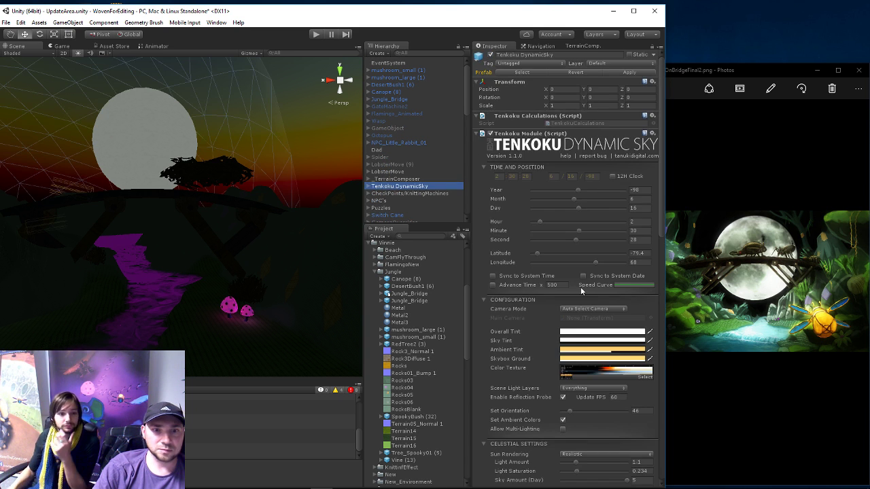
# - Set the Tenkoku DynamicSky Hour to 14 and run the game
pyautogui.moveTo(543, 225); pyautogui.dragTo(587, 230)
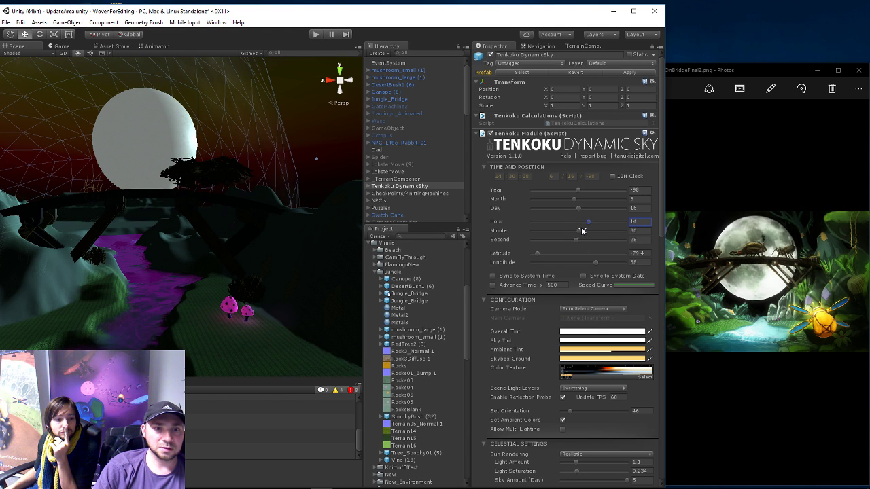
pyautogui.click(315, 35)
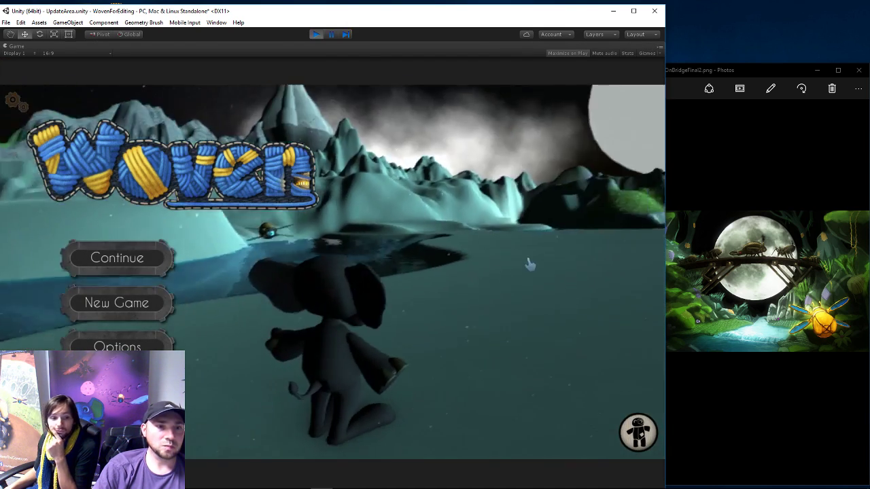
# - Start a New Game, walk the character past the pink mushrooms, then exit play mode
pyautogui.click(119, 299)
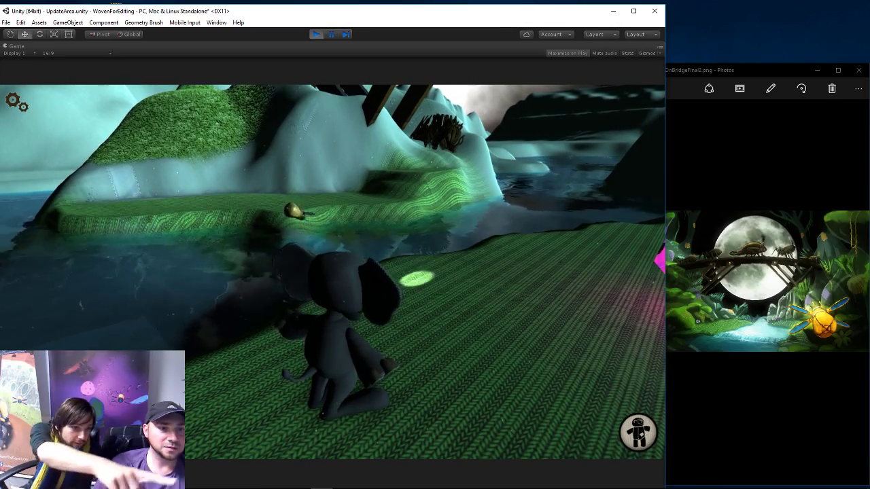
pyautogui.click(316, 36)
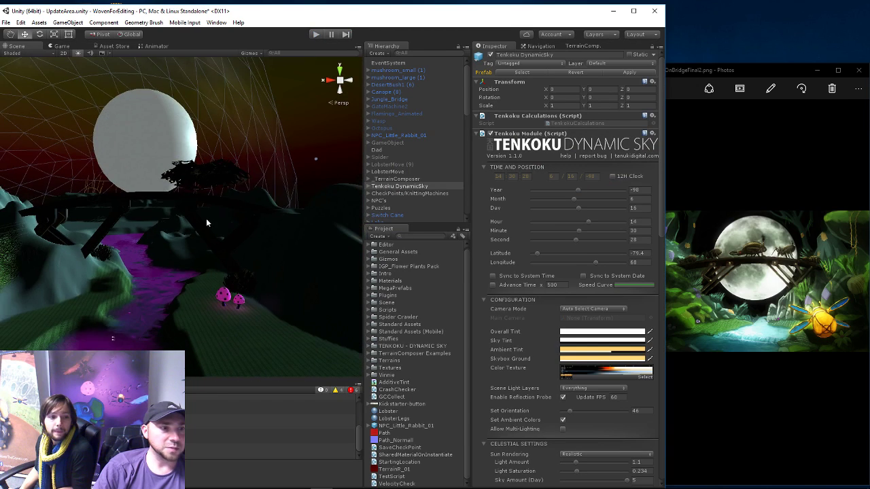
# - Select the Extra-1 terrain and switch its Terrain component to Paint Texture
pyautogui.moveTo(207, 222); pyautogui.dragTo(176, 249, button='right')
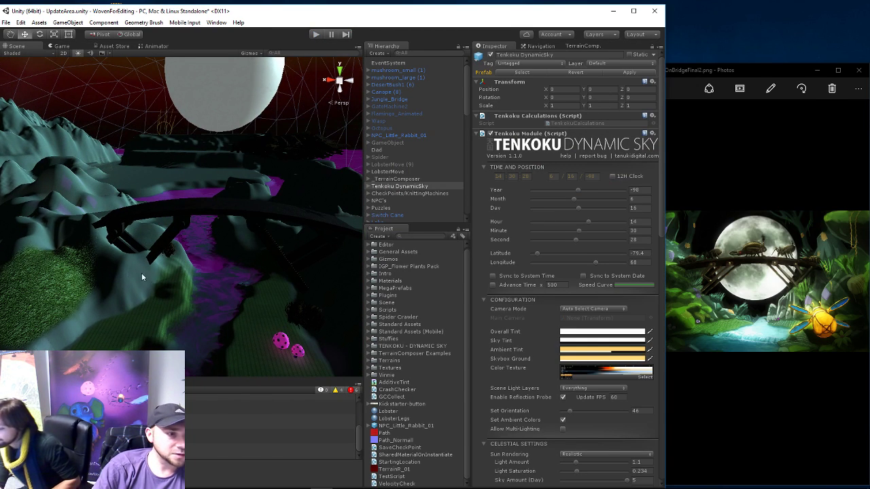
pyautogui.click(135, 273)
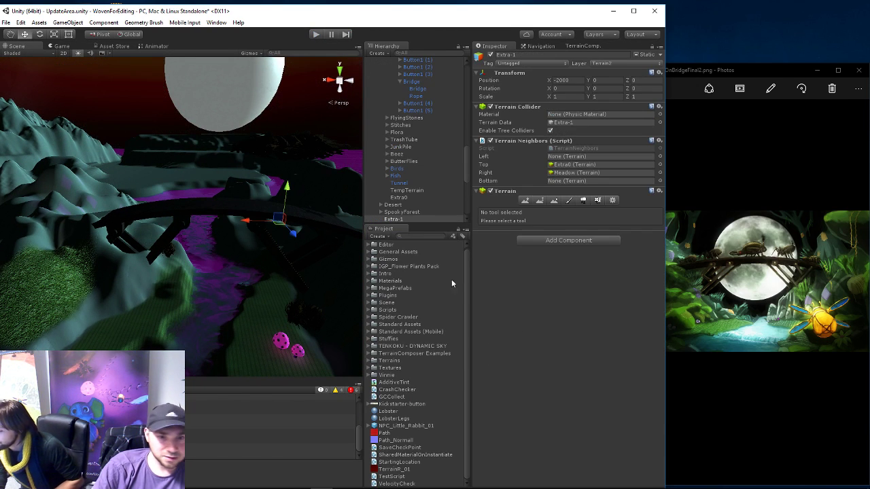
pyautogui.click(569, 201)
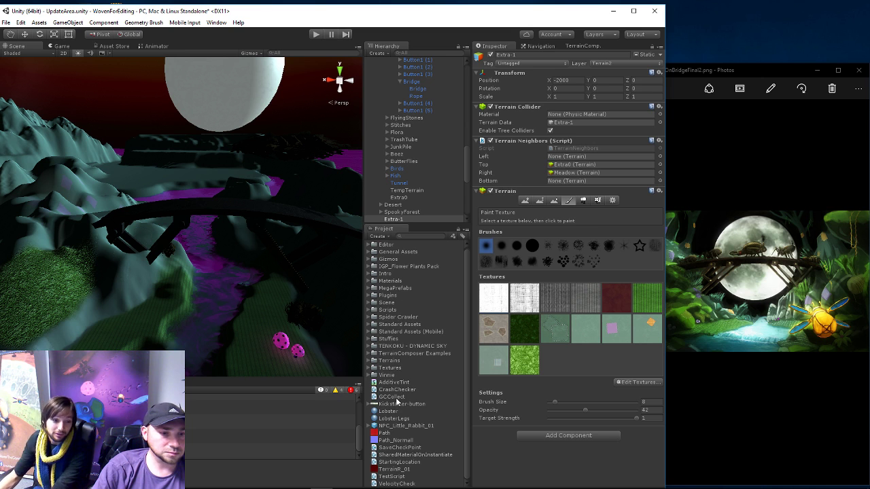
# - Expand Vinnie > Jungle in the Project panel to list the jungle assets
pyautogui.click(371, 375)
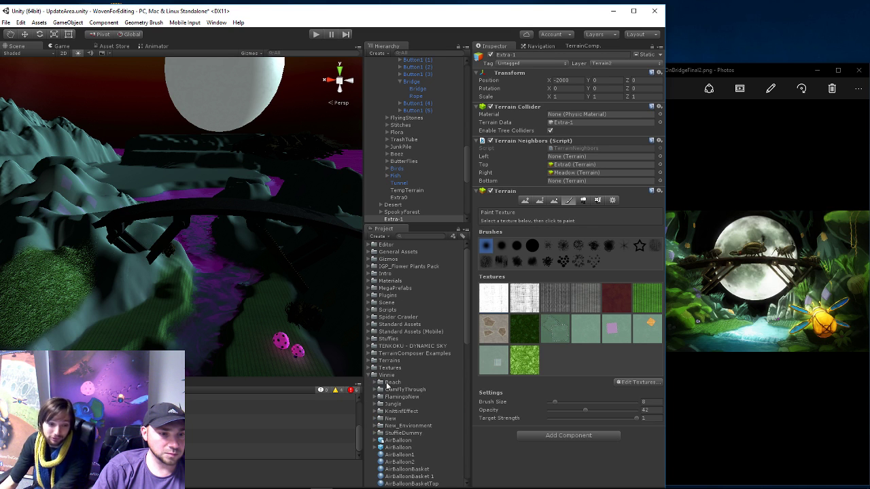
pyautogui.scroll(-5, 389, 388)
pyautogui.scroll(-5, 393, 391)
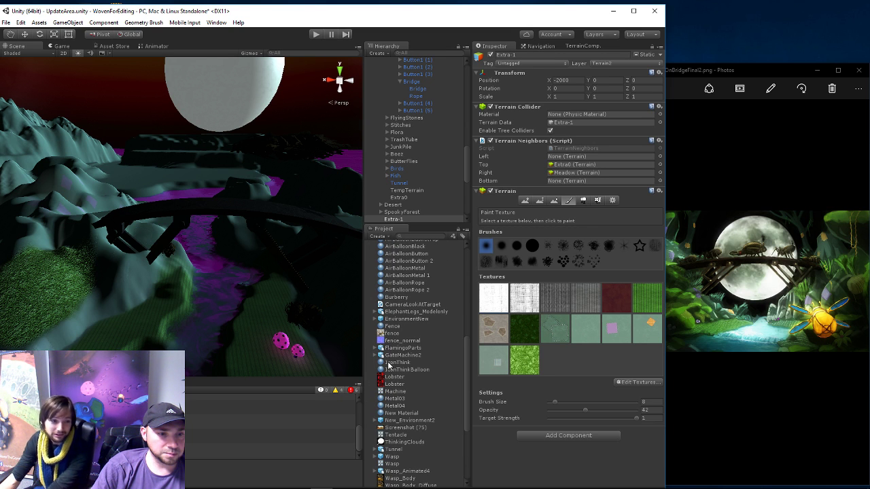
pyautogui.moveTo(258, 322)
pyautogui.mouseDown(button='right')
pyautogui.moveTo(204, 305)
pyautogui.moveTo(379, 348)
pyautogui.mouseUp(button='right')
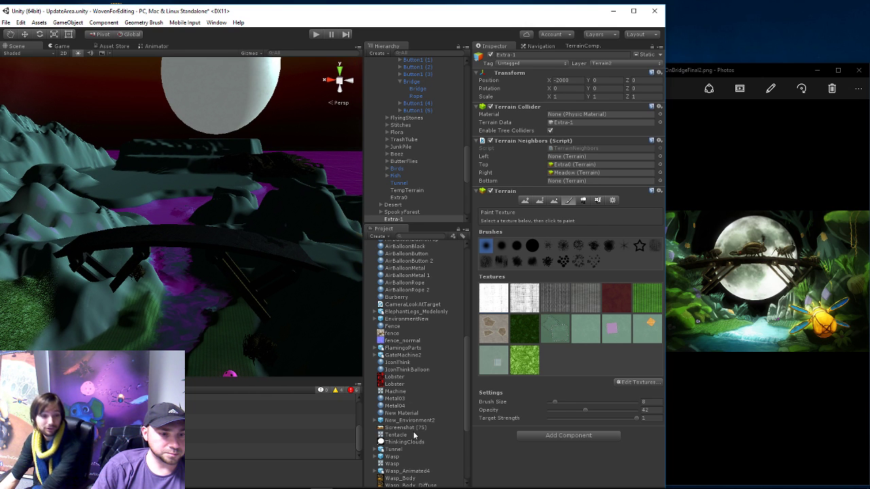
pyautogui.scroll(5, 393, 457)
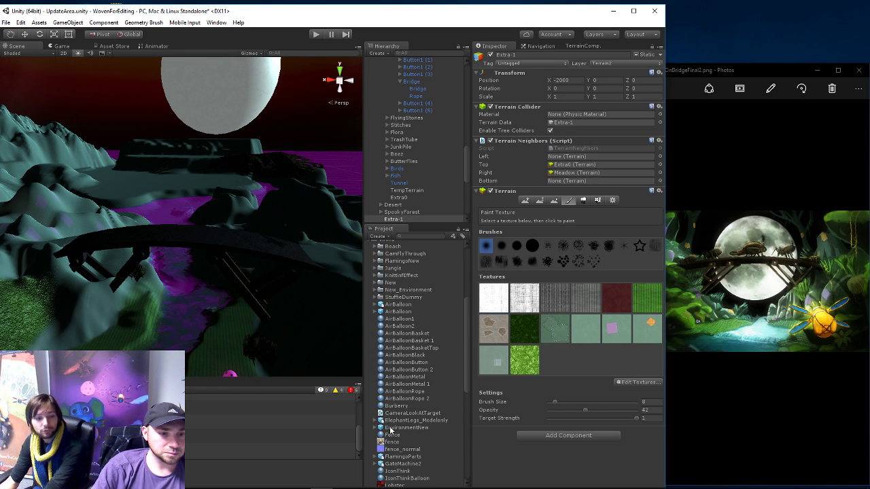
pyautogui.scroll(-1, 392, 428)
pyautogui.scroll(-1, 387, 415)
pyautogui.scroll(-1, 384, 401)
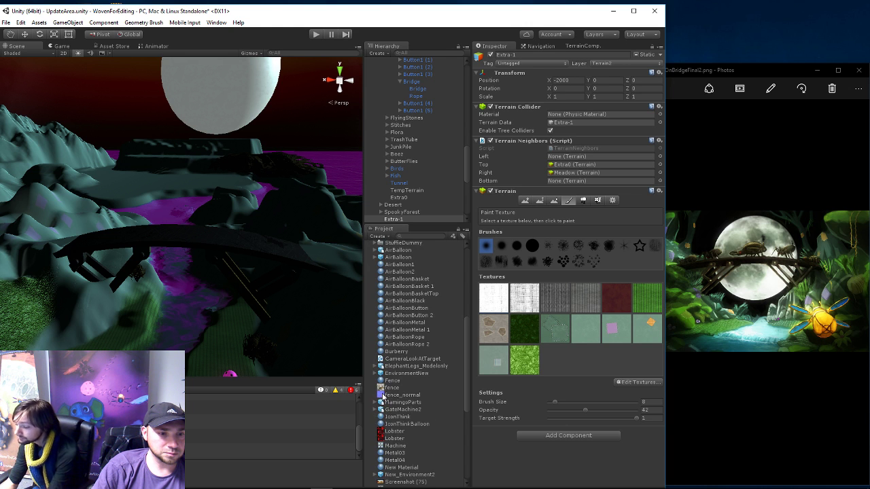
pyautogui.scroll(-1, 383, 397)
pyautogui.scroll(-3, 411, 401)
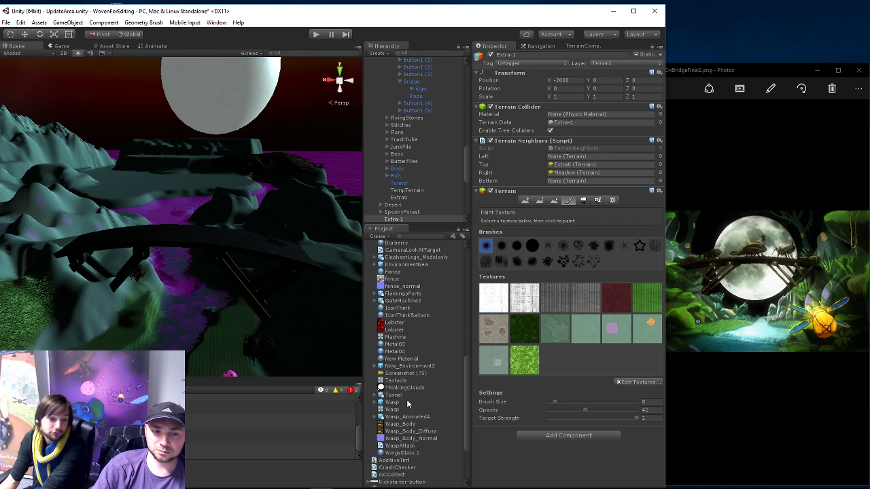
pyautogui.scroll(-2, 411, 407)
pyautogui.scroll(-3, 409, 424)
pyautogui.scroll(3, 407, 432)
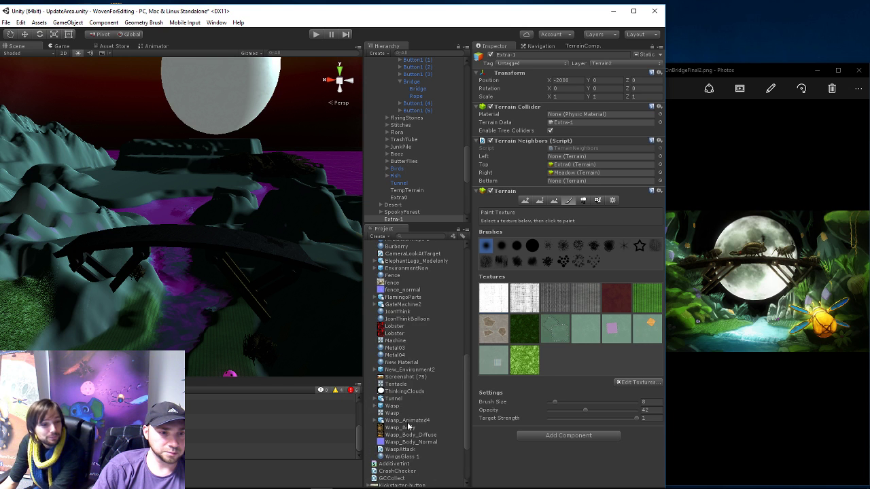
pyautogui.scroll(3, 407, 421)
pyautogui.scroll(6, 404, 413)
pyautogui.scroll(3, 405, 381)
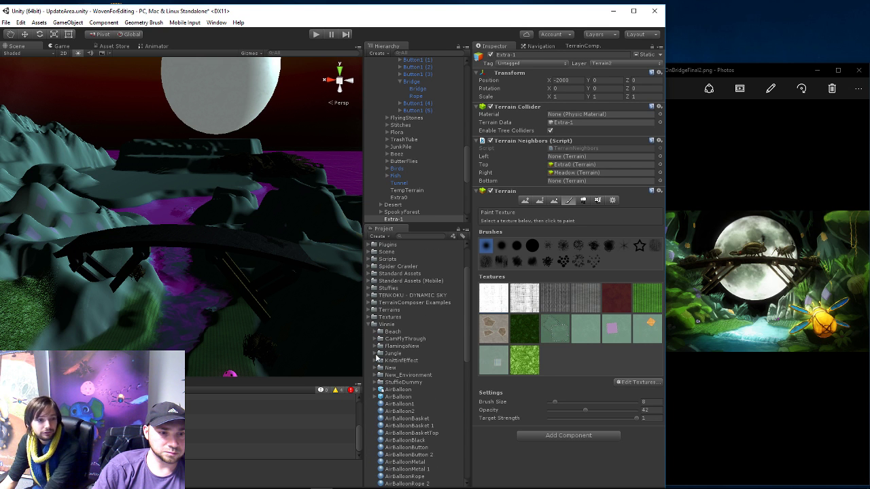
pyautogui.click(375, 356)
pyautogui.moveTo(208, 254)
pyautogui.mouseDown(button='right')
pyautogui.moveTo(171, 262)
pyautogui.moveTo(164, 281)
pyautogui.moveTo(173, 276)
pyautogui.mouseUp(button='right')
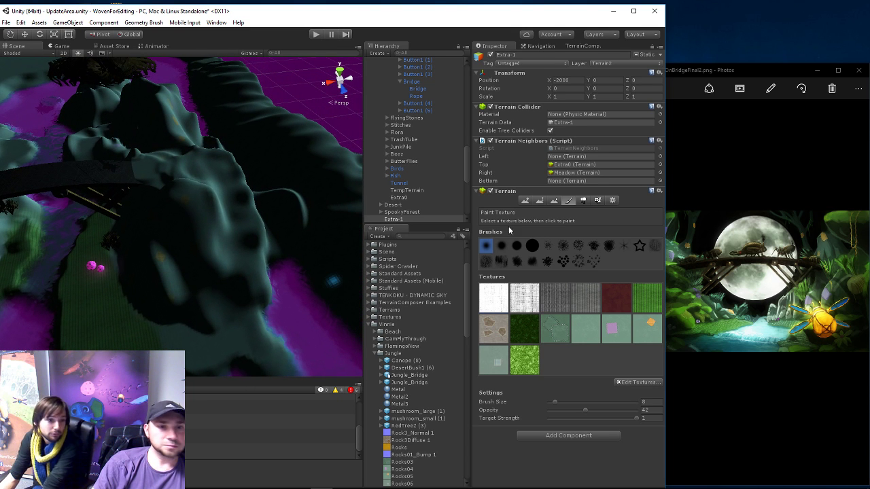
pyautogui.click(539, 201)
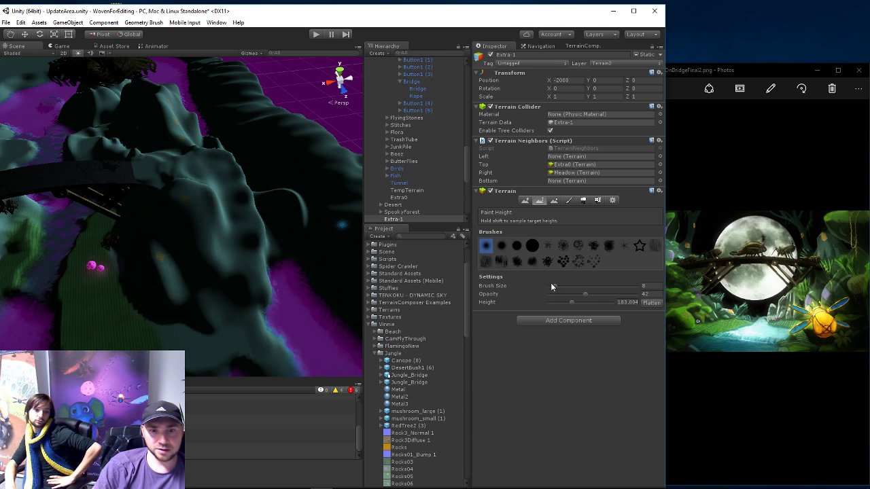
pyautogui.moveTo(555, 285); pyautogui.dragTo(608, 289)
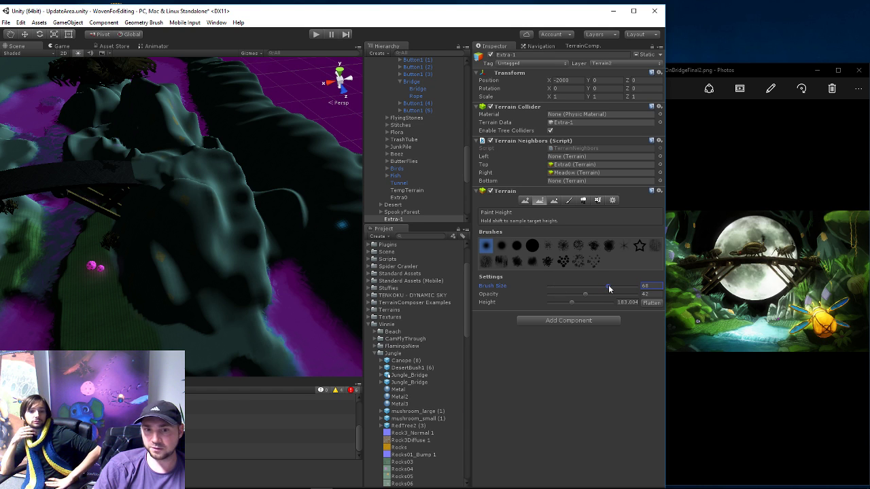
pyautogui.moveTo(249, 237); pyautogui.dragTo(134, 158, button='right')
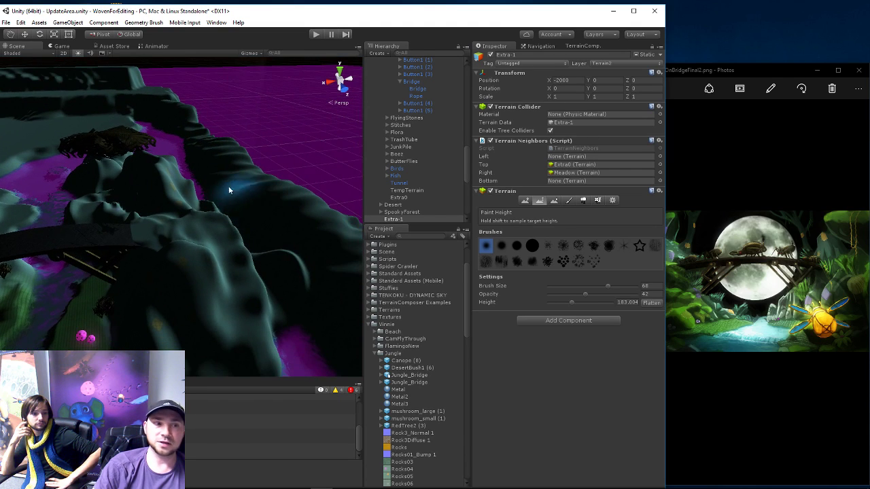
pyautogui.moveTo(133, 159)
pyautogui.mouseDown(button='right')
pyautogui.moveTo(216, 256)
pyautogui.moveTo(215, 201)
pyautogui.mouseUp(button='right')
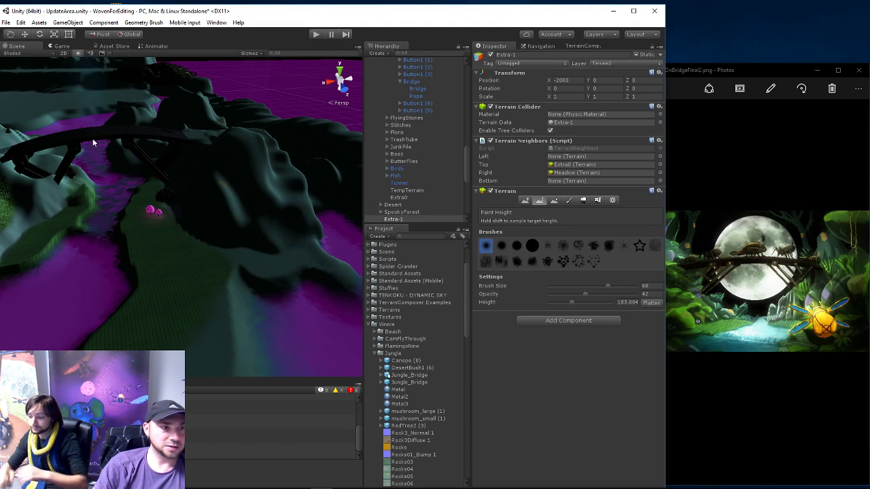
pyautogui.moveTo(146, 283); pyautogui.dragTo(211, 272, button='right')
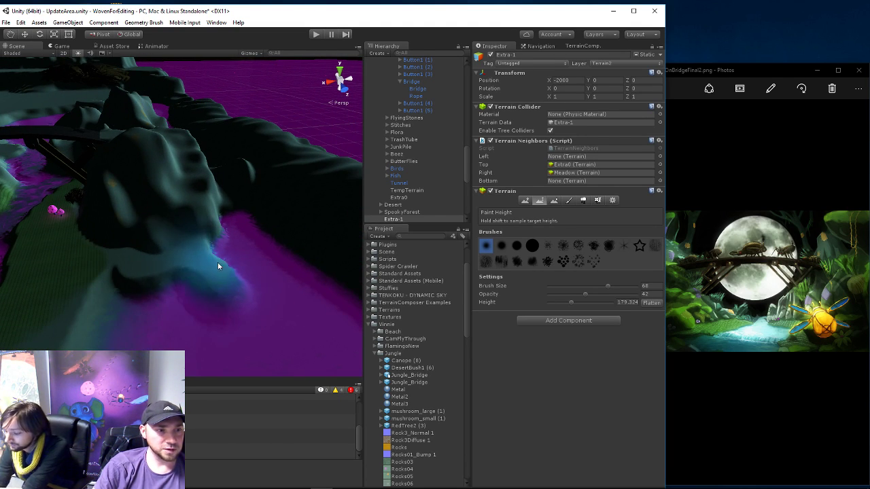
pyautogui.moveTo(218, 265)
pyautogui.mouseDown()
pyautogui.moveTo(287, 291)
pyautogui.moveTo(225, 355)
pyautogui.mouseUp()
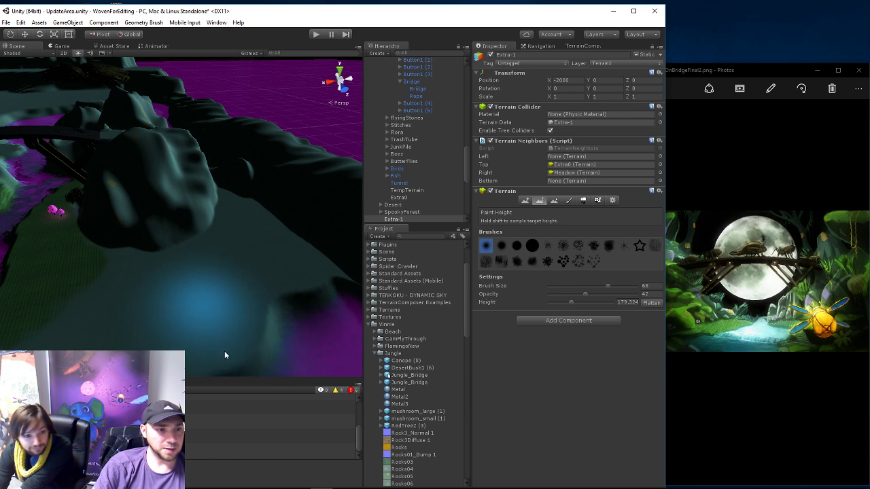
pyautogui.moveTo(345, 340); pyautogui.dragTo(221, 303, button='middle')
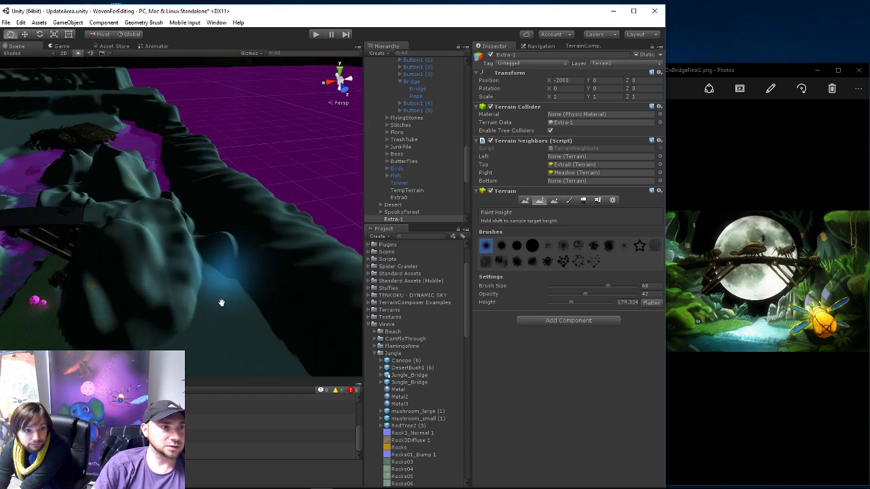
pyautogui.moveTo(221, 303)
pyautogui.mouseDown(button='right')
pyautogui.moveTo(208, 173)
pyautogui.moveTo(217, 195)
pyautogui.mouseUp(button='right')
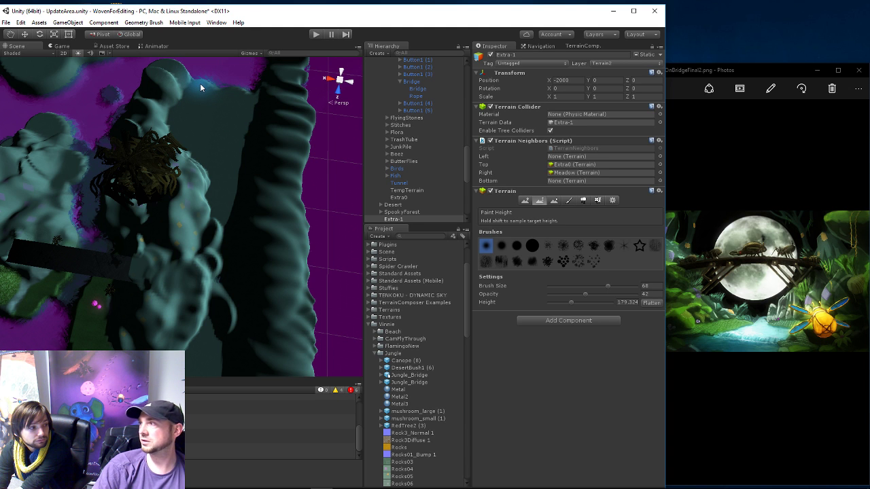
pyautogui.moveTo(201, 86); pyautogui.dragTo(209, 230, button='right')
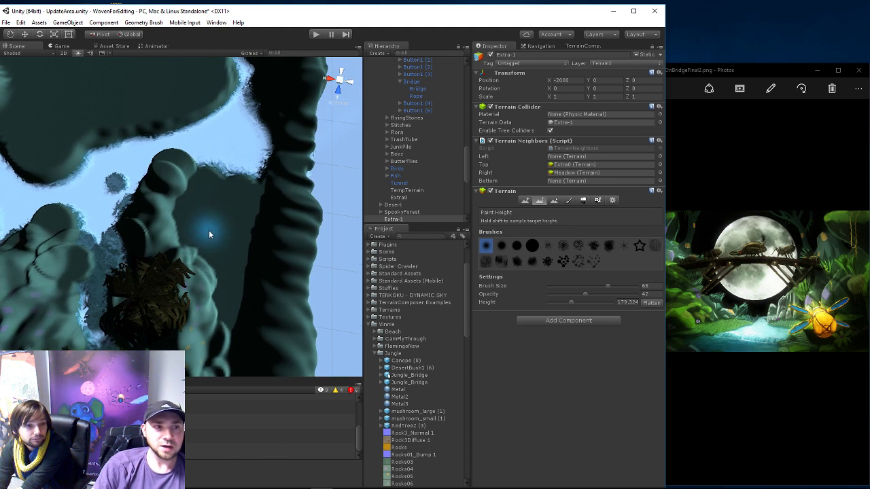
pyautogui.moveTo(221, 189); pyautogui.dragTo(250, 167, button='right')
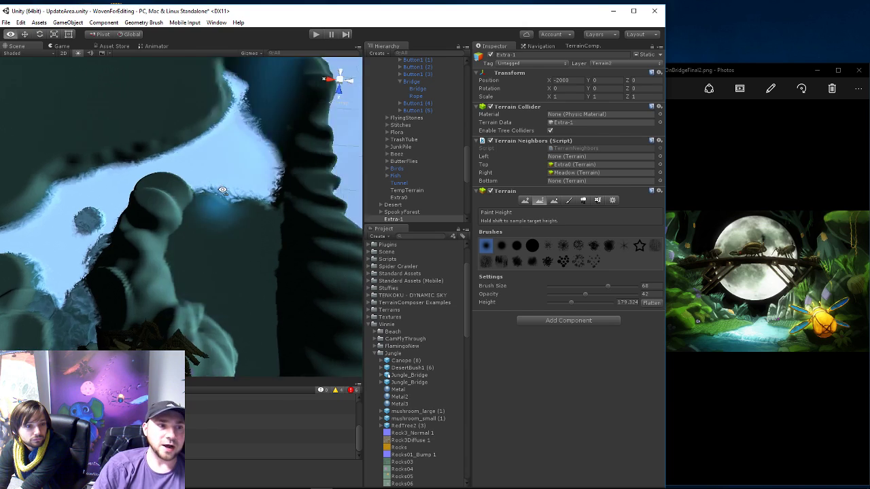
pyautogui.moveTo(250, 167)
pyautogui.mouseDown(button='middle')
pyautogui.moveTo(189, 299)
pyautogui.moveTo(160, 185)
pyautogui.moveTo(190, 197)
pyautogui.mouseUp(button='middle')
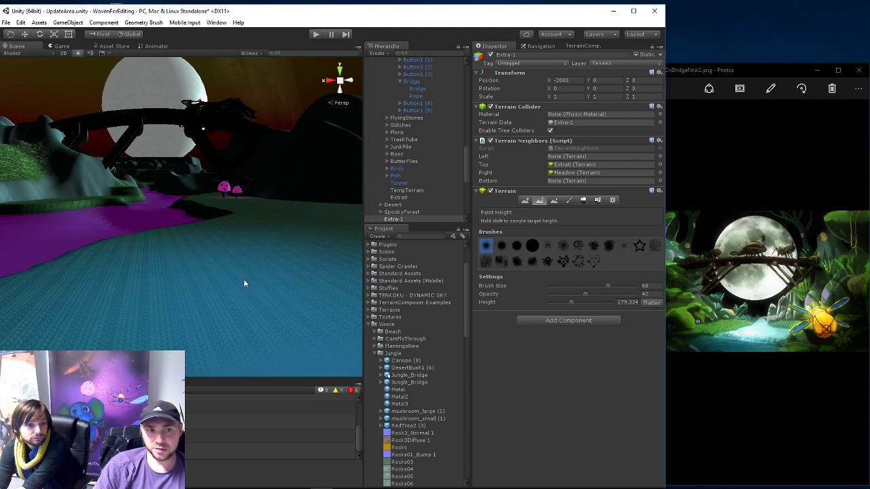
pyautogui.scroll(3, 241, 311)
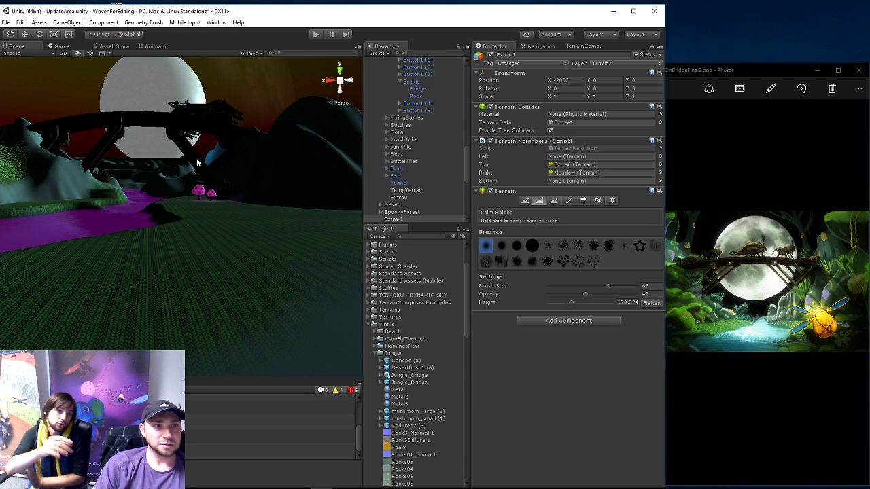
pyautogui.scroll(3, 195, 189)
pyautogui.scroll(-5, 195, 183)
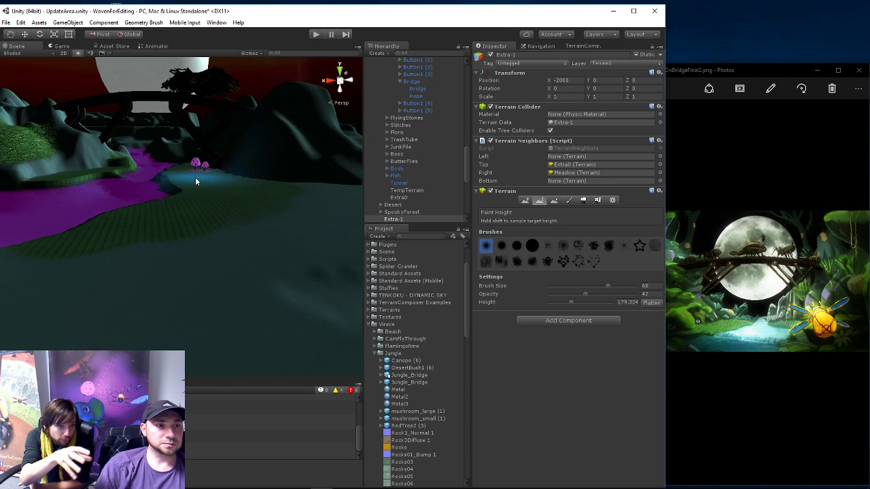
pyautogui.moveTo(195, 177)
pyautogui.mouseDown(button='middle')
pyautogui.moveTo(165, 166)
pyautogui.moveTo(179, 131)
pyautogui.mouseUp(button='middle')
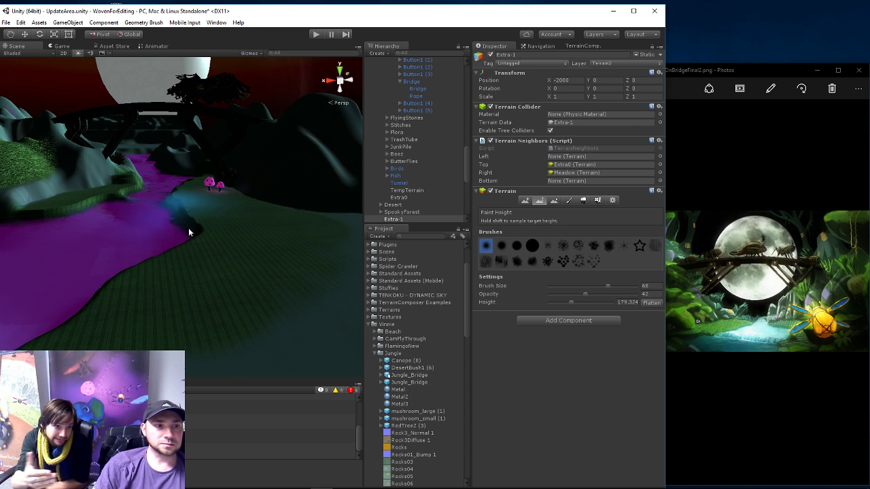
pyautogui.keyDown('alt'); pyautogui.moveTo(142, 138); pyautogui.dragTo(135, 262); pyautogui.keyUp('alt')
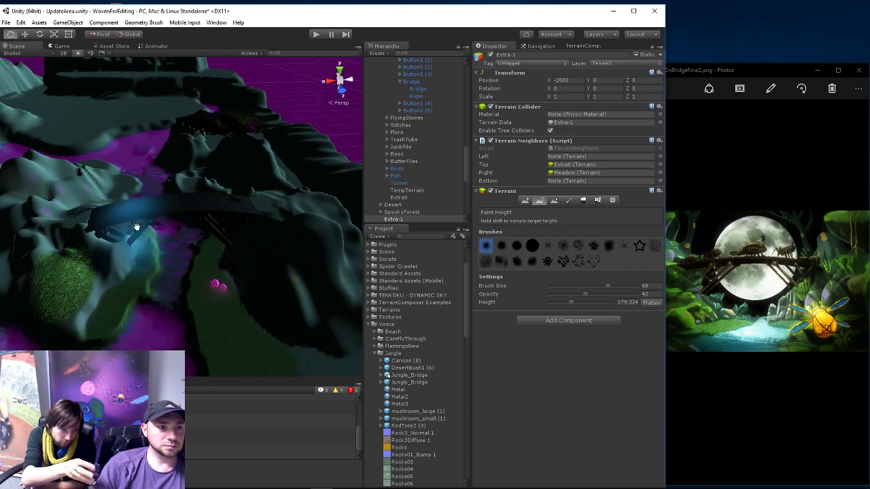
pyautogui.keyDown('alt'); pyautogui.moveTo(135, 262); pyautogui.dragTo(233, 254); pyautogui.keyUp('alt')
pyautogui.moveTo(233, 254); pyautogui.dragTo(235, 305, button='middle')
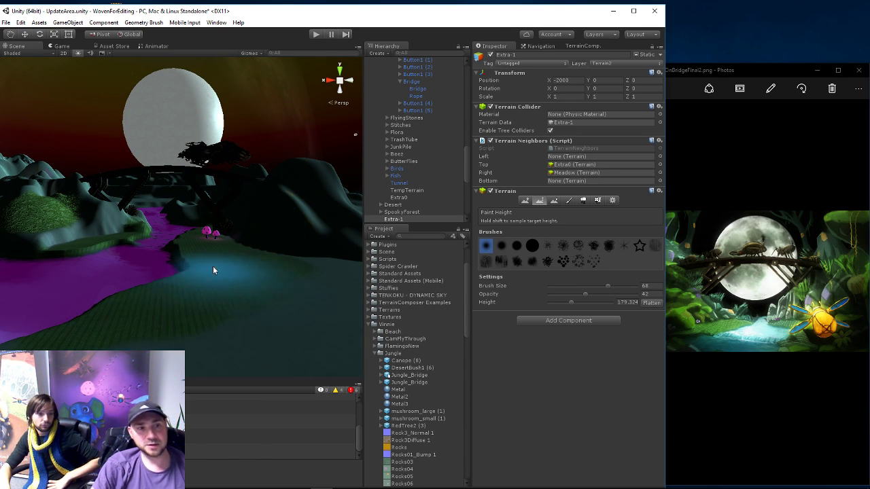
pyautogui.moveTo(212, 268)
pyautogui.keyDown('alt'); pyautogui.mouseDown()
pyautogui.moveTo(119, 292)
pyautogui.moveTo(144, 259)
pyautogui.moveTo(104, 229)
pyautogui.moveTo(125, 242)
pyautogui.mouseUp(); pyautogui.keyUp('alt')
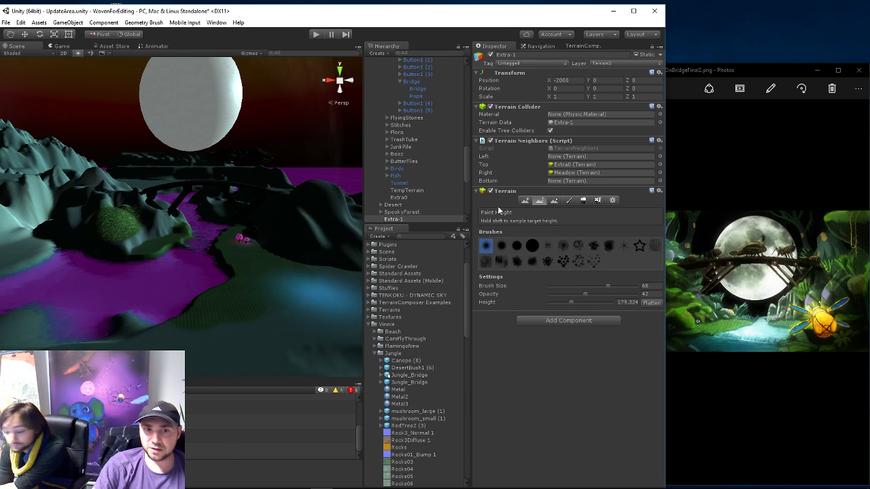
# - Raise large mounds and a ridge by the river using Raise/Lower with the third soft brush
pyautogui.click(525, 201)
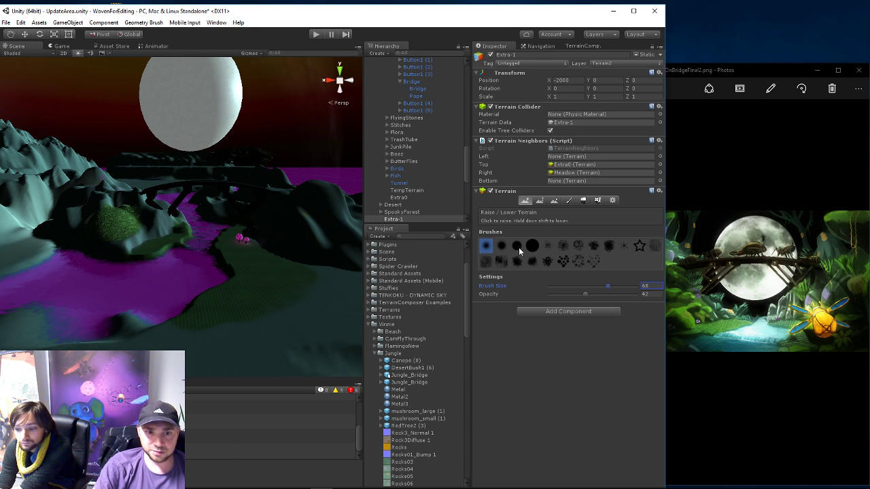
pyautogui.click(517, 246)
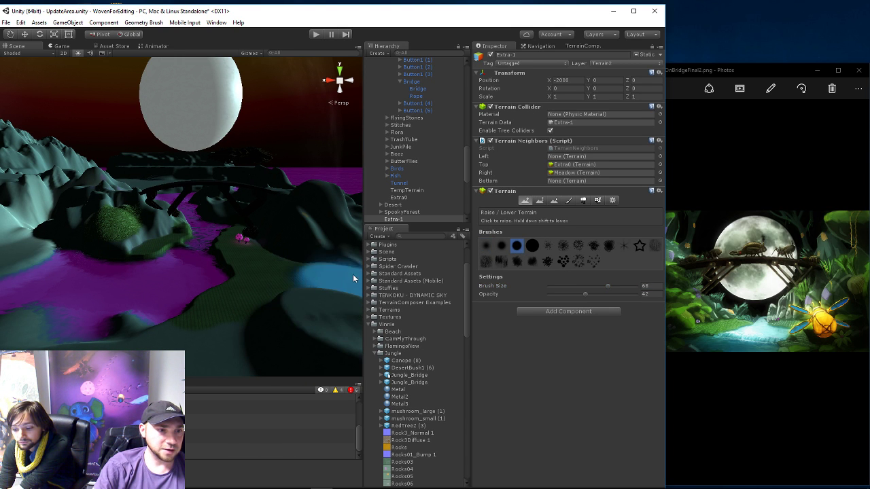
pyautogui.moveTo(343, 293); pyautogui.dragTo(241, 367)
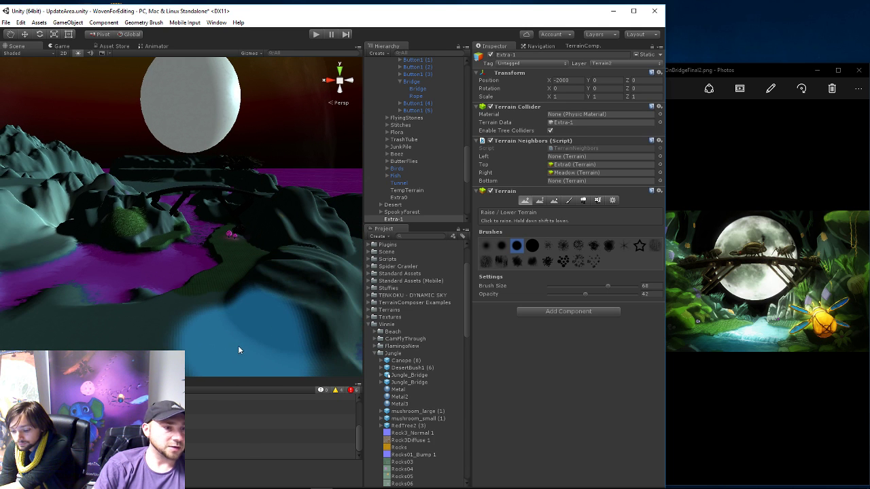
pyautogui.moveTo(241, 367); pyautogui.dragTo(261, 297, button='middle')
pyautogui.moveTo(261, 297)
pyautogui.mouseDown()
pyautogui.moveTo(306, 258)
pyautogui.moveTo(251, 288)
pyautogui.mouseUp()
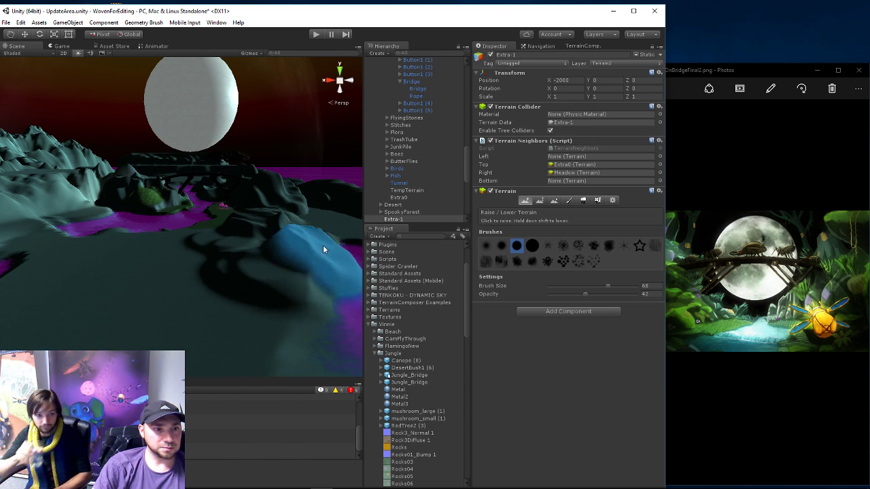
pyautogui.moveTo(251, 288)
pyautogui.mouseDown(button='right')
pyautogui.moveTo(251, 264)
pyautogui.moveTo(188, 314)
pyautogui.moveTo(214, 283)
pyautogui.mouseUp(button='right')
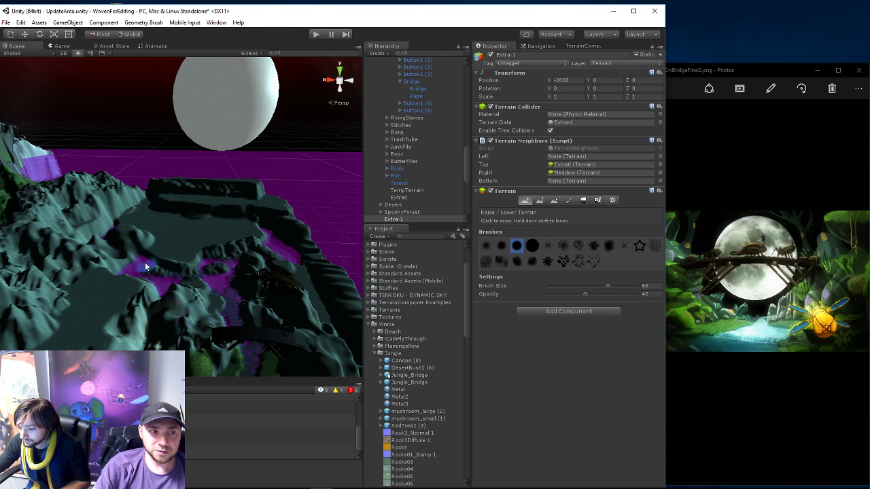
pyautogui.moveTo(130, 272); pyautogui.dragTo(161, 315, button='right')
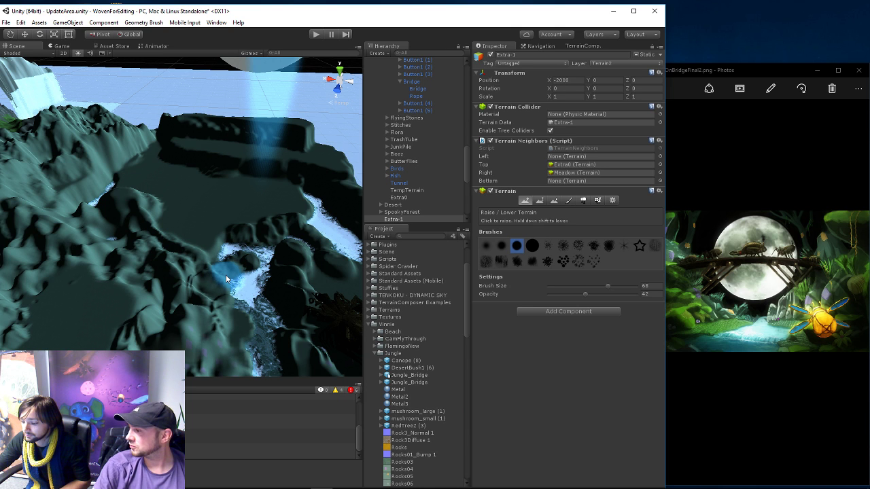
pyautogui.click(539, 200)
# - Sample a target height of about 185.8 and flatten the dark hill's top into ledges
pyautogui.keyDown('shift'); pyautogui.moveTo(183, 241); pyautogui.dragTo(229, 269); pyautogui.keyUp('shift')
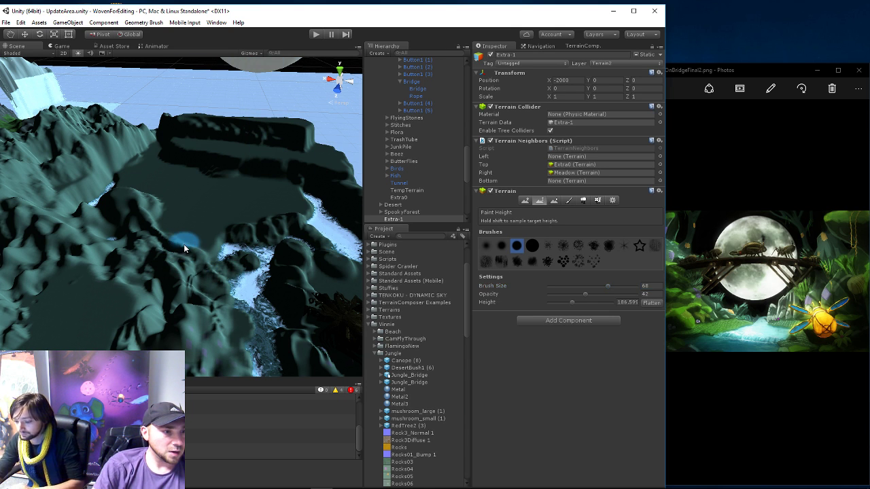
pyautogui.click(229, 270)
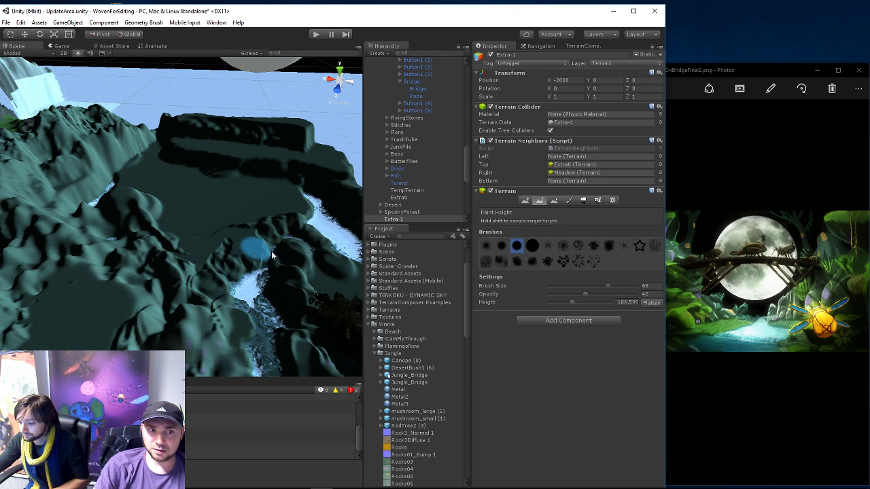
pyautogui.moveTo(336, 251)
pyautogui.mouseDown()
pyautogui.moveTo(344, 225)
pyautogui.moveTo(337, 244)
pyautogui.mouseUp()
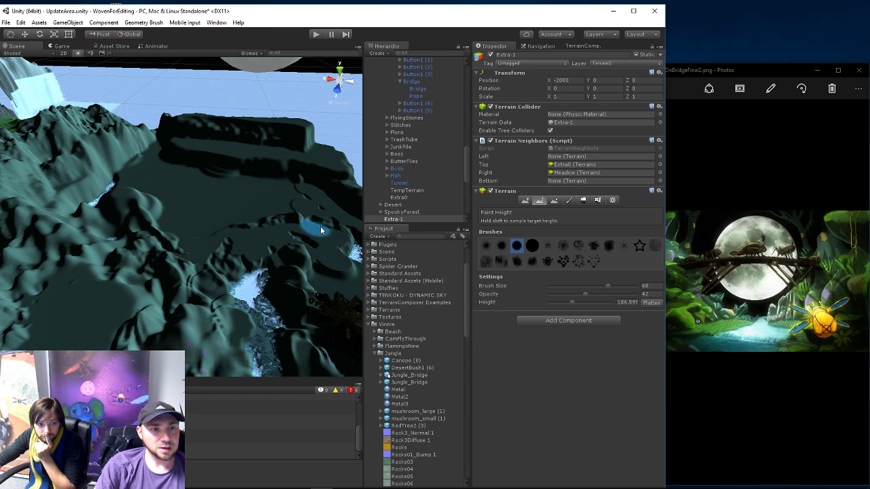
pyautogui.moveTo(312, 230); pyautogui.dragTo(285, 238, button='middle')
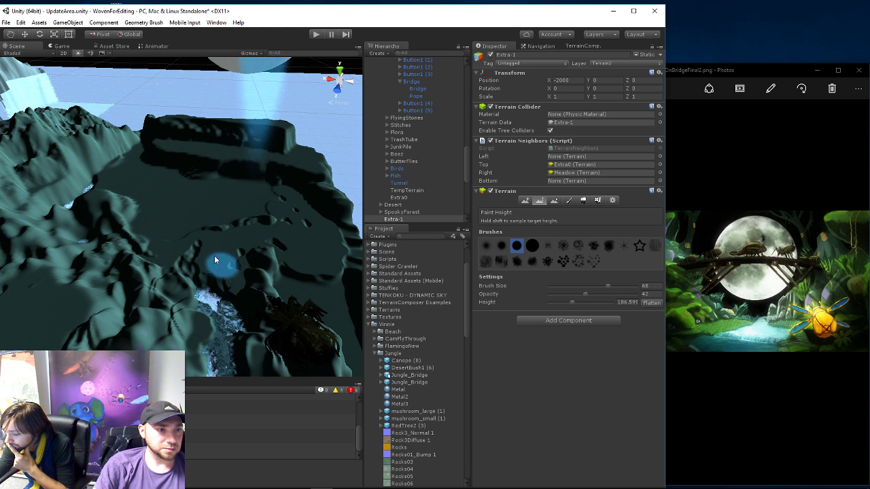
pyautogui.moveTo(228, 286)
pyautogui.mouseDown(button='right')
pyautogui.moveTo(278, 240)
pyautogui.moveTo(245, 254)
pyautogui.mouseUp(button='right')
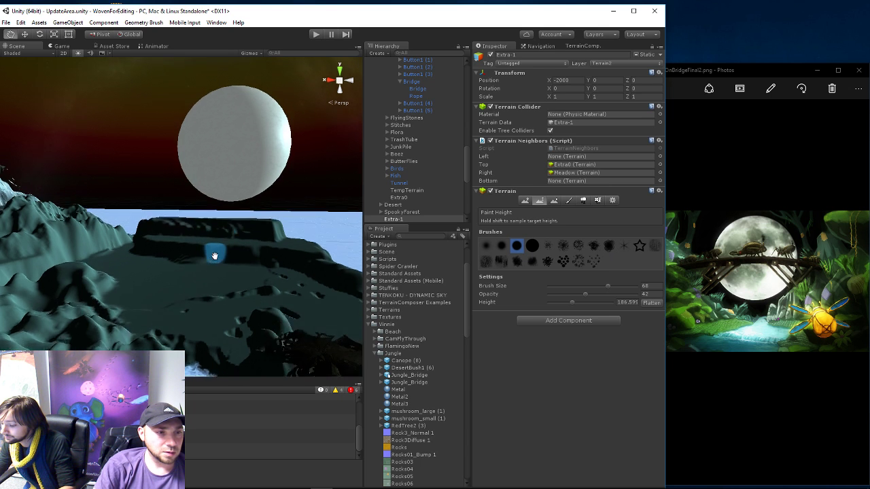
pyautogui.moveTo(228, 218); pyautogui.dragTo(225, 303, button='middle')
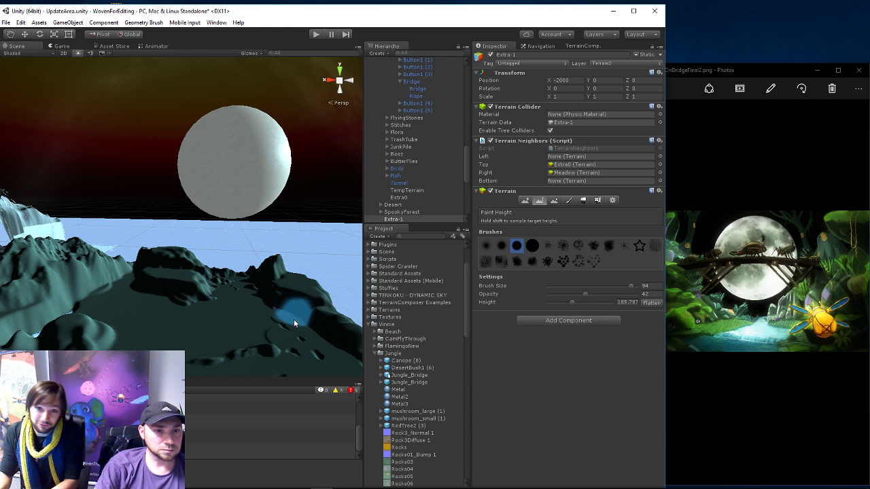
# - Raise a mound beside the plateau, undo the unwanted spike, and cut brush size from 94 to 76
pyautogui.click(525, 201)
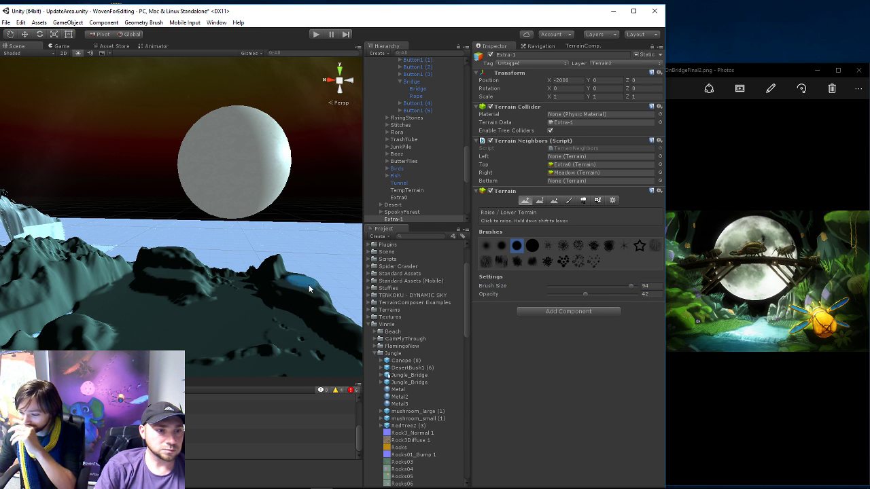
pyautogui.moveTo(300, 283); pyautogui.dragTo(333, 352)
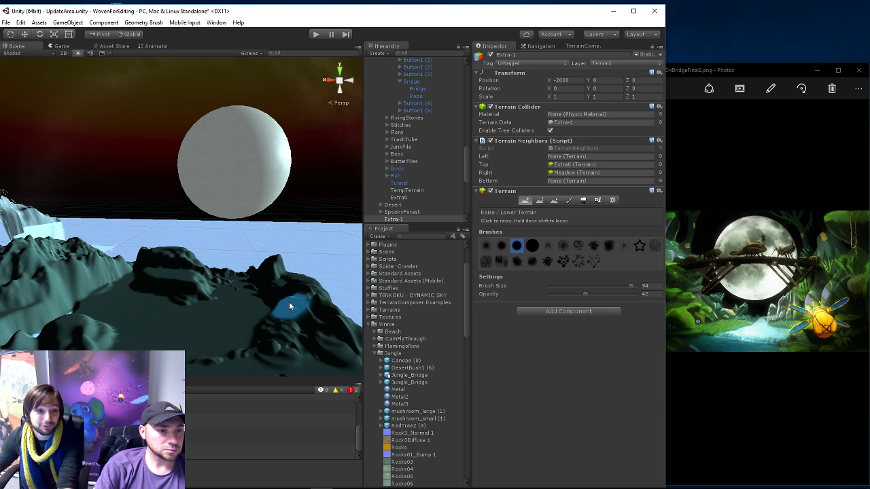
pyautogui.moveTo(290, 301); pyautogui.dragTo(308, 354)
pyautogui.hotkey('ctrl', 'z')
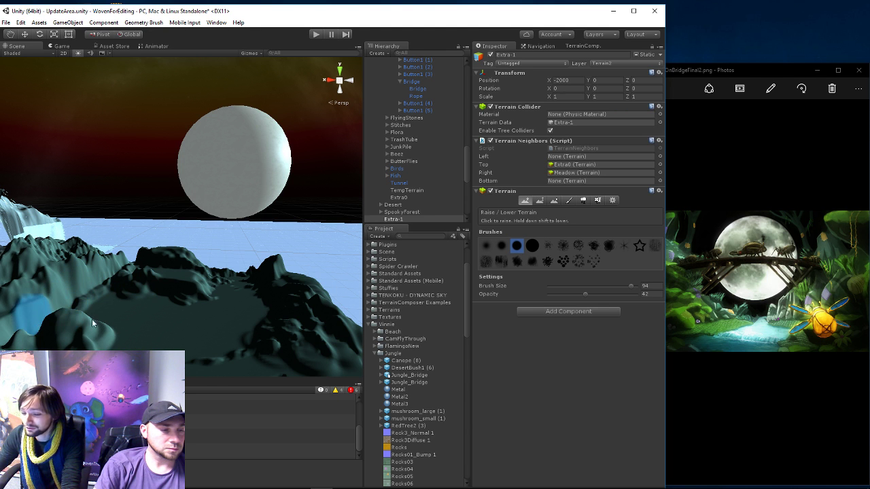
pyautogui.moveTo(92, 319); pyautogui.dragTo(125, 265, button='right')
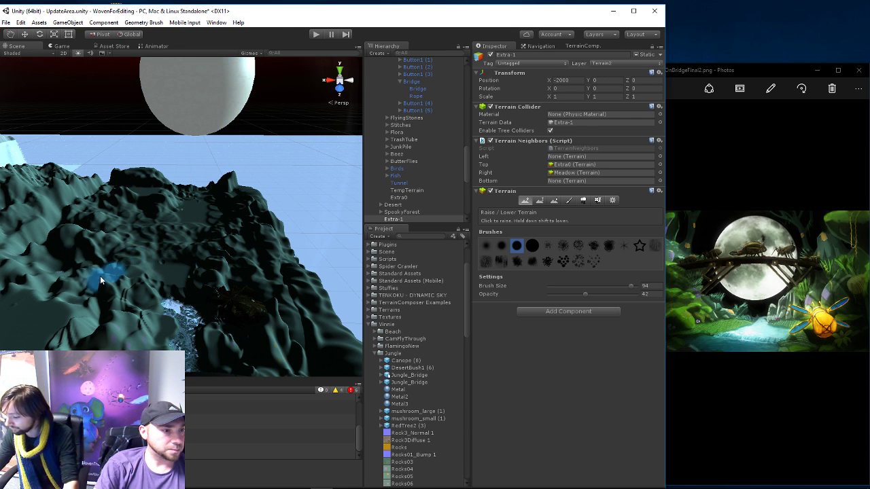
pyautogui.click(610, 286)
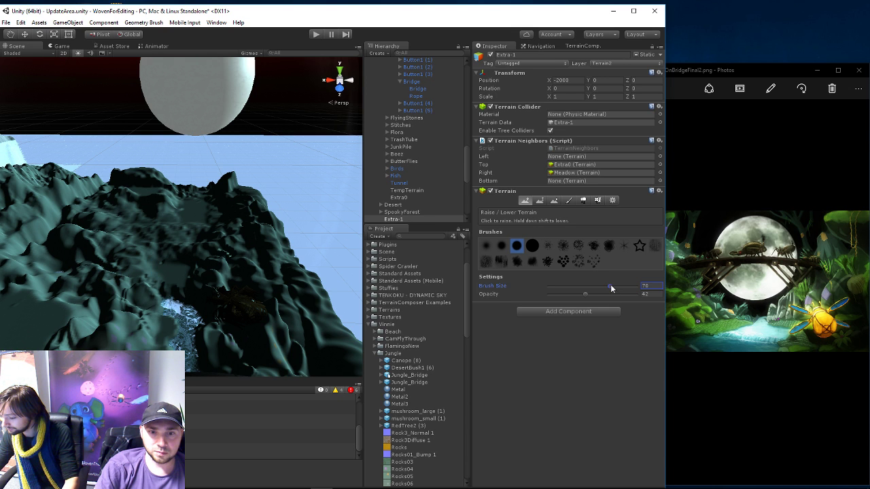
# - With Paint Height at brush size 36, resample the bank height to target 186.595
pyautogui.click(539, 200)
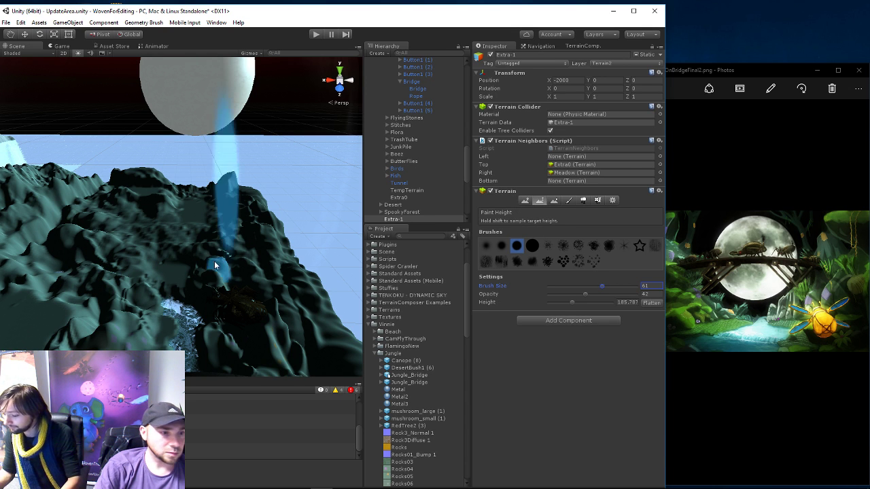
pyautogui.moveTo(166, 256); pyautogui.dragTo(166, 272, button='middle')
pyautogui.scroll(3, 166, 272)
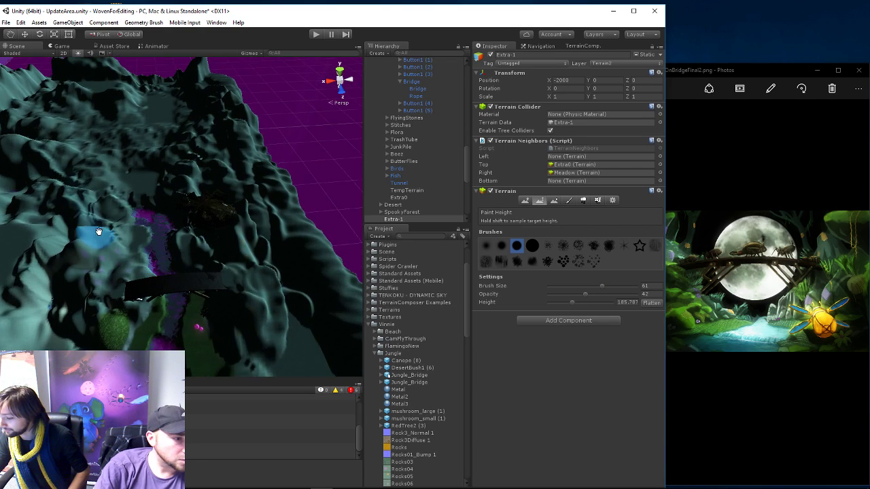
pyautogui.scroll(3, 166, 272)
pyautogui.scroll(3, 177, 285)
pyautogui.scroll(2, 186, 299)
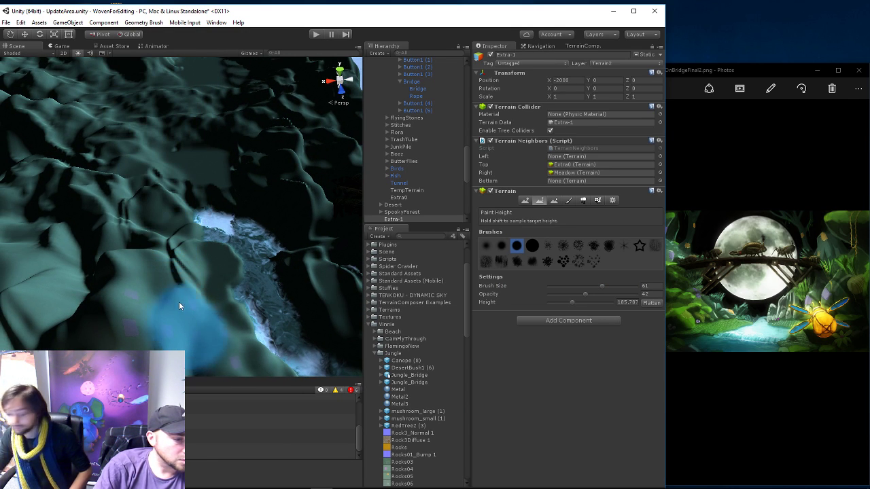
pyautogui.scroll(-2, 179, 301)
pyautogui.scroll(-3, 175, 271)
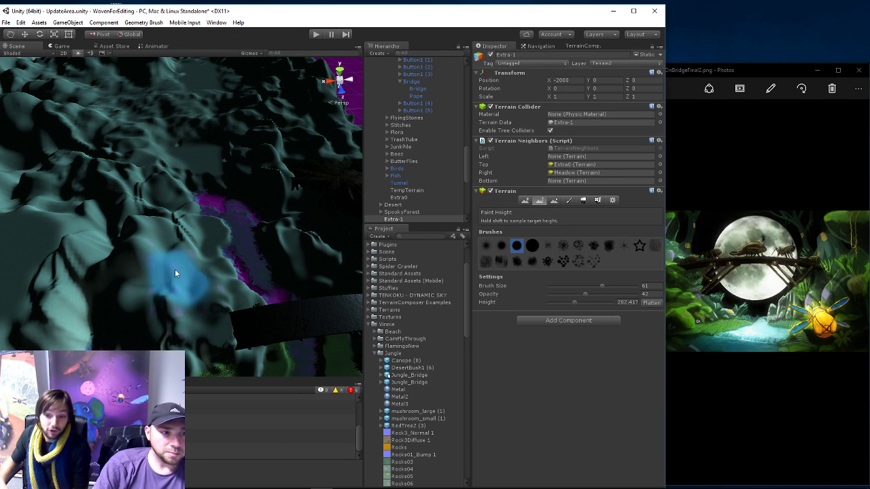
pyautogui.keyDown('shift'); pyautogui.click(171, 246); pyautogui.keyUp('shift')
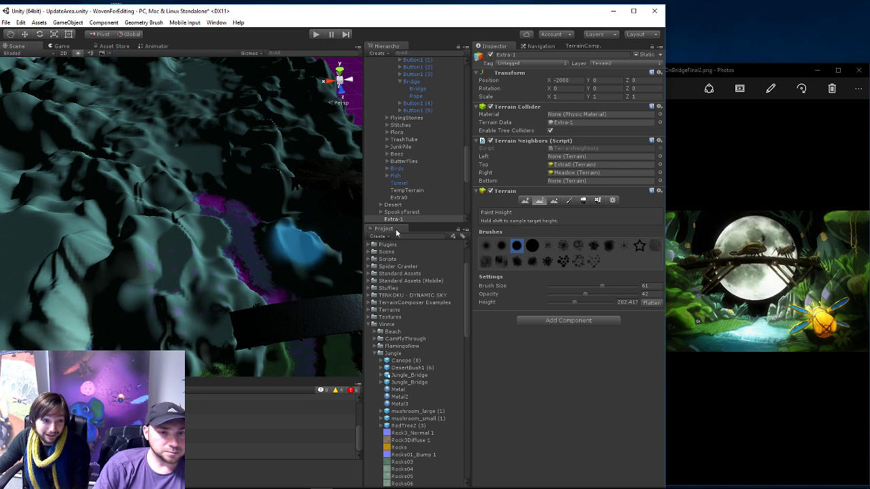
pyautogui.moveTo(589, 290); pyautogui.dragTo(581, 289)
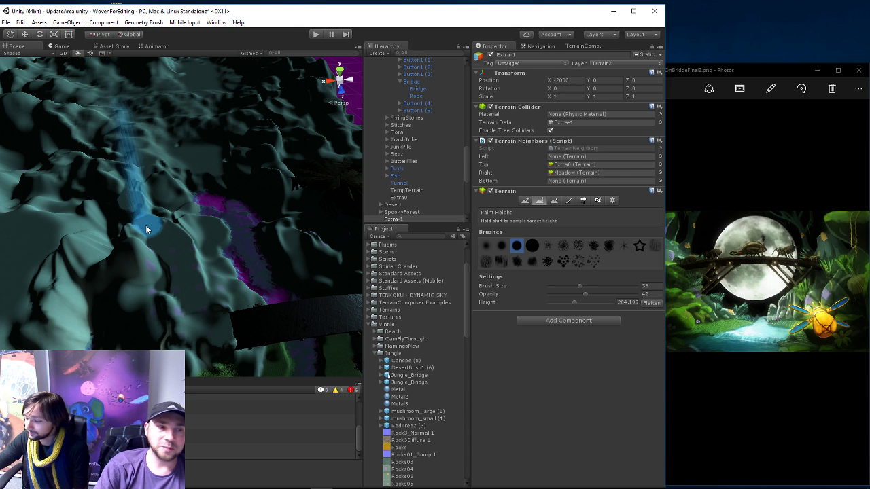
pyautogui.keyDown('shift'); pyautogui.click(171, 151); pyautogui.keyUp('shift')
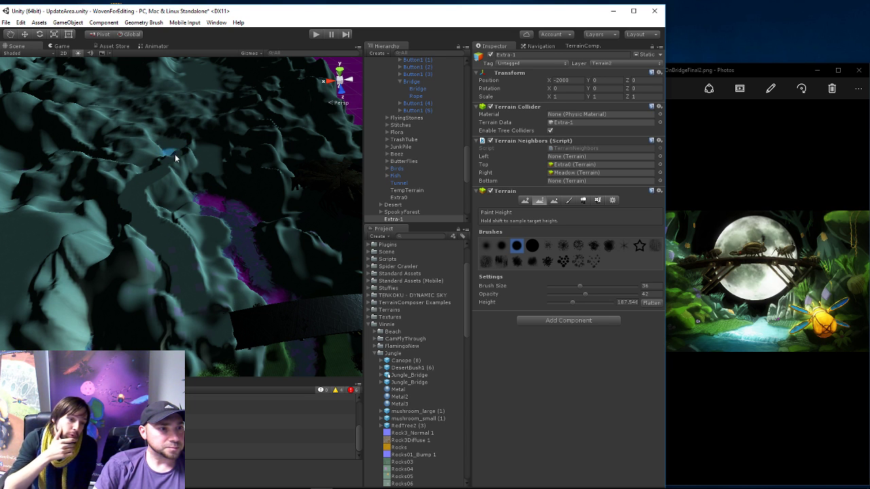
pyautogui.keyDown('shift'); pyautogui.click(163, 149); pyautogui.keyUp('shift')
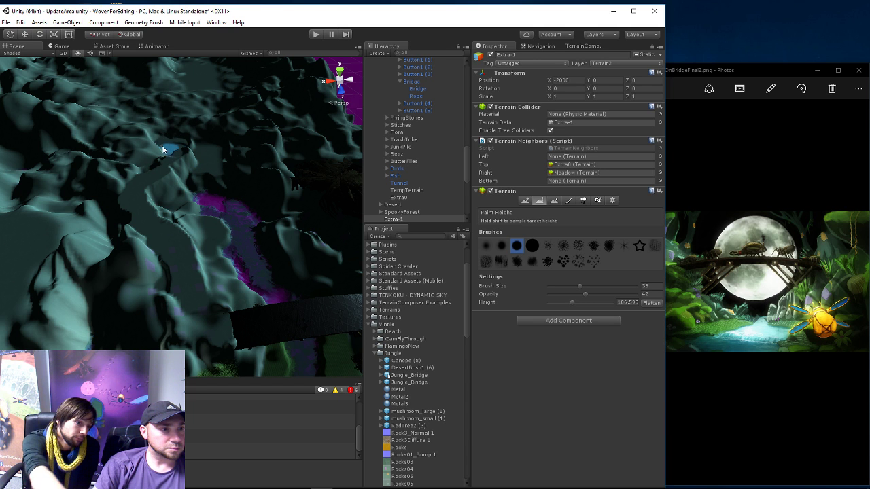
# - Sample several terrain heights and flatten a plateau edge and lower ledge near the mushrooms
pyautogui.scroll(5, 149, 255)
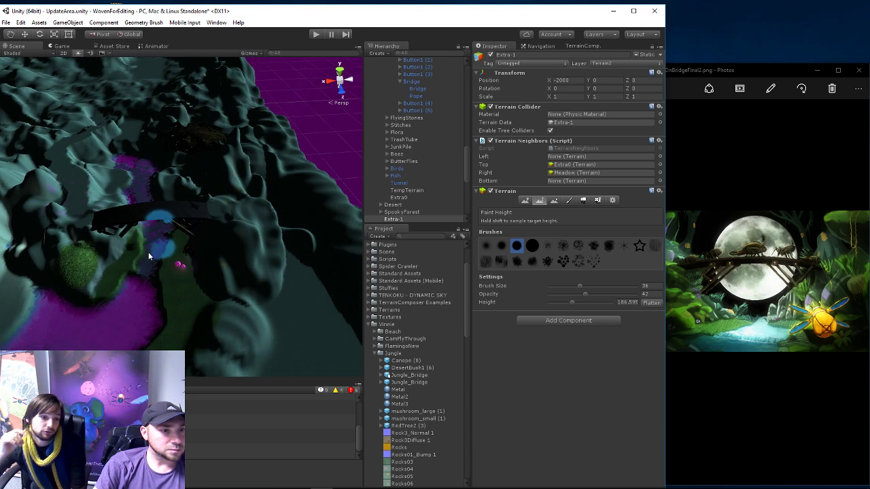
pyautogui.keyDown('alt'); pyautogui.moveTo(148, 252); pyautogui.dragTo(146, 184); pyautogui.keyUp('alt')
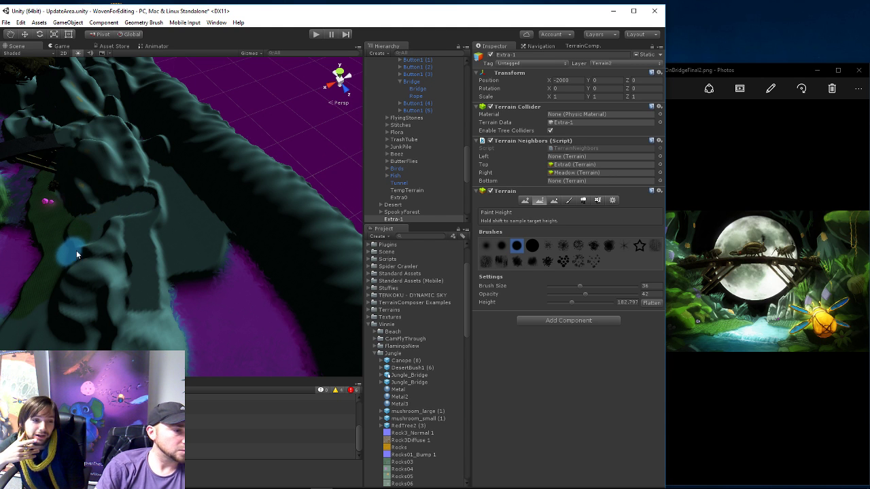
pyautogui.moveTo(76, 250)
pyautogui.keyDown('alt'); pyautogui.mouseDown()
pyautogui.moveTo(101, 227)
pyautogui.moveTo(134, 279)
pyautogui.mouseUp(); pyautogui.keyUp('alt')
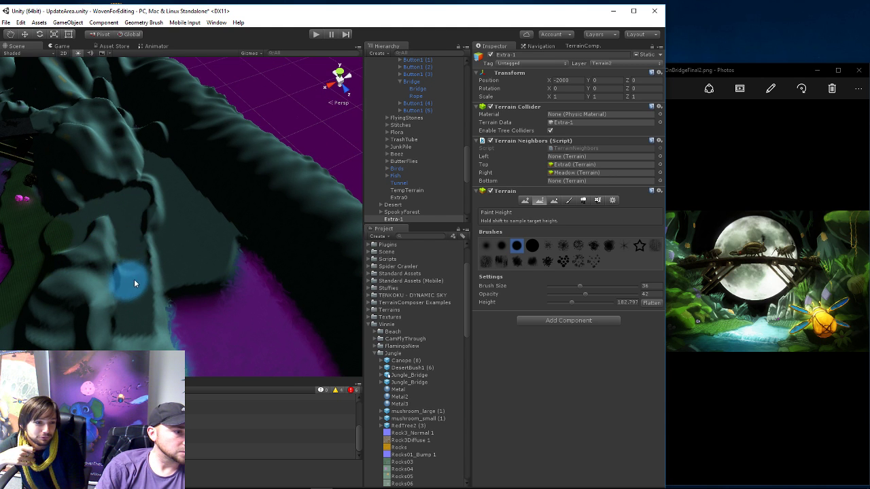
pyautogui.moveTo(157, 316)
pyautogui.mouseDown(button='middle')
pyautogui.moveTo(157, 281)
pyautogui.moveTo(191, 208)
pyautogui.mouseUp(button='middle')
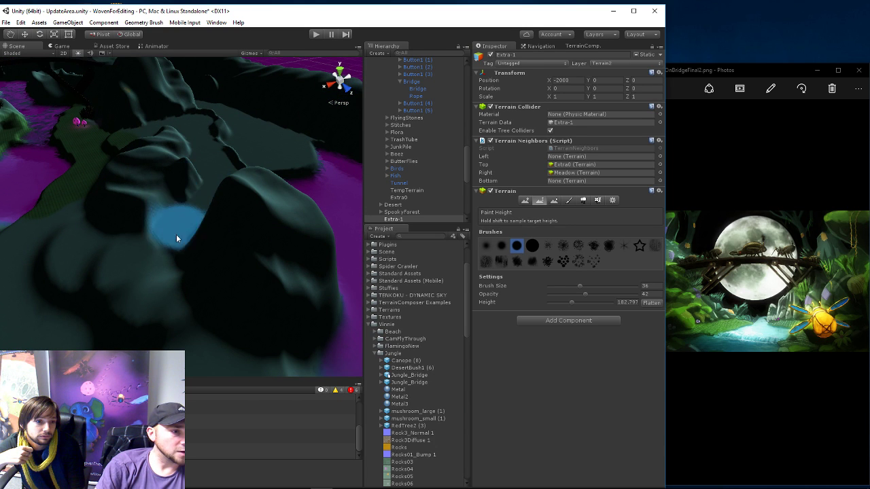
pyautogui.moveTo(161, 290); pyautogui.dragTo(200, 275, button='middle')
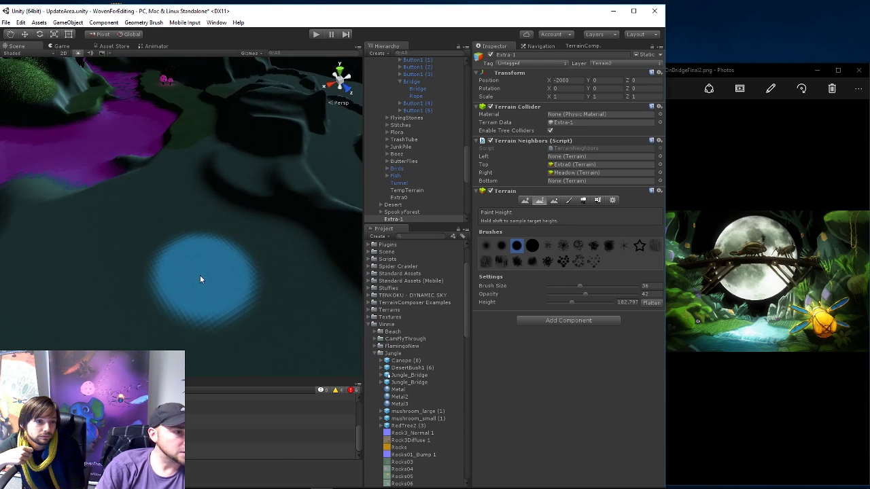
pyautogui.keyDown('shift'); pyautogui.click(212, 97); pyautogui.keyUp('shift')
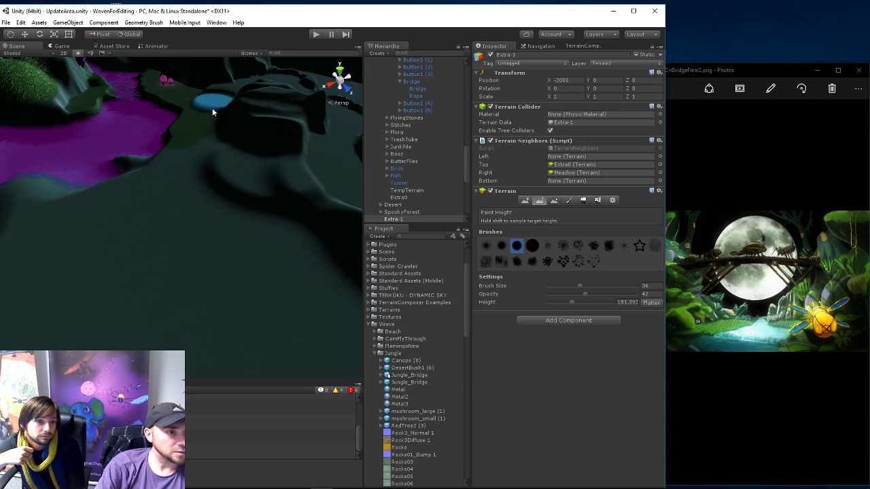
pyautogui.moveTo(245, 188); pyautogui.dragTo(253, 240, button='middle')
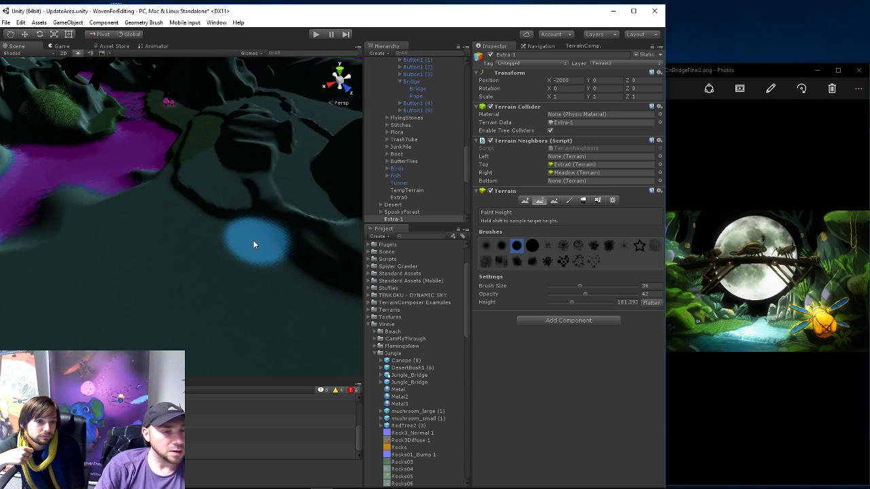
pyautogui.keyDown('shift'); pyautogui.click(281, 215); pyautogui.keyUp('shift')
pyautogui.moveTo(281, 213); pyautogui.dragTo(268, 228)
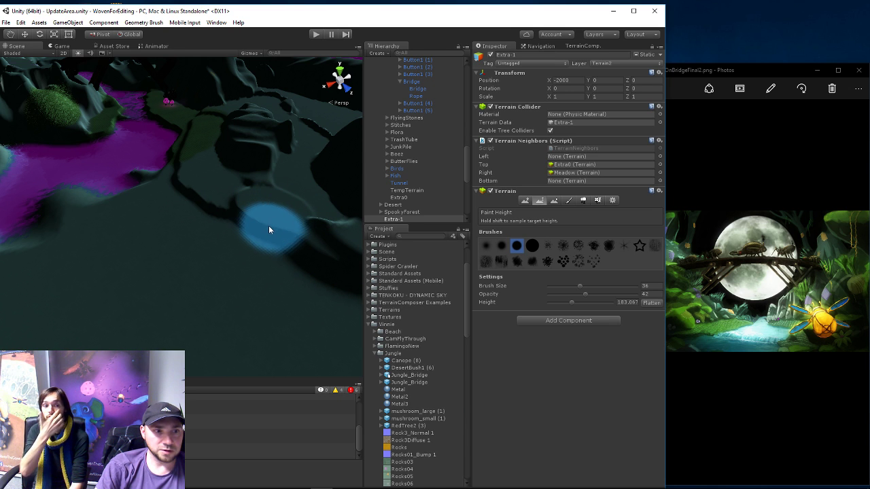
pyautogui.keyDown('shift'); pyautogui.click(245, 224); pyautogui.keyUp('shift')
pyautogui.moveTo(245, 224); pyautogui.dragTo(296, 218)
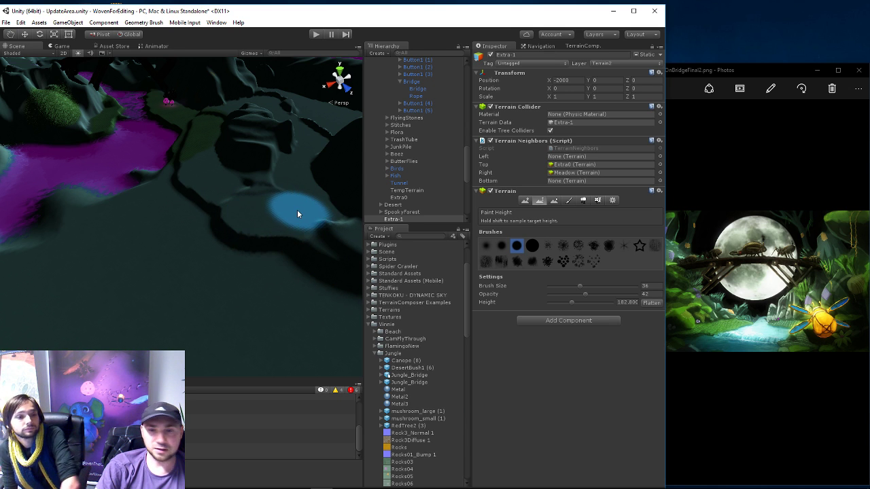
pyautogui.keyDown('shift'); pyautogui.click(270, 255); pyautogui.keyUp('shift')
pyautogui.moveTo(270, 256); pyautogui.dragTo(260, 247)
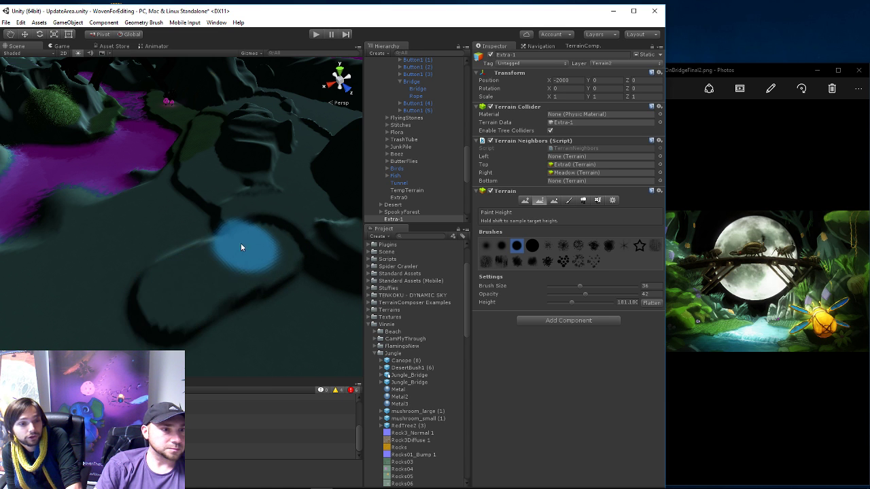
# - Raise a flat shelf and a ridge down the bank, and fill the dark hole
pyautogui.moveTo(241, 246); pyautogui.dragTo(199, 250, button='middle')
pyautogui.scroll(-2, 195, 252)
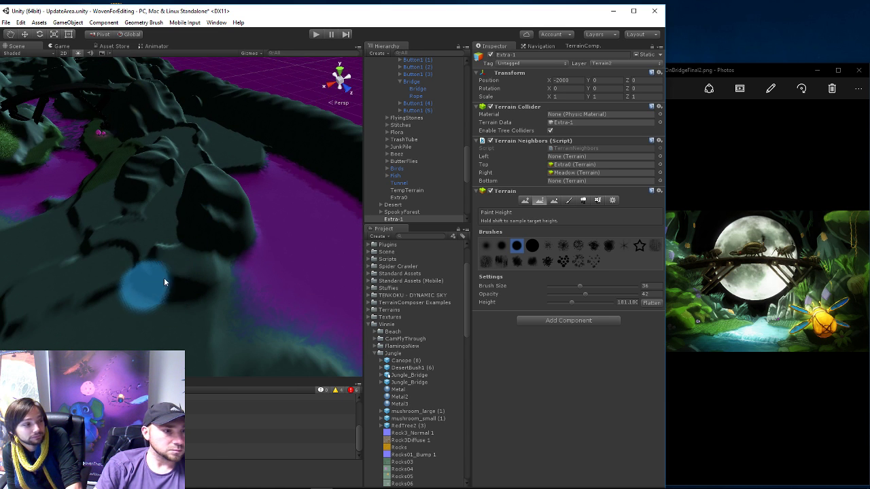
pyautogui.moveTo(130, 280); pyautogui.dragTo(274, 261)
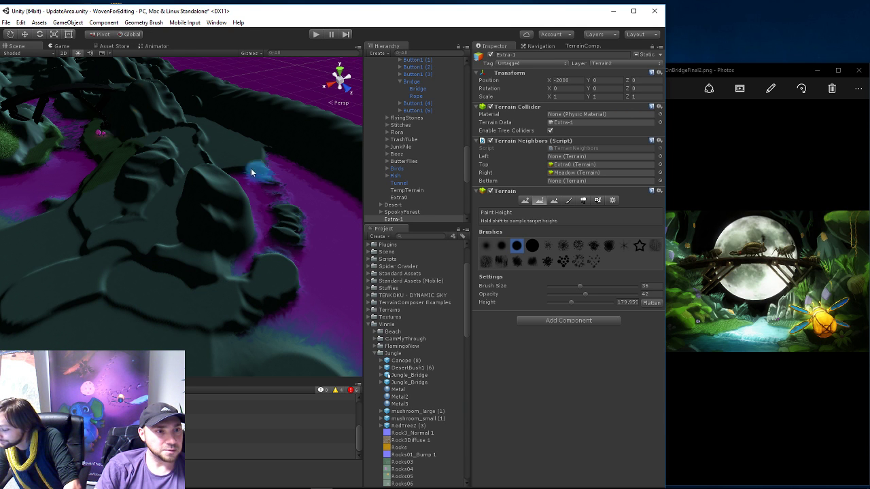
pyautogui.moveTo(276, 195)
pyautogui.mouseDown()
pyautogui.moveTo(281, 251)
pyautogui.moveTo(228, 172)
pyautogui.mouseUp()
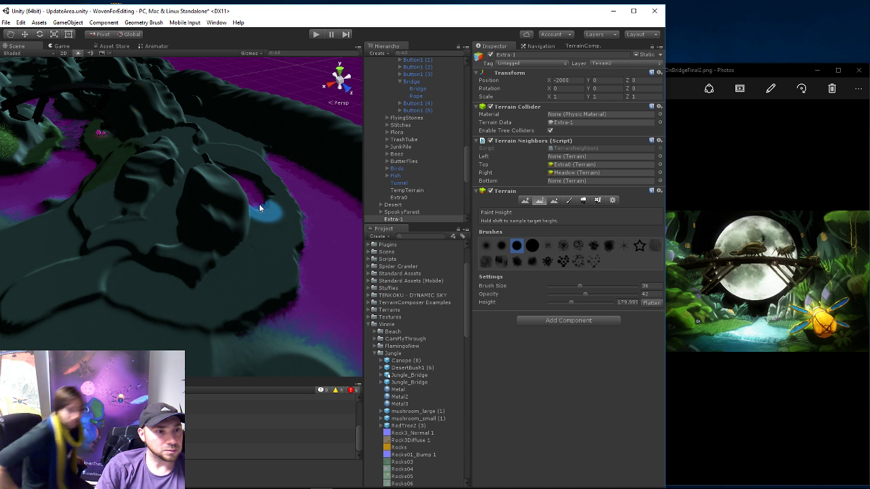
pyautogui.keyDown('alt'); pyautogui.moveTo(275, 192); pyautogui.dragTo(178, 227); pyautogui.keyUp('alt')
pyautogui.moveTo(232, 231); pyautogui.dragTo(300, 218)
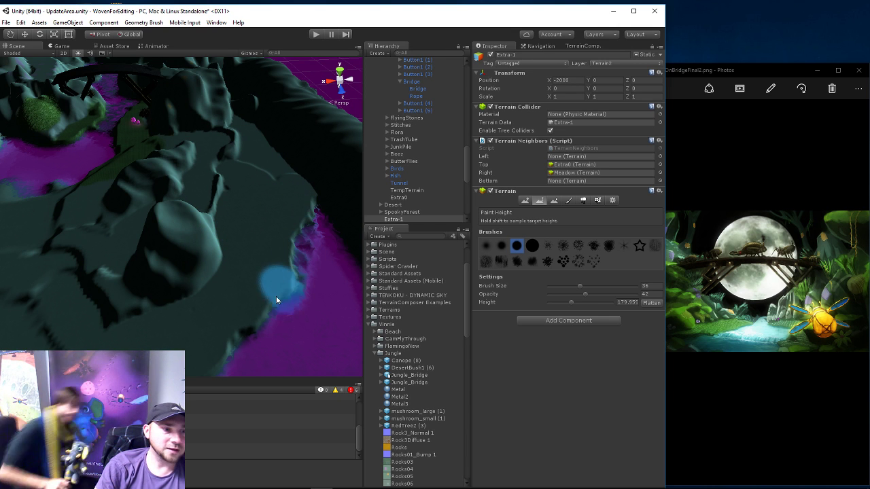
# - Switch to the small round brush and extend the terrain out into the purple area
pyautogui.scroll(-3, 236, 305)
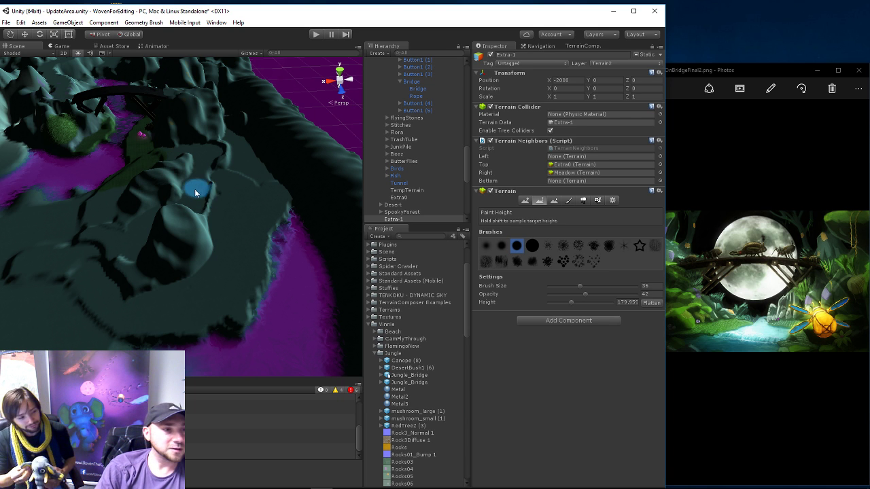
pyautogui.scroll(3, 195, 192)
pyautogui.keyDown('alt'); pyautogui.moveTo(215, 239); pyautogui.dragTo(170, 234); pyautogui.keyUp('alt')
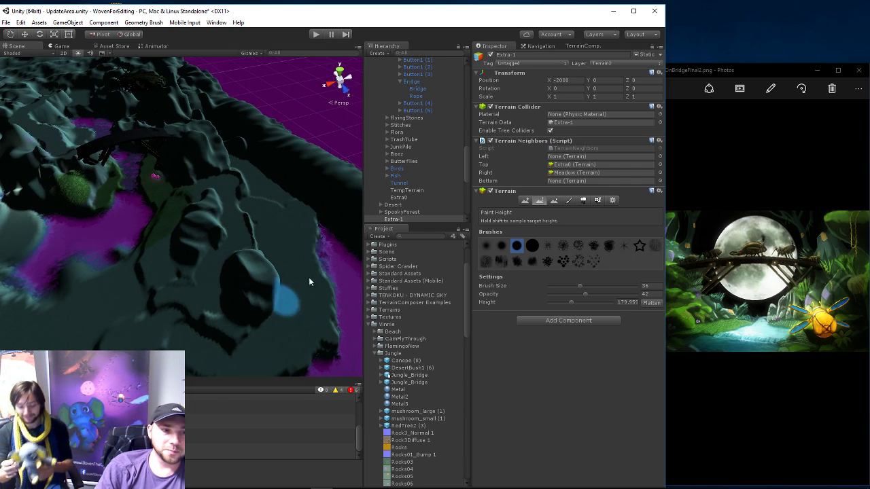
pyautogui.click(594, 247)
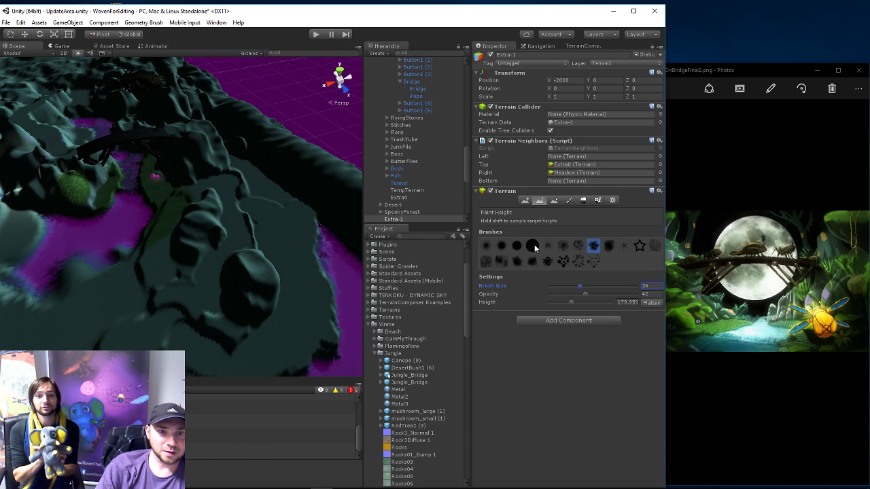
pyautogui.click(515, 247)
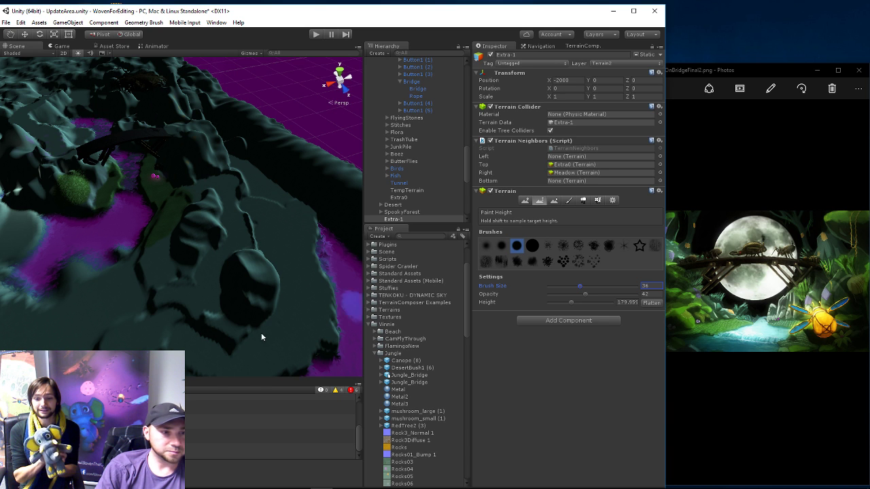
pyautogui.scroll(5, 272, 306)
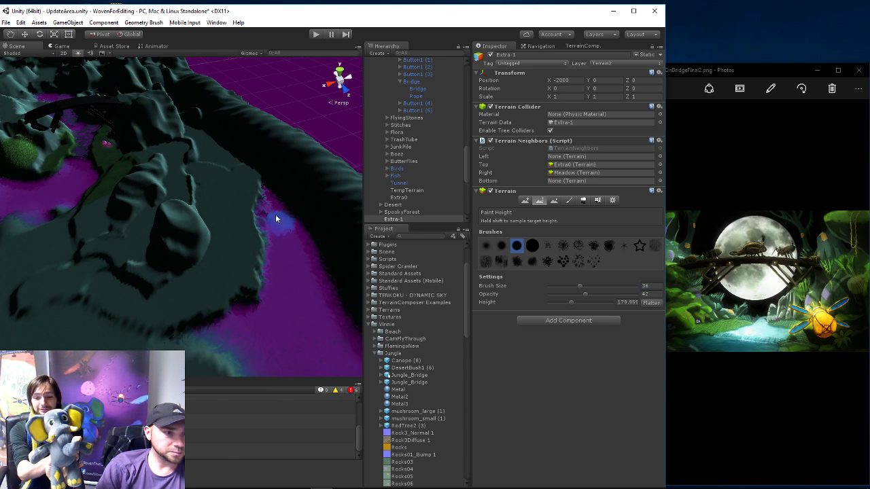
pyautogui.moveTo(275, 214); pyautogui.dragTo(266, 229)
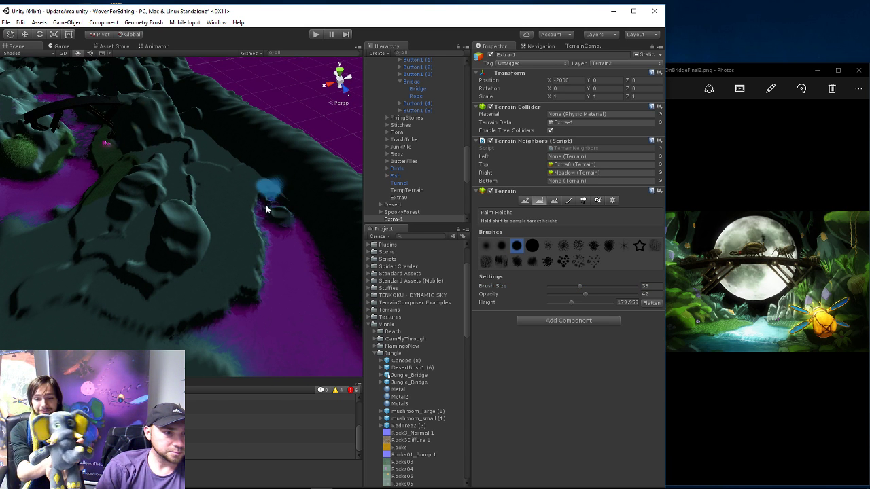
# - Raise small bumps, a ridge and lumpy mounds along the river bank, then select Smooth Height
pyautogui.click(524, 200)
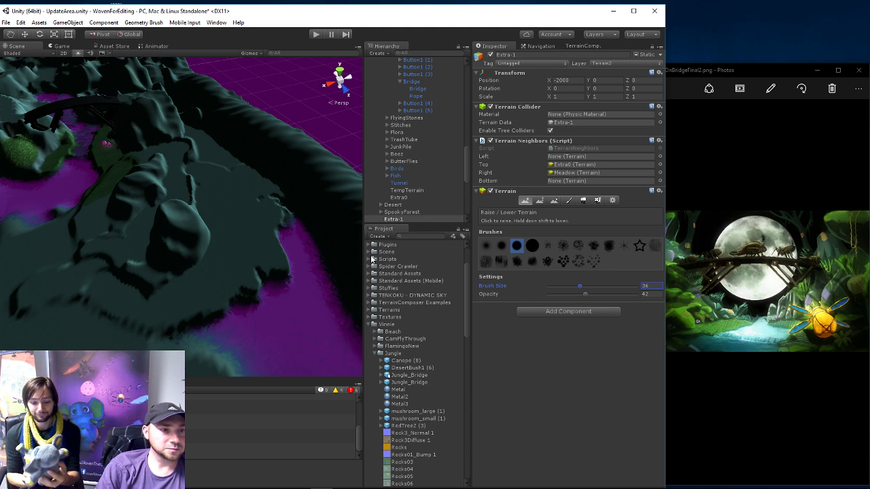
pyautogui.moveTo(190, 344)
pyautogui.mouseDown()
pyautogui.moveTo(276, 274)
pyautogui.moveTo(294, 239)
pyautogui.moveTo(318, 225)
pyautogui.mouseUp()
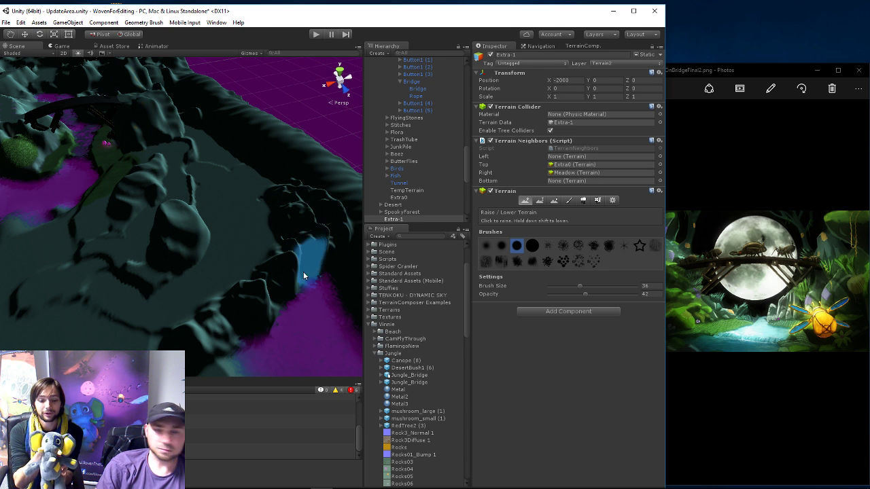
pyautogui.moveTo(303, 275)
pyautogui.mouseDown()
pyautogui.moveTo(300, 308)
pyautogui.moveTo(294, 293)
pyautogui.moveTo(250, 365)
pyautogui.mouseUp()
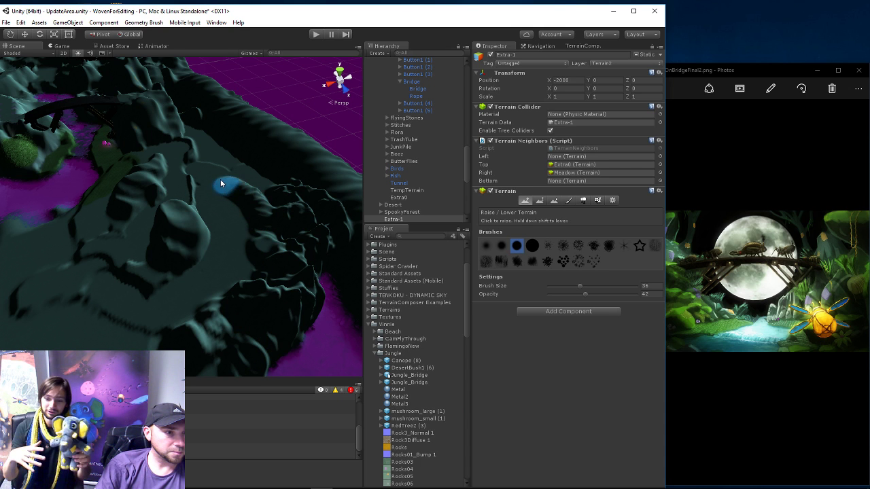
pyautogui.moveTo(225, 159); pyautogui.dragTo(261, 195)
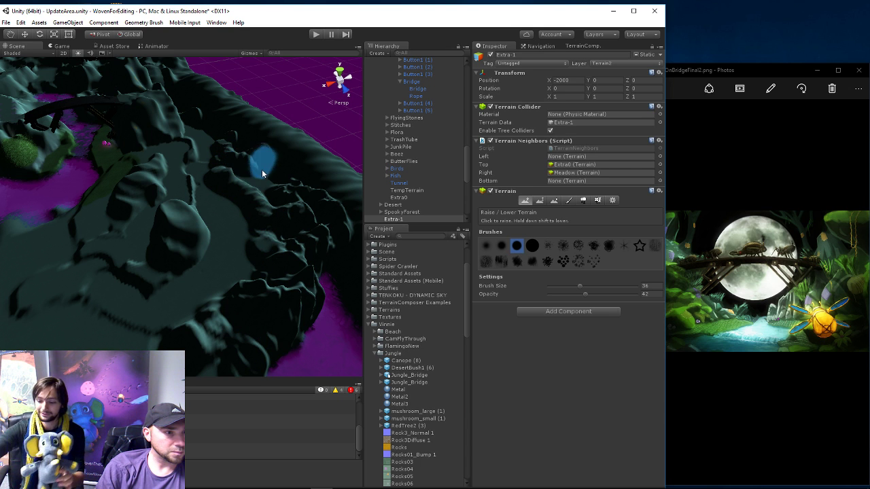
pyautogui.click(555, 201)
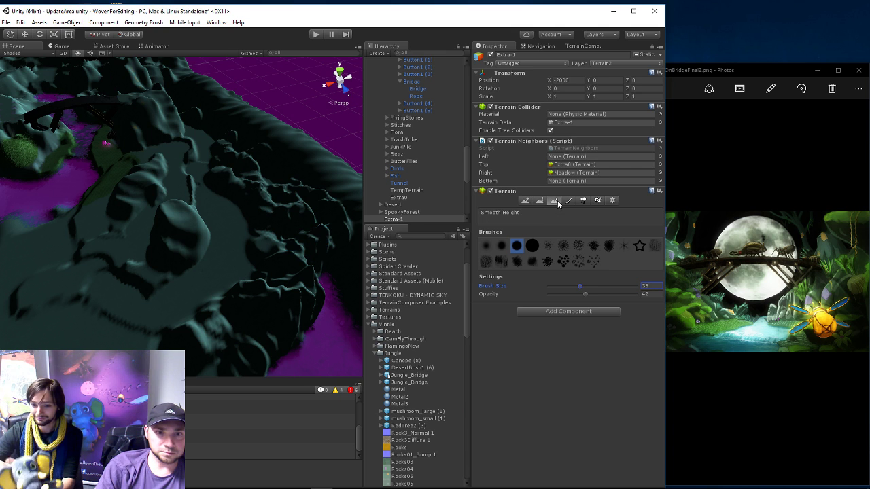
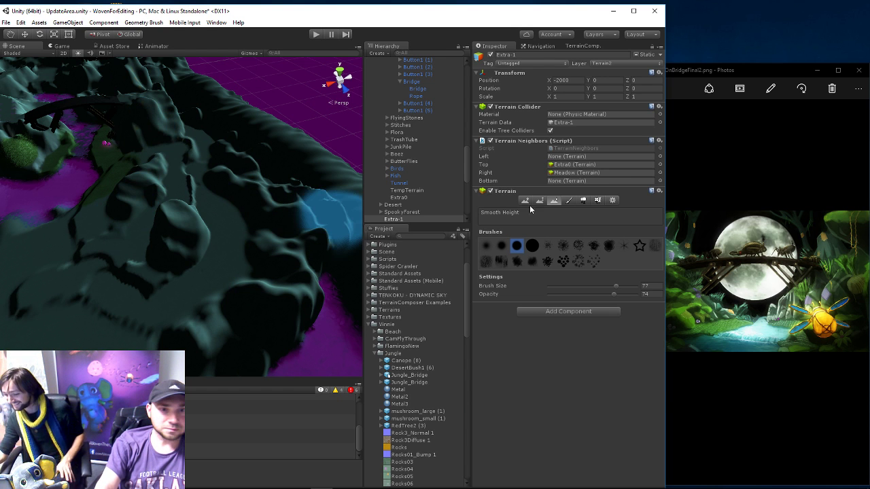
# - Paint a winding mossy green path across the dark terrain with a smaller Paint Texture brush
pyautogui.click(570, 200)
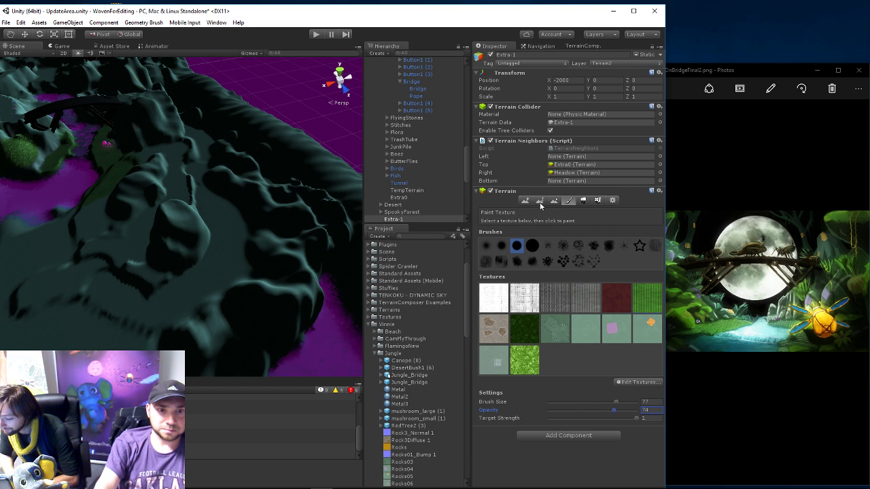
pyautogui.moveTo(597, 403); pyautogui.dragTo(573, 403)
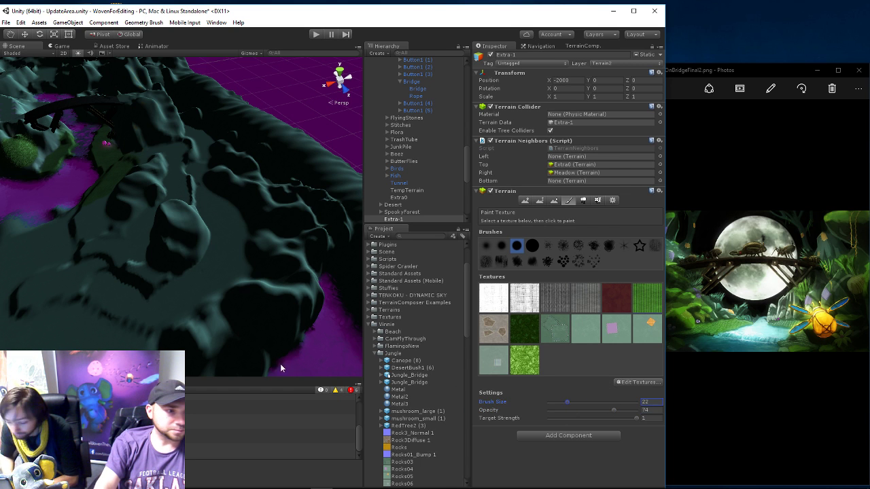
pyautogui.moveTo(133, 303); pyautogui.dragTo(215, 264)
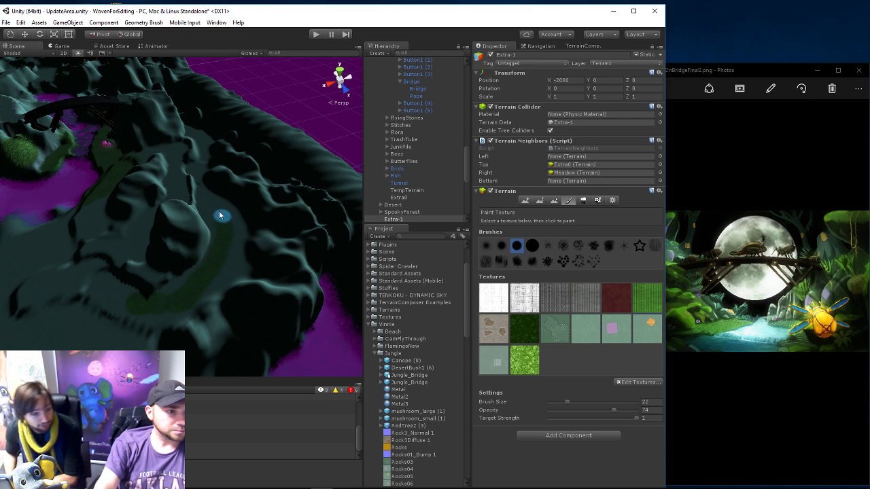
pyautogui.moveTo(219, 215); pyautogui.dragTo(202, 151)
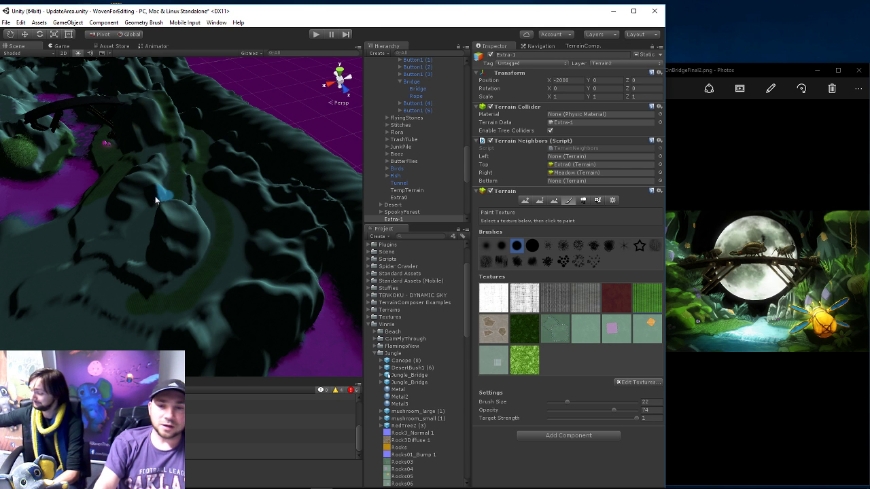
pyautogui.moveTo(154, 199); pyautogui.dragTo(235, 247, button='middle')
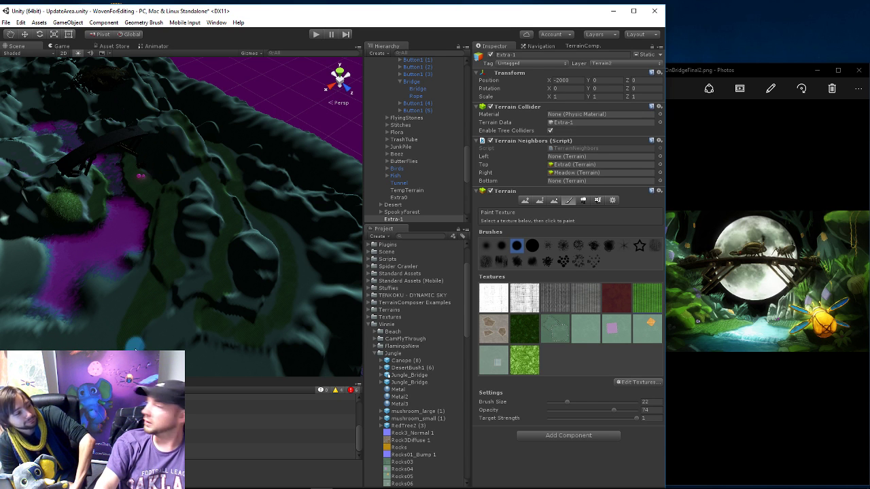
pyautogui.moveTo(135, 328); pyautogui.dragTo(134, 290, button='middle')
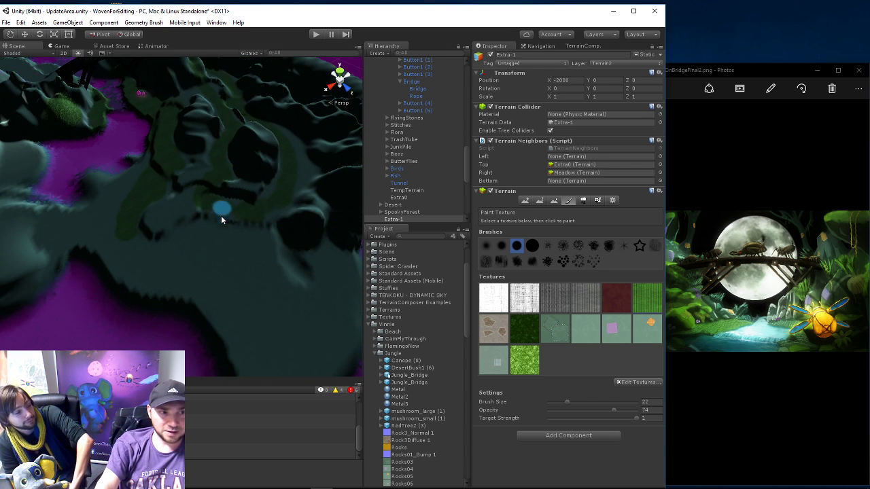
pyautogui.moveTo(167, 252); pyautogui.dragTo(155, 261)
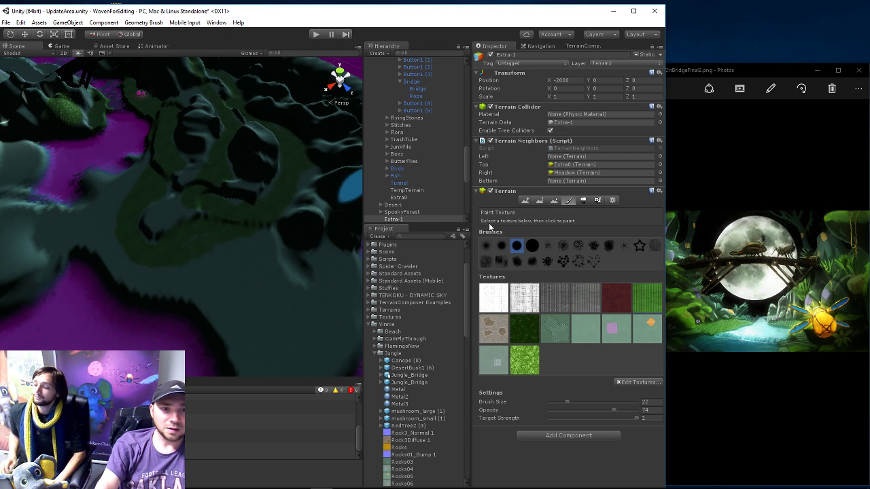
# - Smooth the ground along the green path using Smooth Height, brush size 61, opacity 93
pyautogui.click(539, 200)
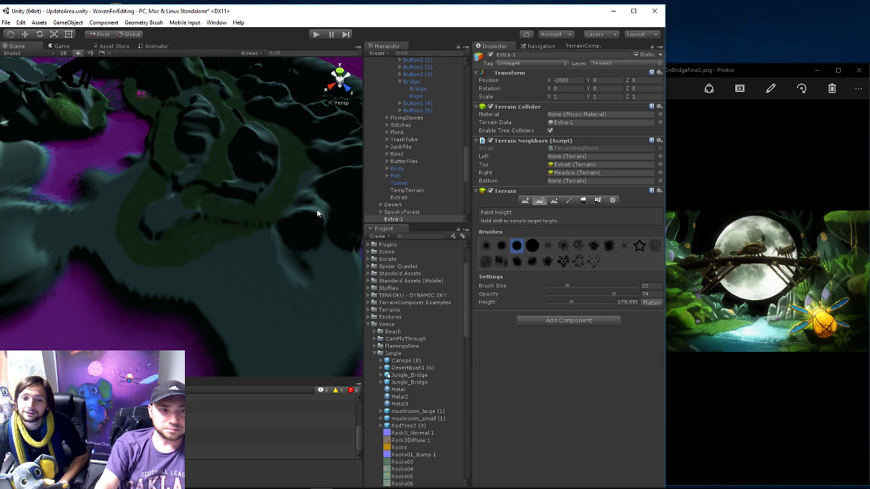
pyautogui.click(555, 201)
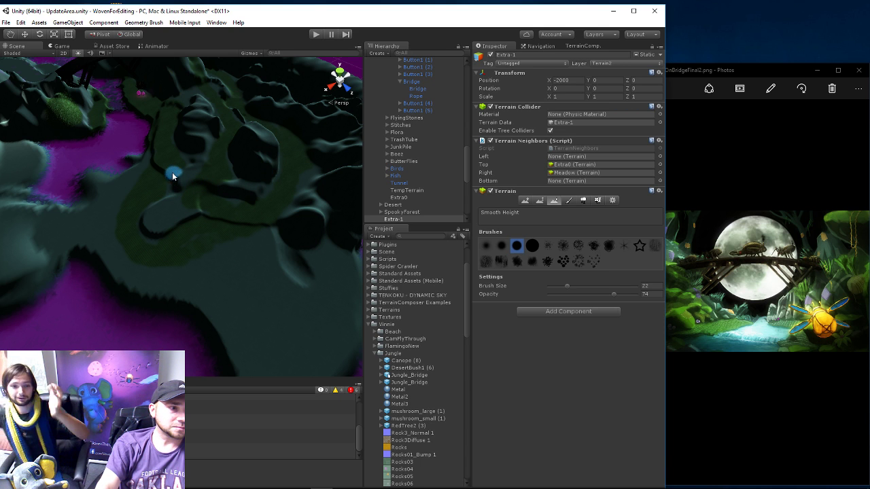
pyautogui.click(602, 285)
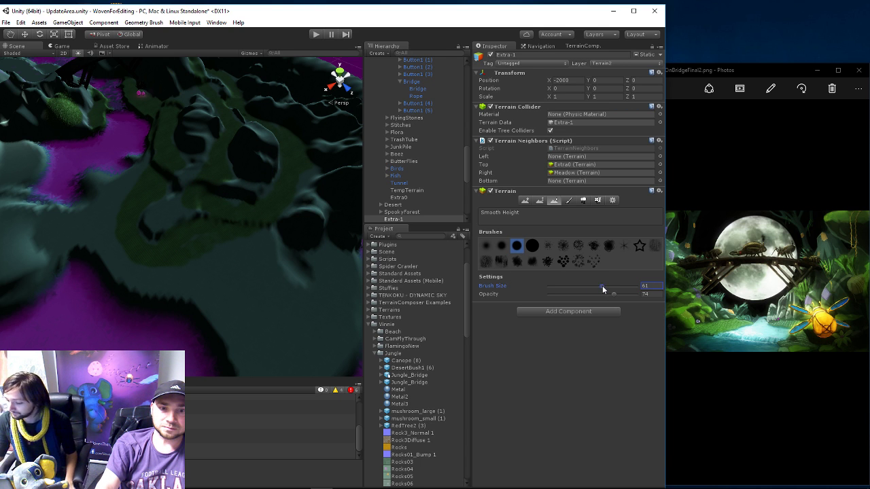
pyautogui.click(631, 294)
pyautogui.moveTo(153, 169); pyautogui.dragTo(154, 177)
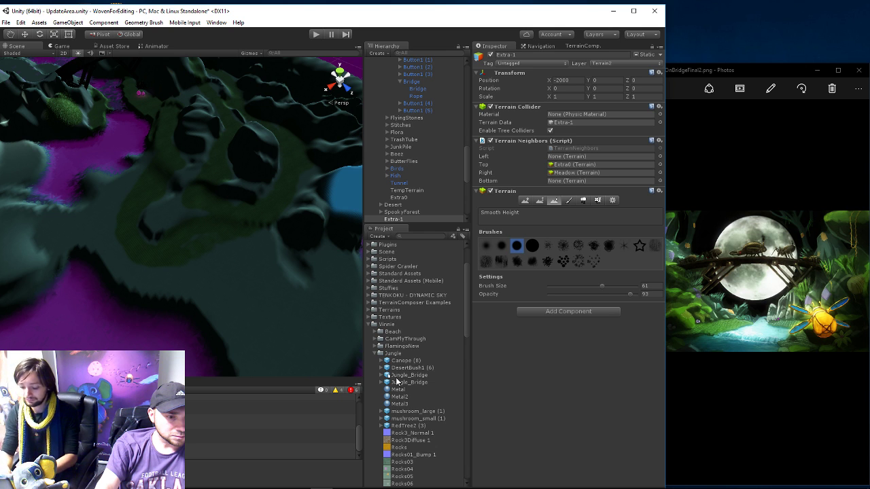
# - Drop a Tree_Spooky01 prefab onto the terrain beside the path and frame it
pyautogui.scroll(-2, 397, 387)
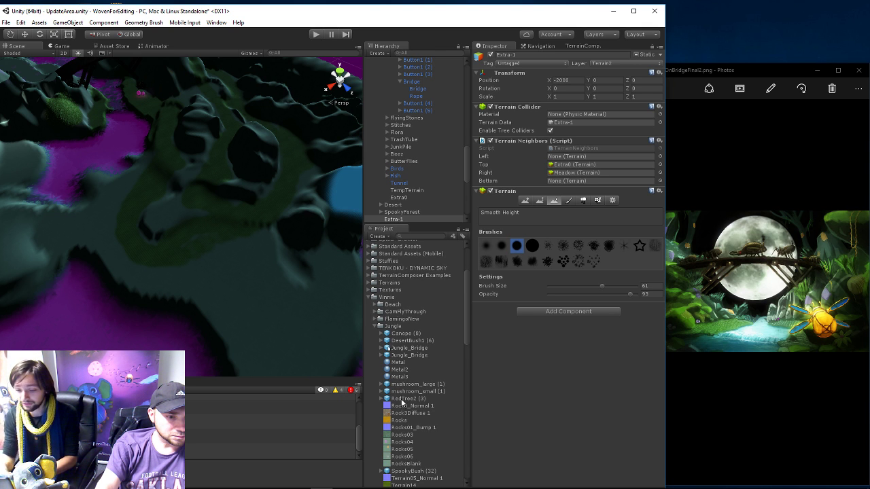
pyautogui.scroll(-4, 401, 403)
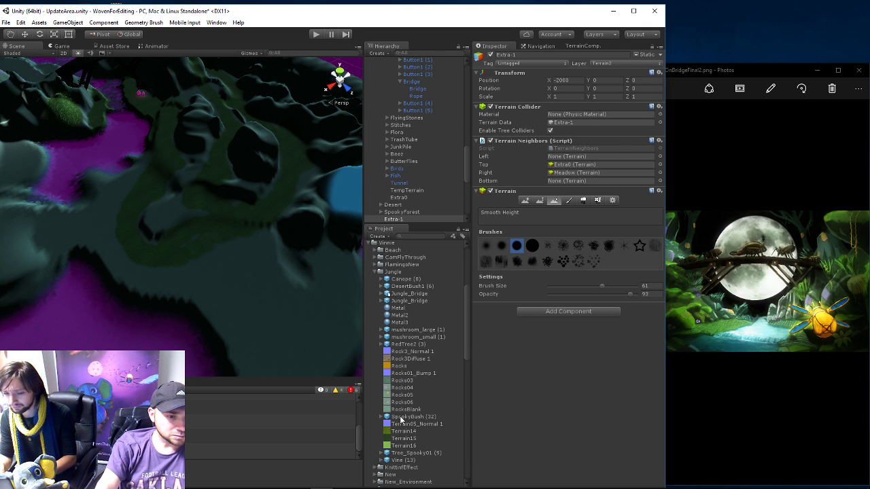
pyautogui.click(398, 418)
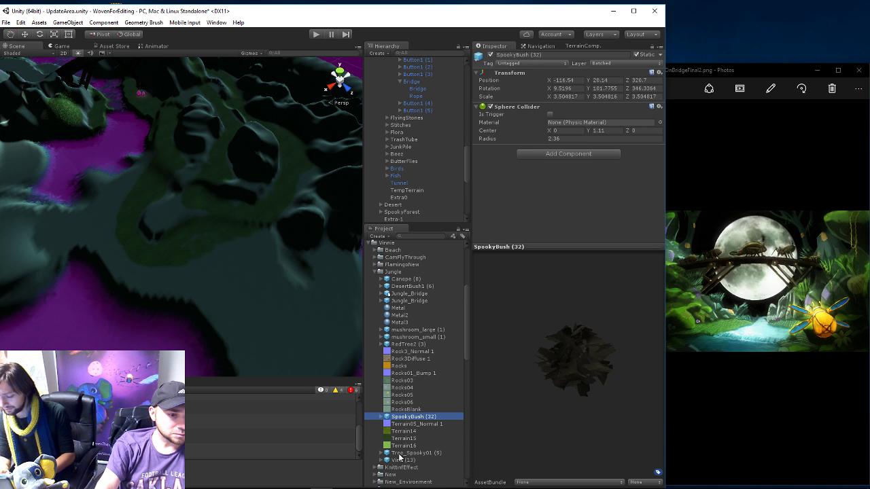
pyautogui.click(402, 453)
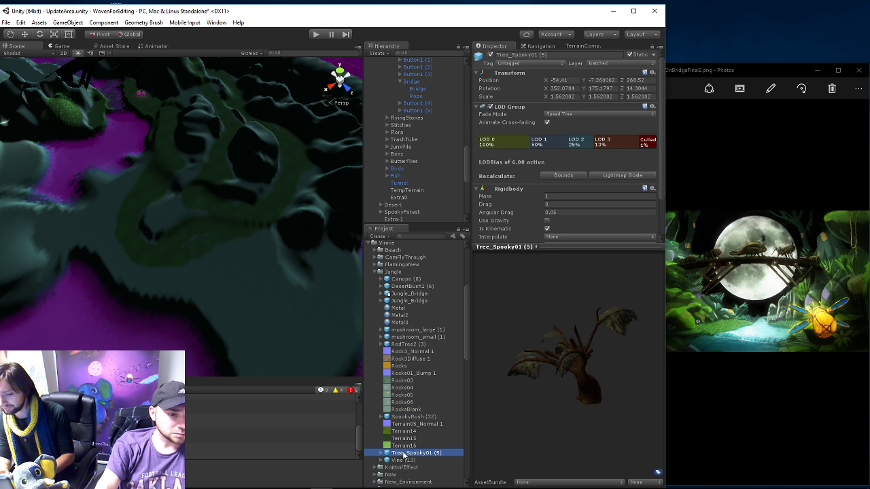
pyautogui.moveTo(403, 454); pyautogui.dragTo(211, 169)
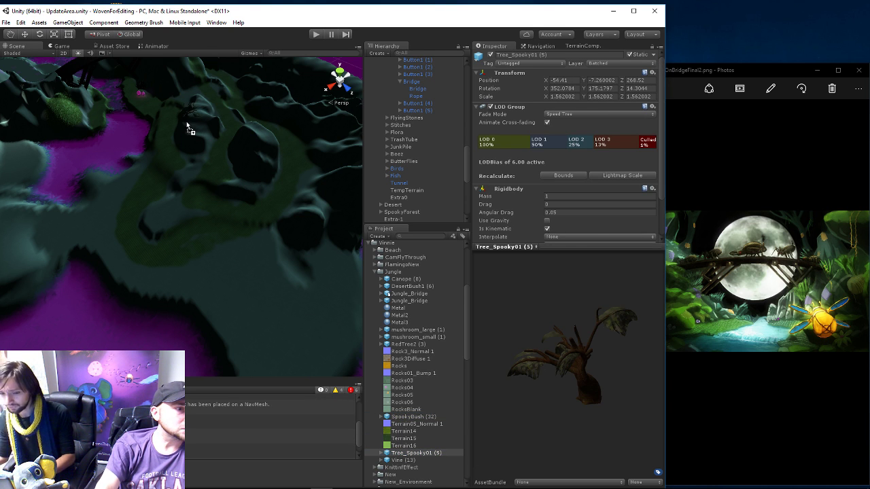
pyautogui.moveTo(186, 121); pyautogui.dragTo(186, 123)
pyautogui.press('f')
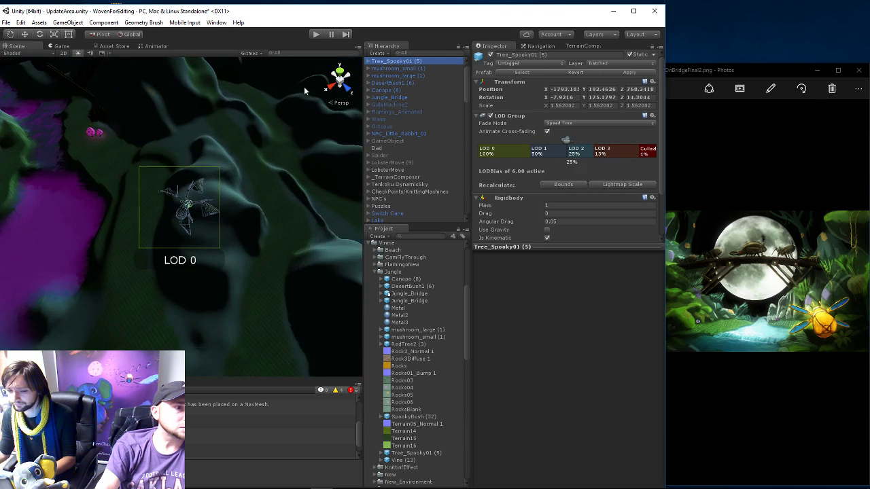
pyautogui.moveTo(304, 91)
pyautogui.keyDown('alt'); pyautogui.mouseDown()
pyautogui.moveTo(194, 184)
pyautogui.moveTo(229, 210)
pyautogui.moveTo(252, 73)
pyautogui.mouseUp(); pyautogui.keyUp('alt')
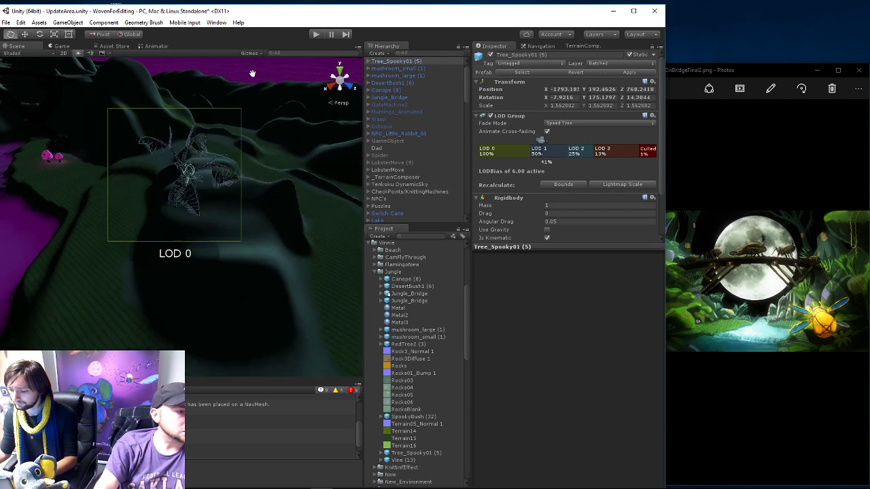
pyautogui.scroll(3, 203, 164)
# - Rotate the tree, sink it into the ground and tilt it to about 12, 177, 46
pyautogui.press('e')
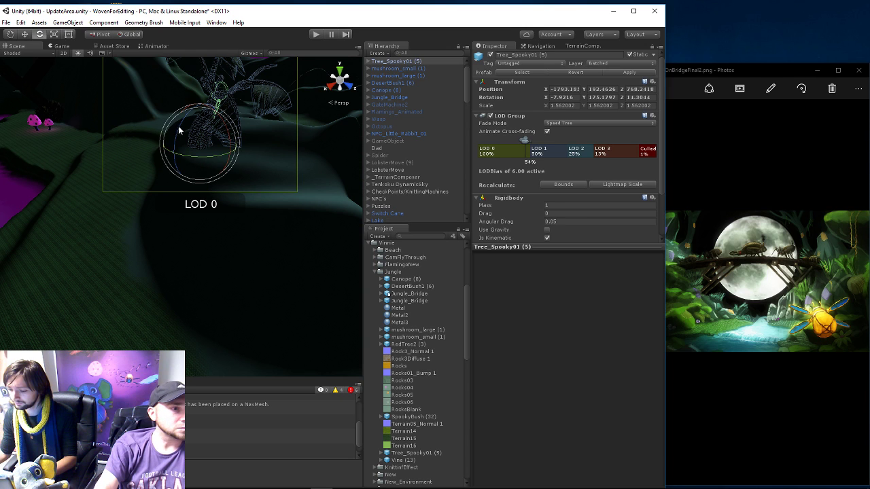
pyautogui.moveTo(178, 134); pyautogui.dragTo(151, 147)
pyautogui.press('w')
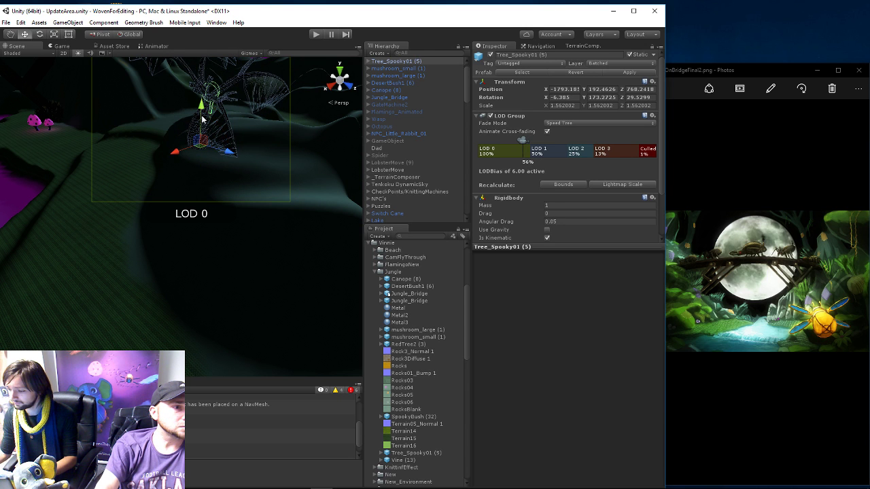
pyautogui.moveTo(194, 117)
pyautogui.mouseDown()
pyautogui.moveTo(176, 160)
pyautogui.moveTo(183, 151)
pyautogui.mouseUp()
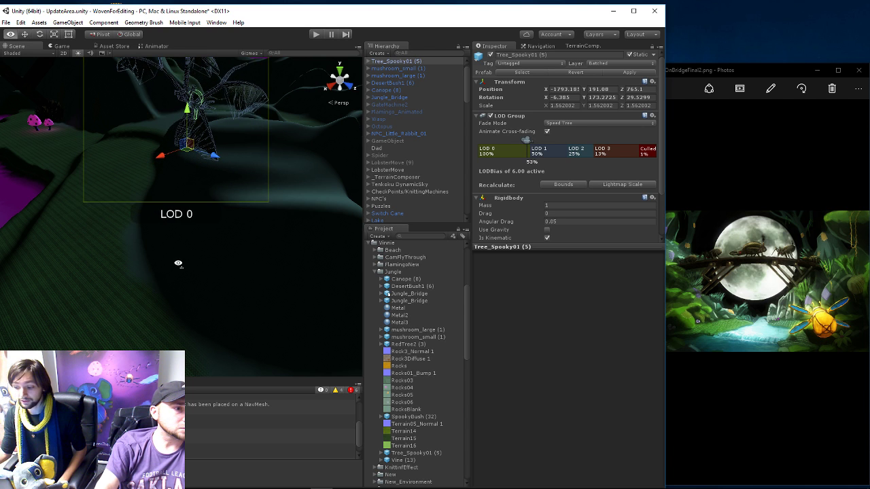
pyautogui.press('f')
pyautogui.moveTo(133, 254); pyautogui.dragTo(229, 229, button='middle')
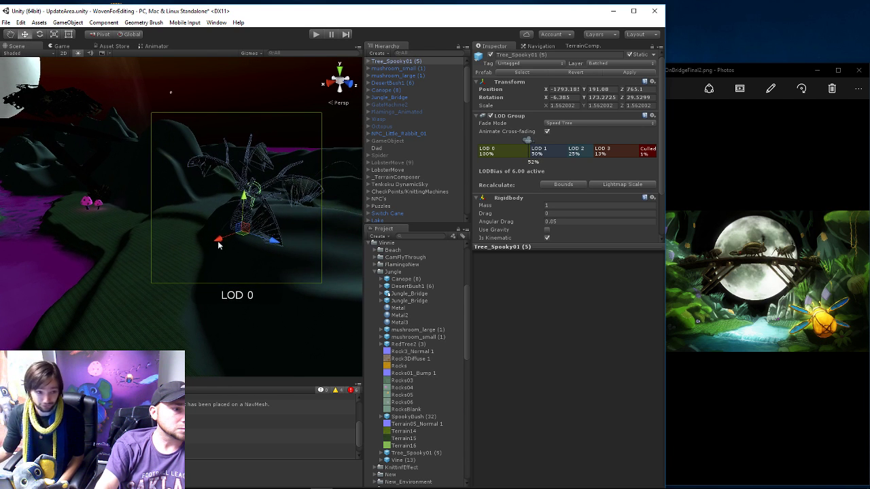
pyautogui.press('e')
pyautogui.moveTo(222, 219)
pyautogui.mouseDown()
pyautogui.moveTo(229, 203)
pyautogui.moveTo(231, 212)
pyautogui.mouseUp()
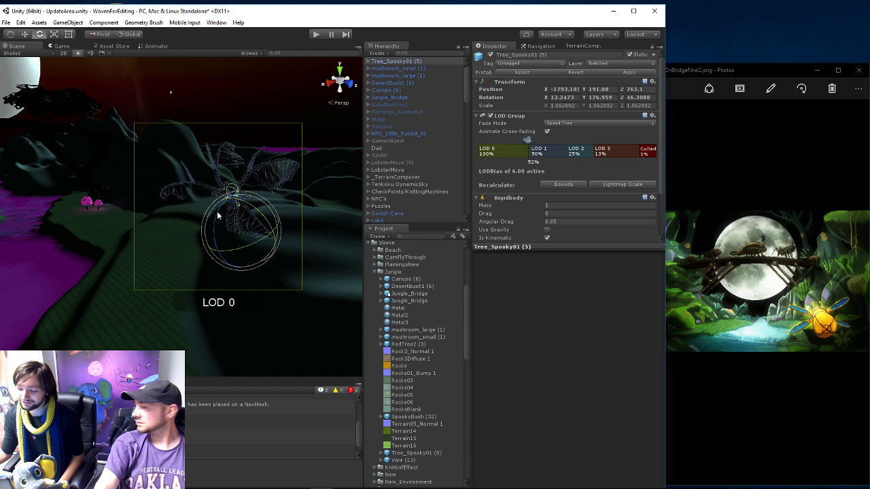
# - Duplicate the spooky tree as Tree_Spooky01 (6)
pyautogui.keyDown('alt'); pyautogui.moveTo(208, 220); pyautogui.dragTo(119, 268); pyautogui.keyUp('alt')
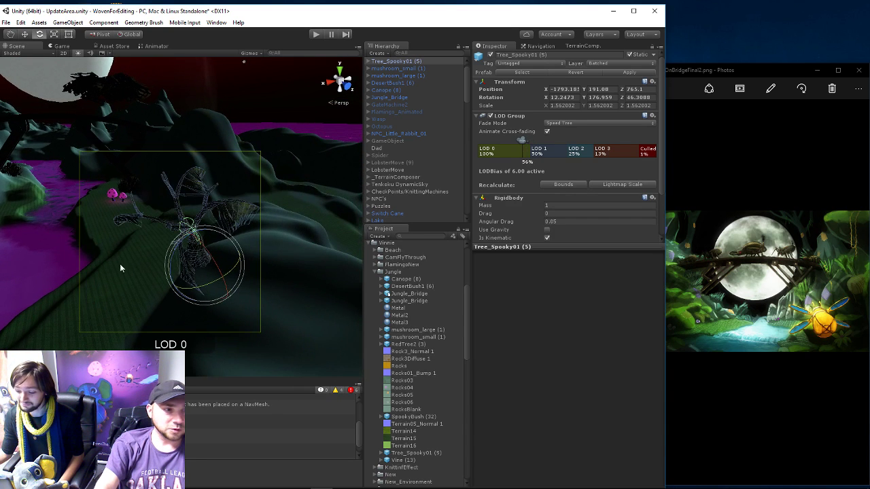
pyautogui.click(390, 68)
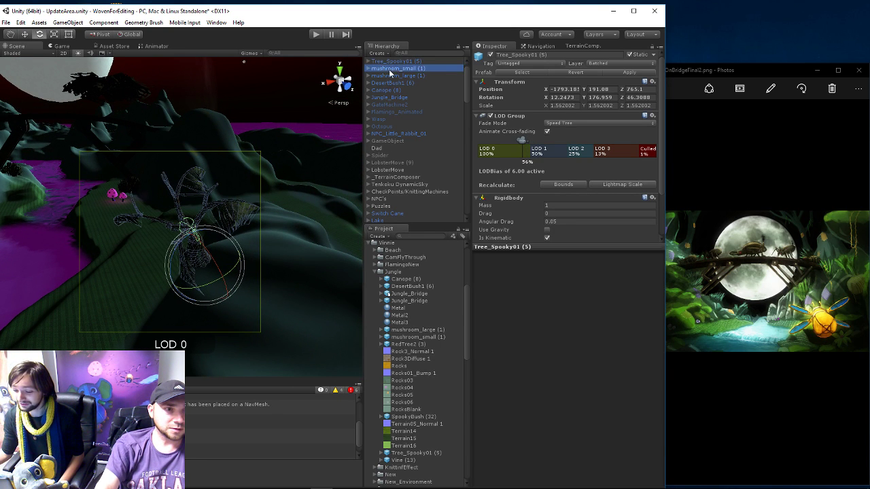
pyautogui.click(389, 61)
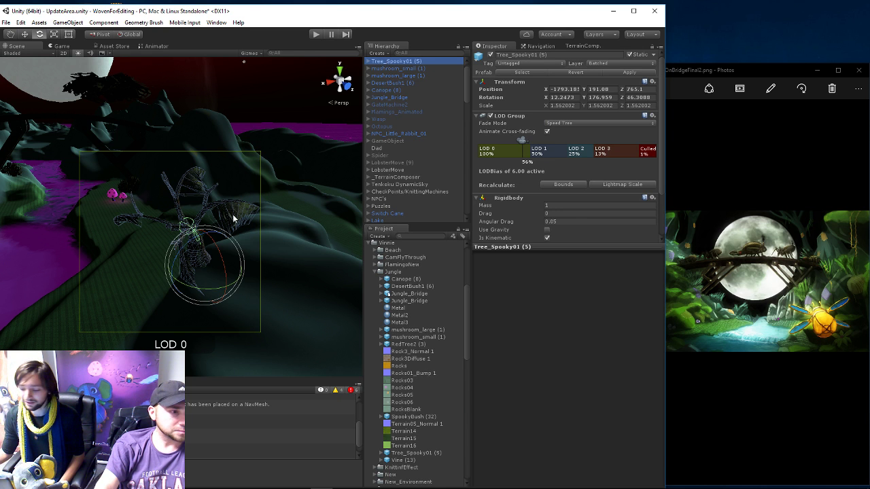
pyautogui.hotkey('ctrl', 'd')
# - Move, turn and enlarge the copied spooky tree at a new spot
pyautogui.press('w')
pyautogui.moveTo(202, 271); pyautogui.dragTo(266, 219)
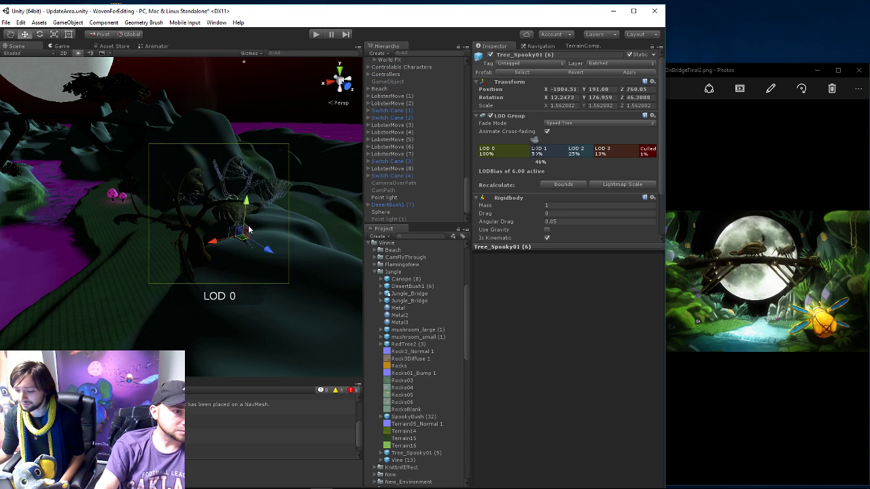
pyautogui.moveTo(267, 220); pyautogui.dragTo(197, 248, button='middle')
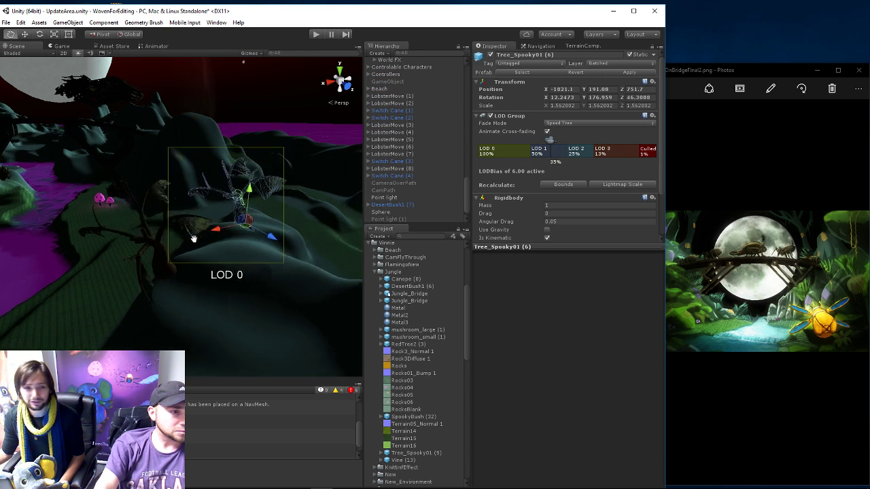
pyautogui.press('e')
pyautogui.moveTo(188, 261)
pyautogui.mouseDown()
pyautogui.moveTo(227, 261)
pyautogui.moveTo(292, 242)
pyautogui.mouseUp()
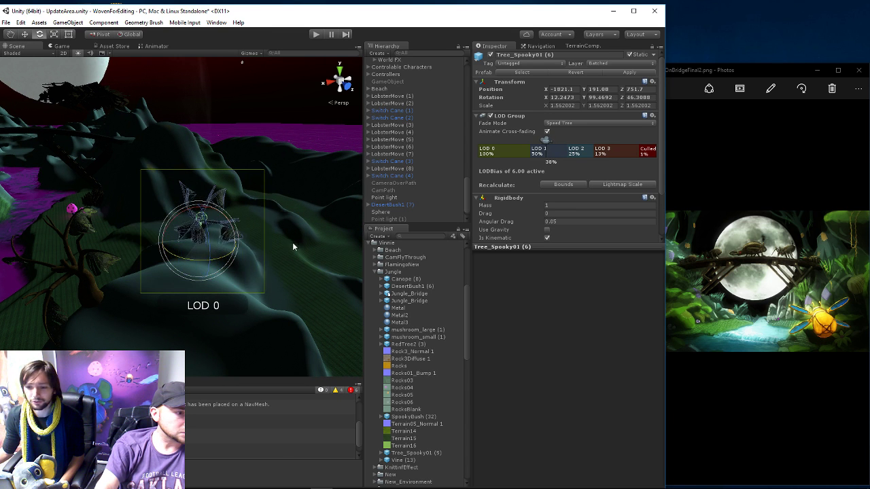
pyautogui.press('w')
pyautogui.moveTo(193, 250)
pyautogui.mouseDown()
pyautogui.moveTo(169, 243)
pyautogui.moveTo(170, 218)
pyautogui.mouseUp()
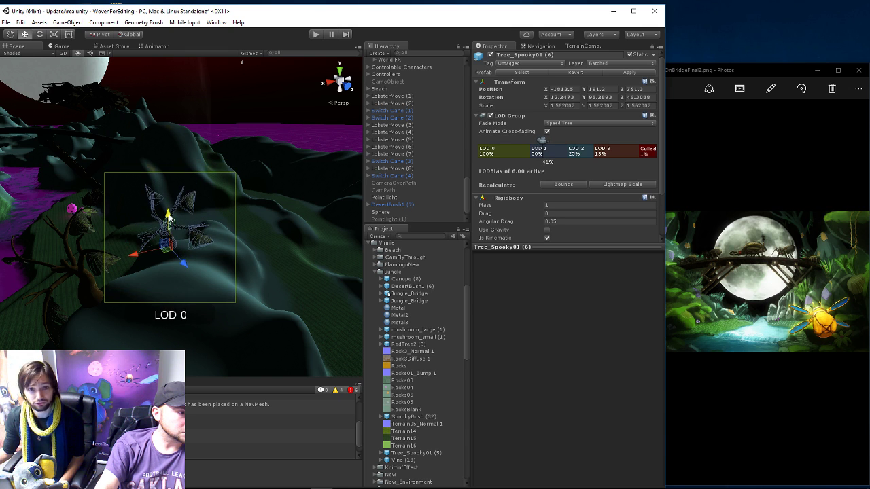
pyautogui.press('r')
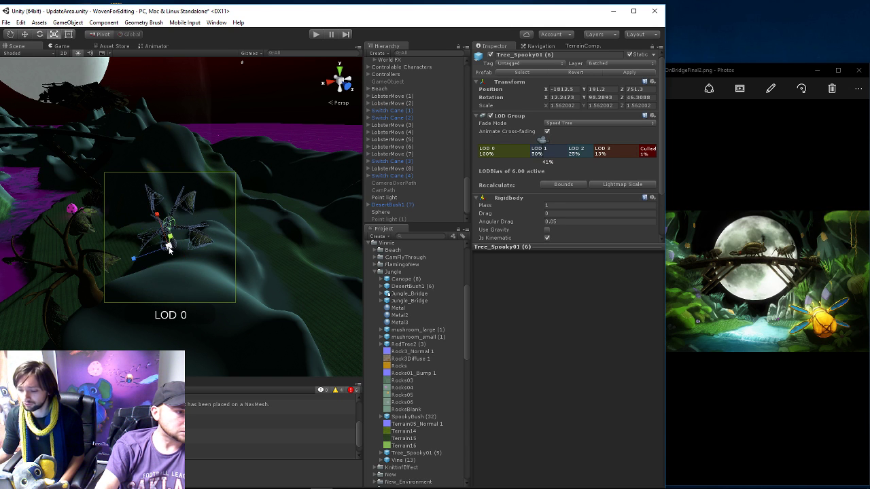
pyautogui.moveTo(169, 250); pyautogui.dragTo(176, 241)
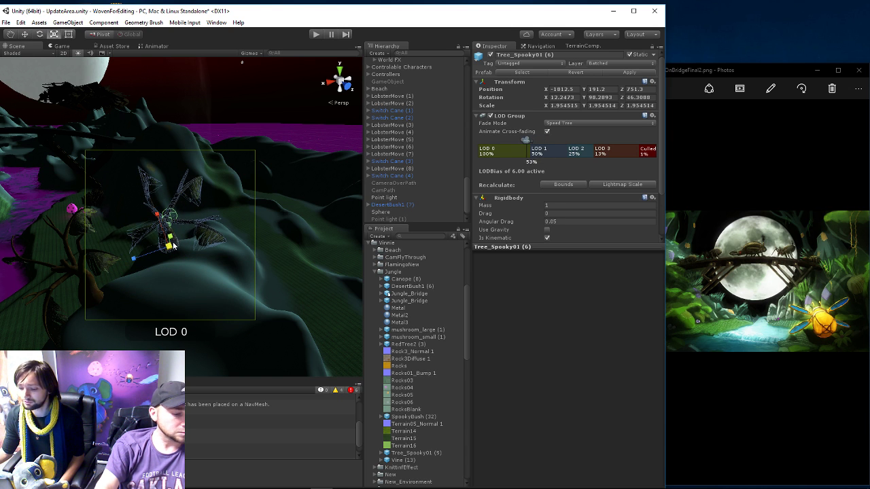
# - Duplicate the enlarged tree as Tree_Spooky01 (7) and move it to a new spot
pyautogui.hotkey('ctrl', 'd')
pyautogui.press('w')
pyautogui.moveTo(165, 247); pyautogui.dragTo(153, 100)
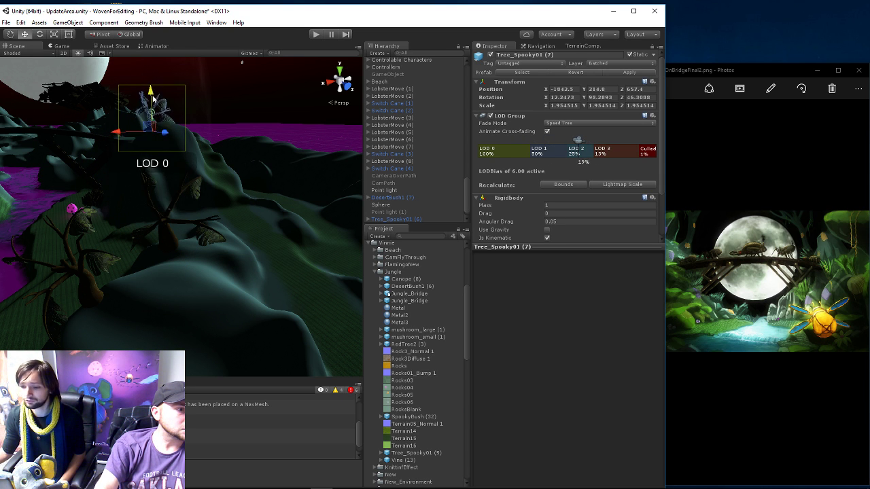
pyautogui.scroll(3, 381, 176)
pyautogui.scroll(3, 411, 157)
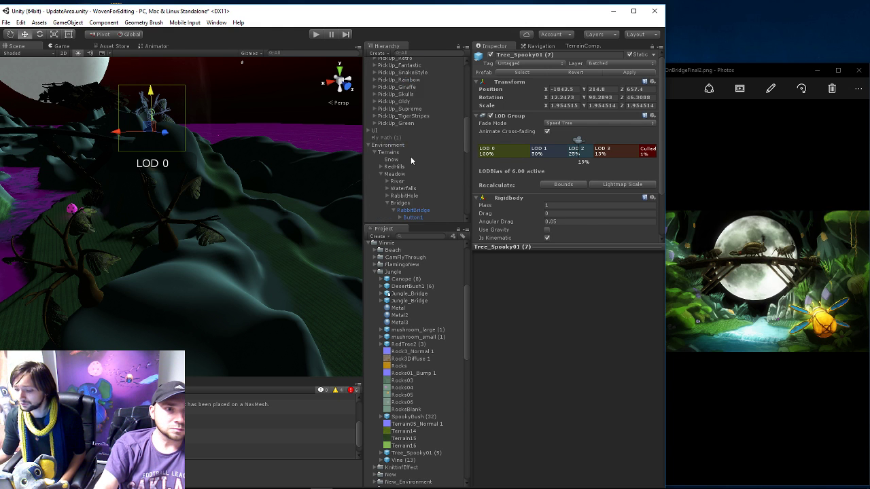
pyautogui.scroll(3, 412, 156)
pyautogui.scroll(3, 408, 150)
pyautogui.scroll(-5, 404, 156)
pyautogui.scroll(-5, 404, 176)
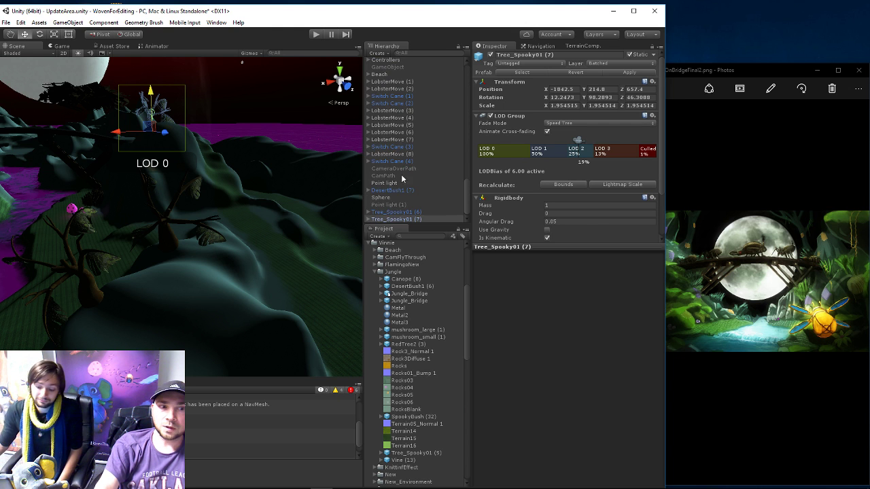
# - Move Tree_Spooky01 (7) across the hillside and tilt it to a new angle
pyautogui.click(389, 220)
pyautogui.press('f')
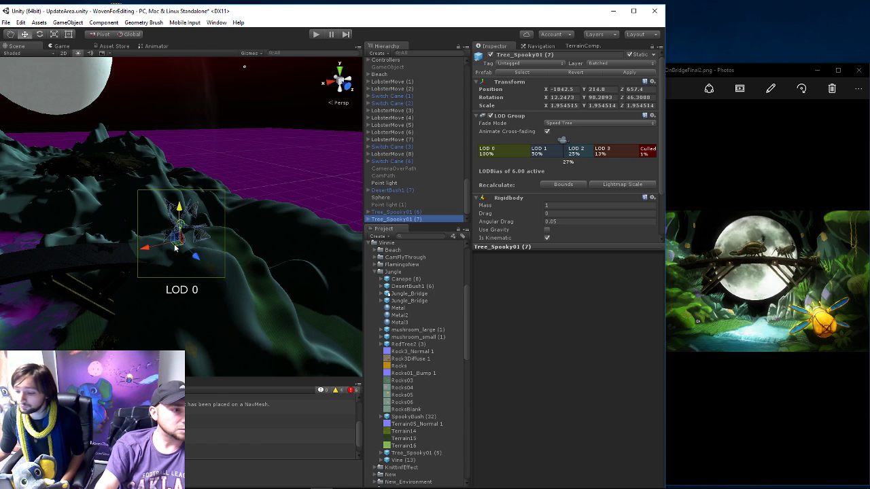
pyautogui.moveTo(175, 249)
pyautogui.mouseDown()
pyautogui.moveTo(198, 288)
pyautogui.moveTo(195, 197)
pyautogui.mouseUp()
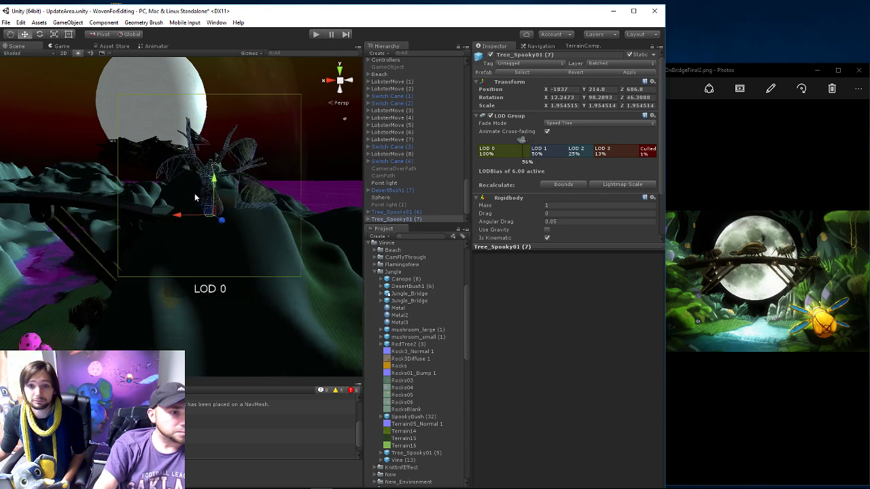
pyautogui.scroll(3, 217, 202)
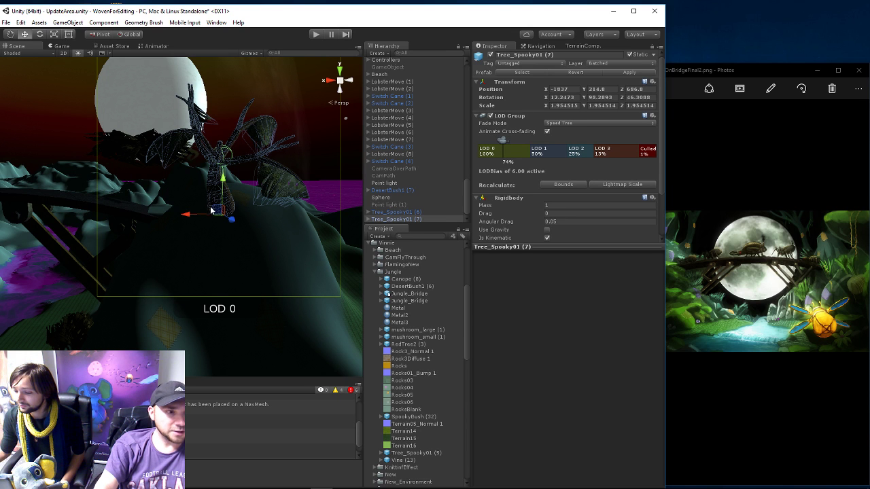
pyautogui.press('e')
pyautogui.moveTo(169, 210)
pyautogui.mouseDown()
pyautogui.moveTo(249, 226)
pyautogui.moveTo(216, 212)
pyautogui.moveTo(216, 257)
pyautogui.moveTo(235, 258)
pyautogui.mouseUp()
pyautogui.press('q')
pyautogui.press('e')
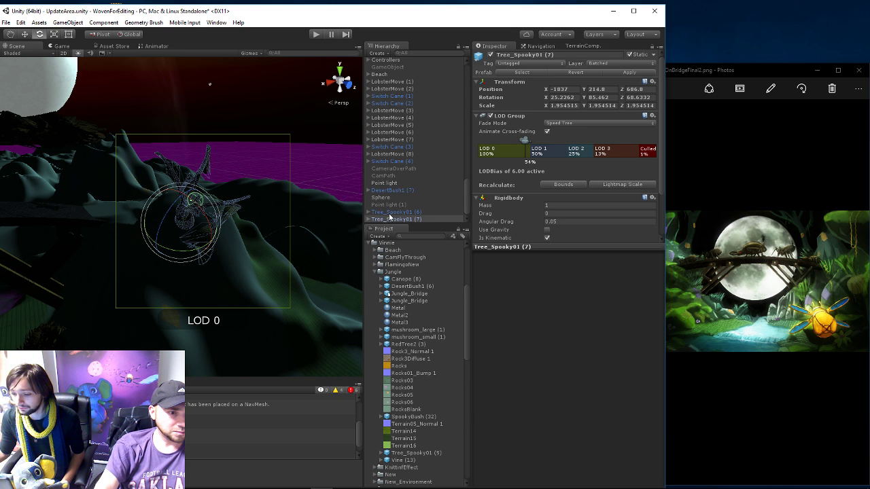
# - Duplicate as Tree_Spooky01 (8), move and rotate it into place, then duplicate again as (9)
pyautogui.hotkey('ctrl', 'd')
pyautogui.press('w')
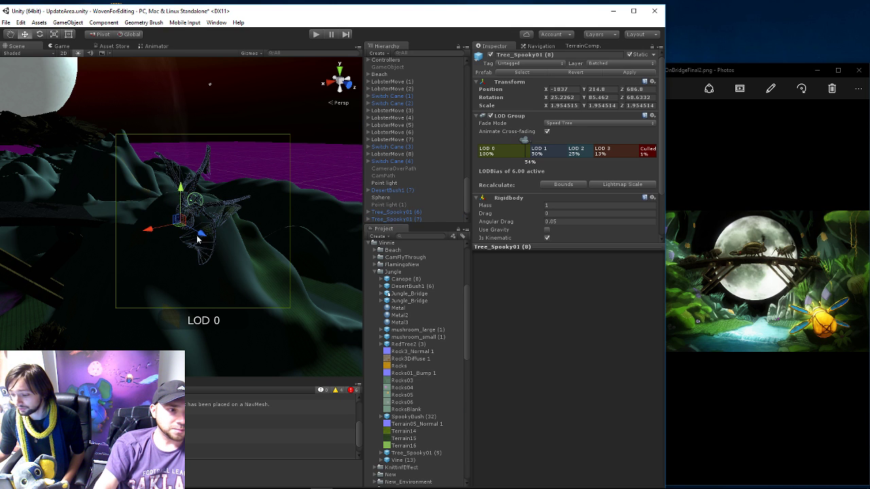
pyautogui.moveTo(175, 227)
pyautogui.mouseDown()
pyautogui.moveTo(198, 293)
pyautogui.moveTo(173, 291)
pyautogui.moveTo(174, 307)
pyautogui.moveTo(187, 293)
pyautogui.mouseUp()
pyautogui.press('e')
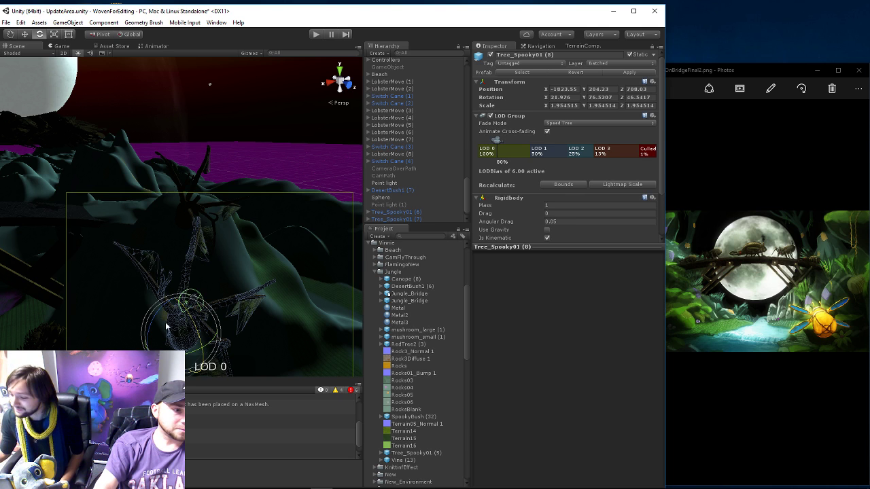
pyautogui.moveTo(148, 325)
pyautogui.mouseDown()
pyautogui.moveTo(140, 329)
pyautogui.moveTo(151, 254)
pyautogui.mouseUp()
pyautogui.press('w')
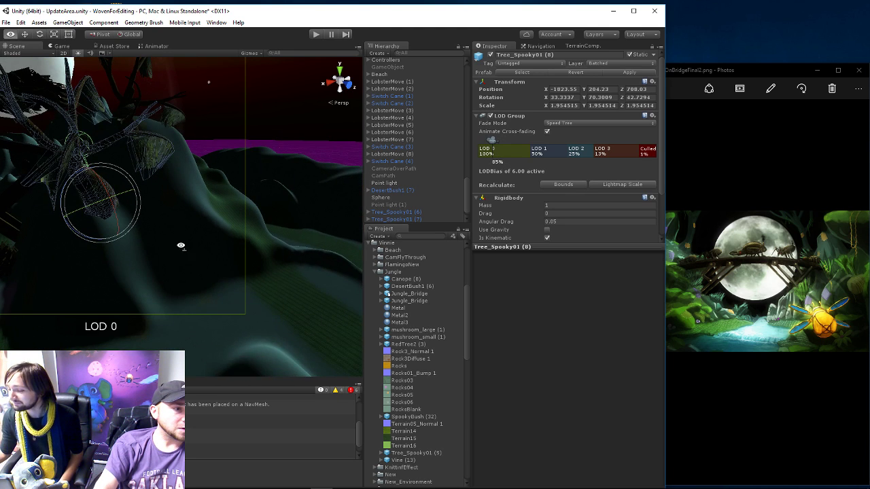
pyautogui.scroll(-2, 176, 241)
pyautogui.moveTo(199, 227); pyautogui.dragTo(188, 201)
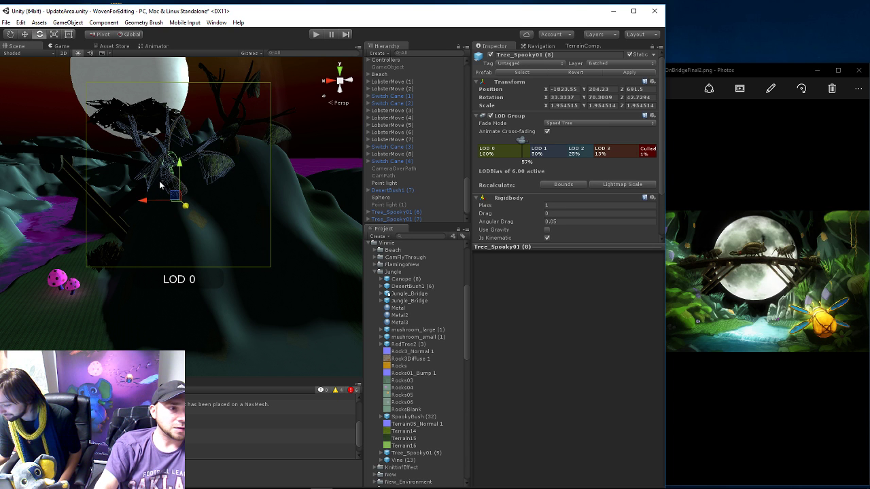
pyautogui.press('e')
pyautogui.moveTo(159, 175)
pyautogui.mouseDown()
pyautogui.moveTo(148, 175)
pyautogui.moveTo(210, 239)
pyautogui.moveTo(252, 258)
pyautogui.moveTo(123, 271)
pyautogui.moveTo(288, 274)
pyautogui.moveTo(138, 290)
pyautogui.moveTo(138, 332)
pyautogui.moveTo(295, 323)
pyautogui.mouseUp()
pyautogui.hotkey('ctrl', 'd')
pyautogui.press('w')
# - Move Tree_Spooky01 (9) onto the grassy mound and scale it to about 2.97
pyautogui.press('e')
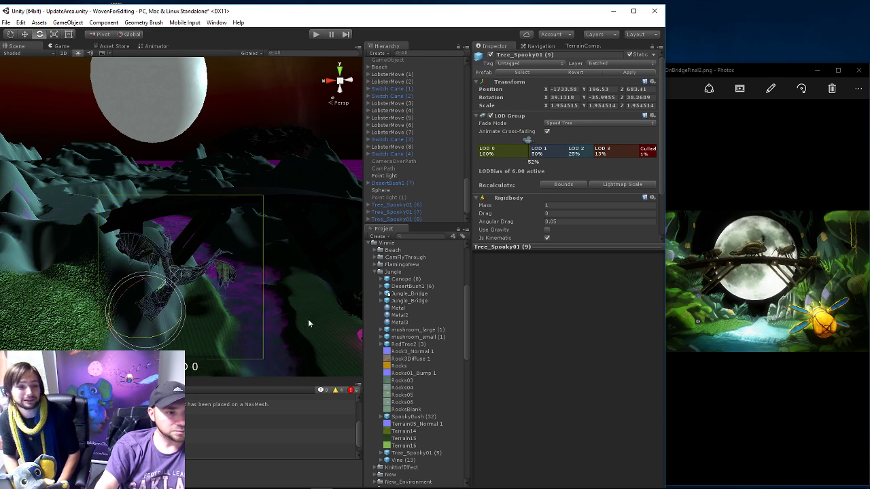
pyautogui.press('w')
pyautogui.moveTo(137, 317)
pyautogui.mouseDown()
pyautogui.moveTo(79, 264)
pyautogui.moveTo(76, 303)
pyautogui.moveTo(84, 298)
pyautogui.moveTo(88, 314)
pyautogui.mouseUp()
pyautogui.press('r')
pyautogui.press('w')
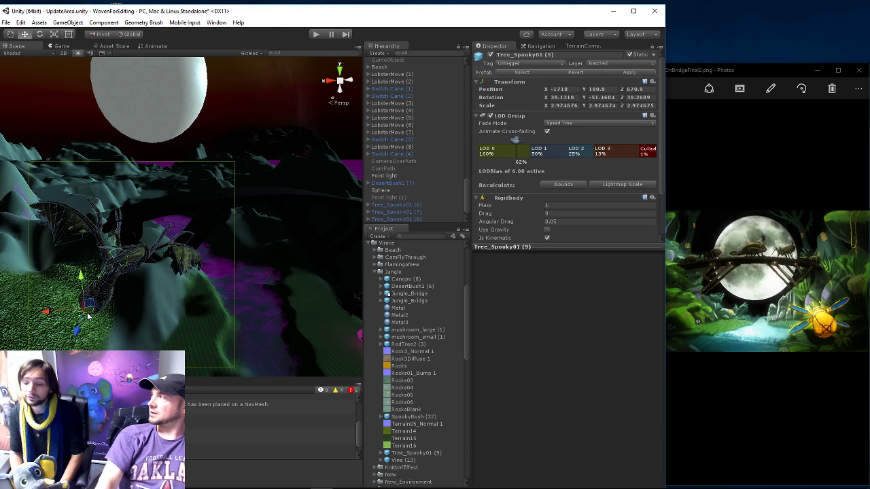
pyautogui.moveTo(99, 311); pyautogui.dragTo(189, 296, button='middle')
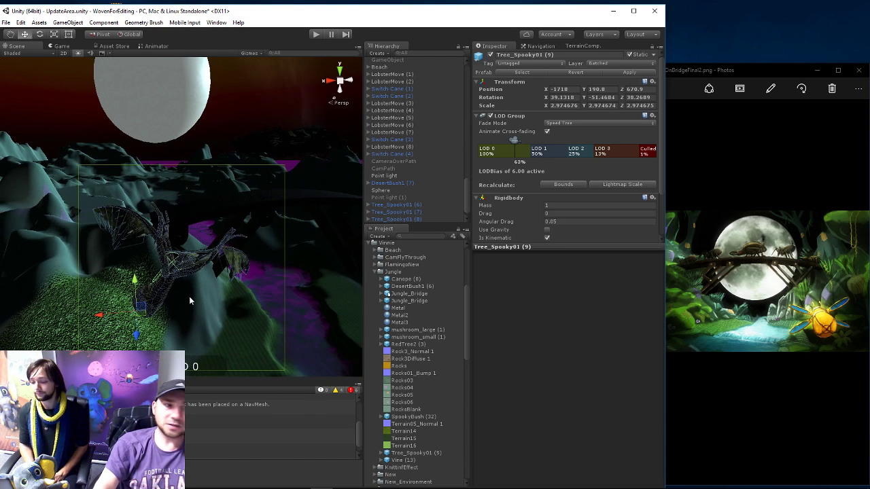
# - Duplicate as Tree_Spooky01 (10), move it across the mound and rotate to about -16, -247, 46
pyautogui.hotkey('ctrl', 'd')
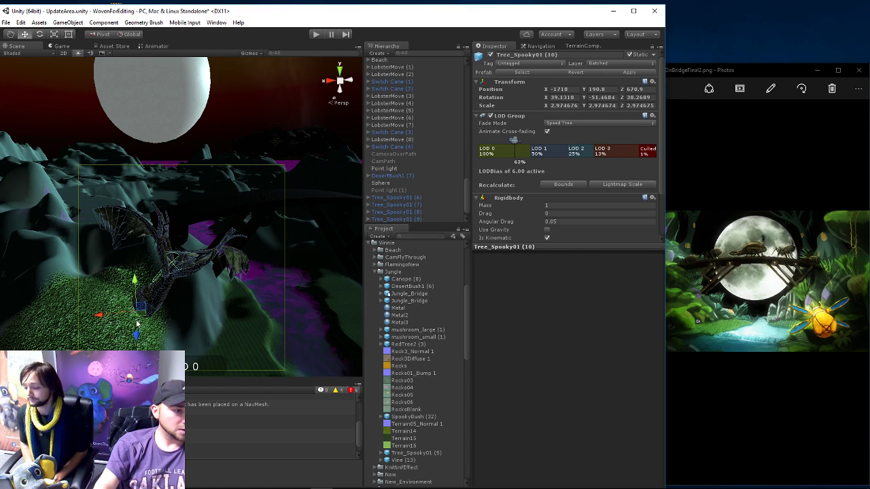
pyautogui.moveTo(141, 317)
pyautogui.mouseDown()
pyautogui.moveTo(177, 293)
pyautogui.moveTo(155, 291)
pyautogui.mouseUp()
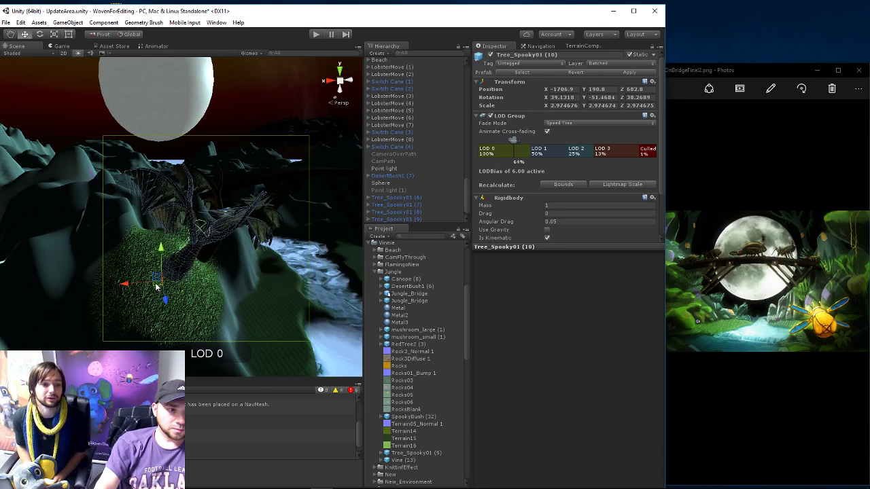
pyautogui.press('e')
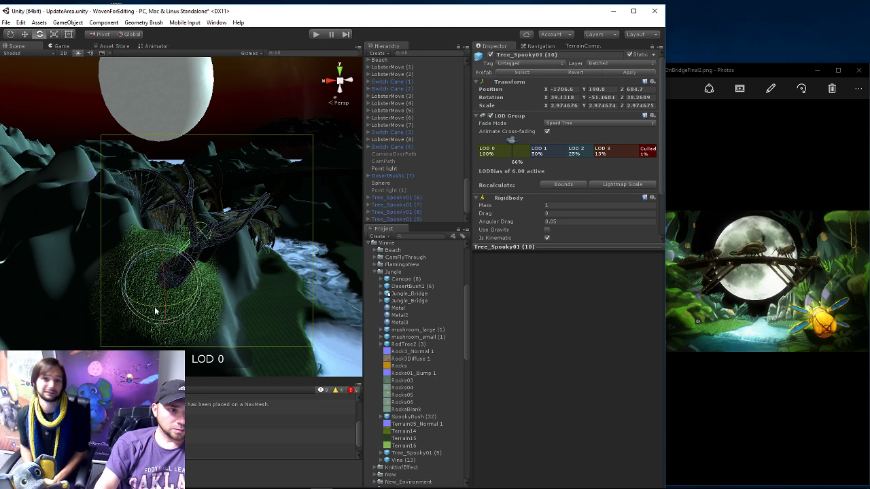
pyautogui.moveTo(158, 310)
pyautogui.mouseDown()
pyautogui.moveTo(378, 338)
pyautogui.moveTo(153, 288)
pyautogui.moveTo(160, 306)
pyautogui.mouseUp()
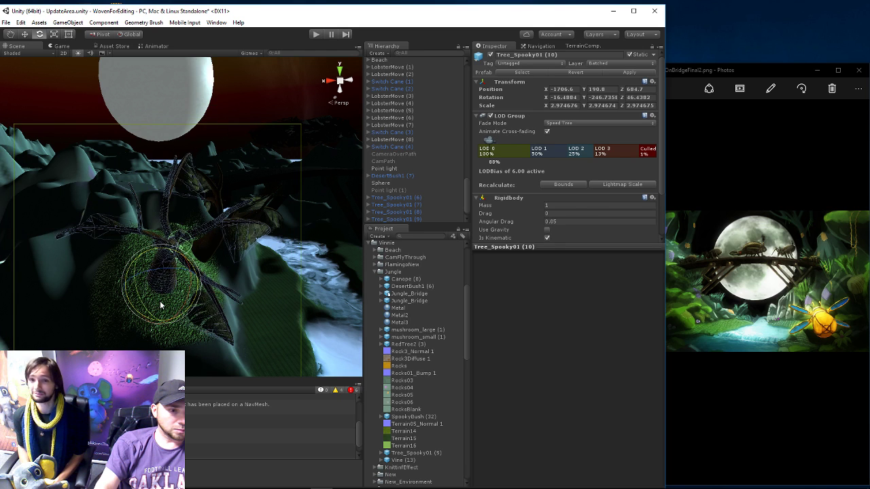
# - Place a Vine prefab by the grassy mound, lowering, turning and scaling it
pyautogui.click(403, 460)
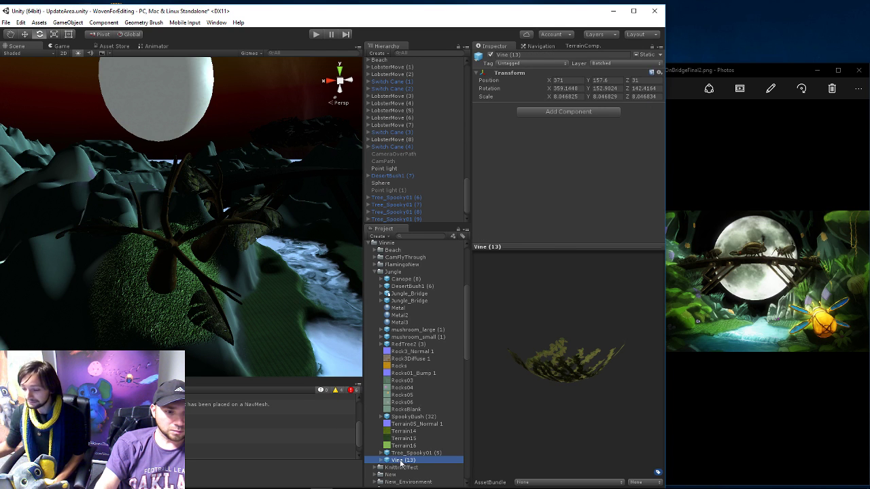
pyautogui.moveTo(401, 462)
pyautogui.mouseDown()
pyautogui.moveTo(280, 269)
pyautogui.moveTo(161, 306)
pyautogui.mouseUp()
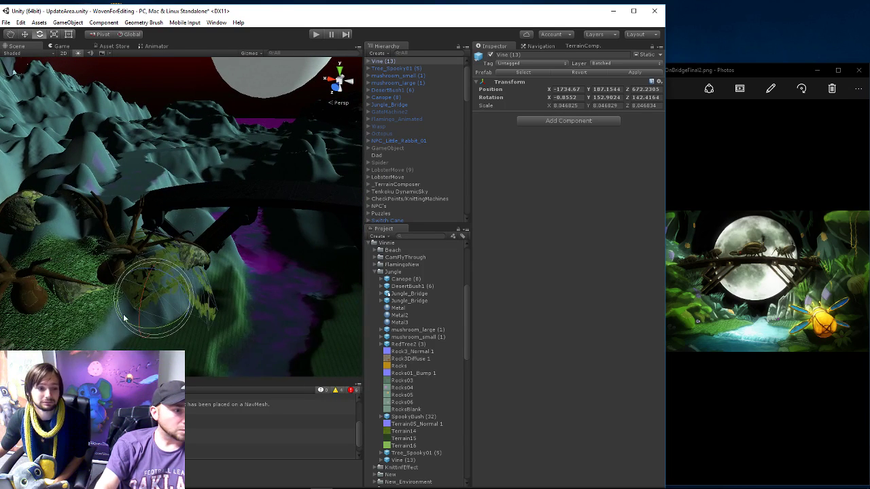
pyautogui.press('w')
pyautogui.moveTo(148, 271)
pyautogui.mouseDown()
pyautogui.moveTo(164, 304)
pyautogui.moveTo(166, 251)
pyautogui.moveTo(168, 264)
pyautogui.mouseUp()
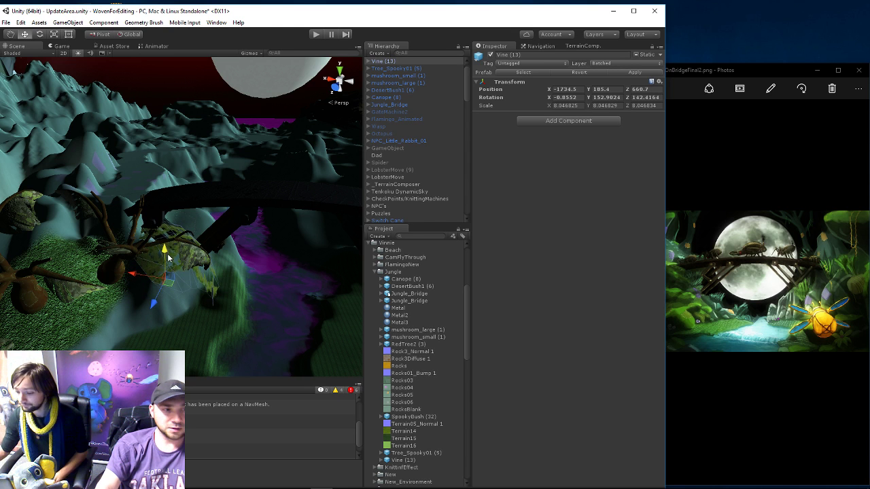
pyautogui.press('e')
pyautogui.moveTo(181, 307)
pyautogui.mouseDown()
pyautogui.moveTo(160, 291)
pyautogui.moveTo(172, 297)
pyautogui.mouseUp()
pyautogui.press('r')
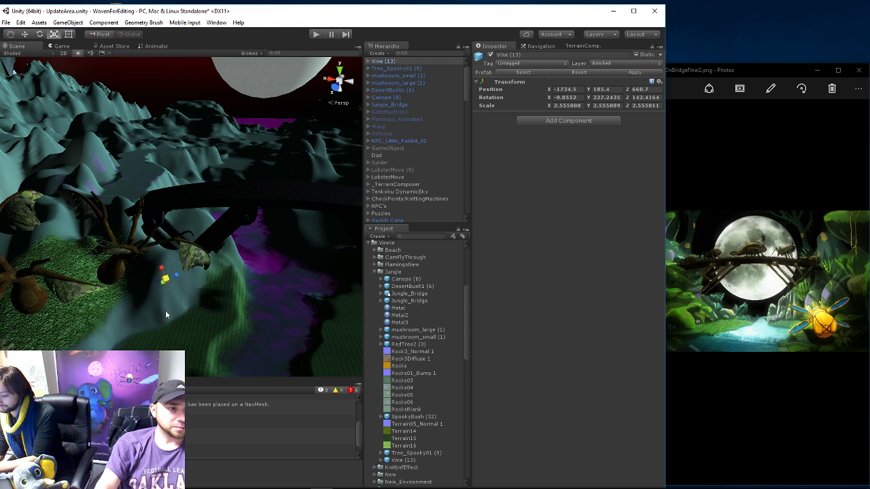
pyautogui.press('w')
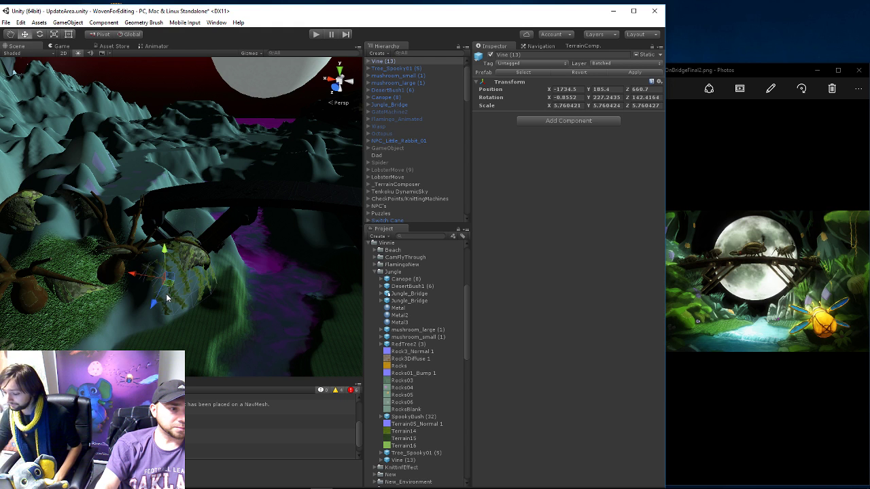
pyautogui.moveTo(167, 283); pyautogui.dragTo(166, 287)
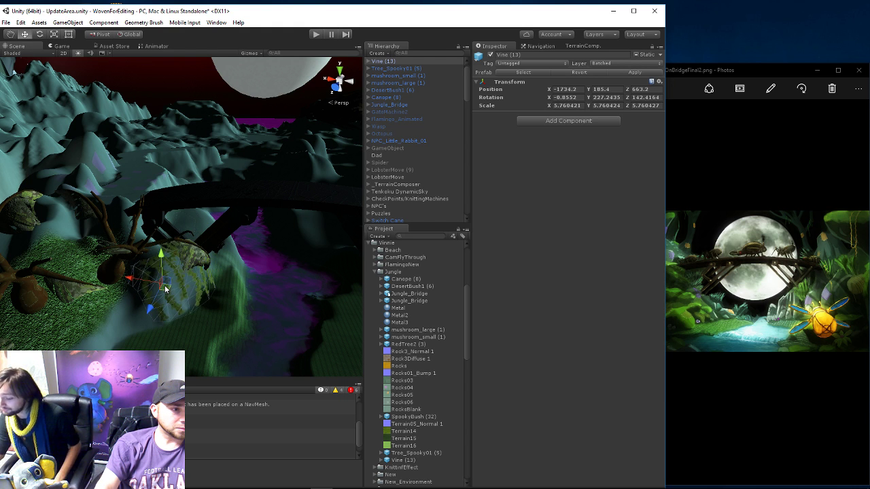
# - Duplicate the vine as Vine (14) and position it on the far stream bank
pyautogui.moveTo(131, 291); pyautogui.dragTo(177, 255, button='right')
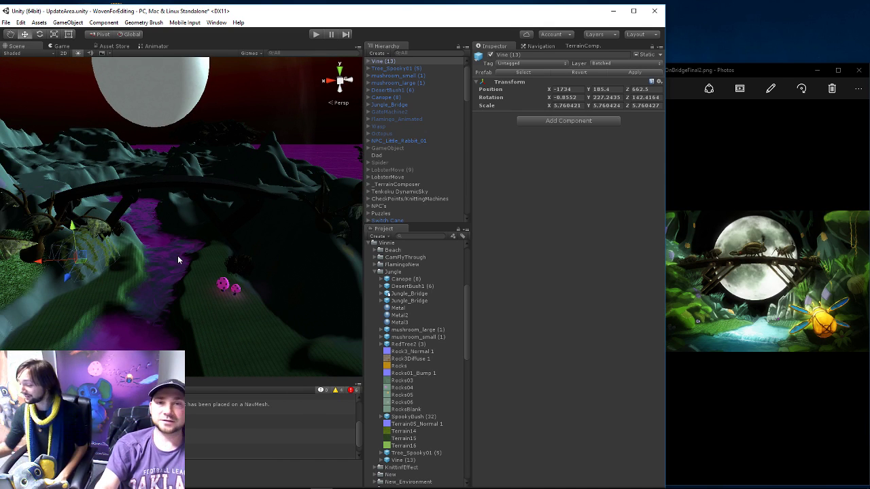
pyautogui.moveTo(156, 256); pyautogui.dragTo(116, 253, button='right')
pyautogui.hotkey('ctrl', 'd')
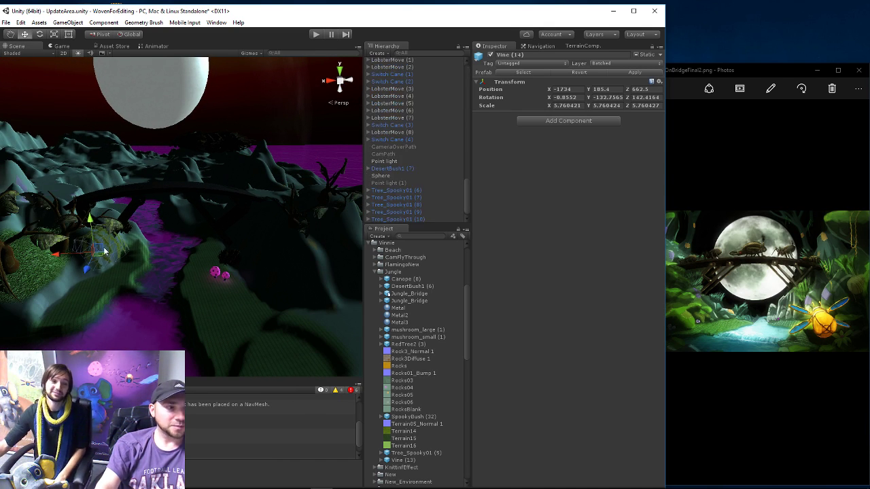
pyautogui.moveTo(99, 251)
pyautogui.mouseDown()
pyautogui.moveTo(186, 259)
pyautogui.moveTo(304, 289)
pyautogui.moveTo(314, 273)
pyautogui.mouseUp()
pyautogui.press('e')
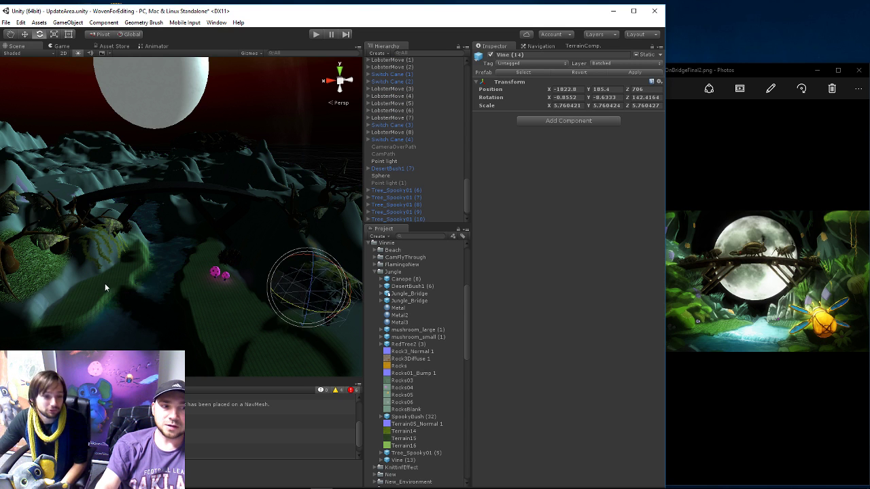
pyautogui.press('w')
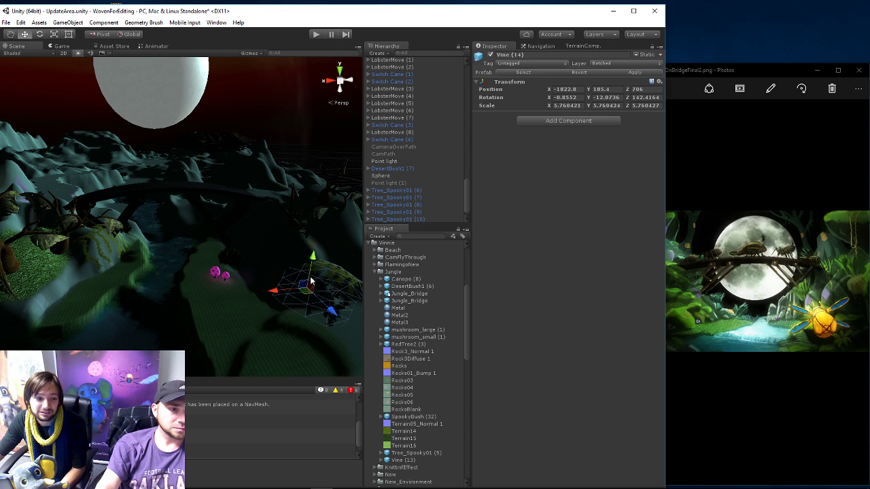
pyautogui.moveTo(310, 270)
pyautogui.mouseDown()
pyautogui.moveTo(268, 235)
pyautogui.moveTo(281, 250)
pyautogui.moveTo(229, 249)
pyautogui.moveTo(277, 246)
pyautogui.mouseUp()
pyautogui.press('e')
pyautogui.press('w')
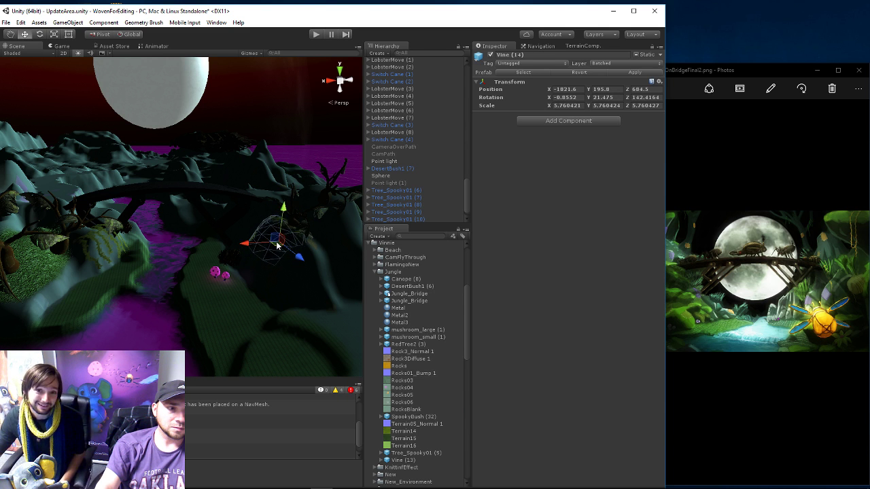
pyautogui.moveTo(270, 286)
pyautogui.mouseDown(button='right')
pyautogui.moveTo(227, 233)
pyautogui.moveTo(176, 218)
pyautogui.moveTo(199, 245)
pyautogui.mouseUp(button='right')
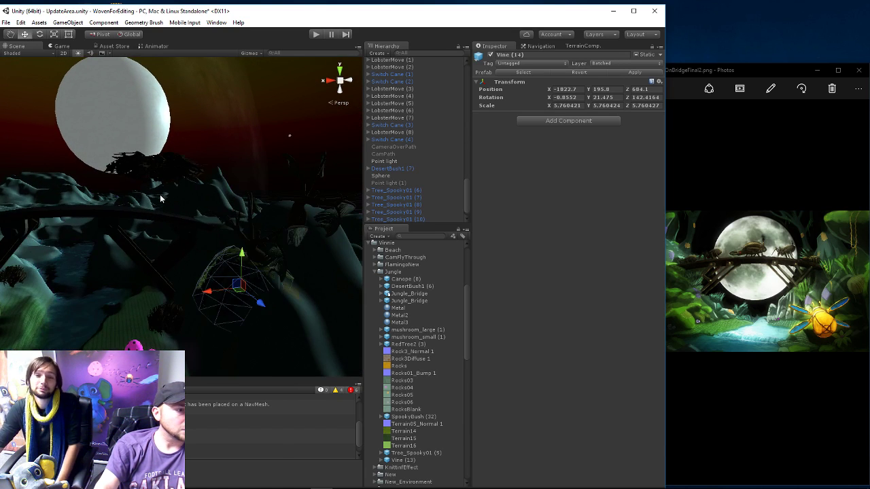
# - Duplicate Tree_Spooky01 (7), move the copy across the terrain and raise it
pyautogui.click(314, 272)
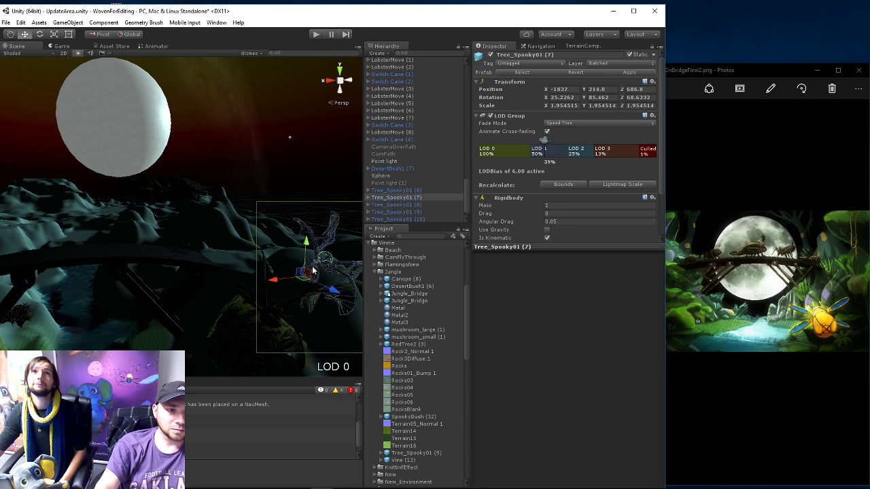
pyautogui.click(402, 197)
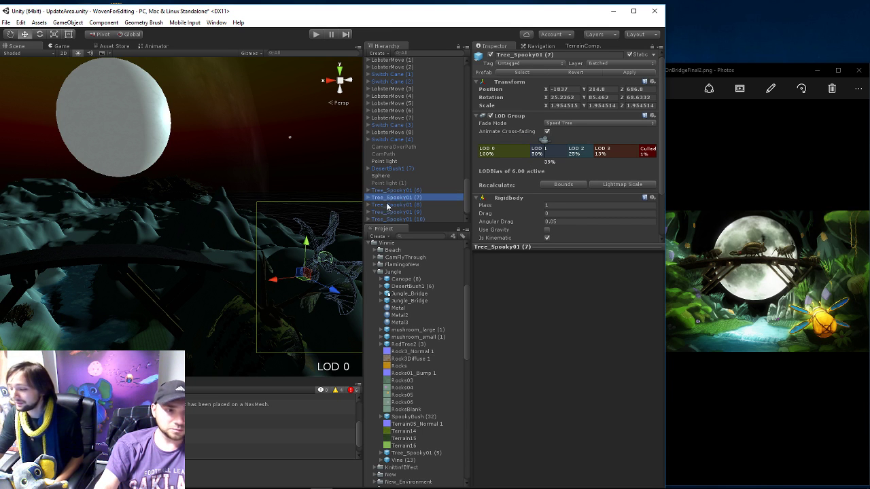
pyautogui.hotkey('ctrl', 'd')
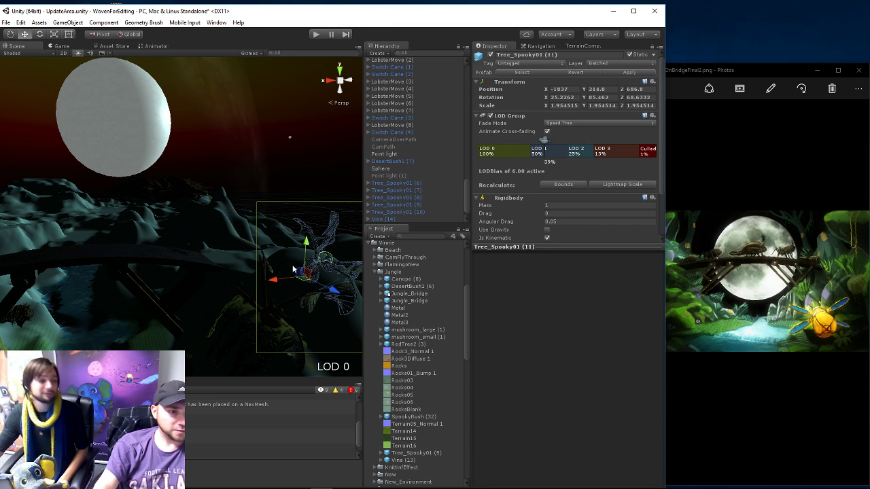
pyautogui.moveTo(305, 280); pyautogui.dragTo(217, 231)
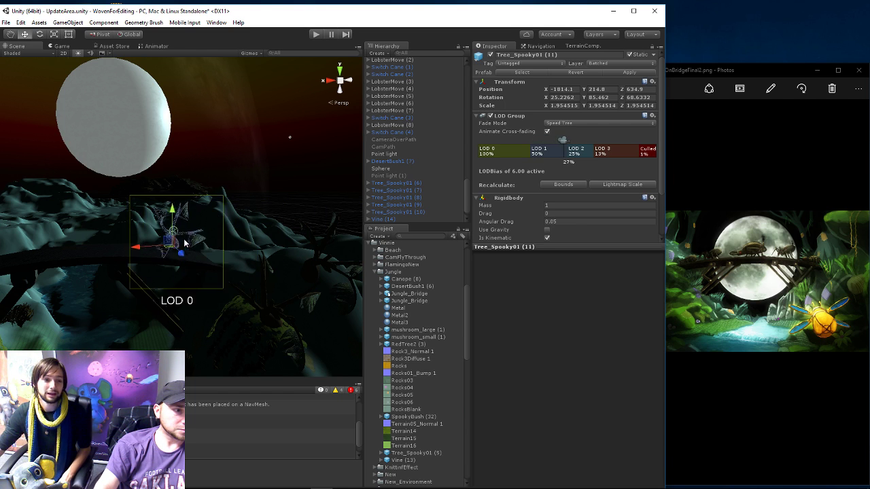
pyautogui.moveTo(217, 231)
pyautogui.mouseDown(button='middle')
pyautogui.moveTo(184, 255)
pyautogui.moveTo(192, 297)
pyautogui.mouseUp(button='middle')
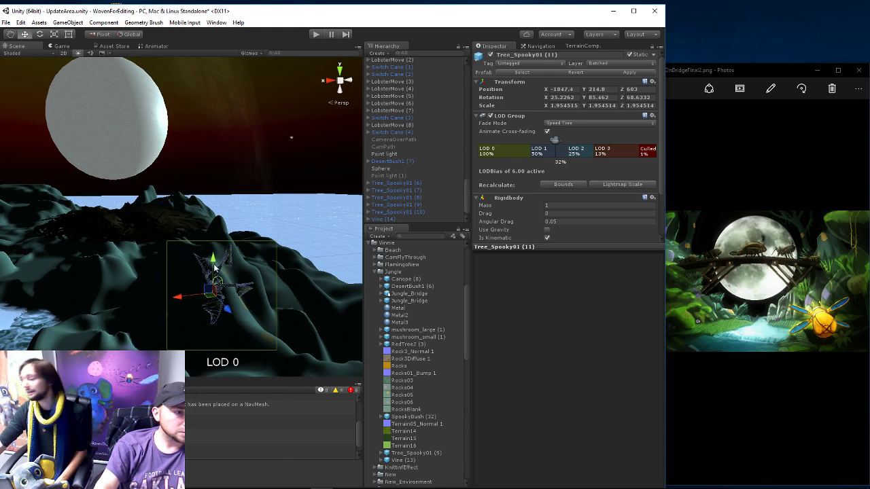
pyautogui.moveTo(214, 267)
pyautogui.mouseDown()
pyautogui.moveTo(208, 243)
pyautogui.moveTo(213, 263)
pyautogui.moveTo(204, 251)
pyautogui.mouseUp()
# - Tilt Tree_Spooky01 (11) to about 43.8, -252.7, 23.0 and scale it to 3.19
pyautogui.press('e')
pyautogui.press('w')
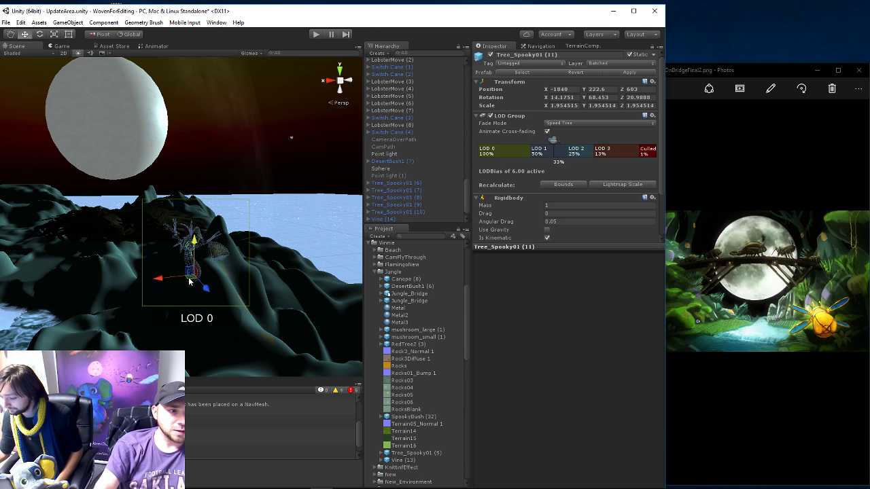
pyautogui.press('e')
pyautogui.moveTo(189, 282)
pyautogui.mouseDown()
pyautogui.moveTo(599, 220)
pyautogui.moveTo(460, 241)
pyautogui.mouseUp()
pyautogui.moveTo(165, 261)
pyautogui.mouseDown()
pyautogui.moveTo(200, 273)
pyautogui.moveTo(207, 255)
pyautogui.mouseUp()
pyautogui.press('r')
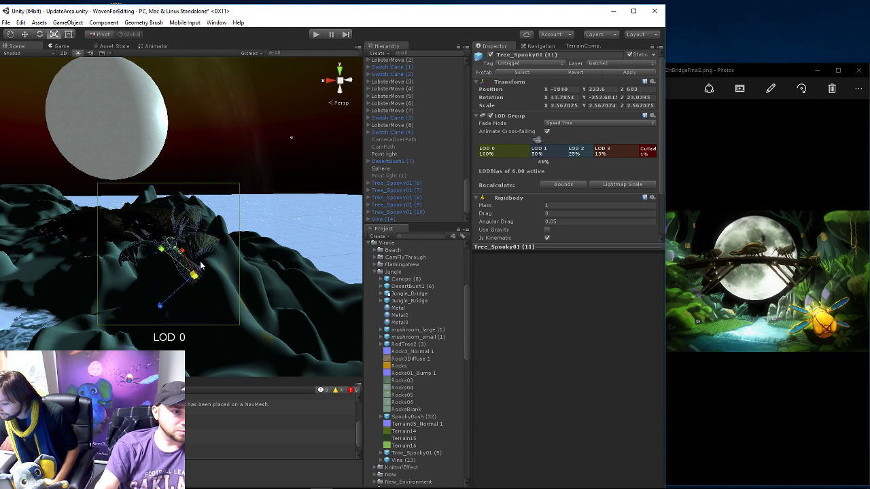
pyautogui.press('w')
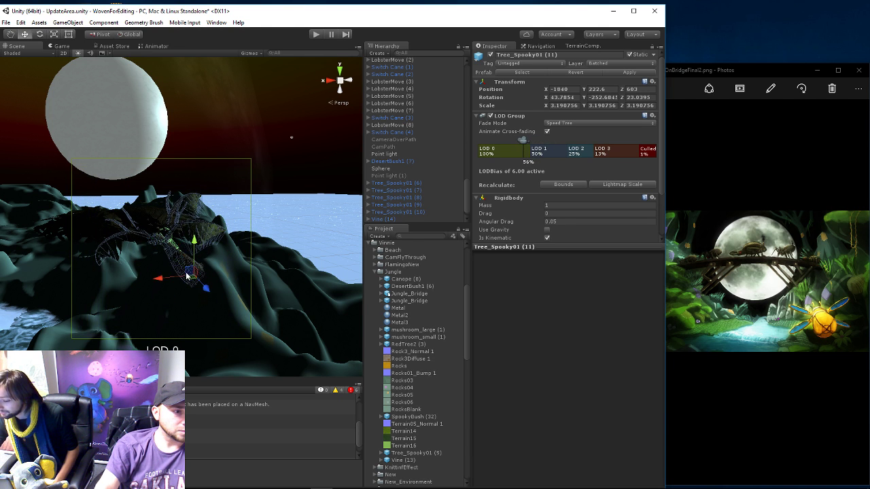
pyautogui.moveTo(191, 275); pyautogui.dragTo(197, 275)
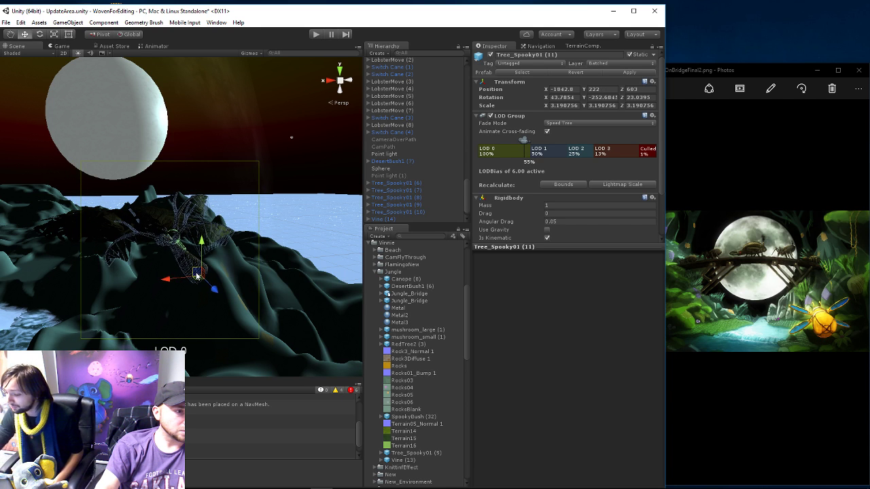
# - Nudge DesertBush01 slightly left of its origin, checking it from several view angles
pyautogui.click(155, 228)
pyautogui.moveTo(155, 229)
pyautogui.mouseDown(button='middle')
pyautogui.moveTo(155, 271)
pyautogui.moveTo(147, 267)
pyautogui.mouseUp(button='middle')
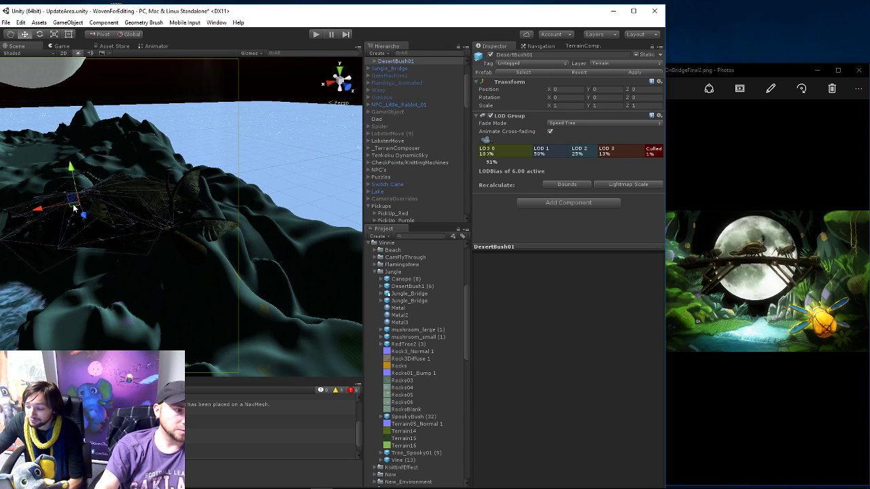
pyautogui.moveTo(74, 207)
pyautogui.mouseDown()
pyautogui.moveTo(152, 181)
pyautogui.moveTo(154, 161)
pyautogui.mouseUp()
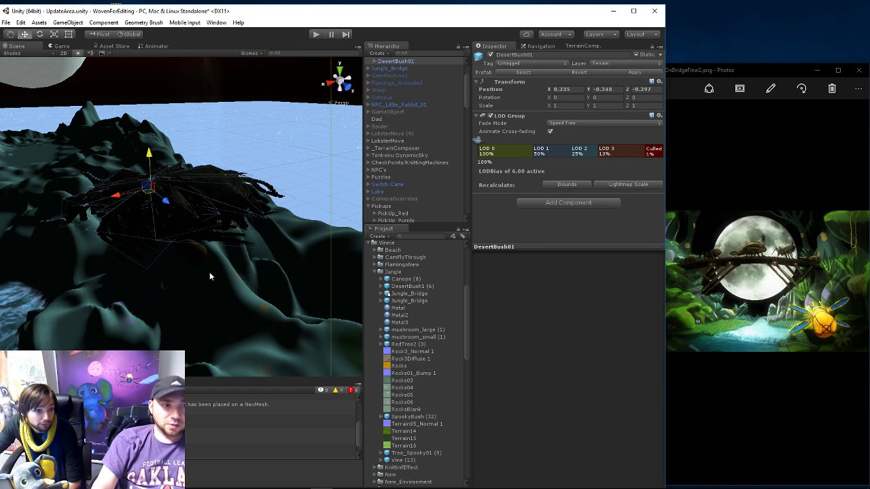
pyautogui.keyDown('alt'); pyautogui.moveTo(184, 290); pyautogui.dragTo(189, 289); pyautogui.keyUp('alt')
pyautogui.moveTo(191, 288); pyautogui.dragTo(146, 191, button='middle')
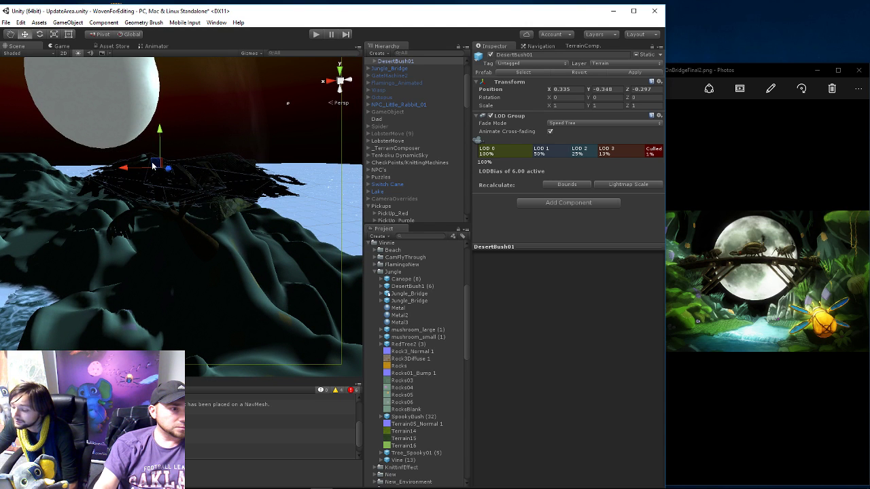
pyautogui.moveTo(155, 165); pyautogui.dragTo(142, 169)
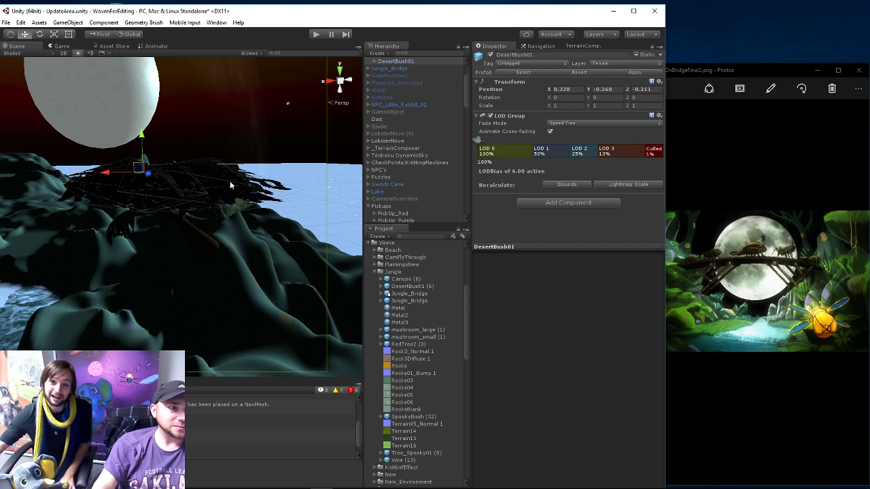
pyautogui.moveTo(231, 184); pyautogui.dragTo(207, 237, button='right')
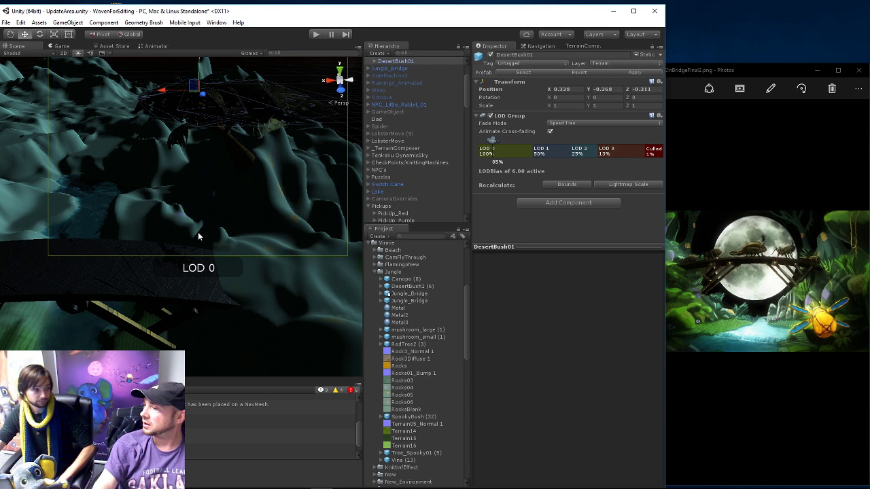
pyautogui.moveTo(168, 253)
pyautogui.mouseDown(button='right')
pyautogui.moveTo(221, 130)
pyautogui.moveTo(207, 116)
pyautogui.moveTo(222, 177)
pyautogui.mouseUp(button='right')
# - Copy Tree_Spooky01 (11) and move the new tree left onto the ridge by the stream
pyautogui.click(222, 177)
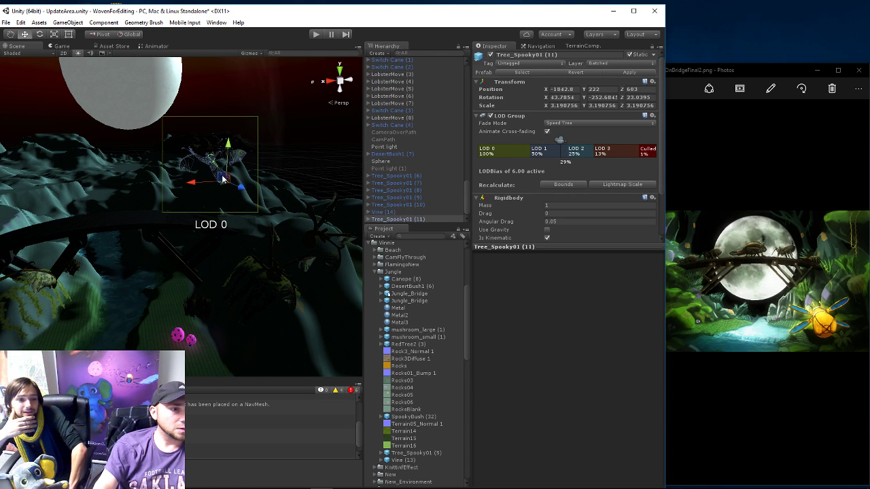
pyautogui.click(382, 212)
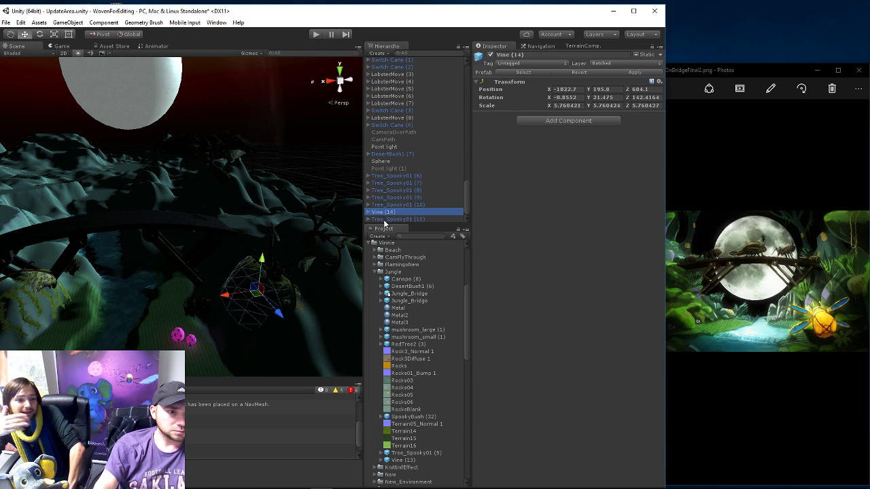
pyautogui.click(385, 220)
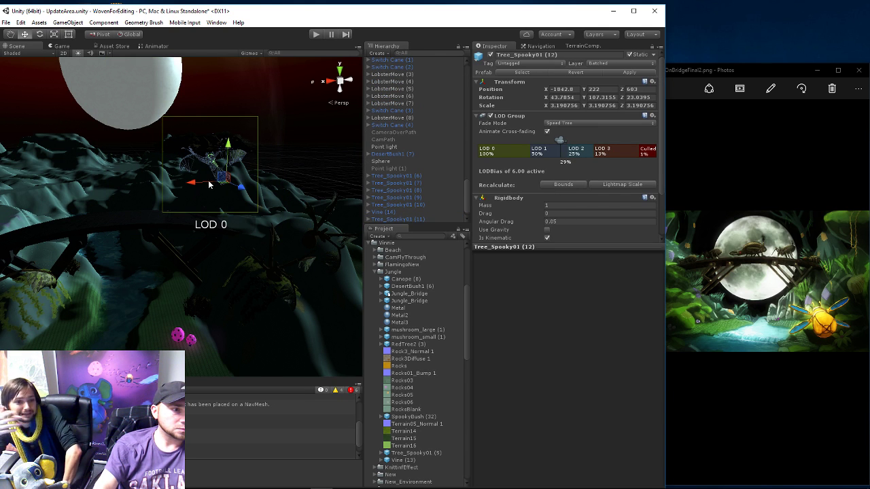
pyautogui.moveTo(199, 185); pyautogui.dragTo(14, 185)
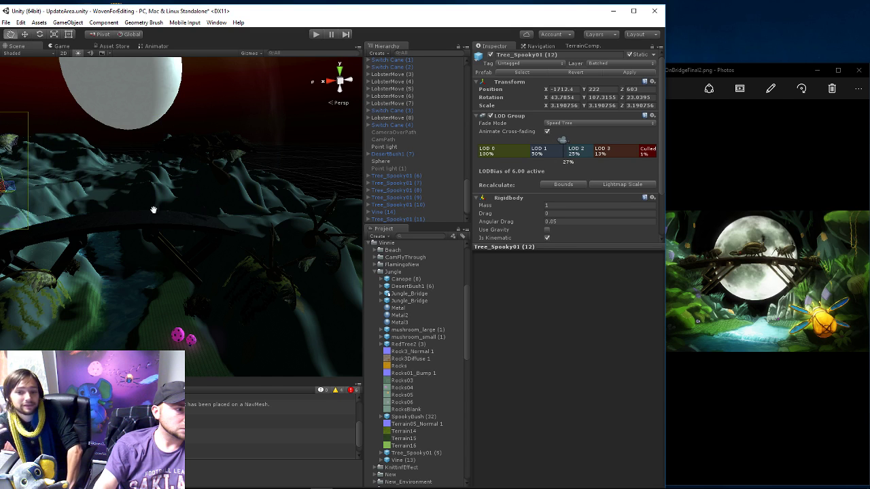
pyautogui.moveTo(89, 170); pyautogui.dragTo(182, 230, button='middle')
pyautogui.press('f')
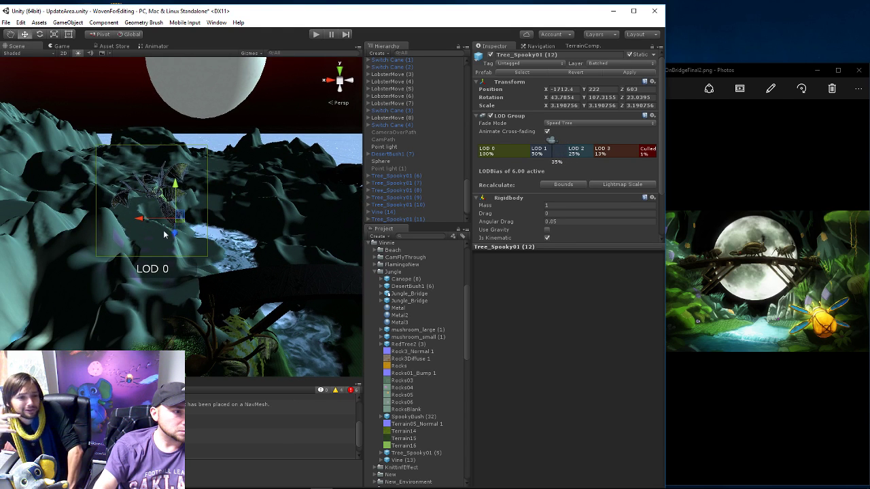
pyautogui.moveTo(163, 234); pyautogui.dragTo(120, 216)
pyautogui.moveTo(113, 213); pyautogui.dragTo(87, 204)
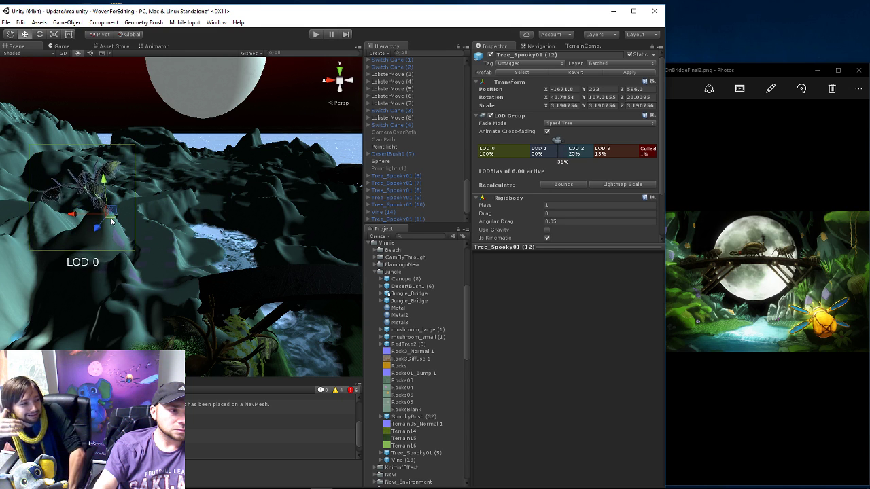
# - Turn Tree_Spooky01 (12) to about 43.8, -115.8, 23.0 and settle it at 218.1 height
pyautogui.press('e')
pyautogui.moveTo(231, 234); pyautogui.dragTo(431, 139)
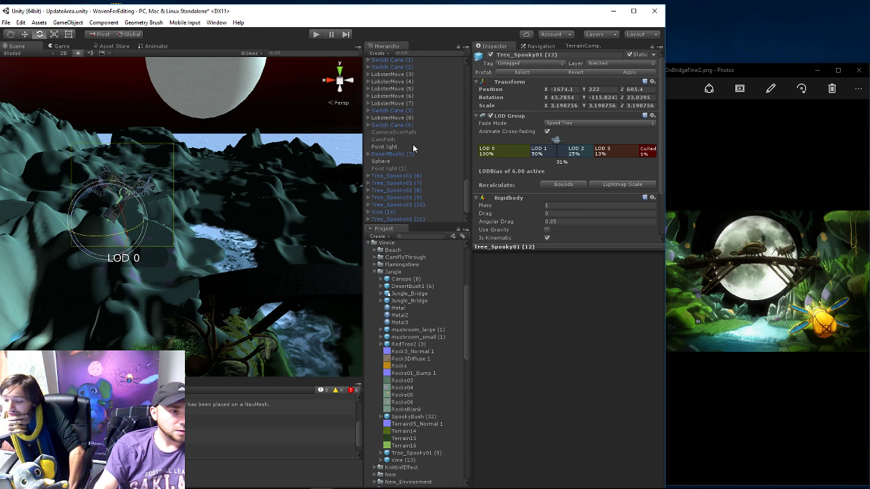
pyautogui.press('w')
pyautogui.moveTo(113, 224); pyautogui.dragTo(112, 215)
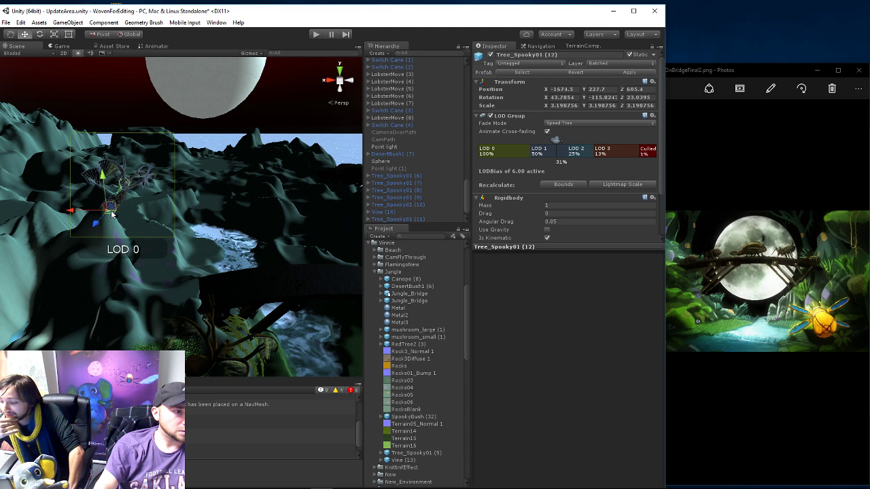
pyautogui.moveTo(105, 179); pyautogui.dragTo(110, 230)
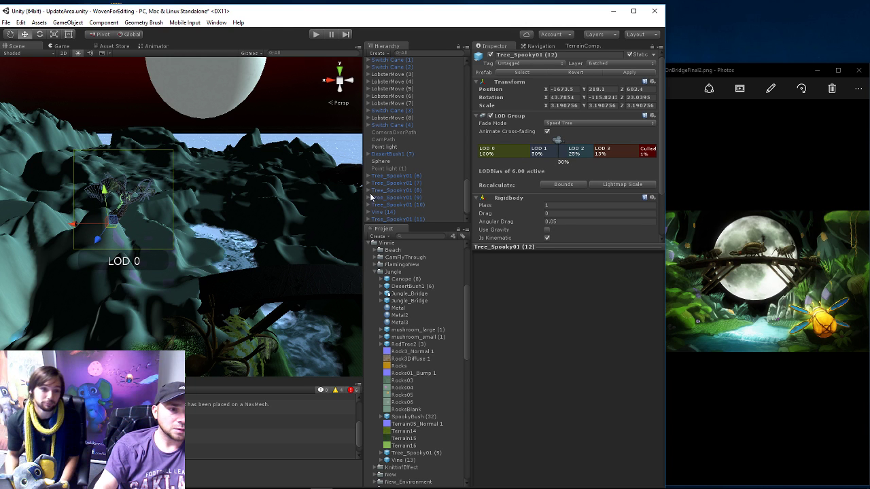
pyautogui.moveTo(303, 189); pyautogui.dragTo(295, 185, button='middle')
# - Select the Canope (9) foliage in the Hierarchy
pyautogui.click(295, 185)
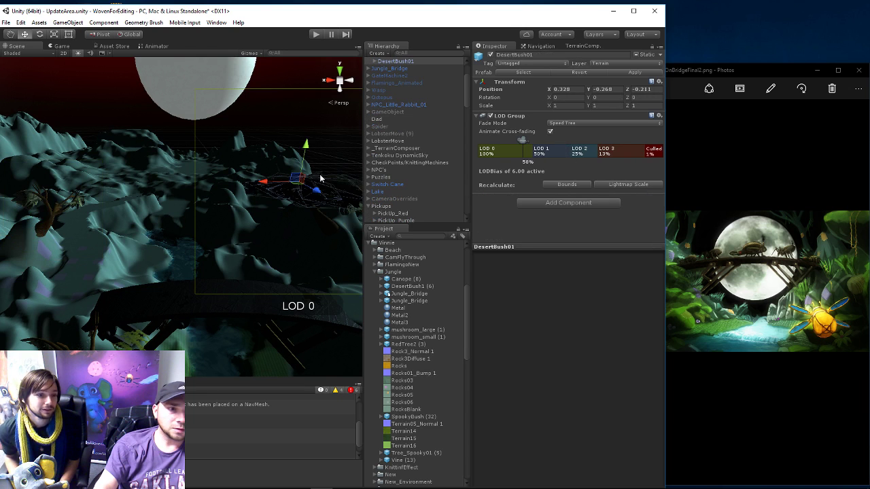
pyautogui.click(389, 68)
pyautogui.scroll(3, 390, 71)
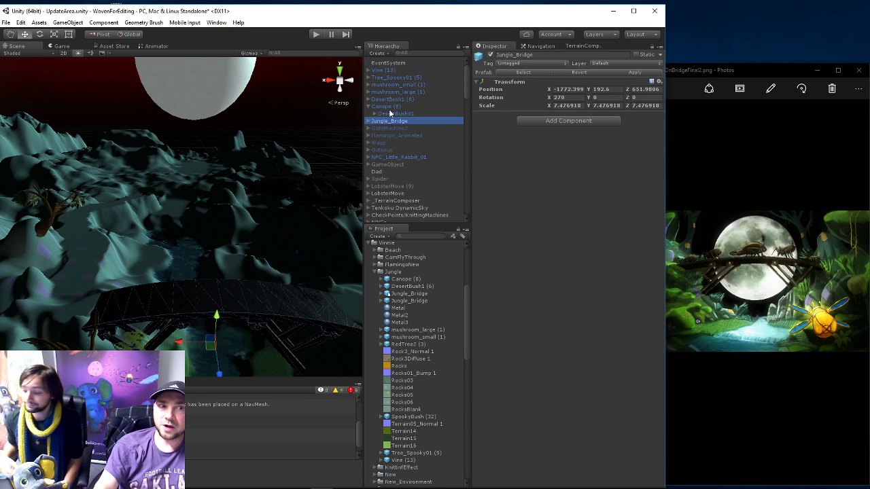
pyautogui.click(369, 109)
pyautogui.click(369, 107)
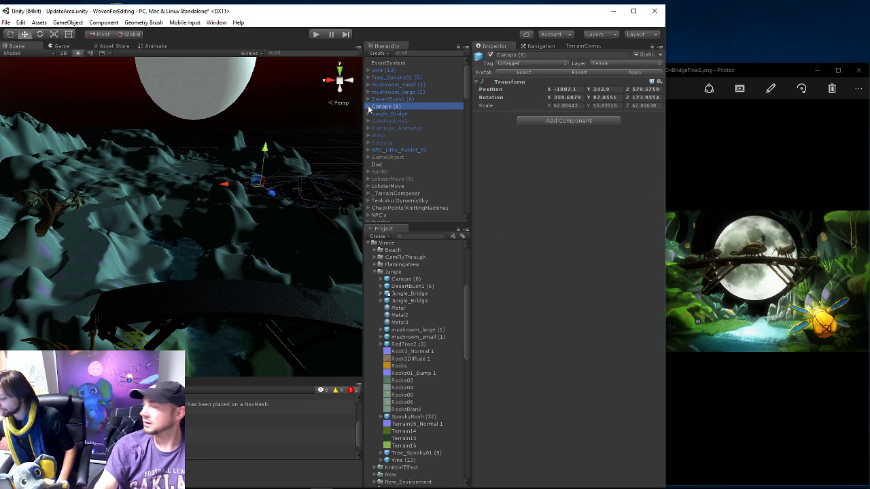
pyautogui.click(378, 100)
pyautogui.click(381, 107)
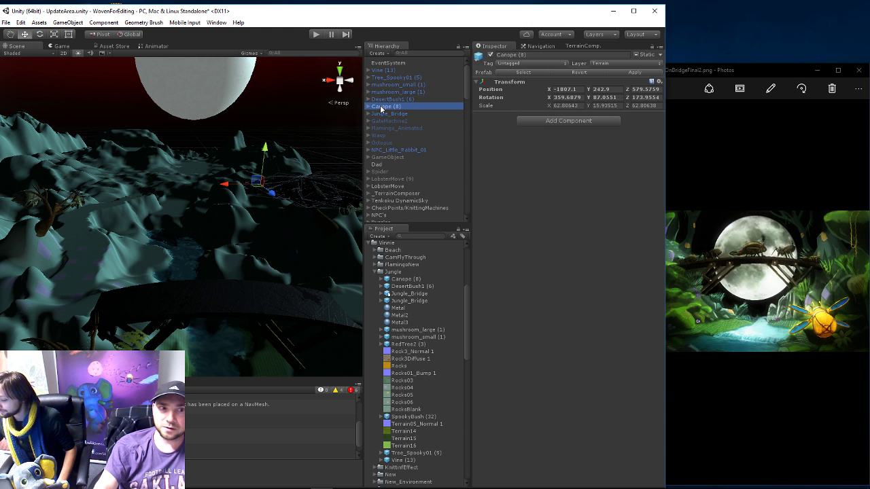
pyautogui.click(356, 146)
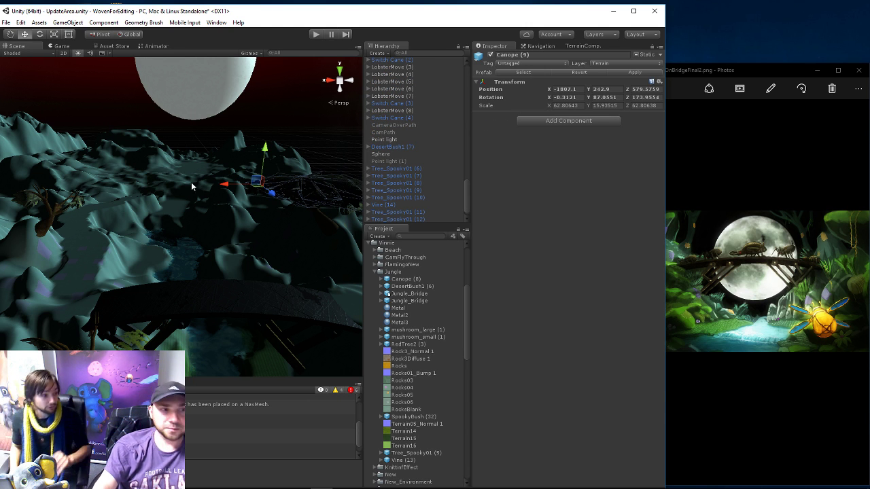
# - Move Canope (9) to -1668.3, 242.9, 576.8 above the stream, then fly the view around
pyautogui.moveTo(191, 182); pyautogui.dragTo(294, 160, button='right')
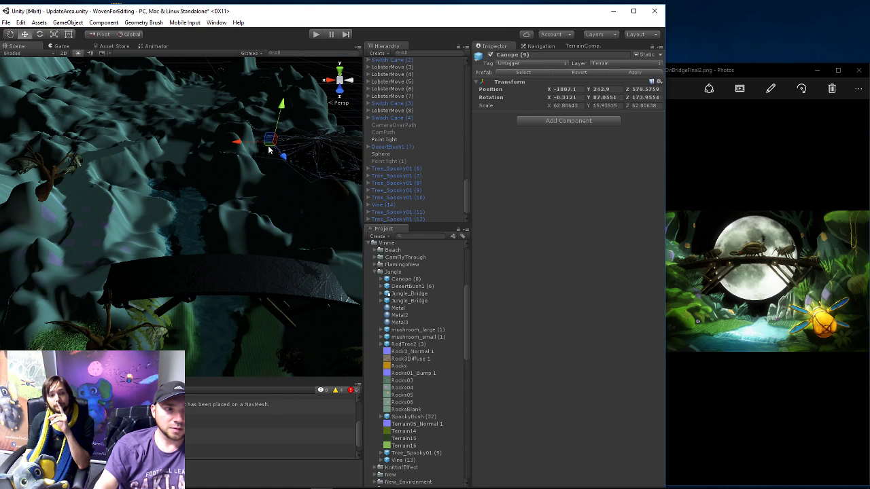
pyautogui.moveTo(268, 146)
pyautogui.mouseDown()
pyautogui.moveTo(27, 133)
pyautogui.moveTo(30, 176)
pyautogui.mouseUp()
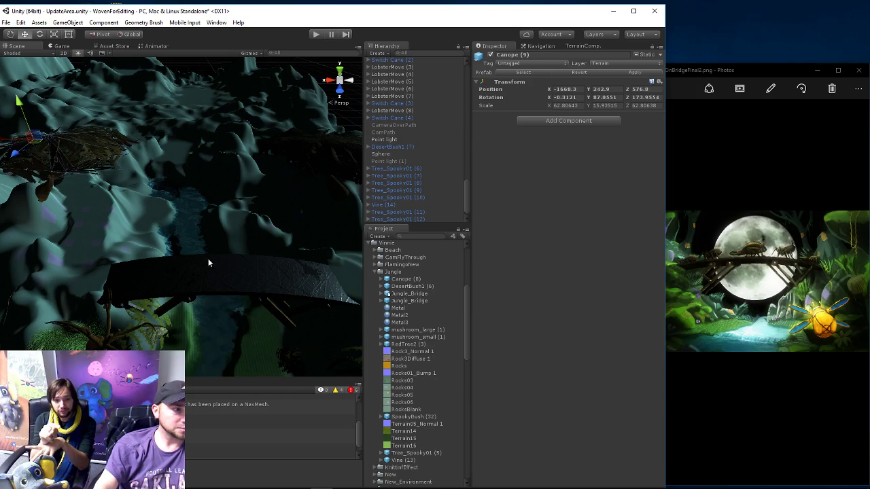
pyautogui.moveTo(208, 258)
pyautogui.mouseDown(button='right')
pyautogui.moveTo(241, 156)
pyautogui.moveTo(232, 95)
pyautogui.mouseUp(button='right')
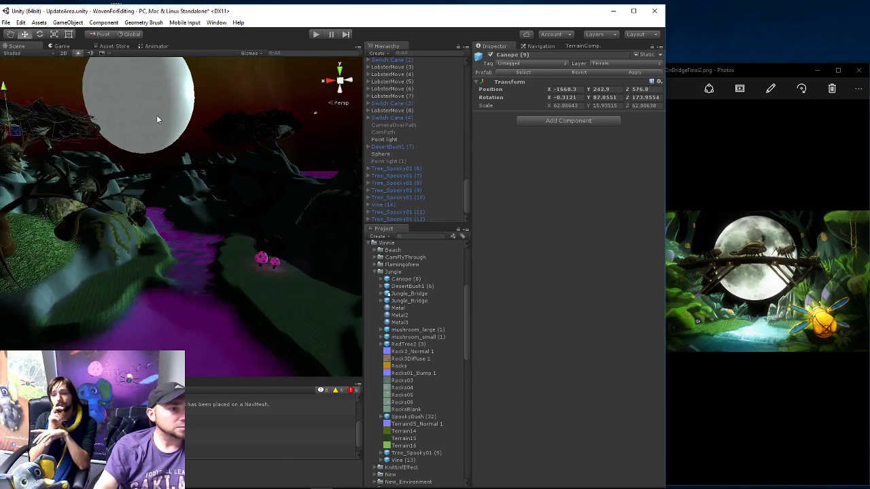
pyautogui.moveTo(232, 95)
pyautogui.mouseDown(button='right')
pyautogui.moveTo(171, 145)
pyautogui.moveTo(142, 236)
pyautogui.mouseUp(button='right')
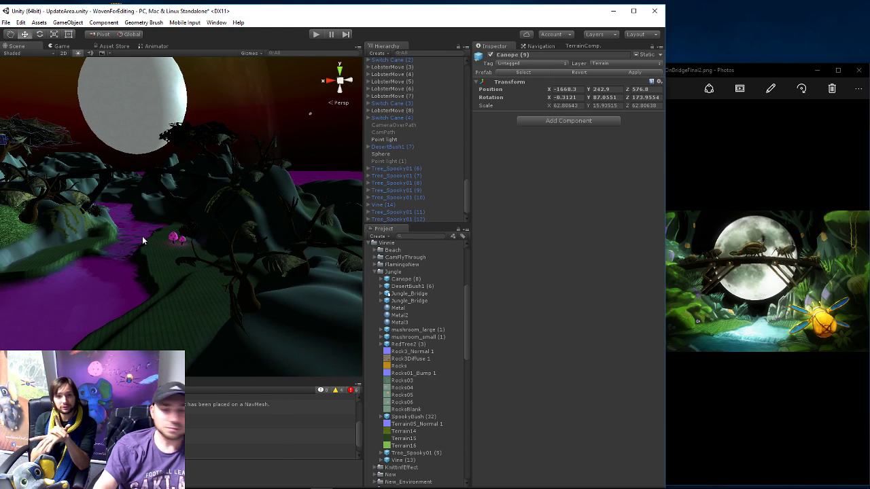
pyautogui.moveTo(154, 278); pyautogui.dragTo(284, 327, button='right')
# - Paint grass up the Extra-1 jungle hillside with brush size 43
pyautogui.click(288, 322)
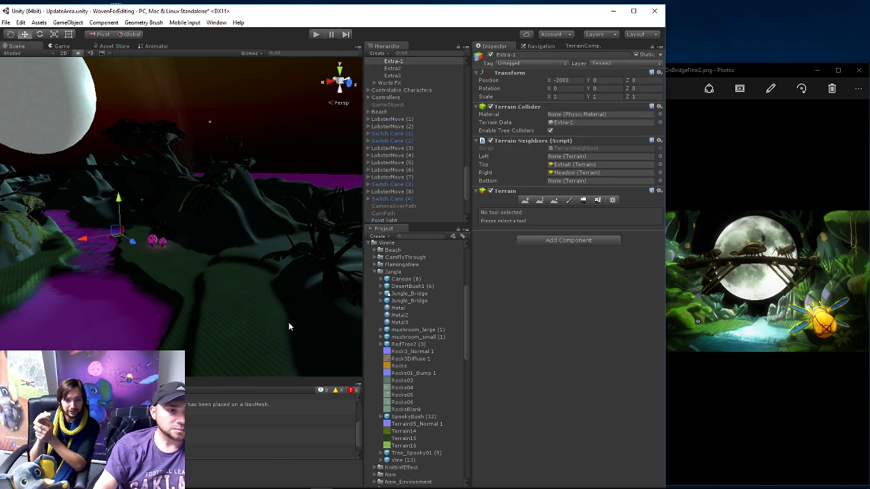
pyautogui.click(569, 201)
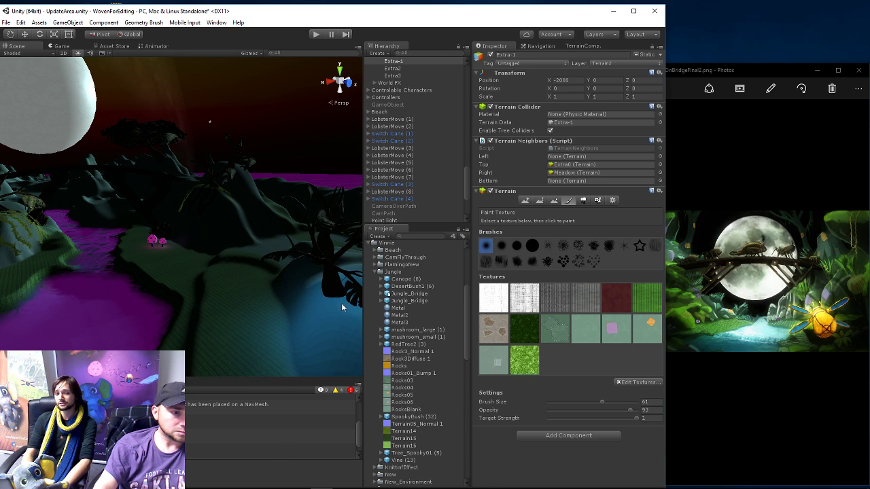
pyautogui.moveTo(296, 282); pyautogui.dragTo(309, 283, button='right')
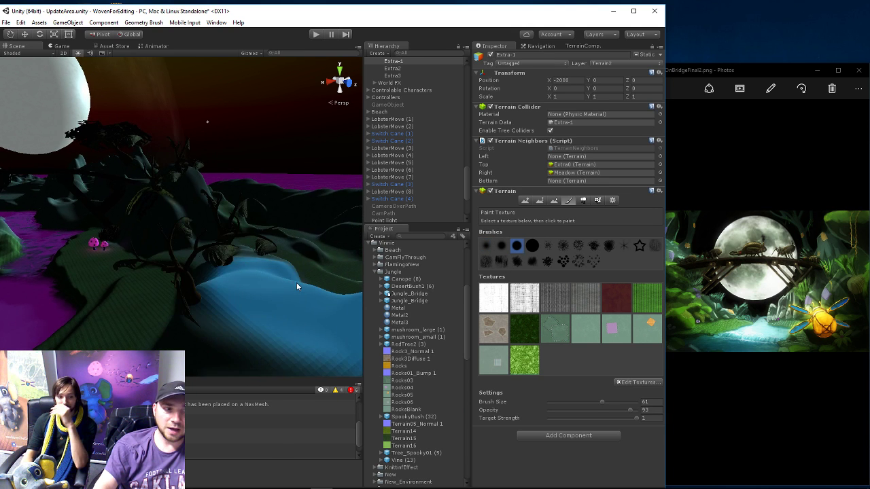
pyautogui.moveTo(591, 401); pyautogui.dragTo(586, 402)
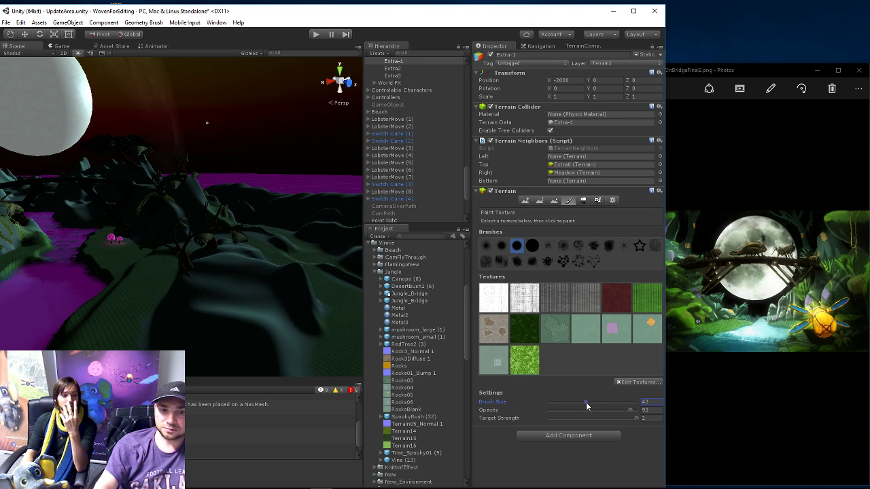
pyautogui.moveTo(207, 289); pyautogui.dragTo(252, 299)
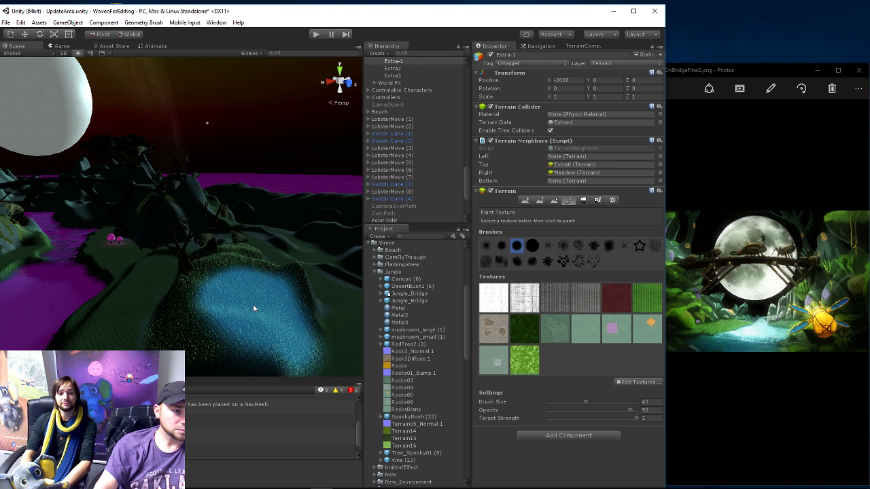
pyautogui.moveTo(233, 315); pyautogui.dragTo(213, 311, button='right')
pyautogui.moveTo(213, 312); pyautogui.dragTo(169, 284)
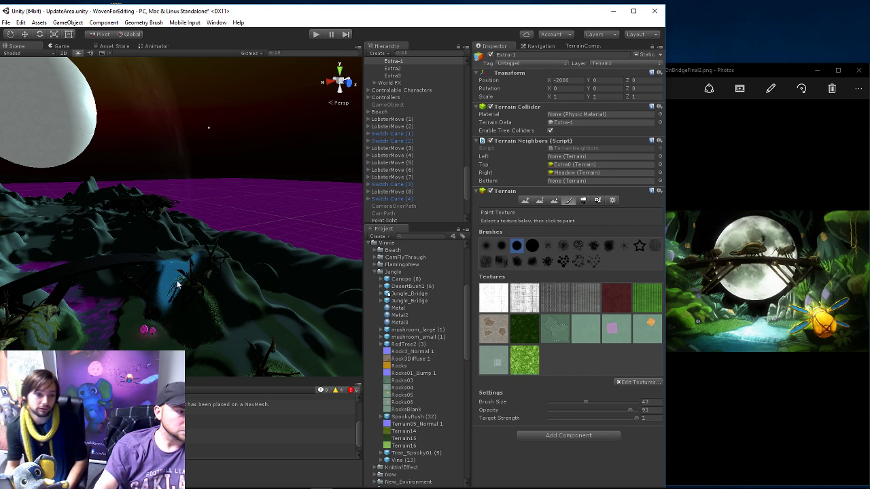
pyautogui.moveTo(169, 284); pyautogui.dragTo(294, 280)
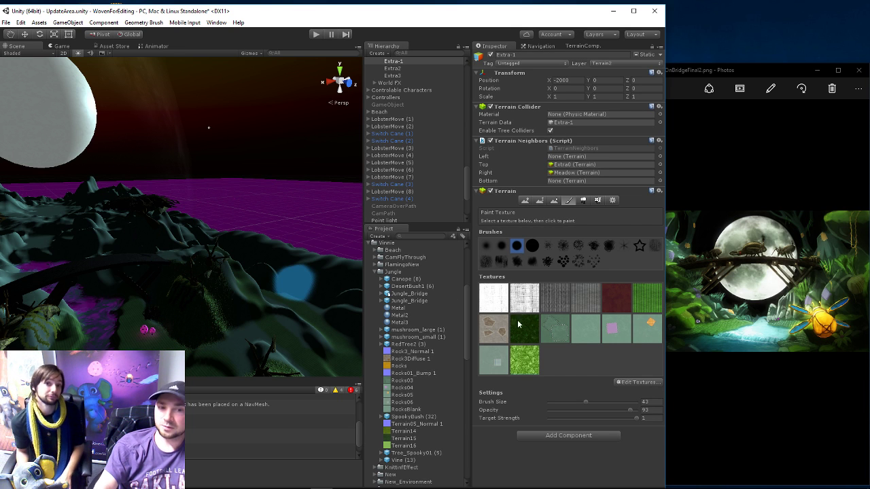
# - Paint a pale teal stream patch, then shrink the brush for finer work
pyautogui.click(501, 361)
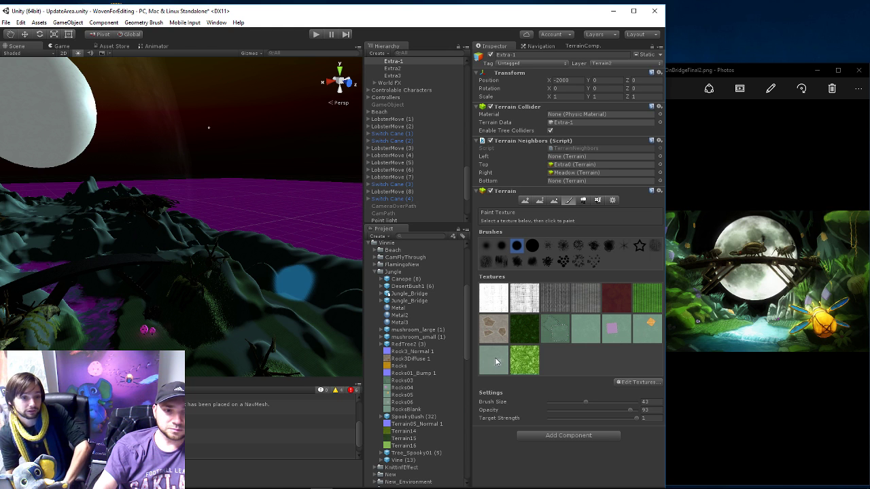
pyautogui.moveTo(291, 276); pyautogui.dragTo(226, 319)
pyautogui.scroll(-3, 226, 292)
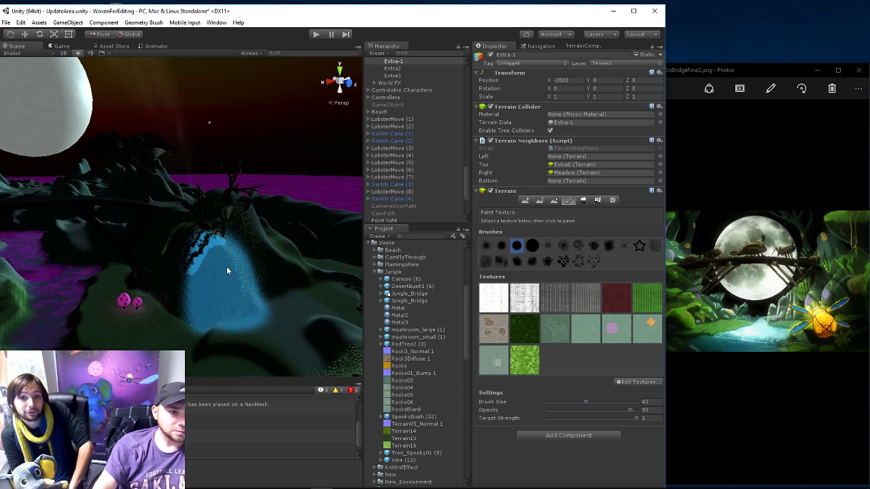
pyautogui.moveTo(586, 401); pyautogui.dragTo(564, 403)
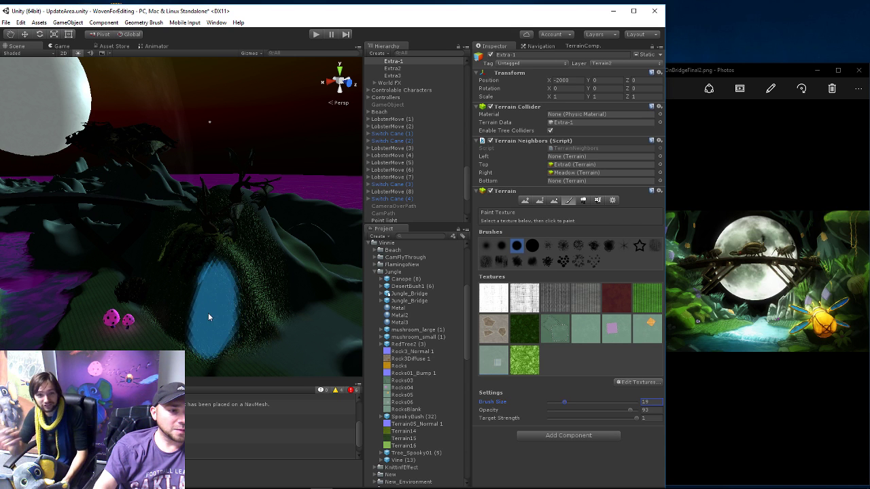
# - Paint the teal stream down the slope toward the pink mushrooms with brush size 19
pyautogui.moveTo(180, 309); pyautogui.dragTo(261, 302)
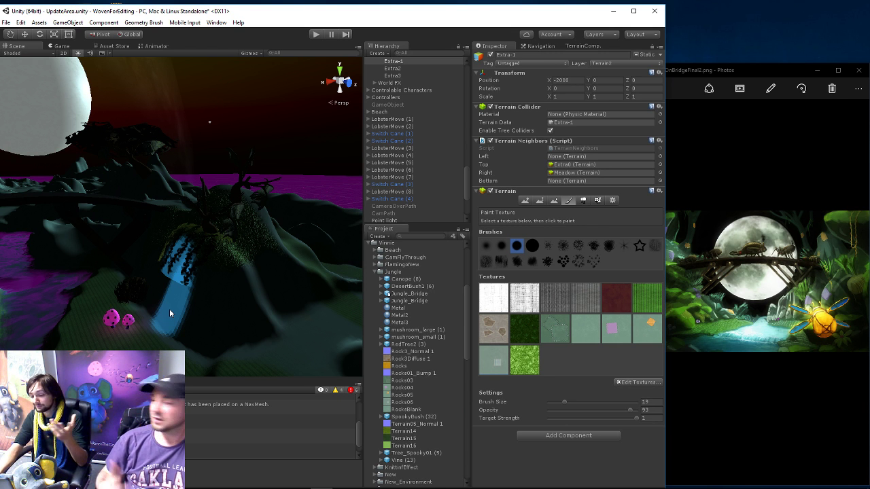
pyautogui.moveTo(169, 309)
pyautogui.keyDown('alt'); pyautogui.mouseDown()
pyautogui.moveTo(145, 287)
pyautogui.moveTo(194, 251)
pyautogui.mouseUp(); pyautogui.keyUp('alt')
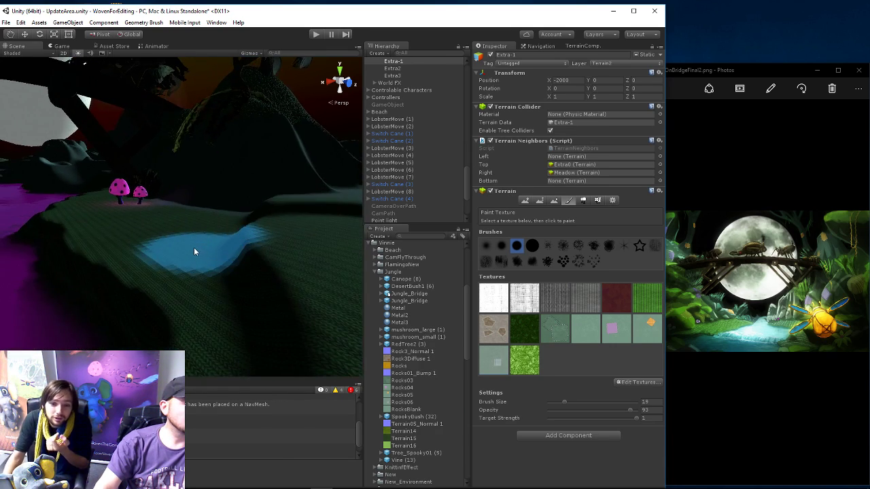
pyautogui.moveTo(193, 252)
pyautogui.keyDown('alt'); pyautogui.mouseDown()
pyautogui.moveTo(164, 239)
pyautogui.moveTo(180, 256)
pyautogui.mouseUp(); pyautogui.keyUp('alt')
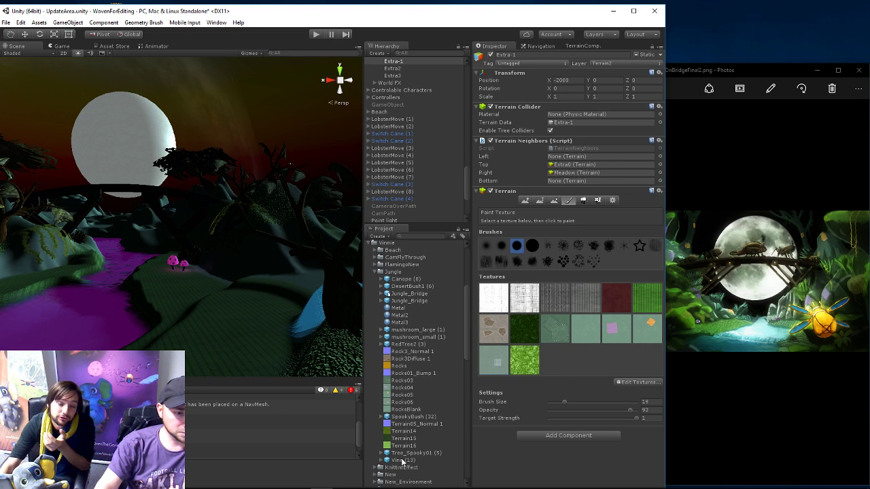
# - Drop a SpookyBush from the Jungle folder onto the terrain
pyautogui.click(402, 460)
pyautogui.click(398, 419)
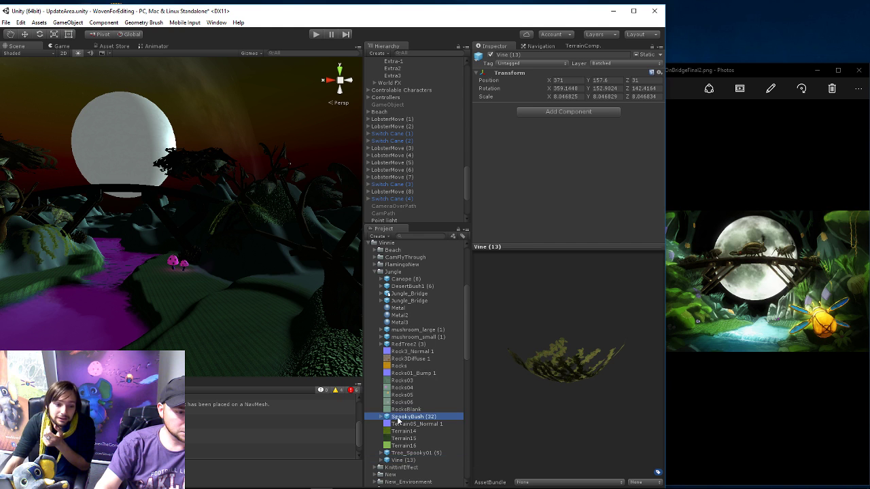
pyautogui.moveTo(398, 418); pyautogui.dragTo(298, 343)
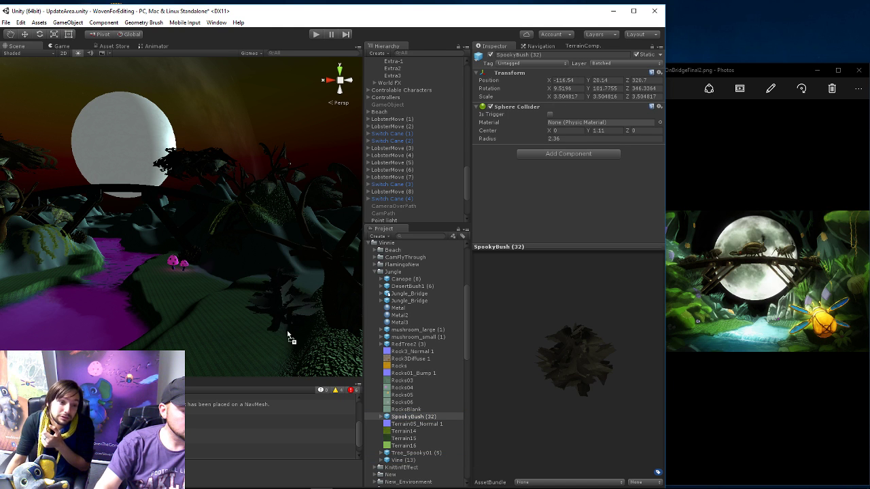
pyautogui.moveTo(398, 419); pyautogui.dragTo(212, 279)
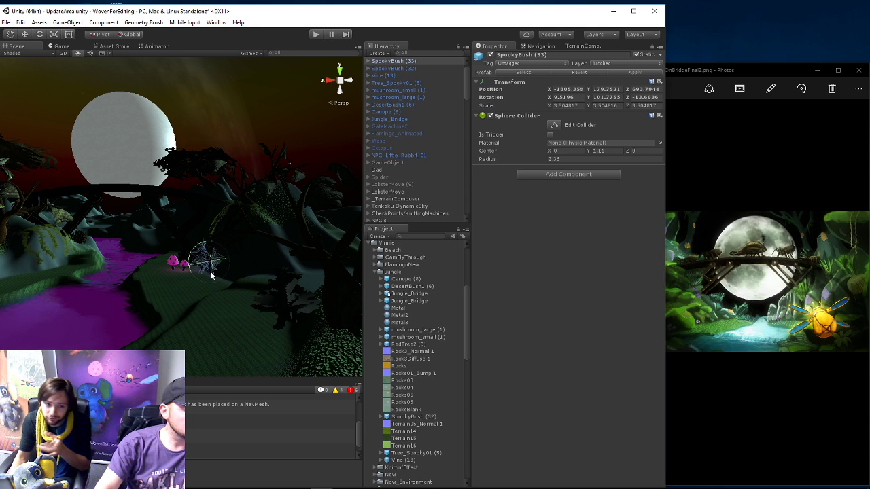
# - Place a RedTree2 tree on the terrain at -1789.3, 197.3, 523.7
pyautogui.click(400, 316)
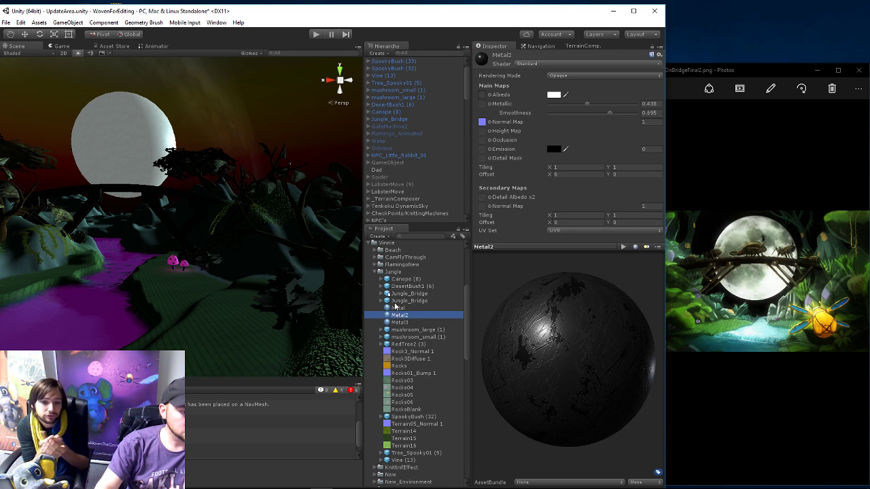
pyautogui.click(396, 344)
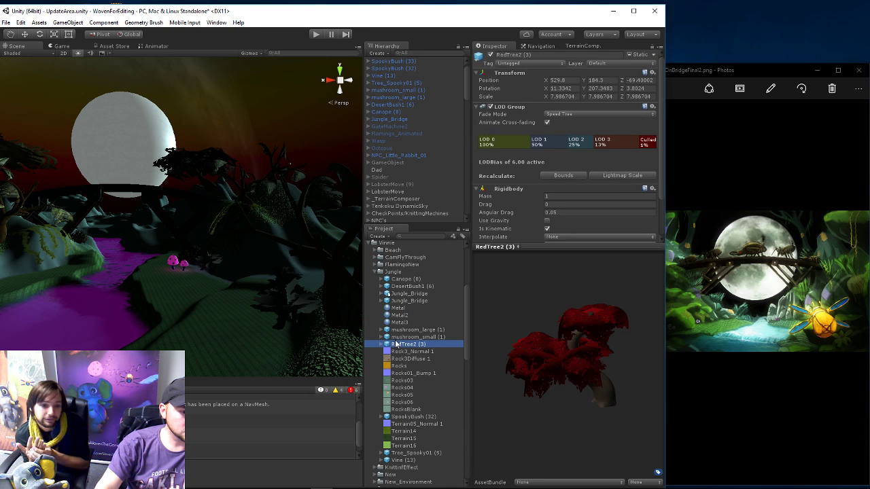
pyautogui.moveTo(396, 344); pyautogui.dragTo(138, 222)
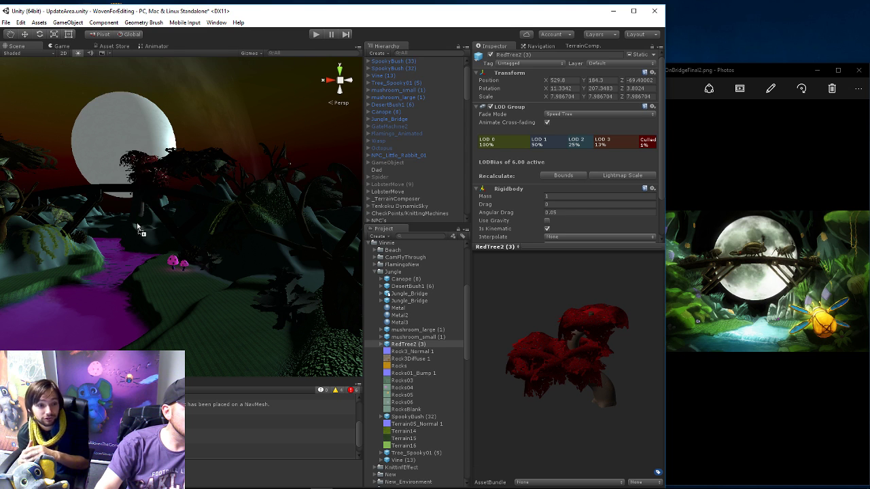
pyautogui.moveTo(138, 221); pyautogui.dragTo(152, 267)
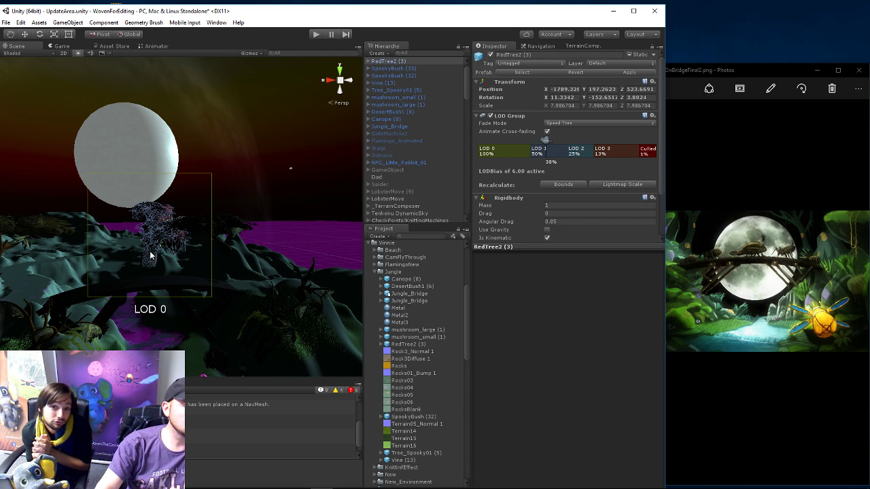
# - Shrink RedTree2 (3) from 7.99 to 4.62 scale and raise it to Y 191.2
pyautogui.press('e')
pyautogui.press('w')
pyautogui.press('r')
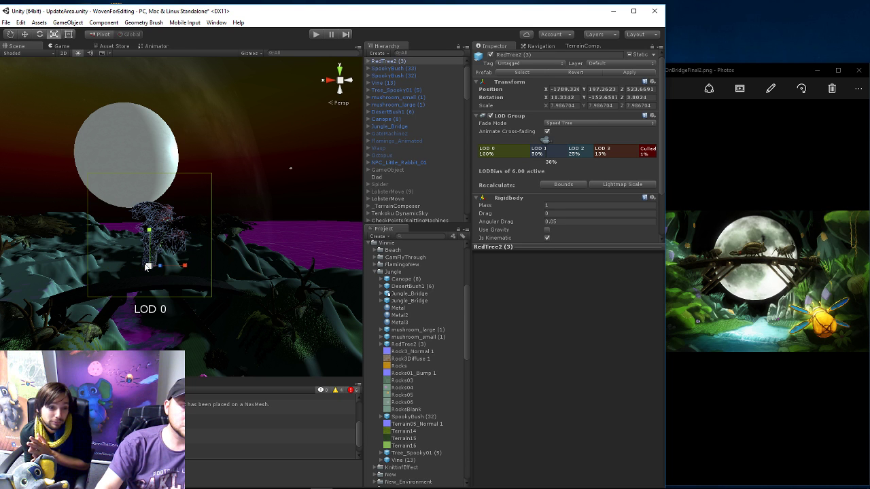
pyautogui.moveTo(147, 266)
pyautogui.mouseDown()
pyautogui.moveTo(139, 210)
pyautogui.moveTo(144, 258)
pyautogui.moveTo(40, 221)
pyautogui.mouseUp()
pyautogui.press('w')
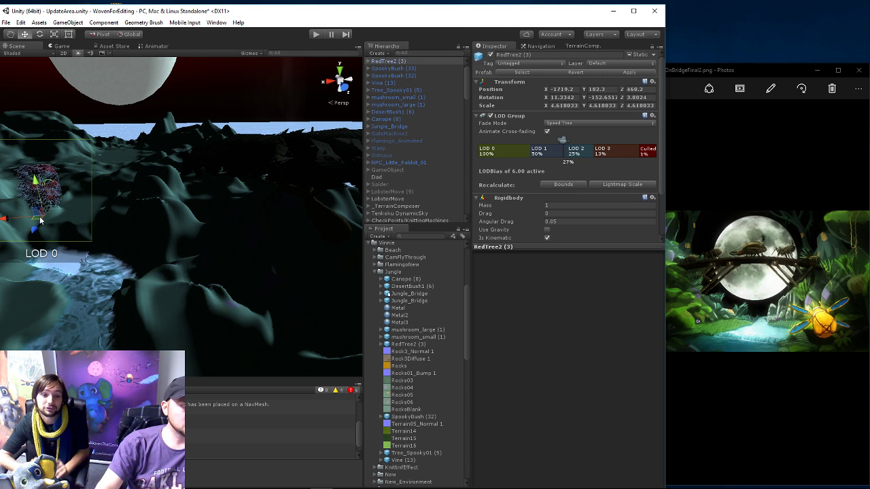
pyautogui.moveTo(37, 181); pyautogui.dragTo(38, 161)
# - Rotate the red tree and reposition it at -1717, 191.7, 476.3 on the hill
pyautogui.press('r')
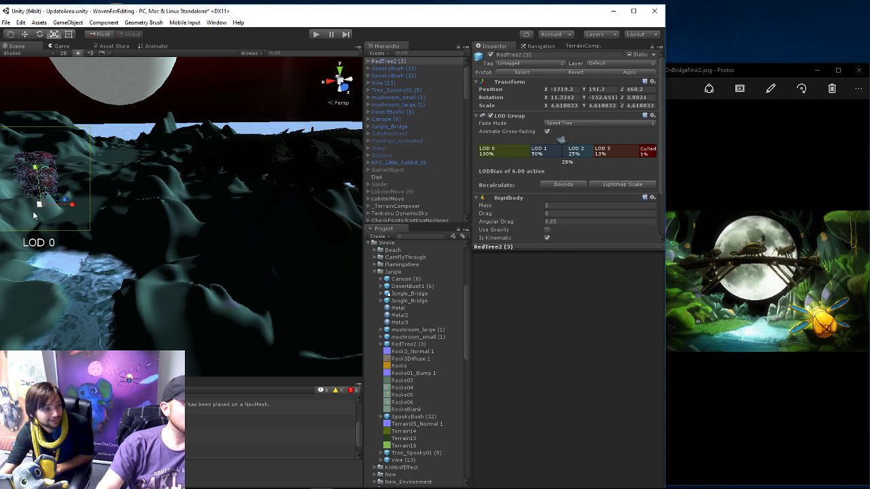
pyautogui.press('e')
pyautogui.moveTo(42, 217); pyautogui.dragTo(128, 216)
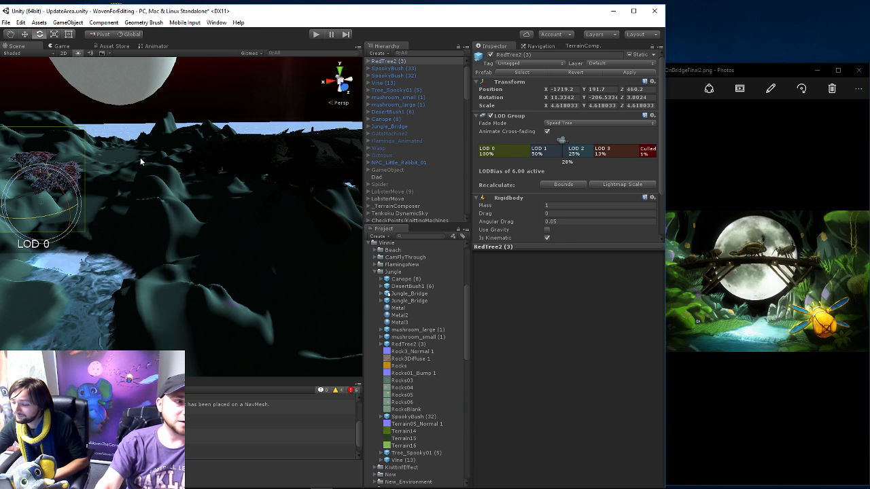
pyautogui.moveTo(140, 162)
pyautogui.mouseDown(button='middle')
pyautogui.moveTo(204, 250)
pyautogui.moveTo(177, 256)
pyautogui.mouseUp(button='middle')
pyautogui.scroll(1, 178, 257)
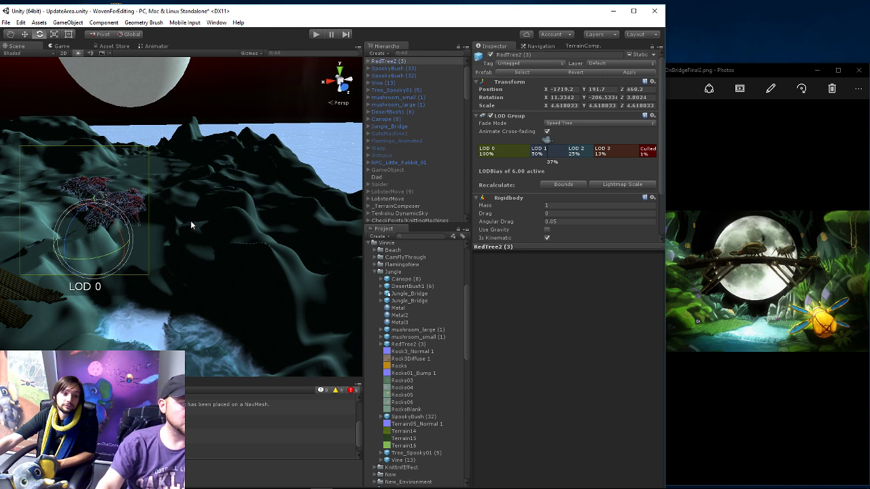
pyautogui.press('w')
pyautogui.moveTo(101, 243)
pyautogui.mouseDown()
pyautogui.moveTo(88, 260)
pyautogui.moveTo(114, 249)
pyautogui.mouseUp()
pyautogui.moveTo(114, 249)
pyautogui.mouseDown(button='middle')
pyautogui.moveTo(200, 212)
pyautogui.moveTo(237, 256)
pyautogui.mouseUp(button='middle')
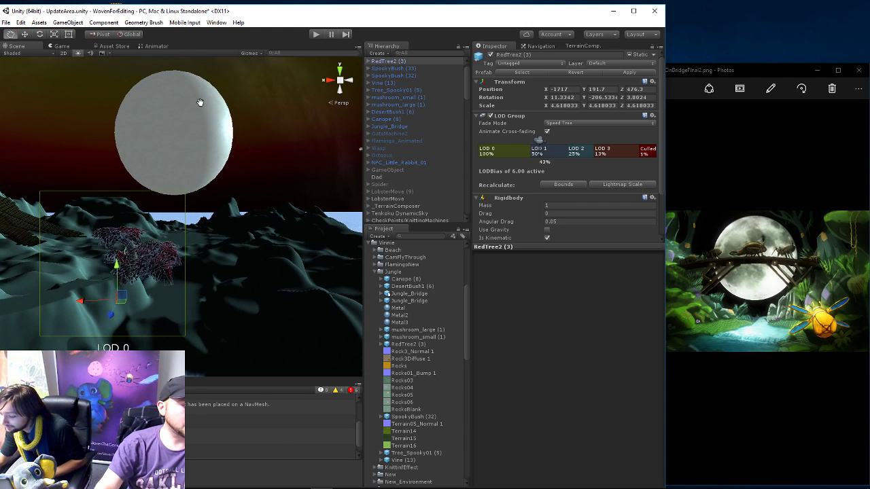
pyautogui.click(256, 288)
# - Set up terrain texture painting with a large round brush at size 80
pyautogui.click(568, 200)
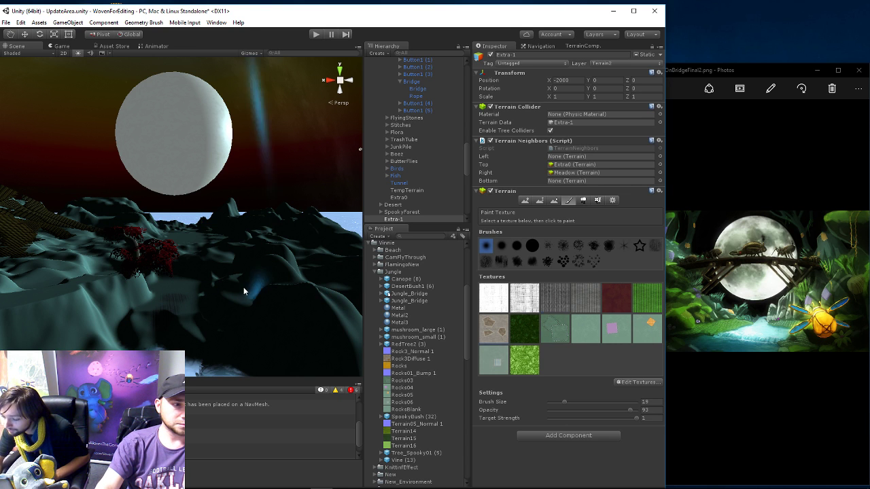
pyautogui.click(532, 246)
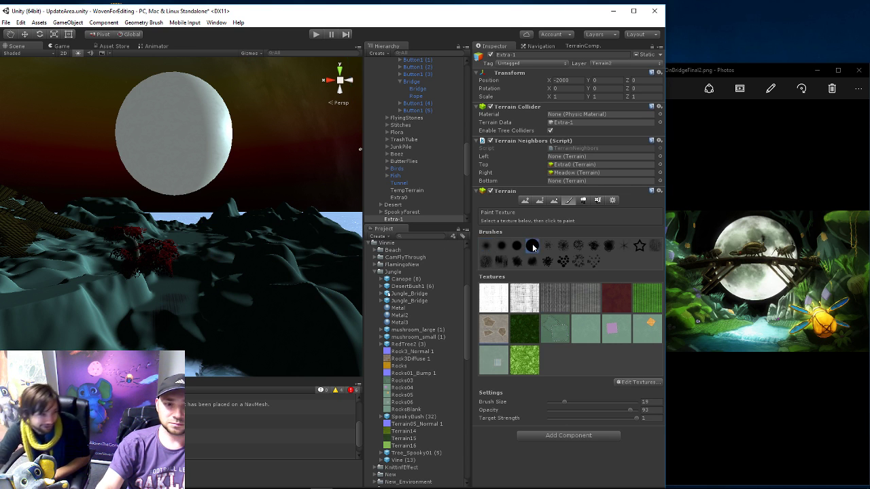
pyautogui.moveTo(619, 403); pyautogui.dragTo(621, 403)
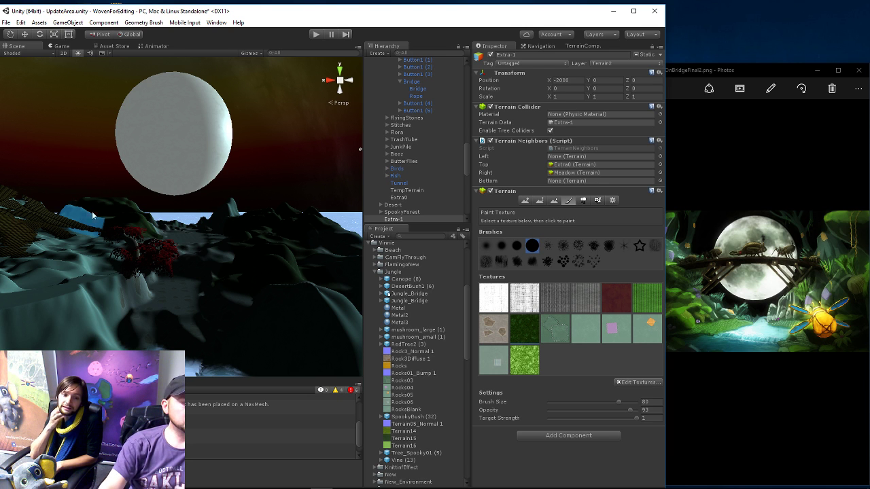
# - Fly the view past the red tree toward the blue water, then enter Play mode
pyautogui.moveTo(93, 215); pyautogui.dragTo(107, 290, button='right')
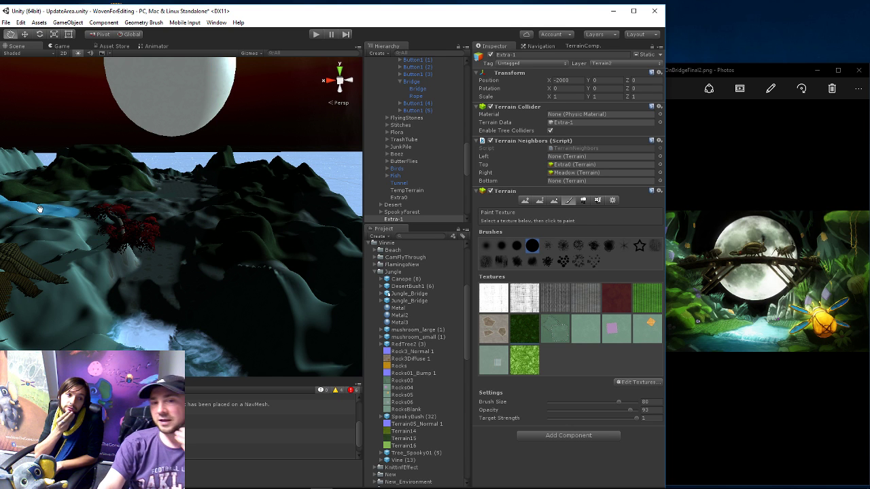
pyautogui.moveTo(38, 209); pyautogui.dragTo(187, 234, button='middle')
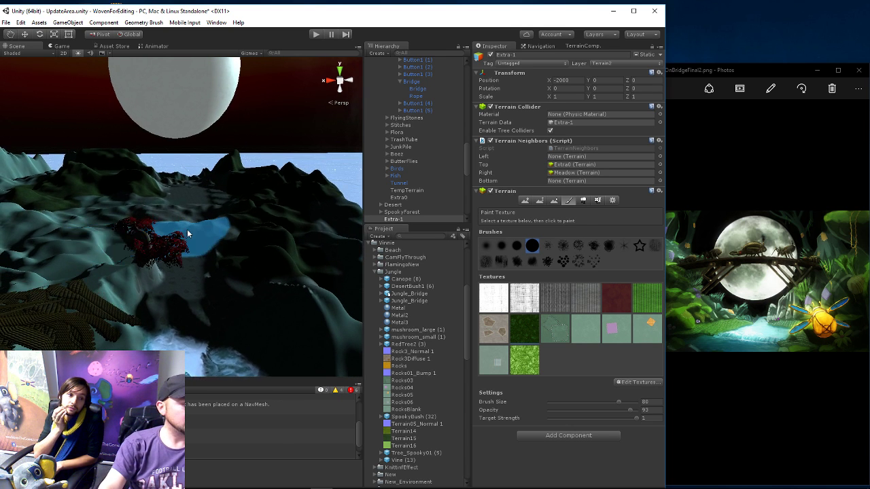
pyautogui.moveTo(187, 234); pyautogui.dragTo(128, 194, button='right')
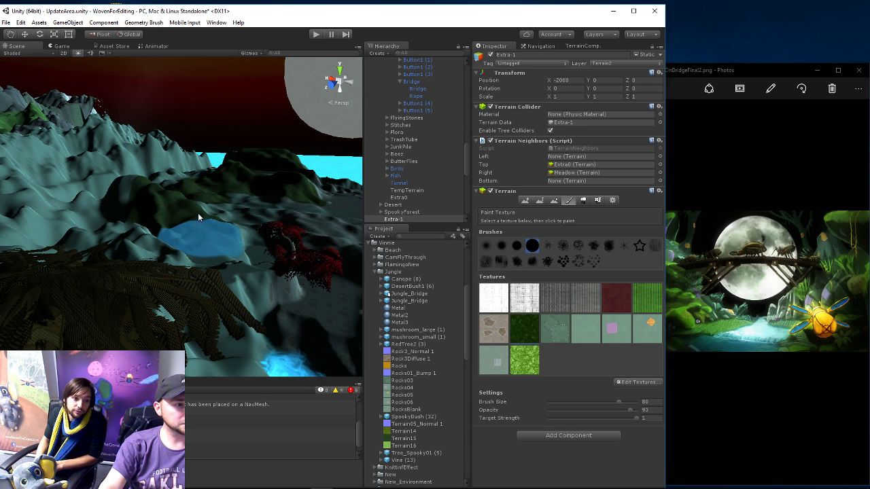
pyautogui.moveTo(207, 180); pyautogui.dragTo(172, 174, button='middle')
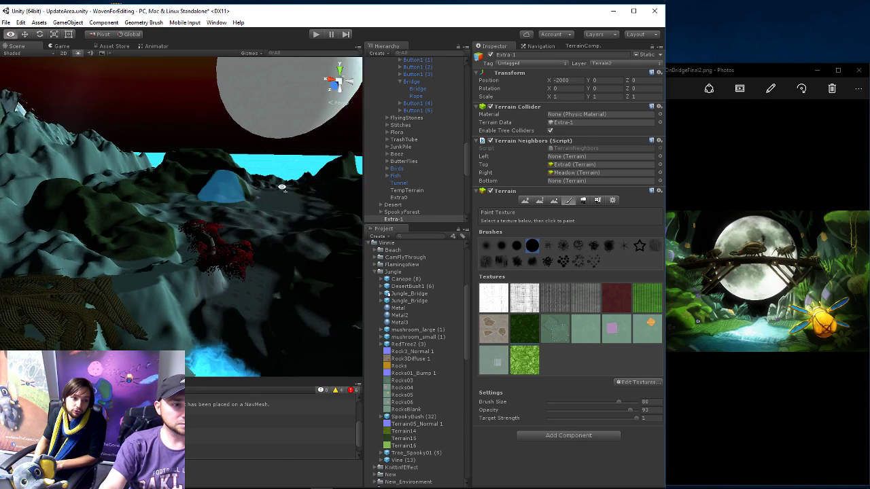
pyautogui.moveTo(172, 175); pyautogui.dragTo(211, 185, button='right')
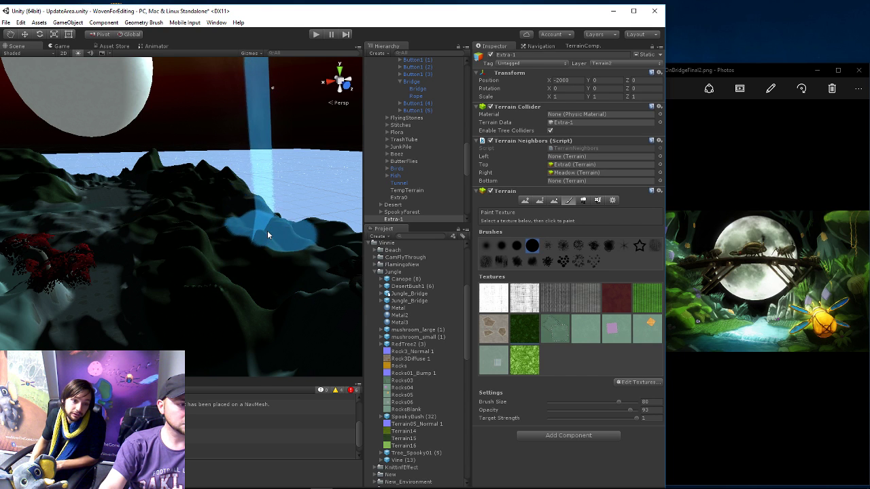
pyautogui.scroll(5, 186, 256)
pyautogui.scroll(5, 245, 280)
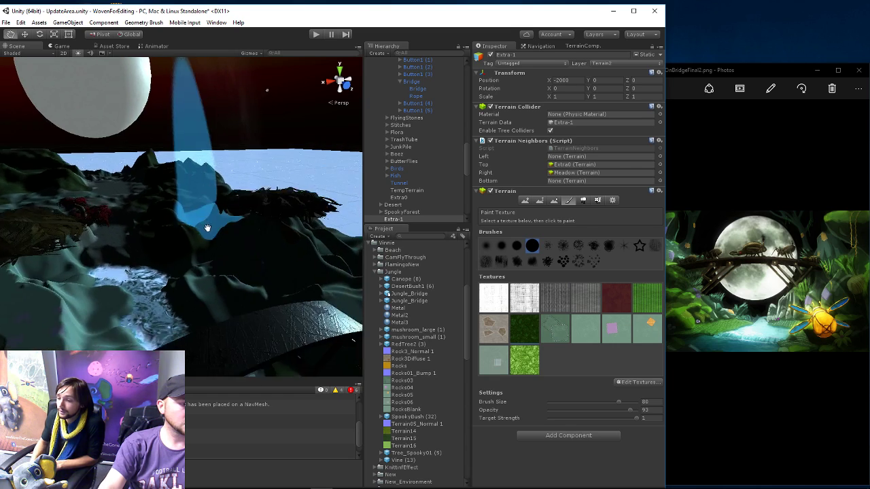
pyautogui.scroll(5, 227, 269)
pyautogui.scroll(3, 210, 255)
pyautogui.scroll(-3, 199, 245)
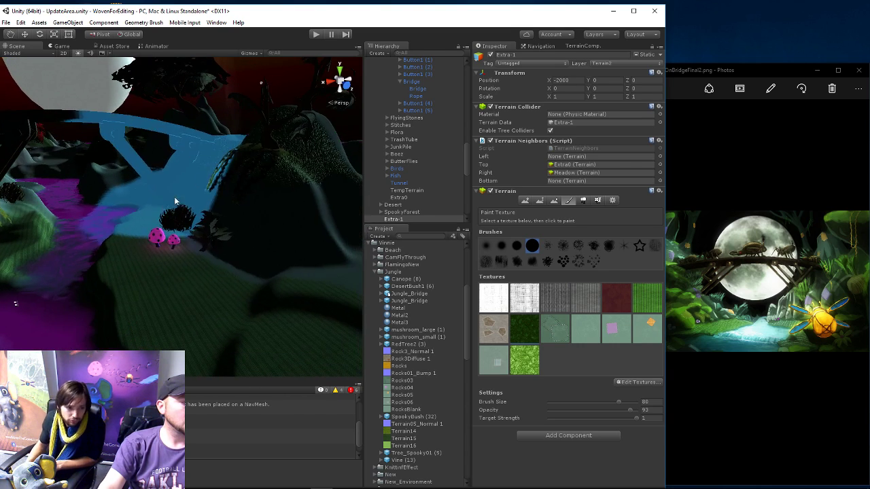
pyautogui.click(317, 34)
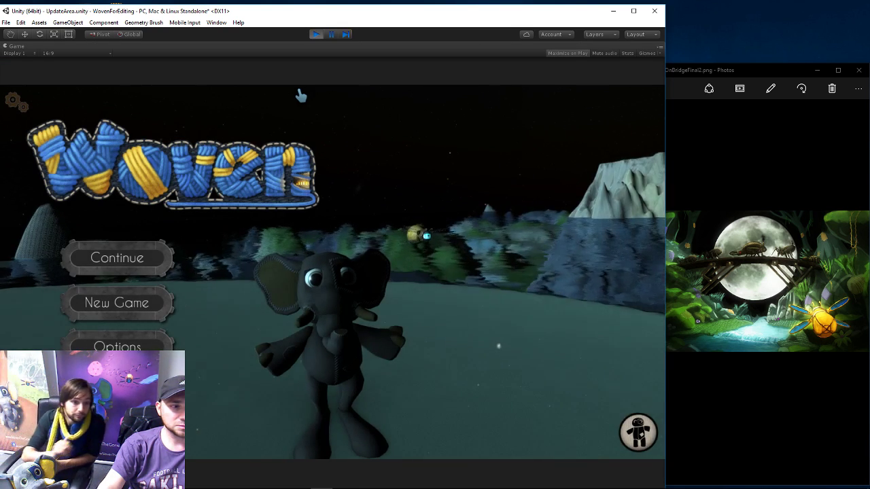
# - Continue past the Woven title menu, then stop play mode and maximize the editor
pyautogui.press('Return')
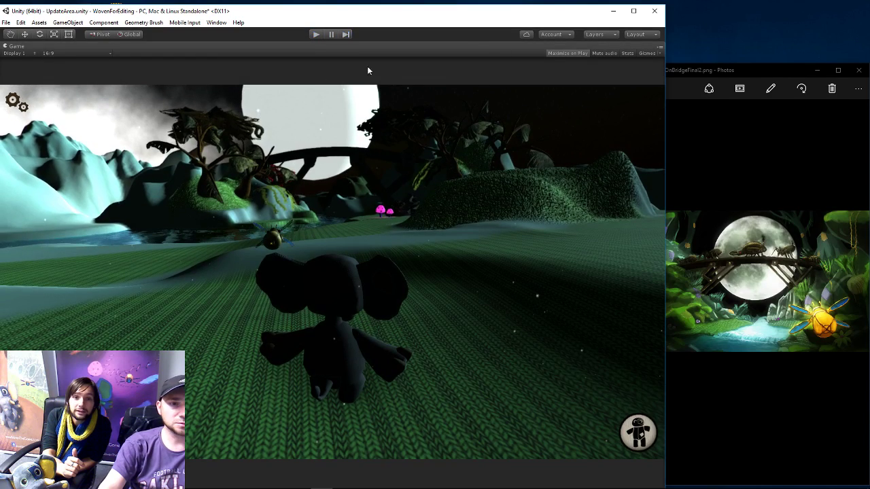
pyautogui.click(316, 34)
pyautogui.click(633, 11)
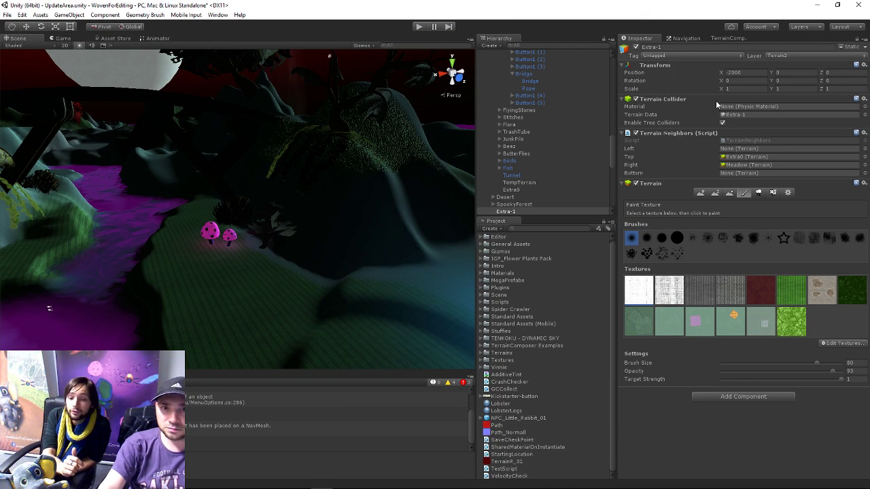
# - Bake the navmesh from the Navigation tab, check coverage, and return to the Inspector
pyautogui.click(719, 38)
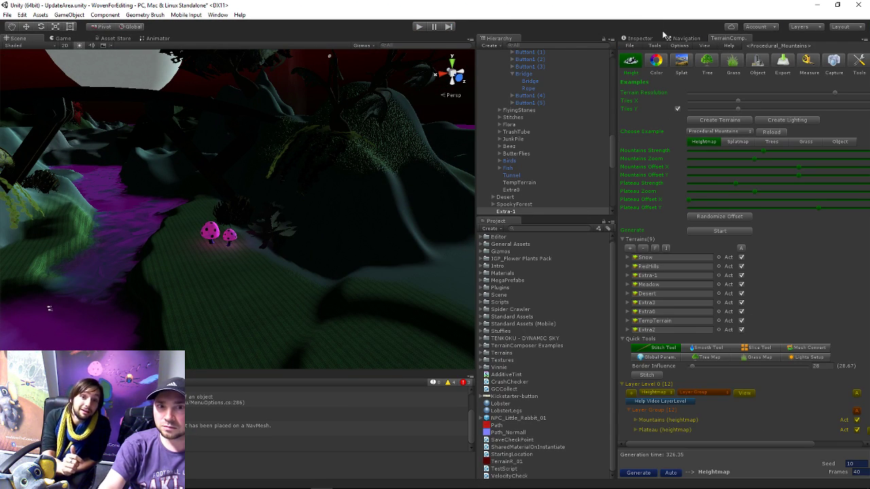
pyautogui.click(680, 38)
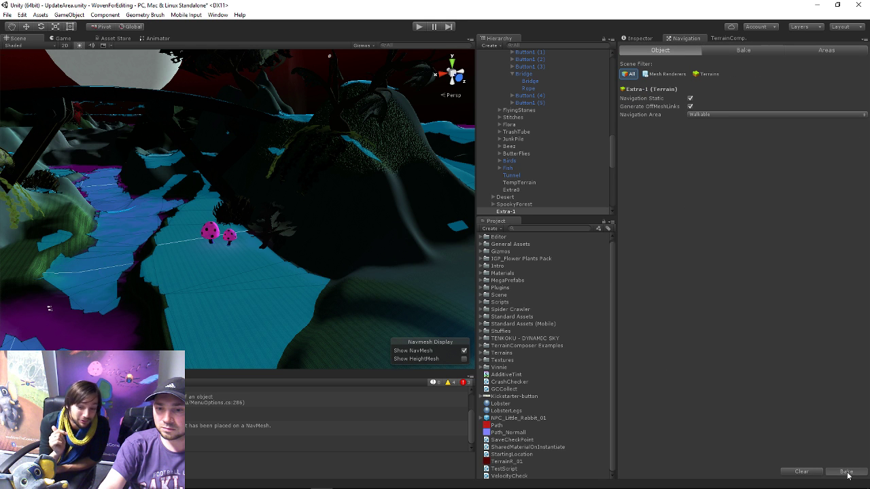
pyautogui.click(847, 473)
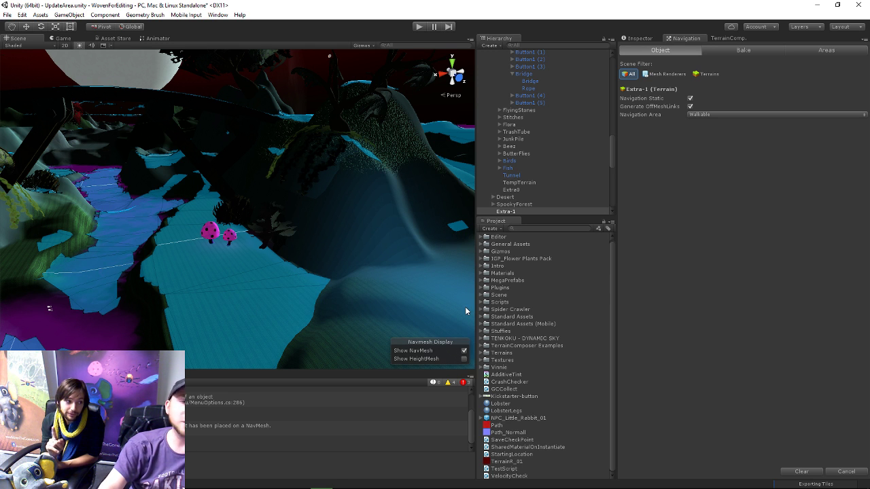
pyautogui.moveTo(465, 306); pyautogui.dragTo(303, 272, button='right')
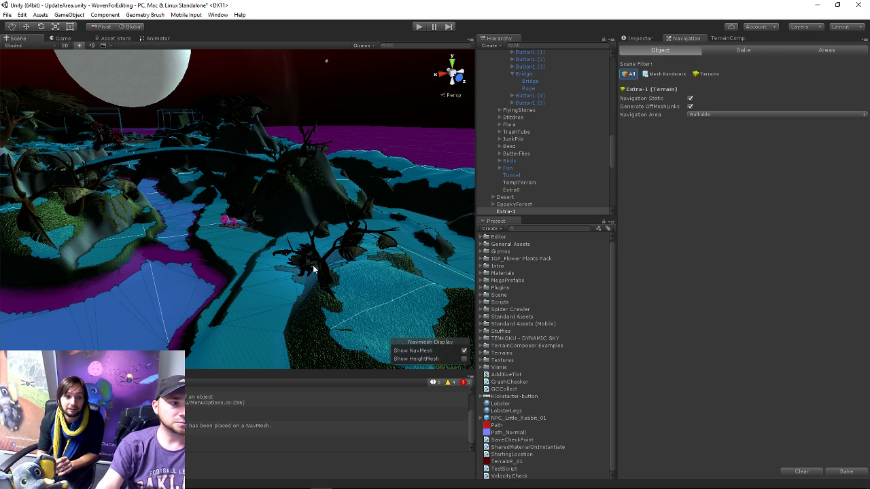
pyautogui.click(634, 39)
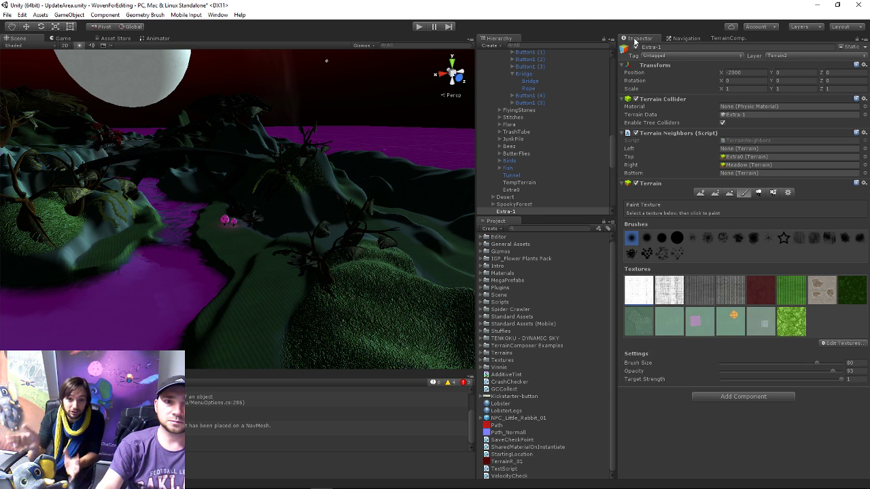
# - Enter Play mode and choose Continue on the Woven title menu
pyautogui.click(419, 27)
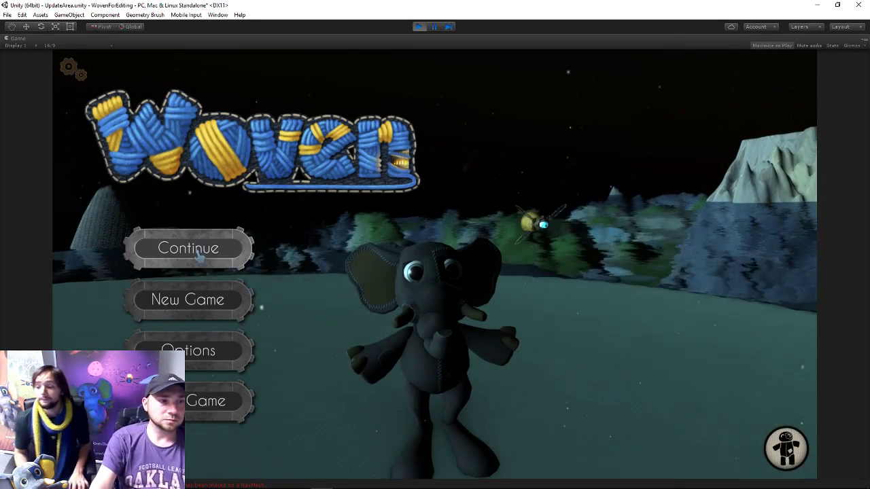
pyautogui.click(198, 252)
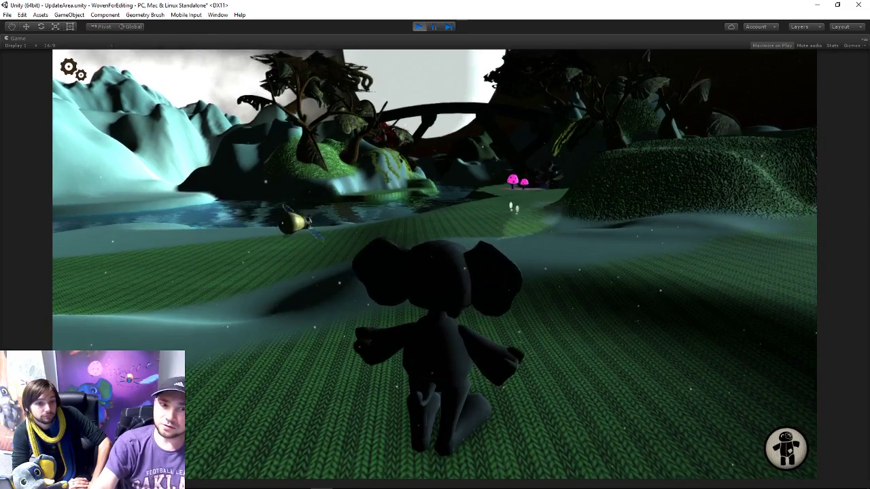
# - Walk the elephant with W and A along the stream toward the bridge and pink mushrooms
pyautogui.press('w')
pyautogui.press('w')
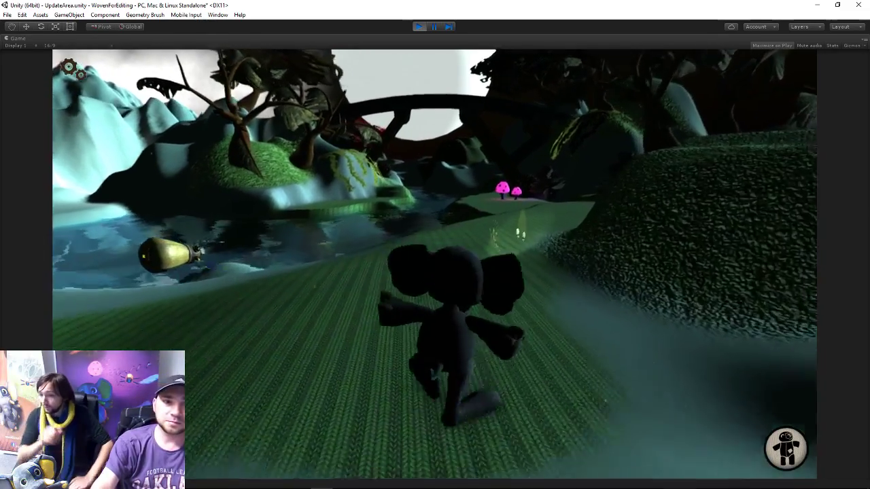
pyautogui.press('w')
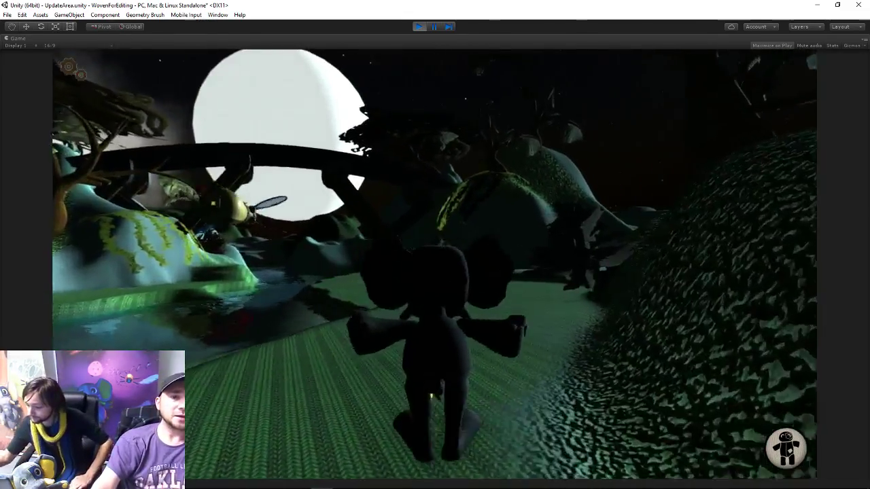
pyautogui.press('w')
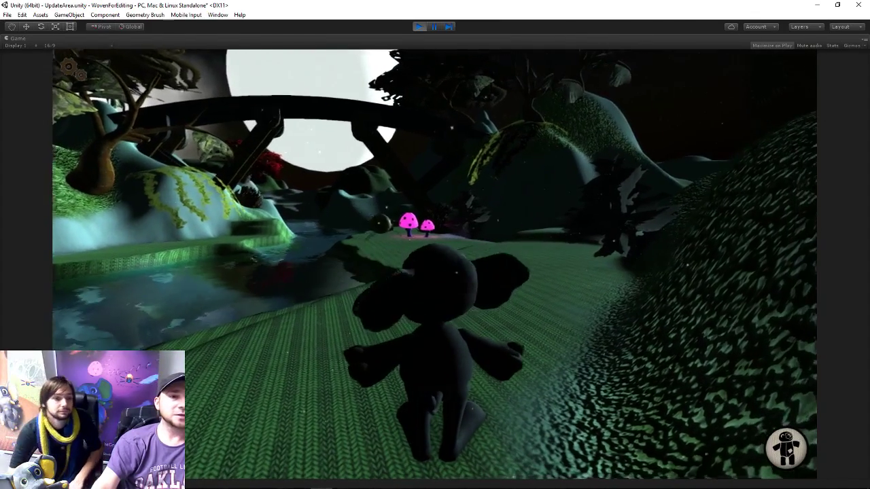
pyautogui.press('a')
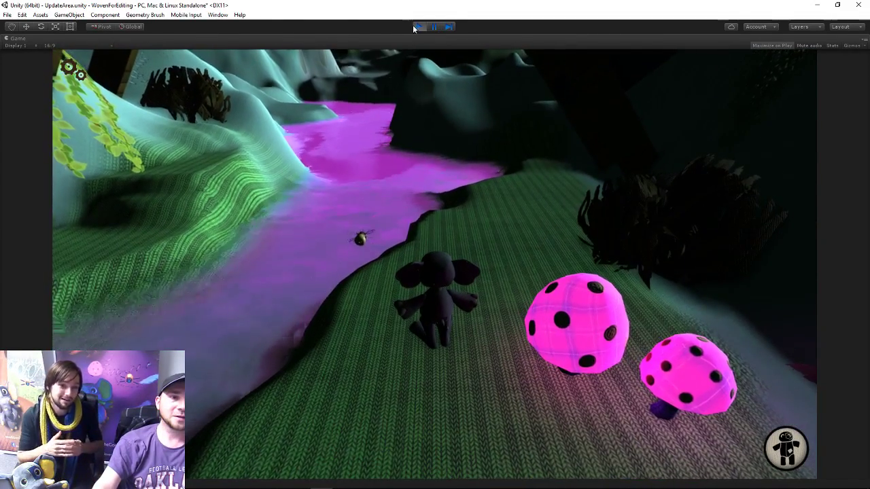
# - Stop play mode, dismiss the Facebook notification and select Wasp to show its Critter Walk and Nav Mesh Agent
pyautogui.hotkey('ctrl', 'p')
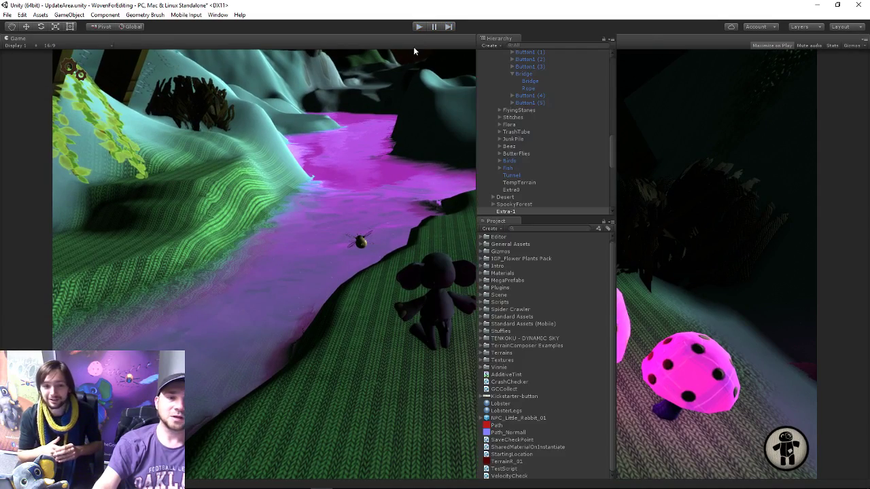
pyautogui.scroll(-2, 574, 160)
pyautogui.scroll(-3, 569, 154)
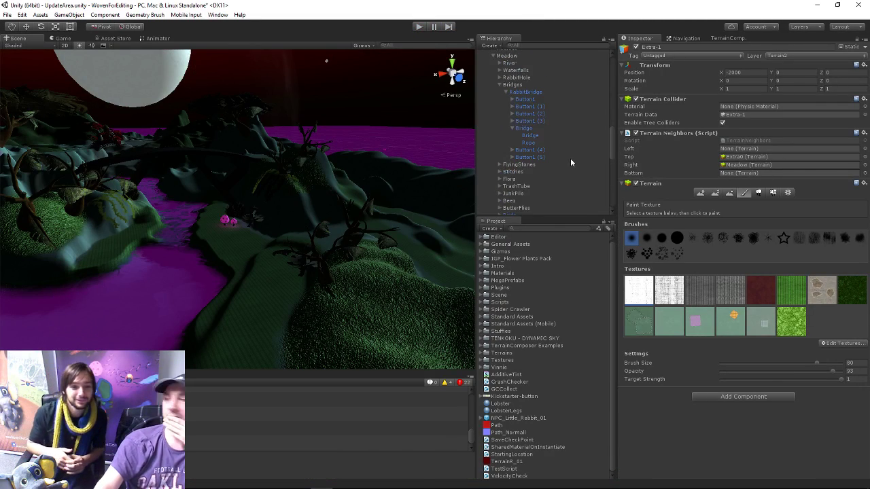
pyautogui.scroll(-3, 570, 157)
pyautogui.scroll(-3, 570, 159)
pyautogui.scroll(-3, 566, 151)
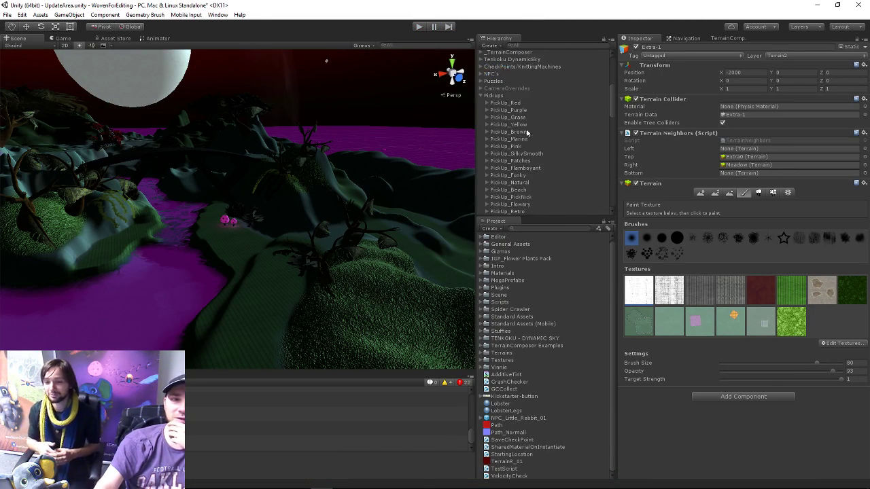
pyautogui.scroll(1, 520, 146)
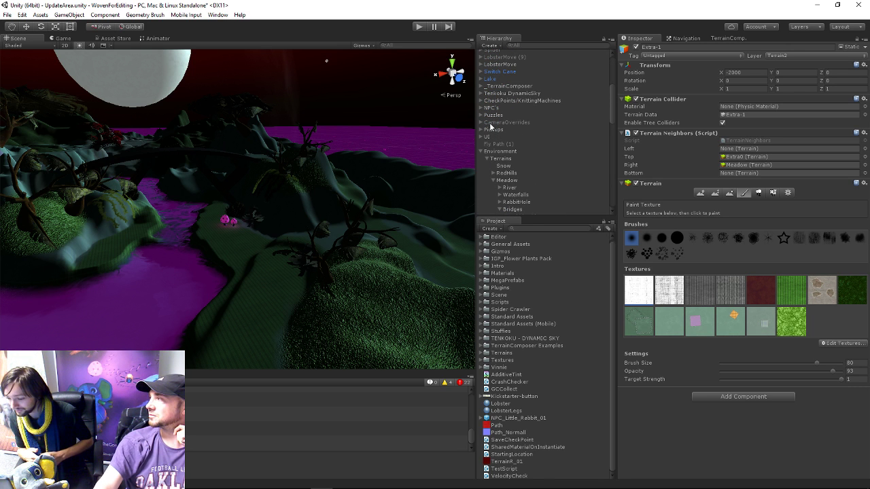
pyautogui.scroll(5, 496, 126)
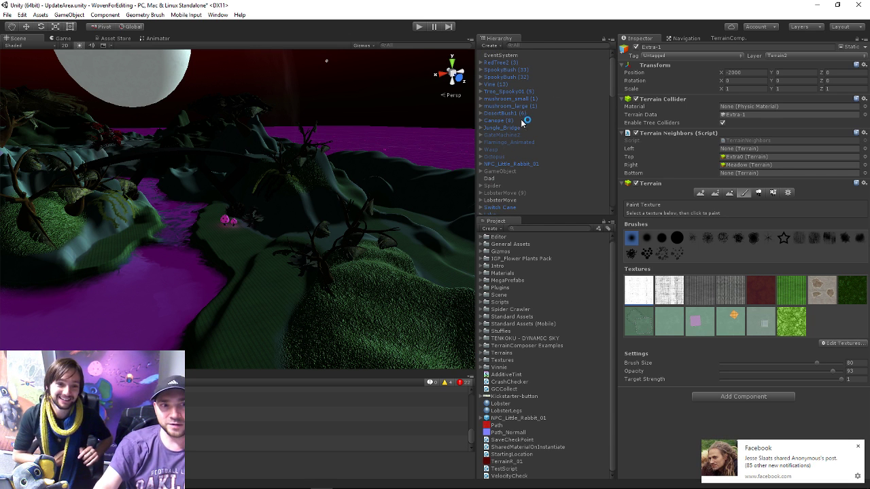
pyautogui.click(858, 447)
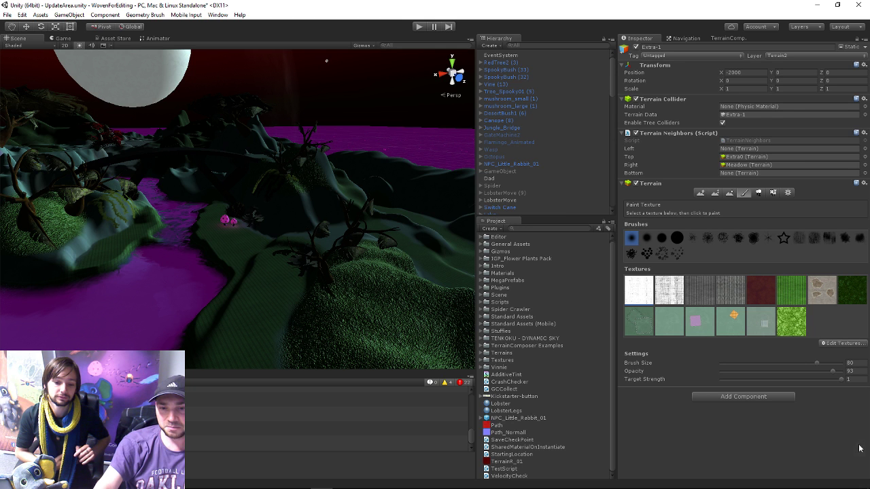
pyautogui.click(494, 150)
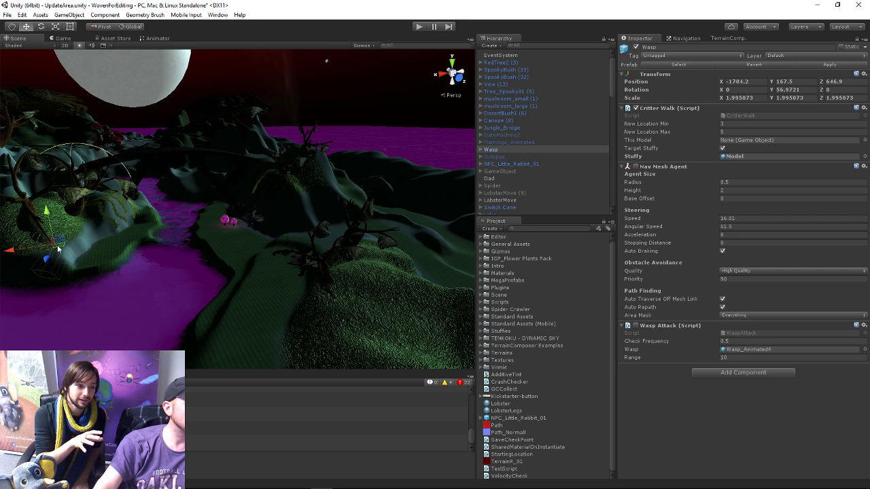
# - Drag the Wasp across the stream to -1882.5, 167.5, 709.6 beside the pink mushrooms
pyautogui.moveTo(180, 263)
pyautogui.mouseDown()
pyautogui.moveTo(224, 241)
pyautogui.moveTo(191, 263)
pyautogui.mouseUp()
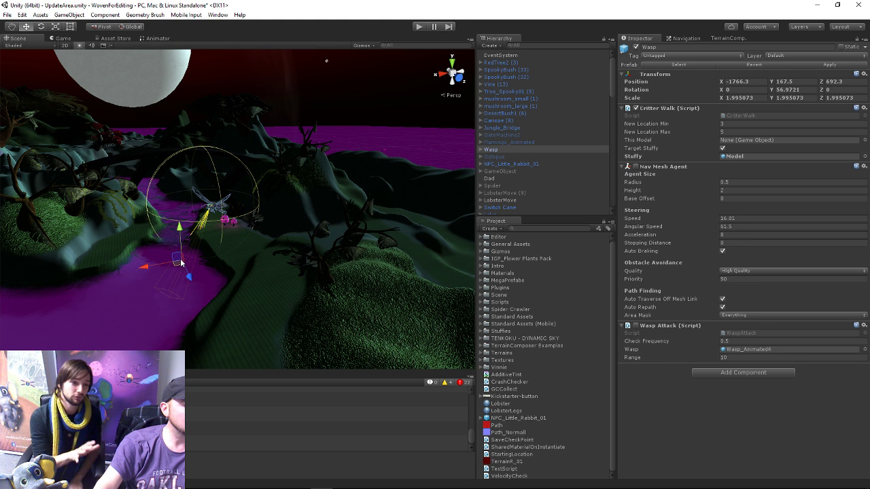
pyautogui.moveTo(182, 262)
pyautogui.mouseDown()
pyautogui.moveTo(248, 293)
pyautogui.moveTo(384, 254)
pyautogui.mouseUp()
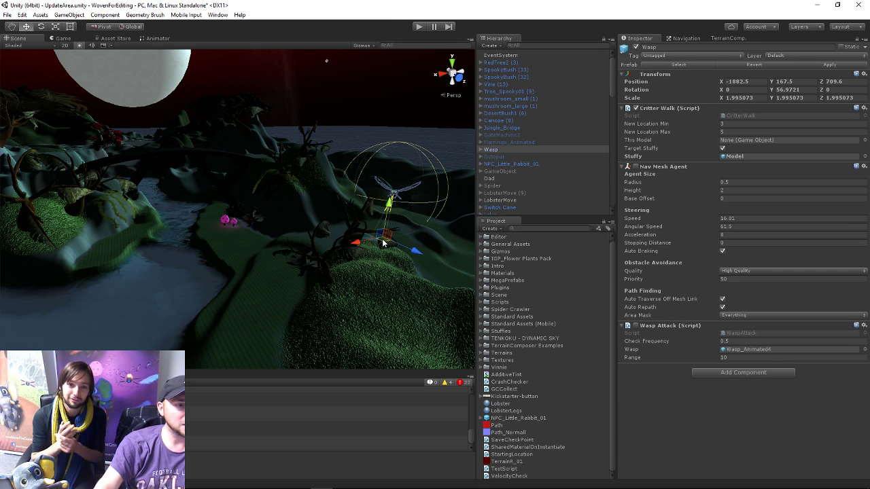
# - Enter play mode to watch the relocated Wasp fly alongside the elephant over the hills
pyautogui.click(418, 28)
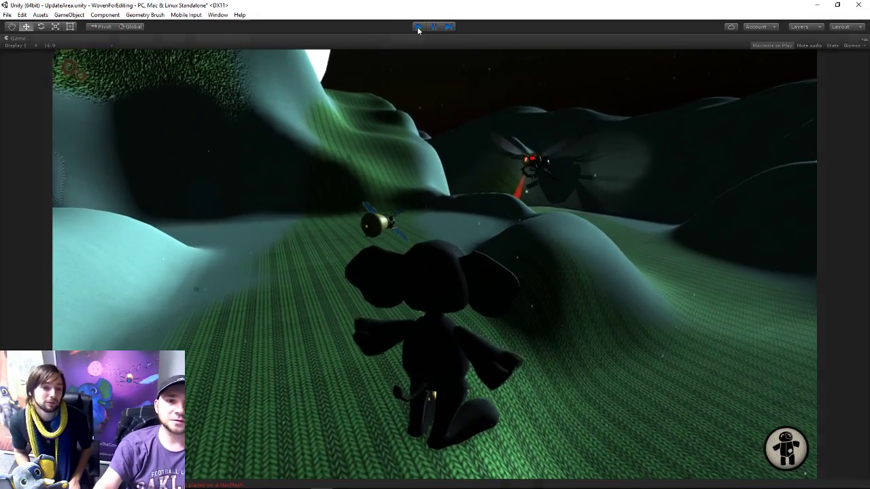
# - Restart the play-test and approach the Wasp until it beams the elephant red, then stop
pyautogui.click(417, 27)
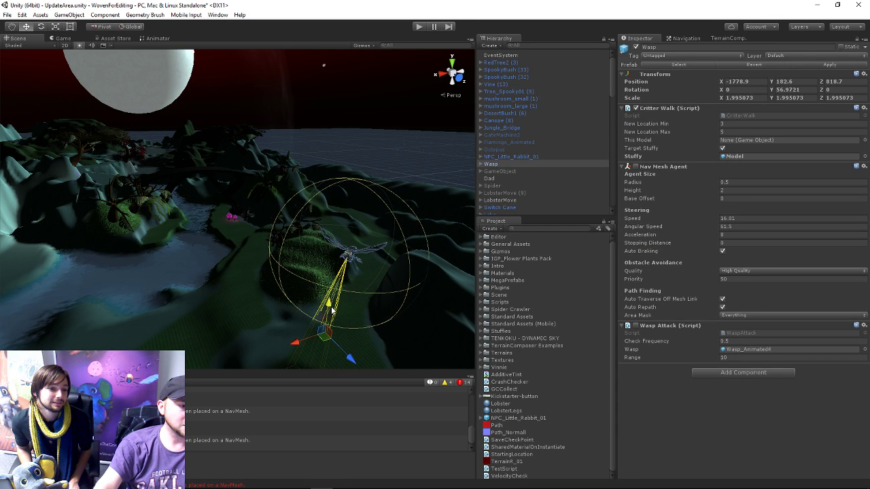
pyautogui.click(424, 27)
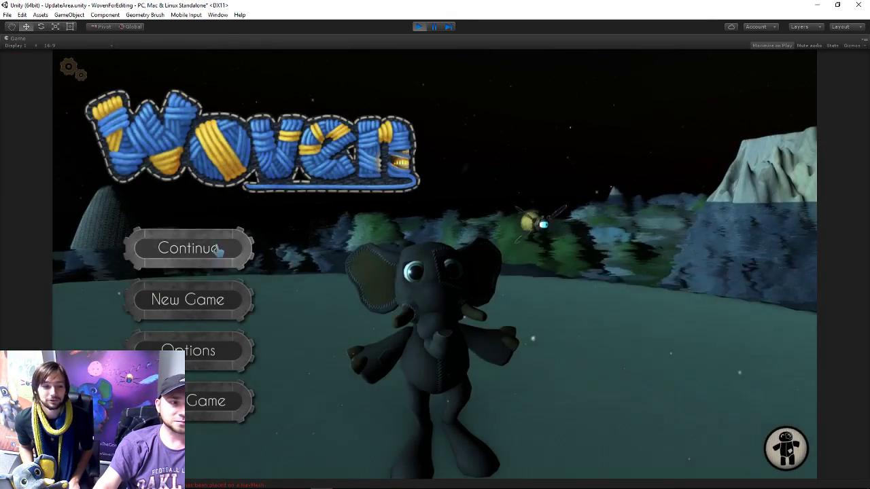
pyautogui.click(218, 249)
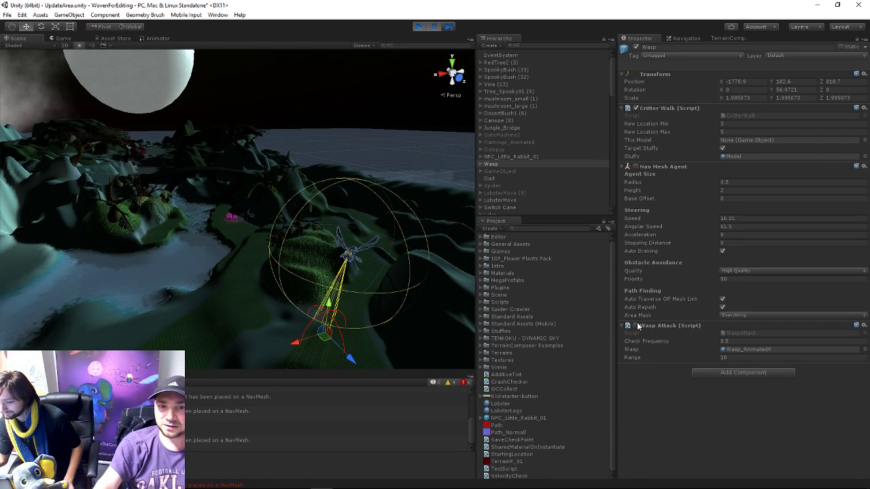
pyautogui.click(435, 27)
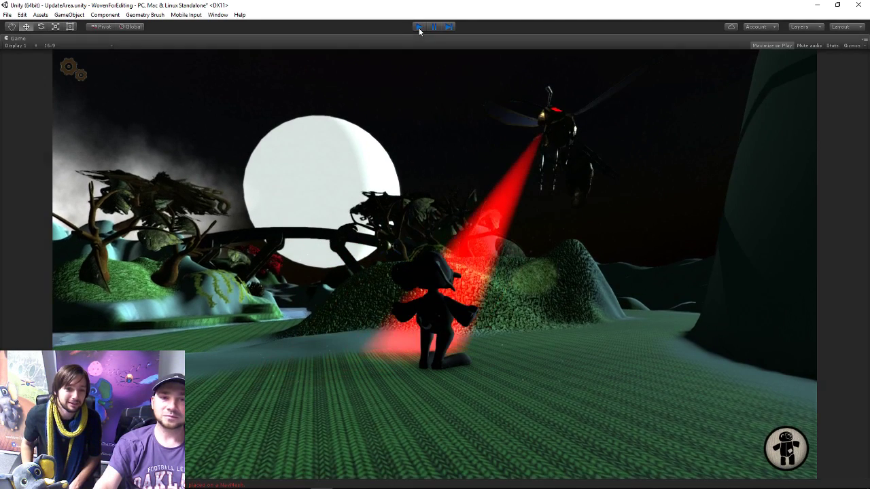
pyautogui.hotkey('ctrl', 'p')
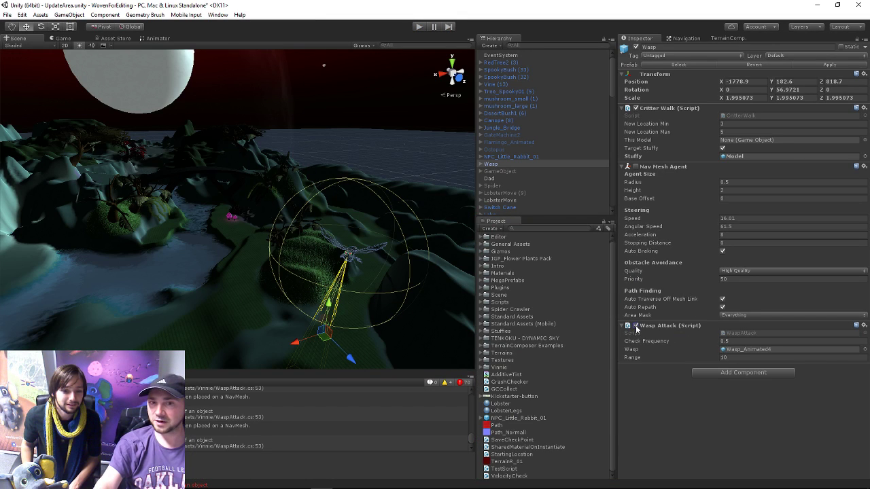
# - Play-test the beam again from Continue, then stop with the Wasp at -1770.9, 102.6, 818.7
pyautogui.click(419, 26)
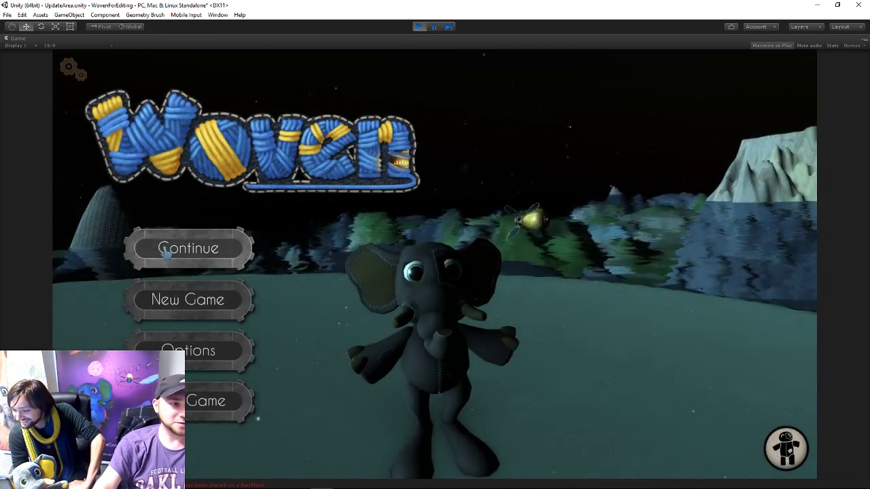
pyautogui.click(188, 246)
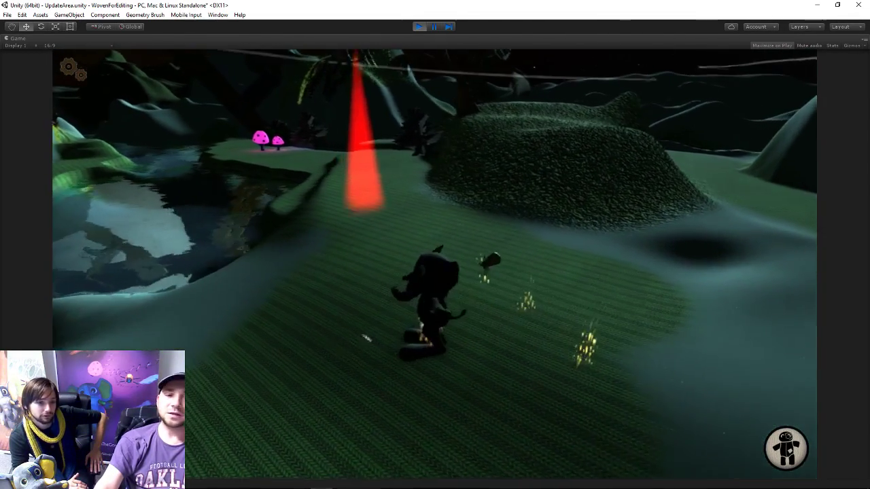
pyautogui.click(418, 26)
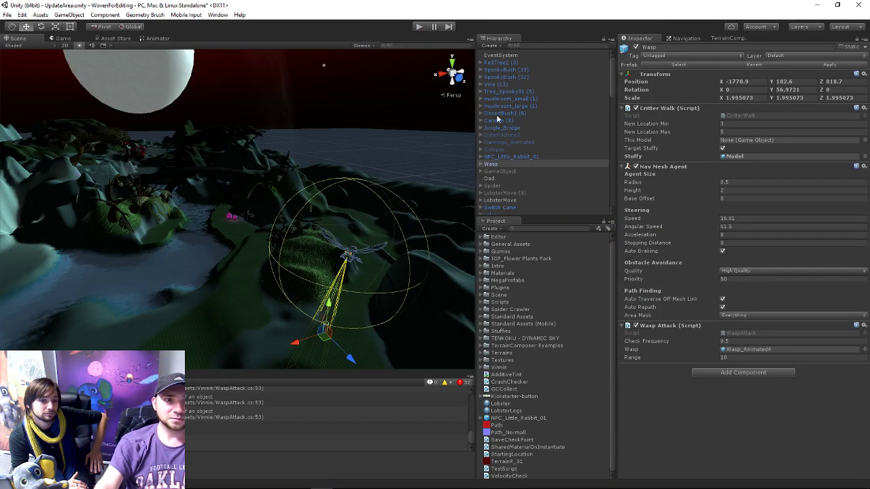
# - Select the Spider, drag it down toward the ground and frame the view on it
pyautogui.click(492, 186)
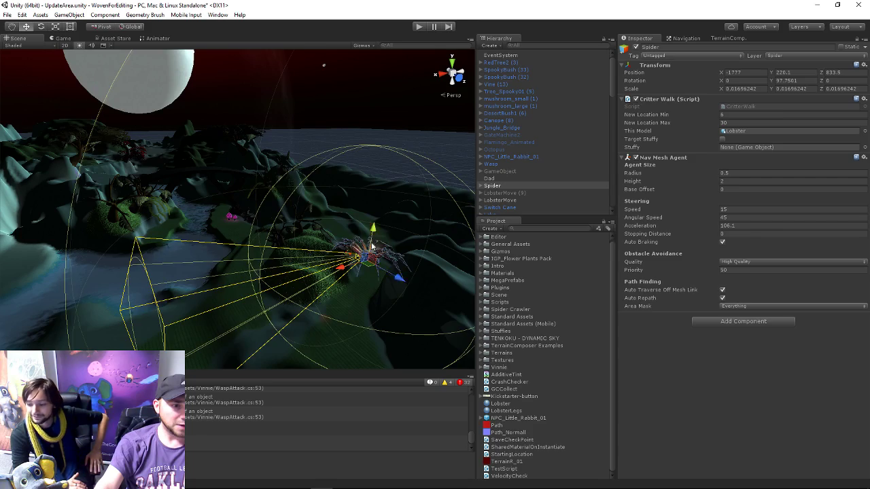
pyautogui.moveTo(371, 246); pyautogui.dragTo(345, 348)
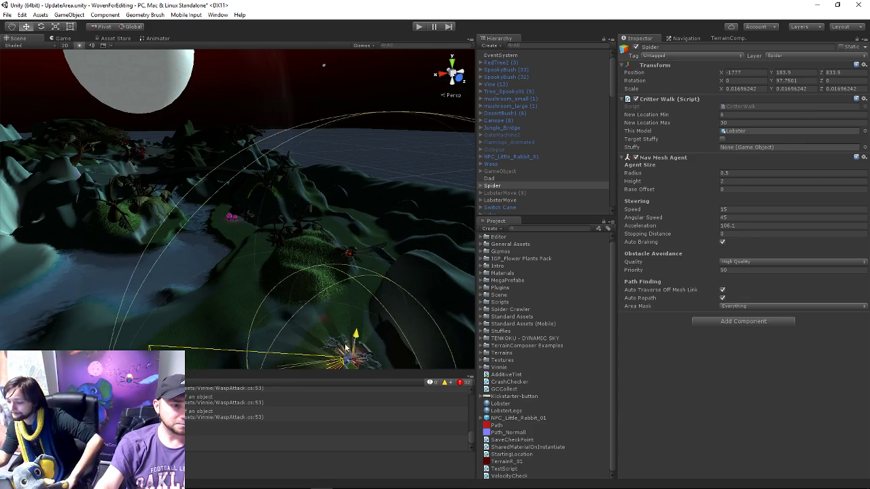
pyautogui.press('f')
pyautogui.moveTo(331, 264); pyautogui.dragTo(332, 279, button='middle')
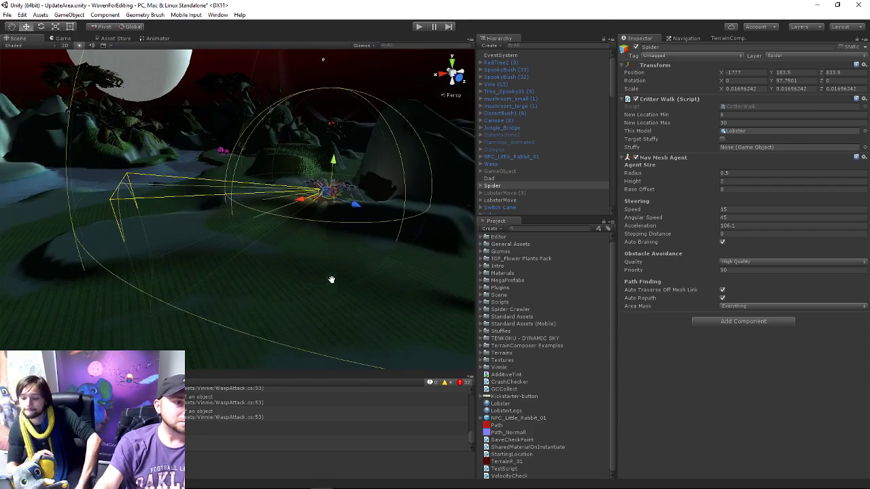
# - Play-test the Spider, then nudge it onto the terrain at -1742.59, 182.45, 864.82
pyautogui.click(417, 27)
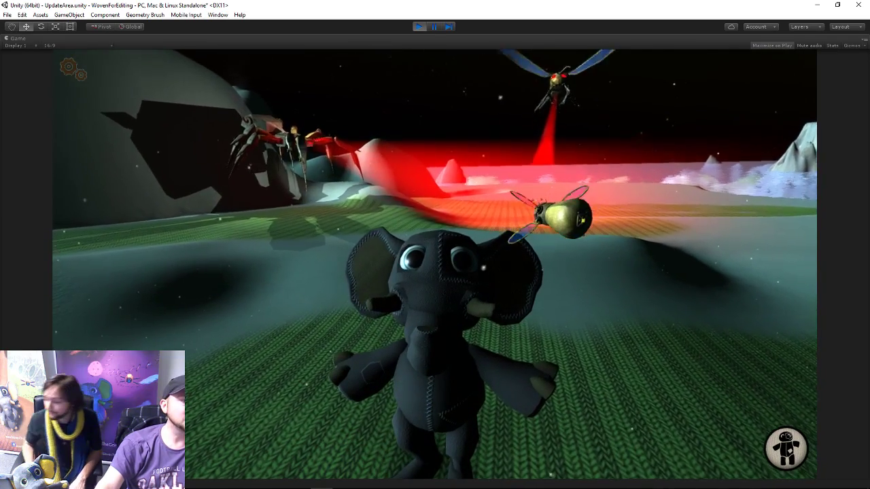
pyautogui.click(418, 27)
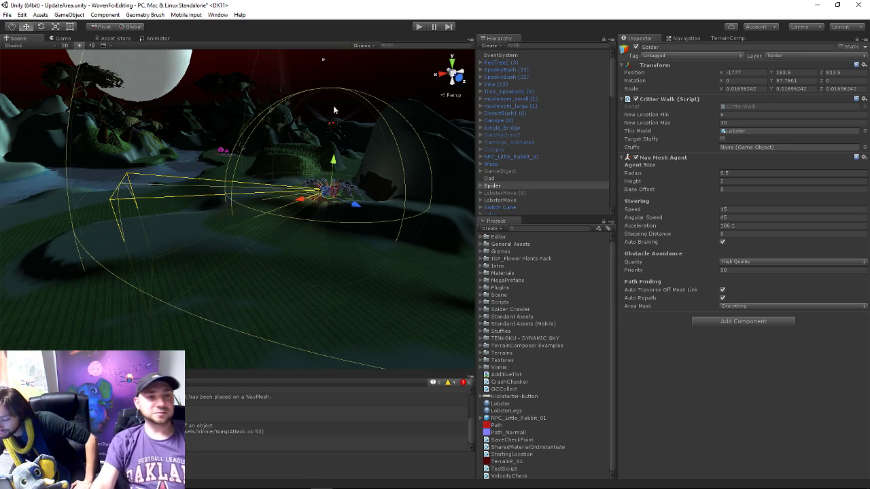
pyautogui.moveTo(330, 199); pyautogui.dragTo(287, 257)
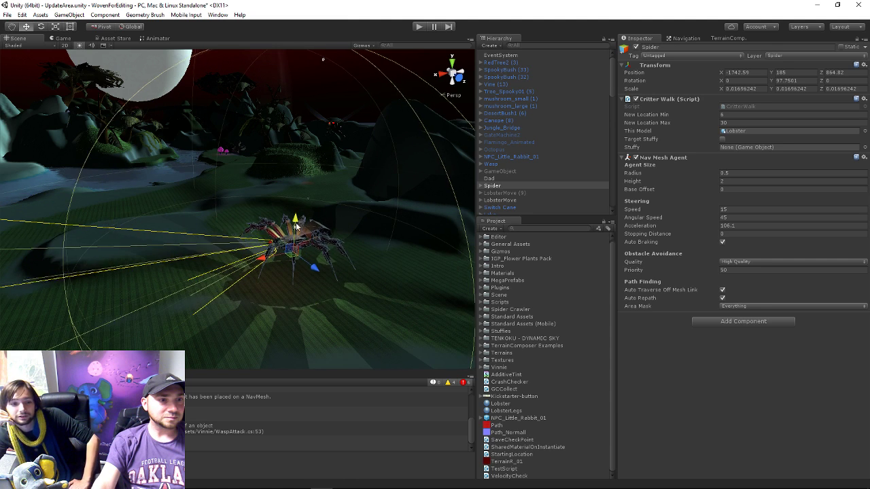
pyautogui.moveTo(296, 226); pyautogui.dragTo(296, 233)
# - View the InsectsOnBridgeFinal2.png concept art in Photos, then return to Unity and start Play
pyautogui.moveTo(388, 464)
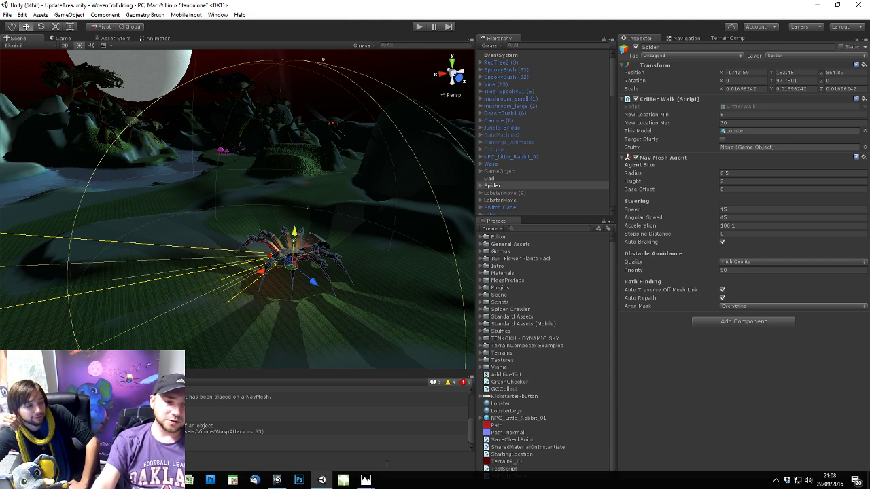
pyautogui.click(364, 481)
pyautogui.click(411, 445)
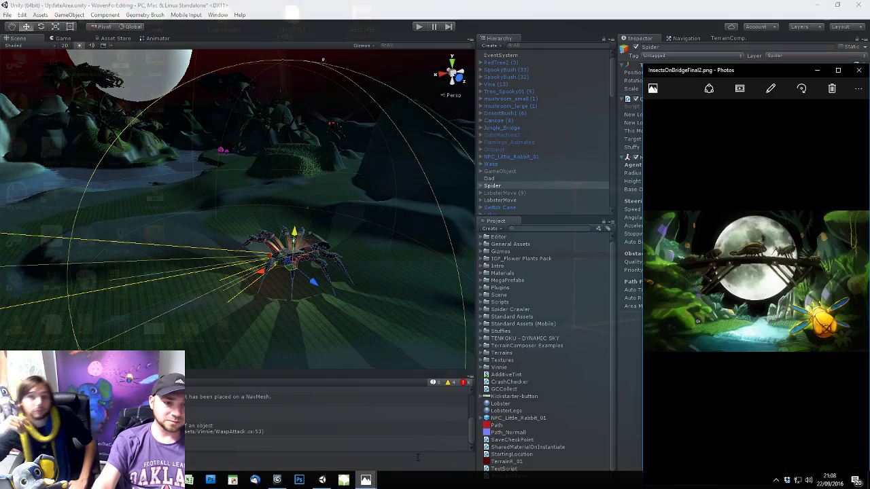
pyautogui.click(418, 27)
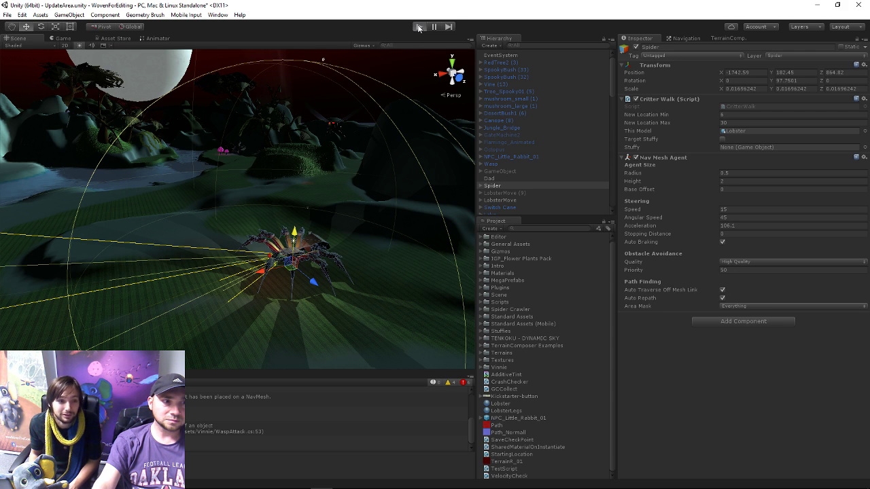
pyautogui.click(418, 27)
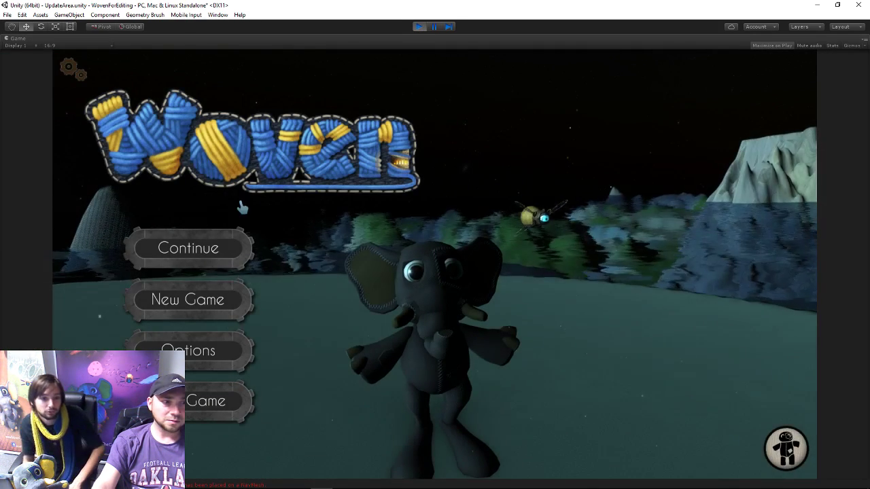
# - Continue into gameplay, restore the editor layout, deactivate the Spider, and select Stuffy
pyautogui.click(190, 247)
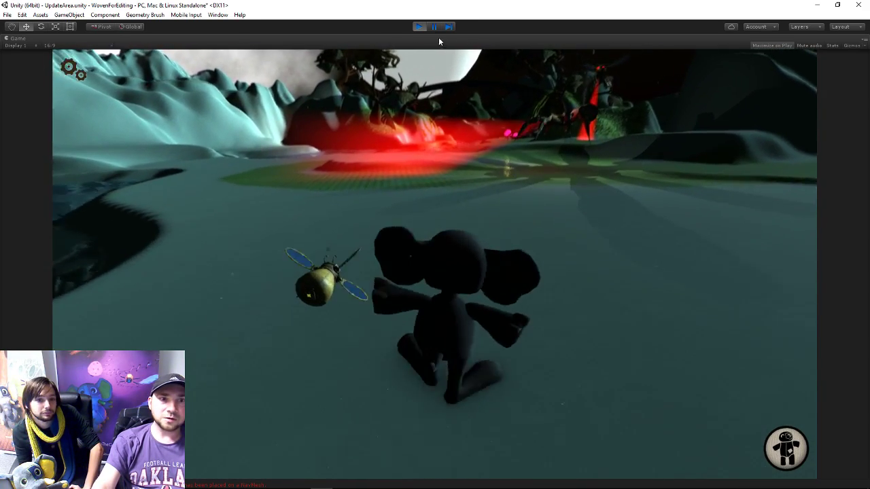
pyautogui.hotkey('ctrl', '1')
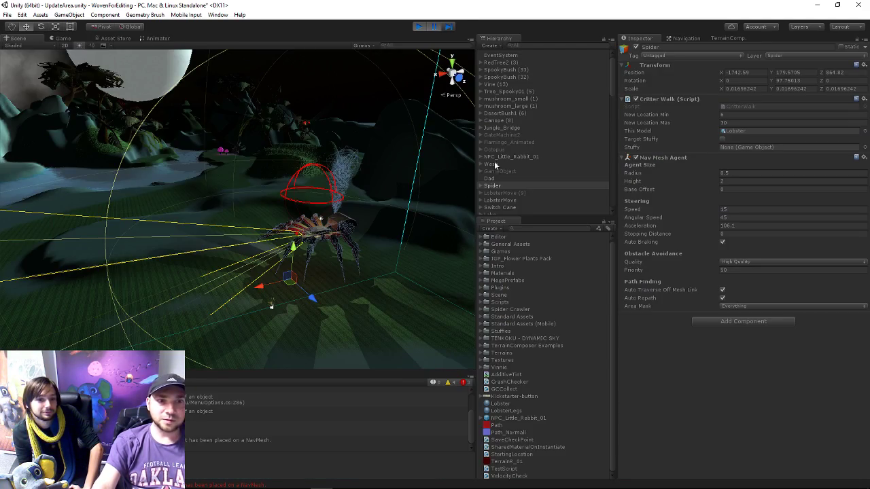
pyautogui.click(492, 164)
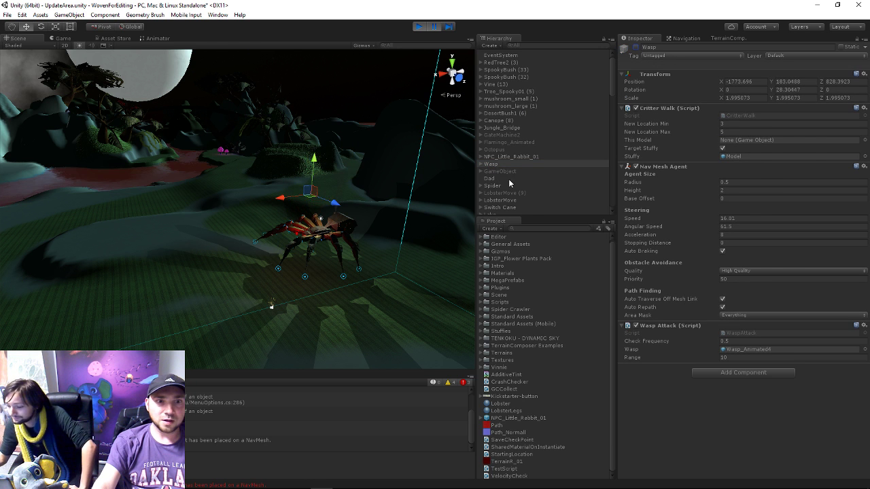
pyautogui.click(635, 47)
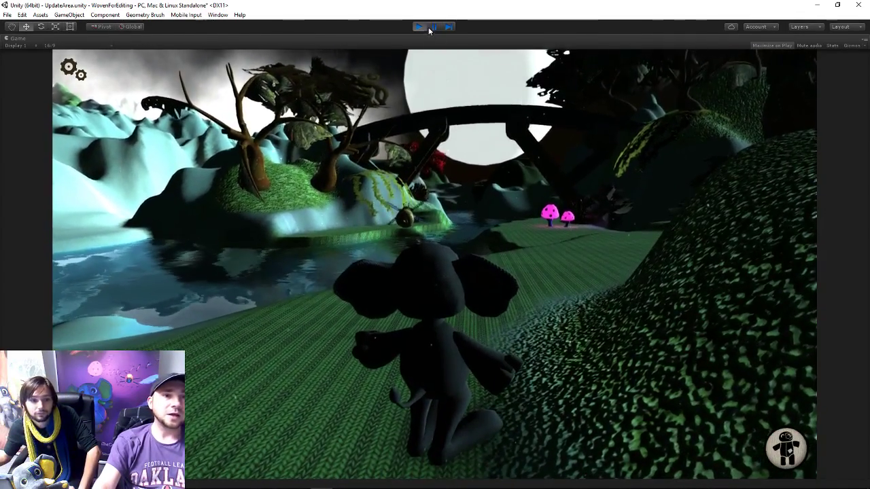
pyautogui.click(432, 27)
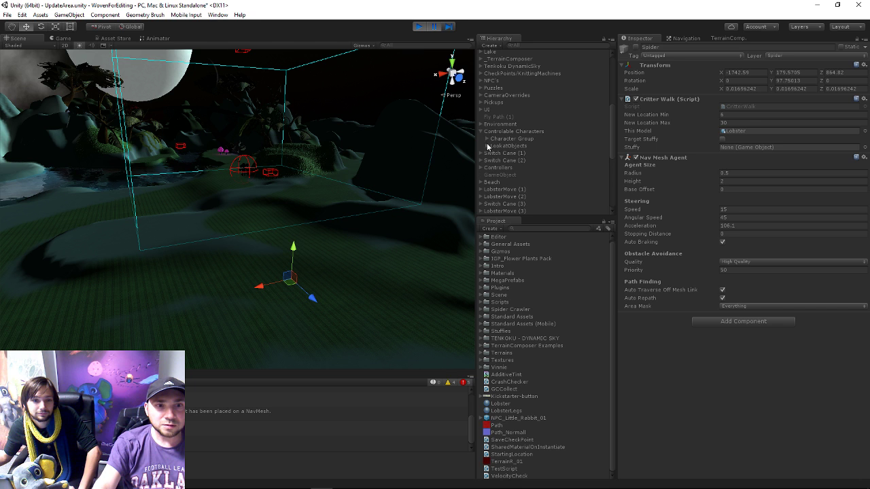
pyautogui.click(504, 153)
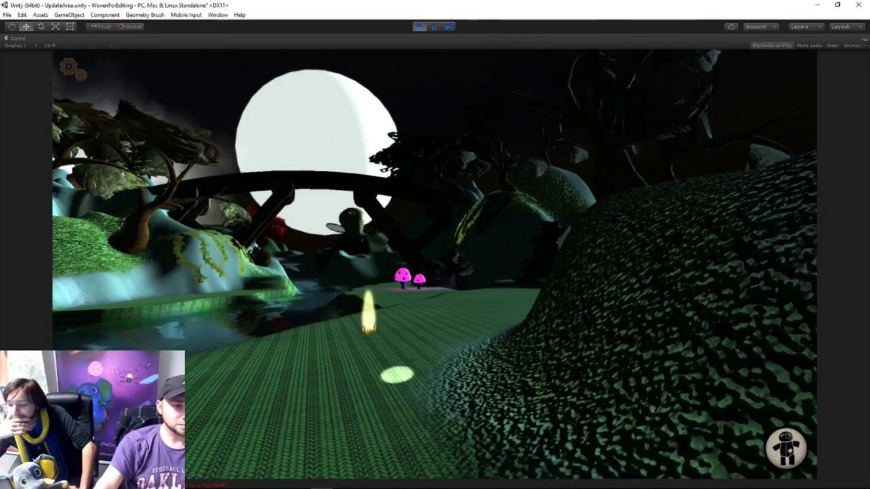
# - Widen the InsectsOnBridgeFinal2.png concept art window beside the running game to compare them
pyautogui.moveTo(365, 481)
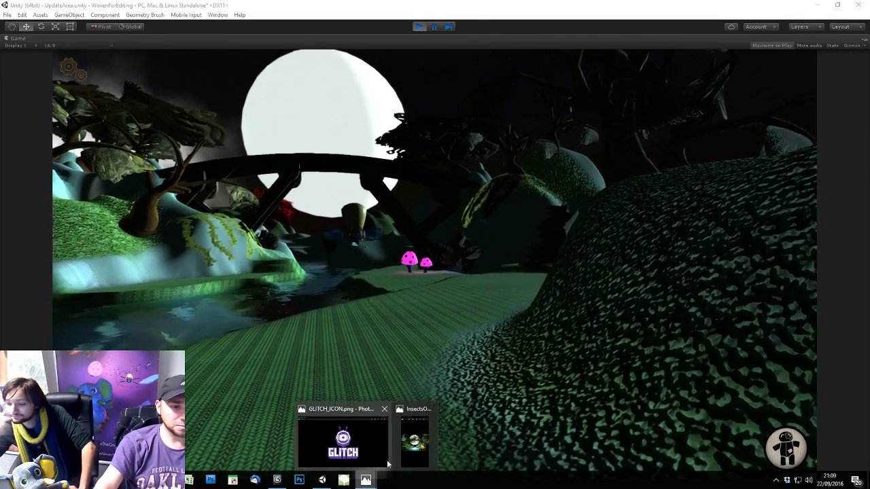
pyautogui.click(340, 438)
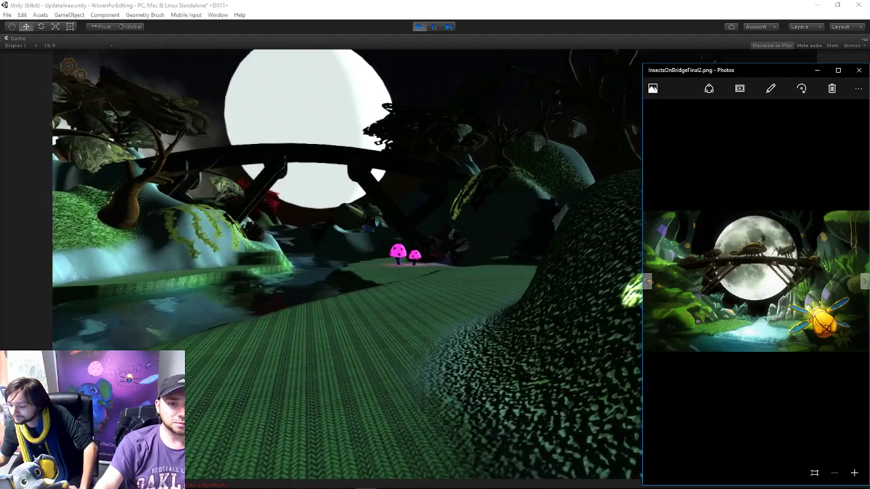
pyautogui.moveTo(644, 291); pyautogui.dragTo(455, 295)
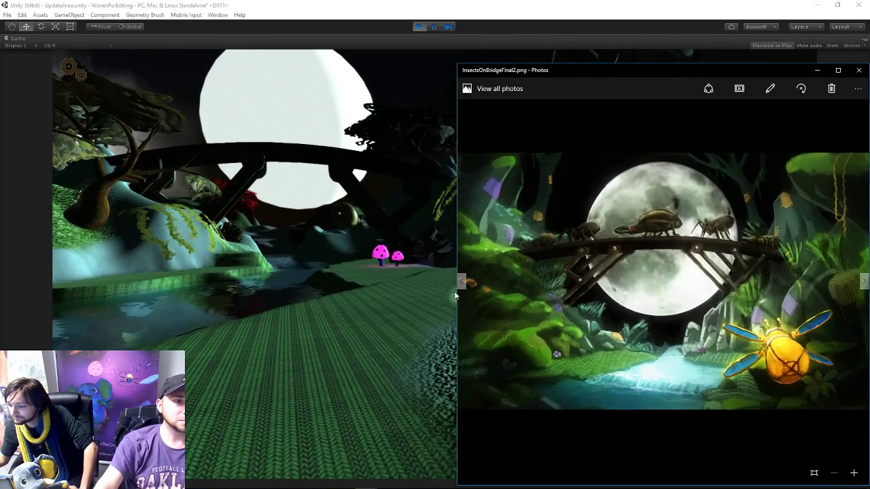
pyautogui.click(451, 295)
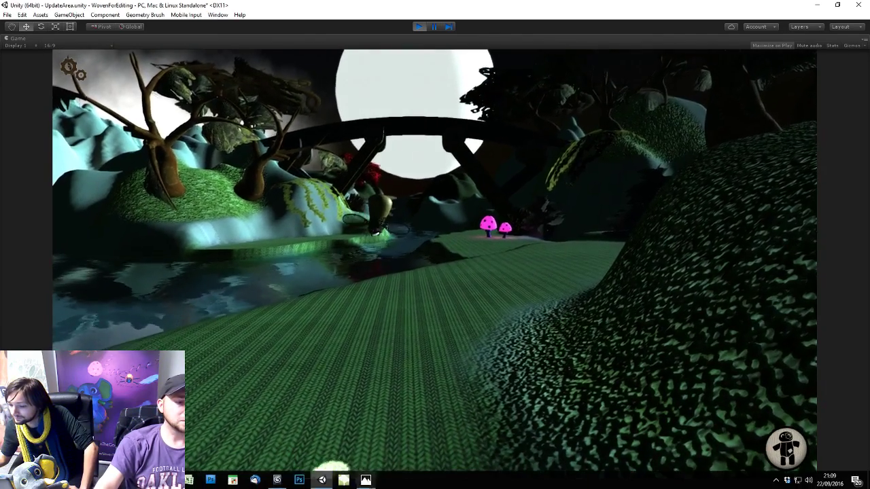
pyautogui.moveTo(365, 480)
pyautogui.click(410, 455)
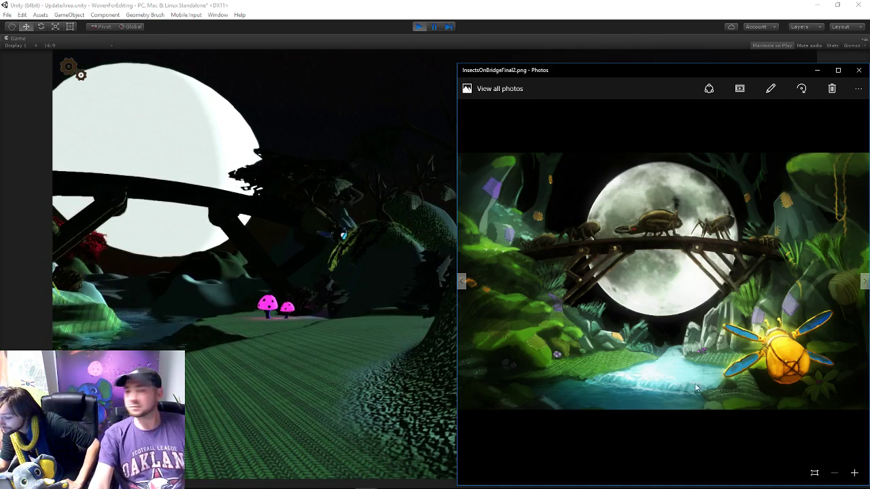
# - Stop the play-test, use File > Save Scene, and display GLITCH_ICON.png in Photos
pyautogui.click(469, 28)
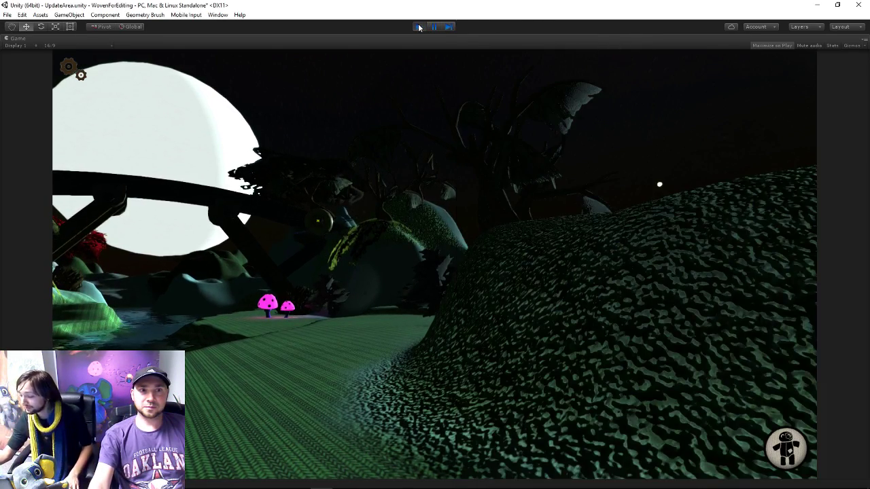
pyautogui.click(419, 27)
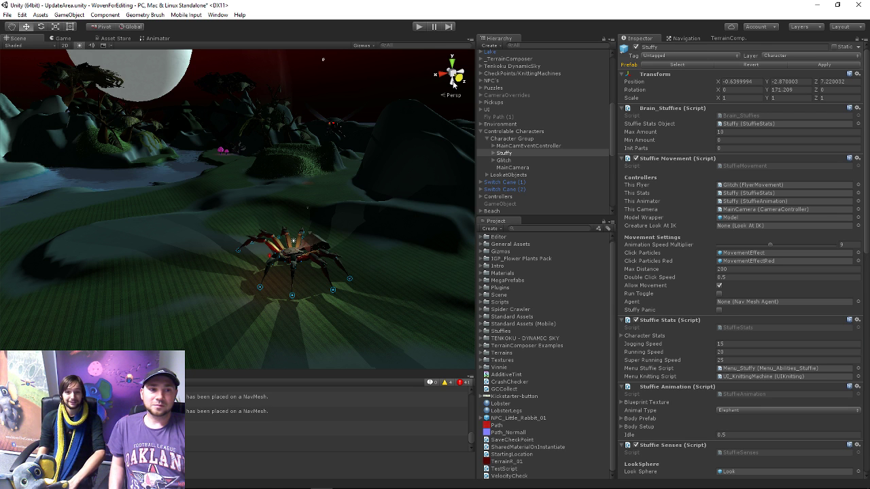
pyautogui.click(6, 15)
pyautogui.click(30, 49)
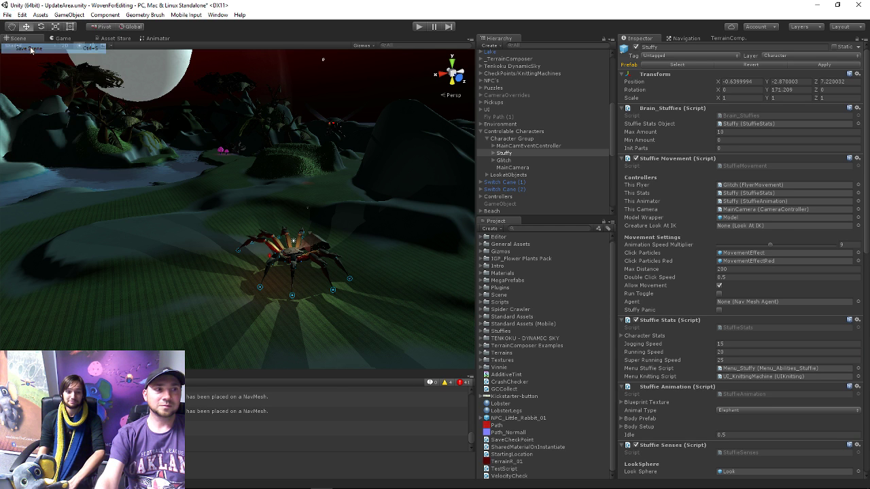
pyautogui.moveTo(365, 485)
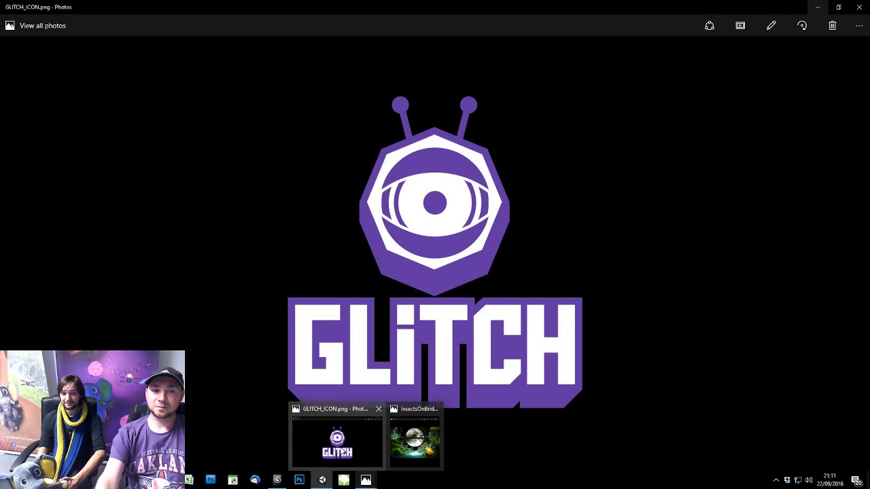
pyautogui.click(340, 446)
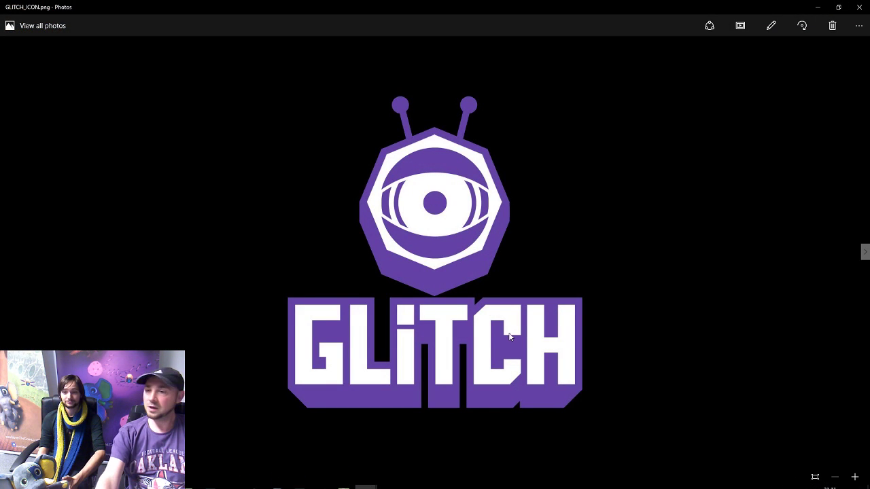